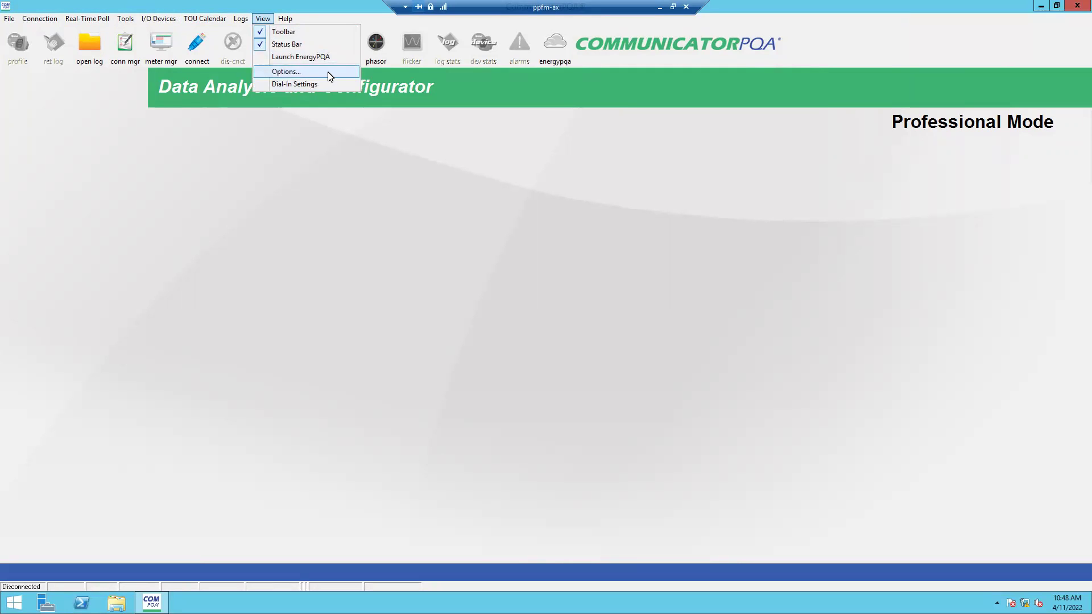
Step: Open CommunicatorPQA's Options dialog to view its Paths list of data directories
left_click(330, 76)
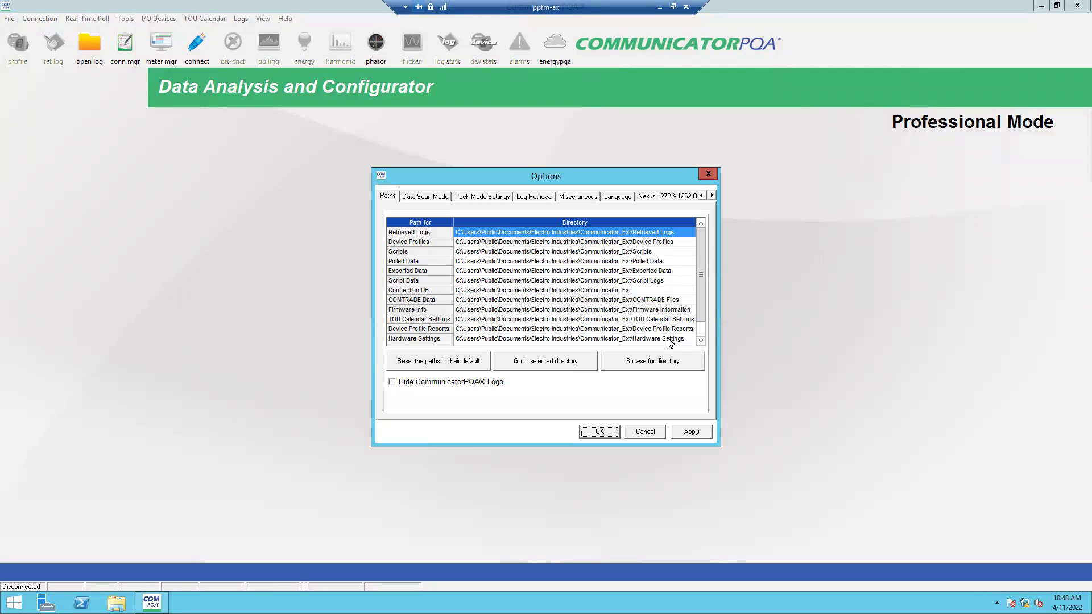
left_click(669, 366)
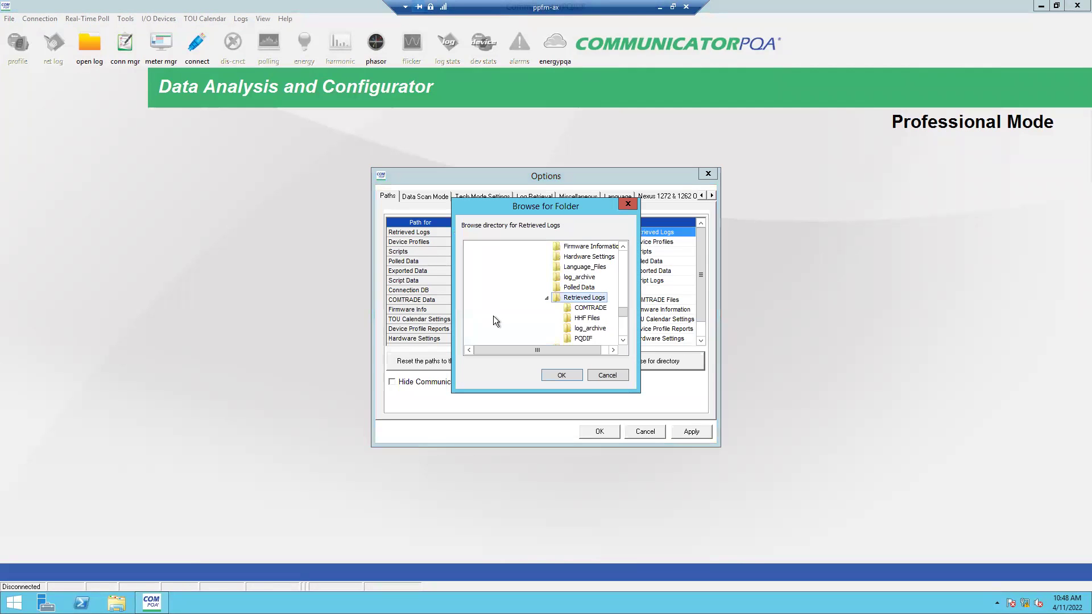
scroll(495, 292, "up", 5)
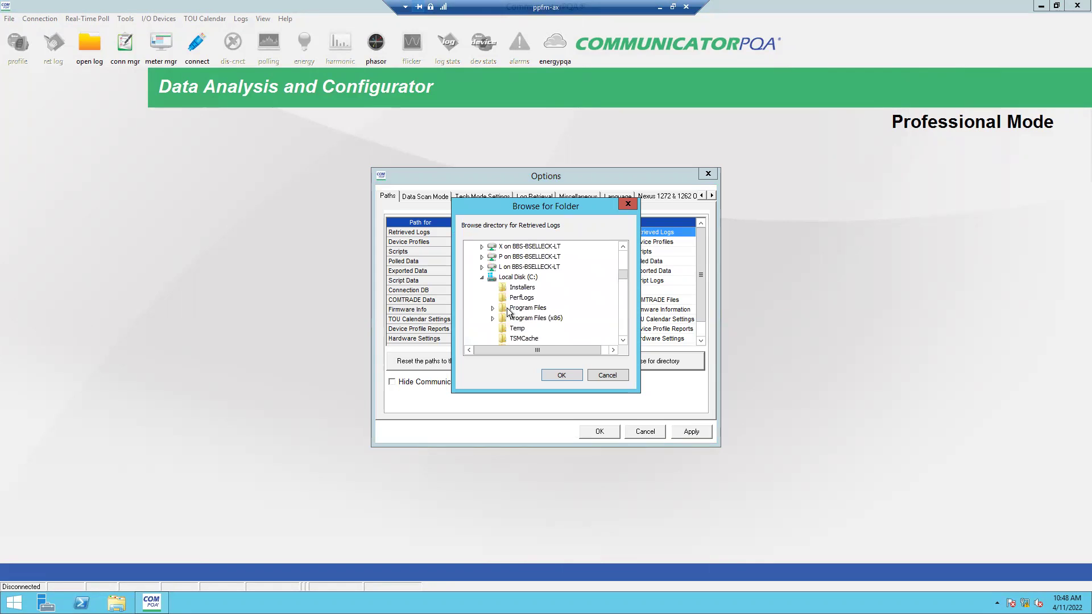
left_click(480, 278)
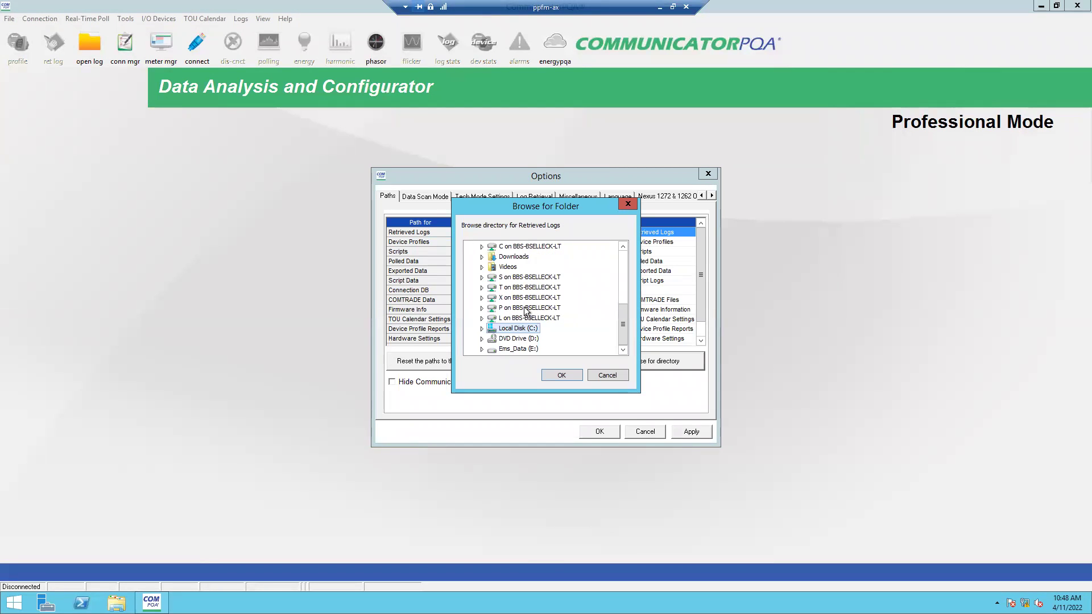
left_click(527, 349)
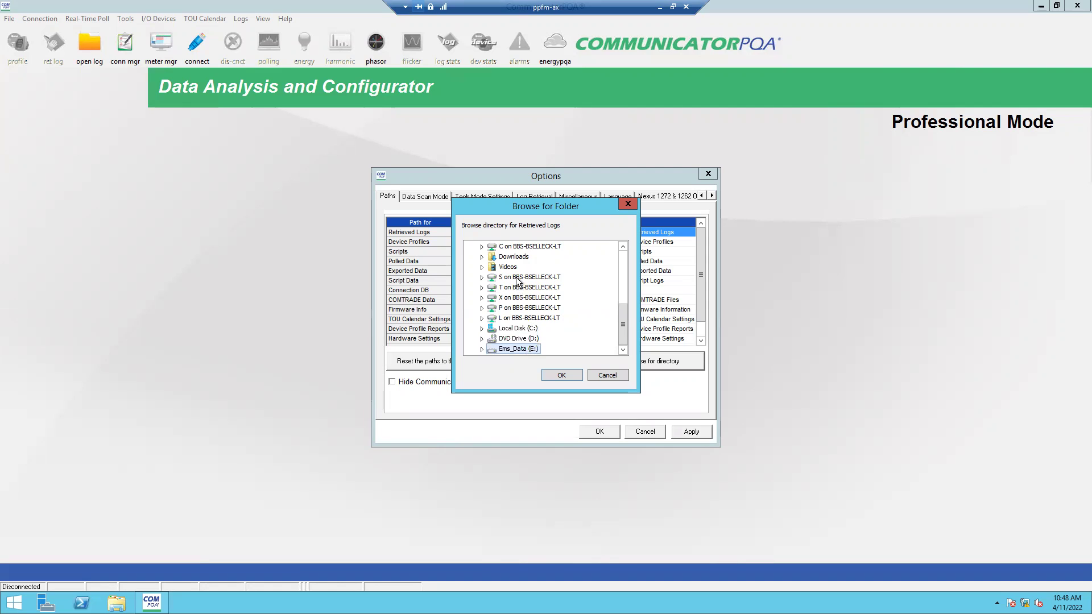
left_click(534, 249)
scroll(560, 274, "up", 2)
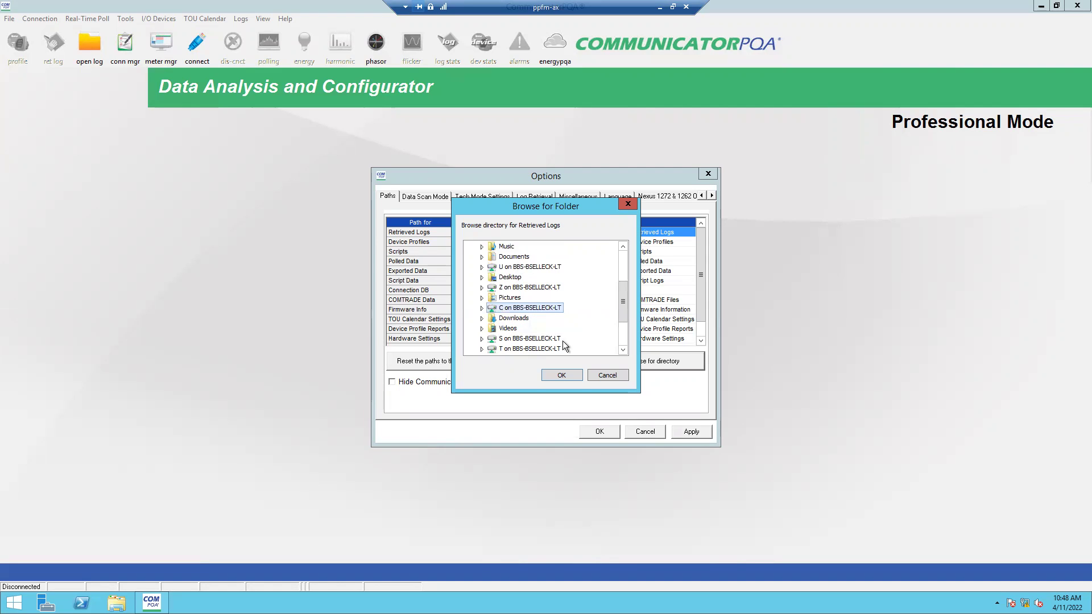
left_click(607, 375)
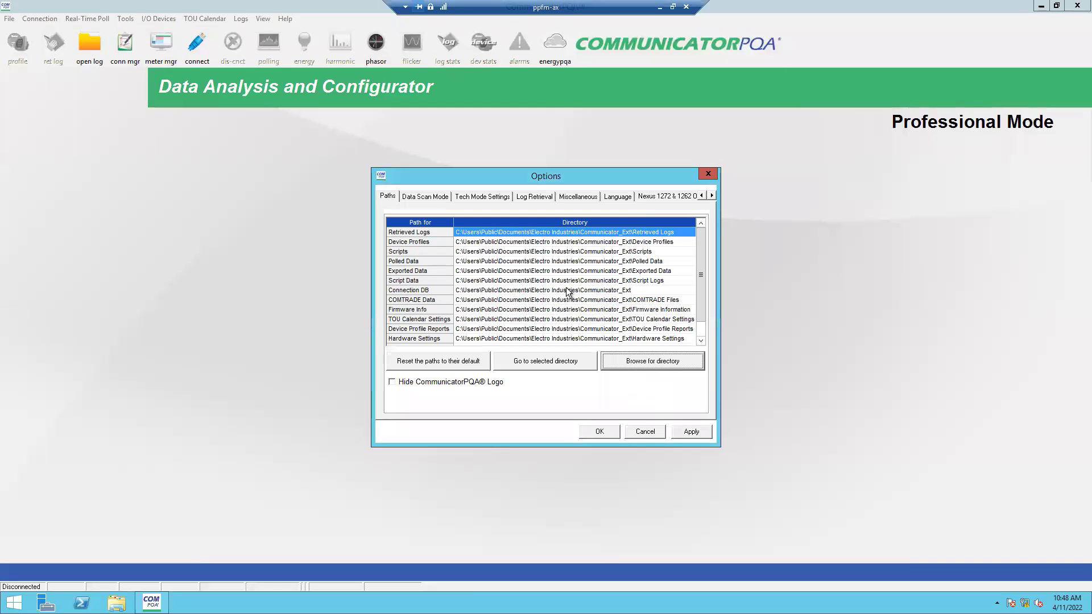
left_click(487, 243)
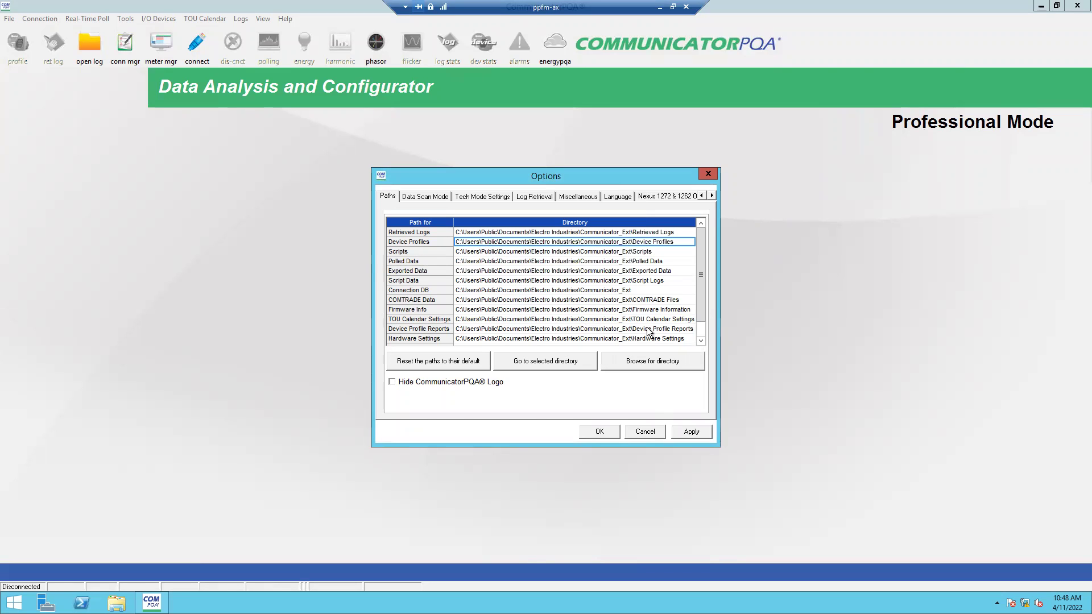
left_click(701, 329)
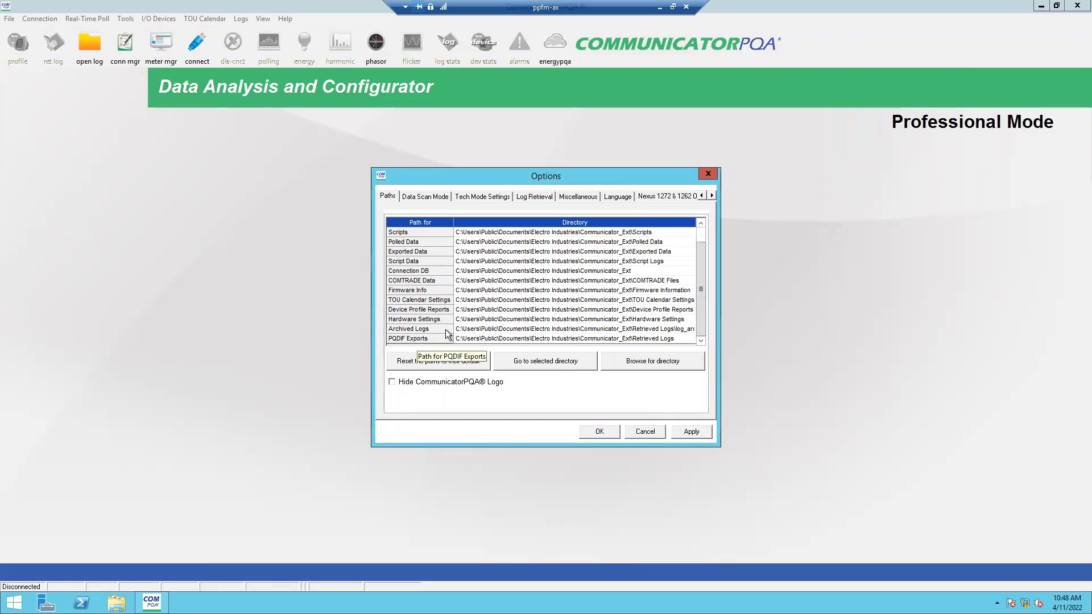
left_click(488, 329)
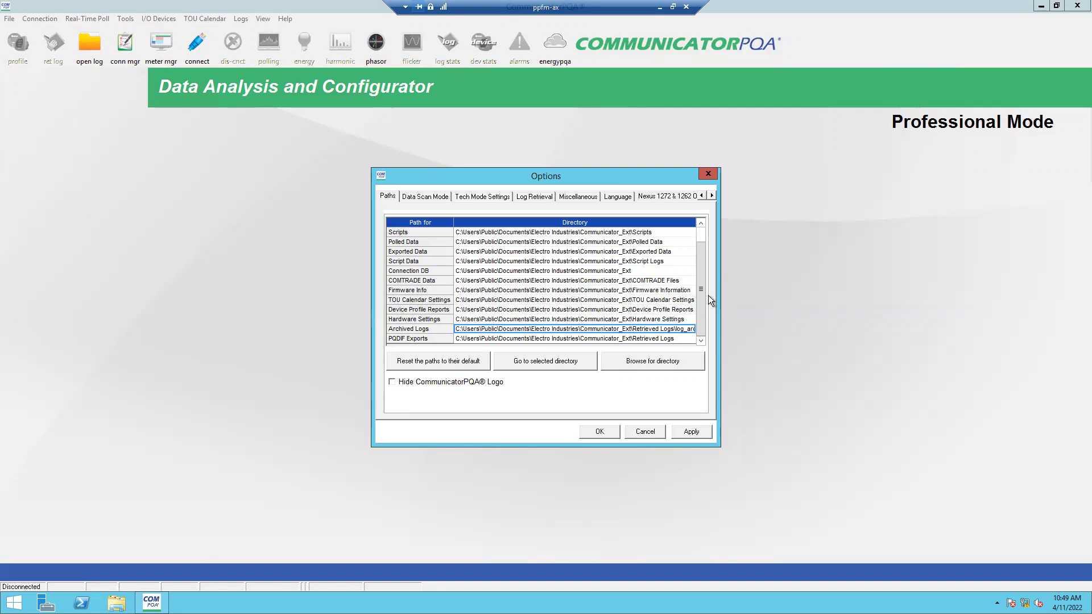
left_click(477, 309)
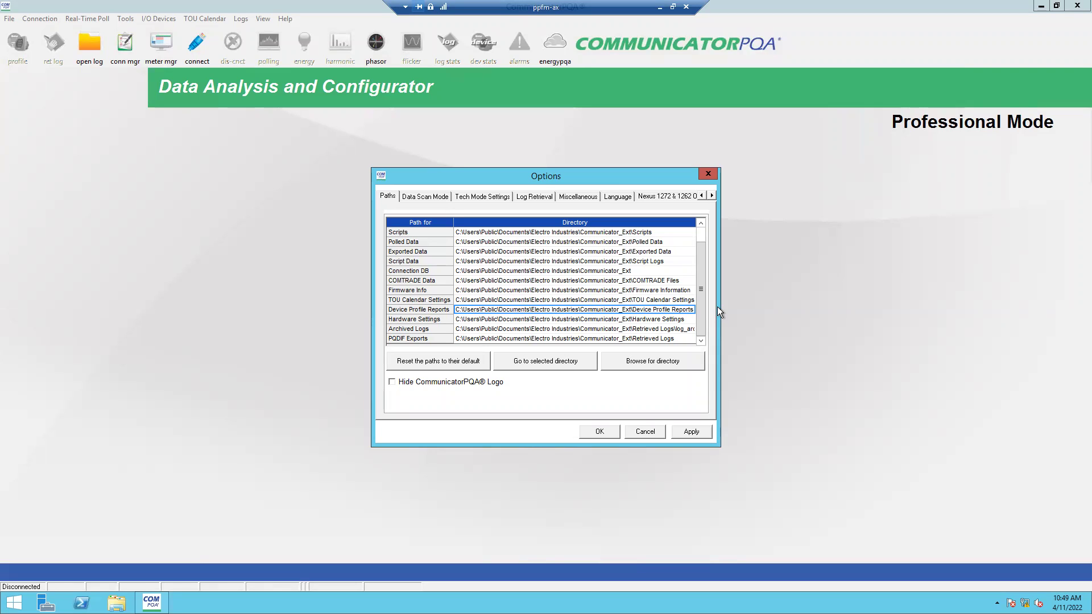
left_click(664, 329)
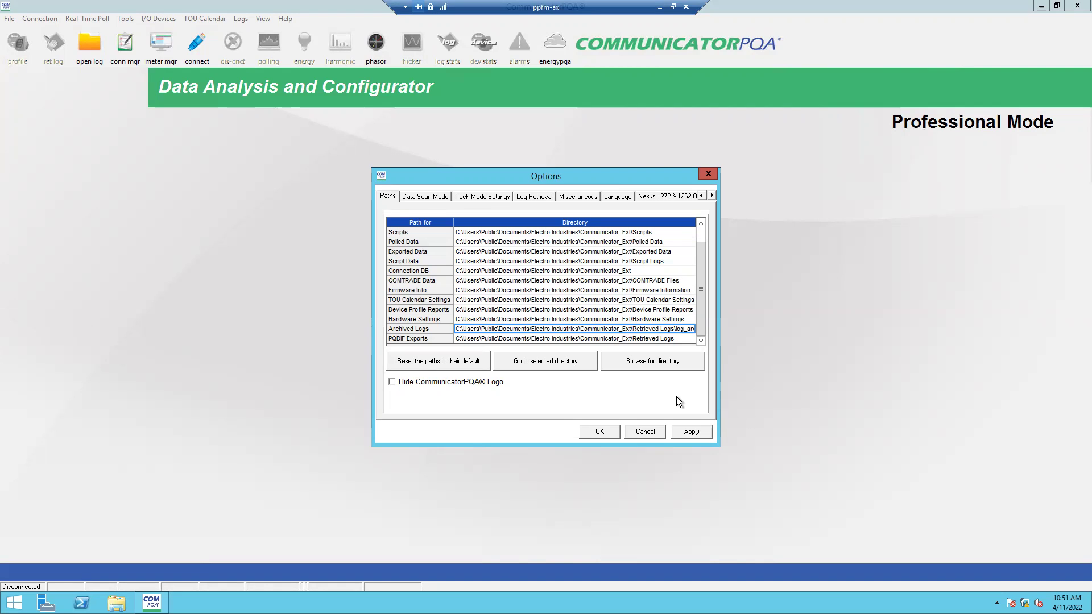
left_click(635, 271)
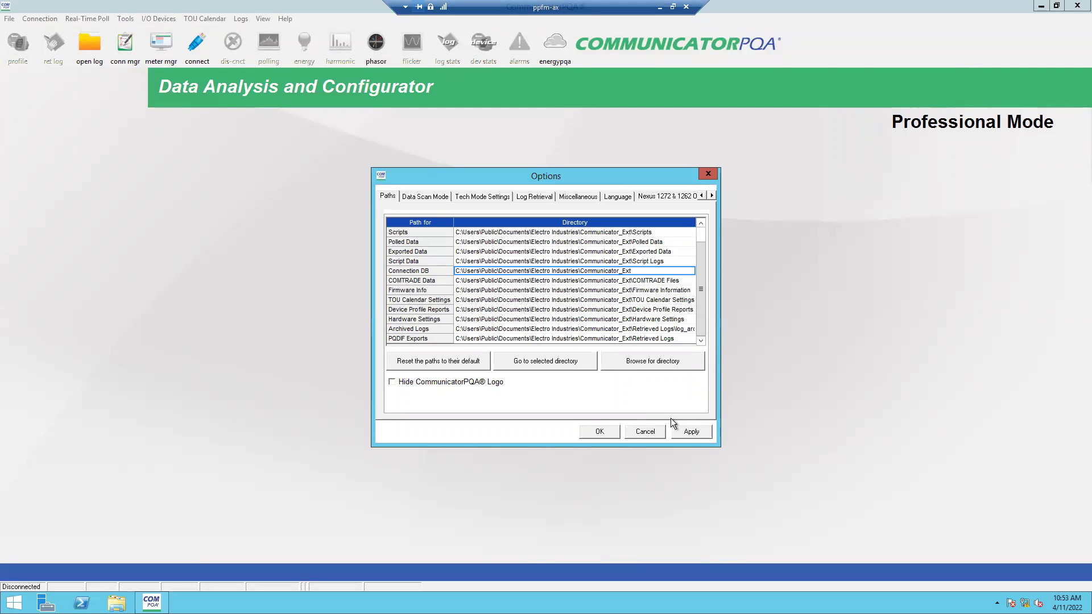
left_click(565, 234)
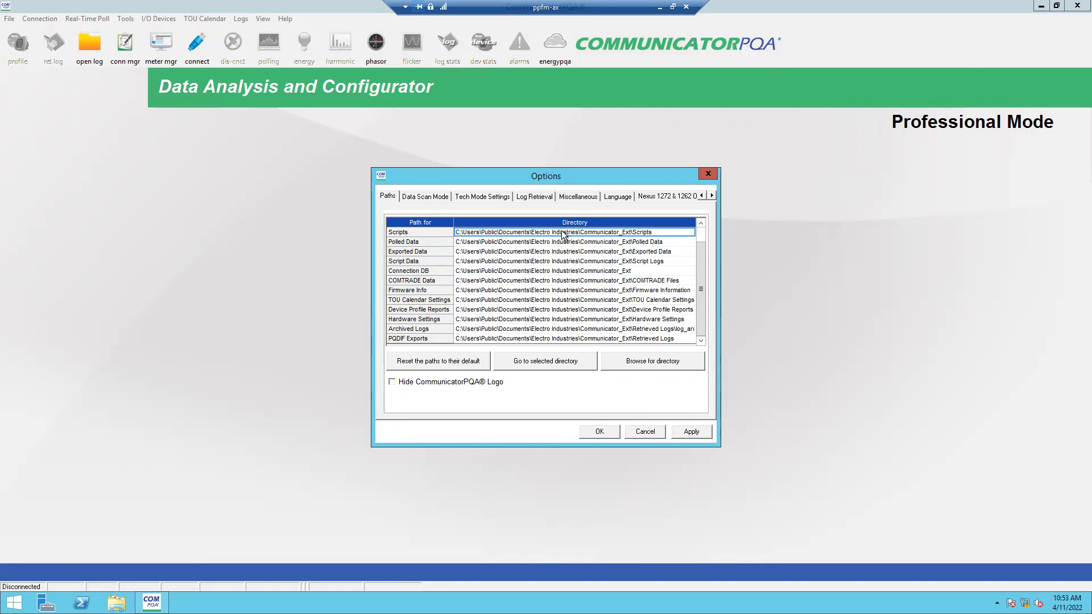
left_click(650, 363)
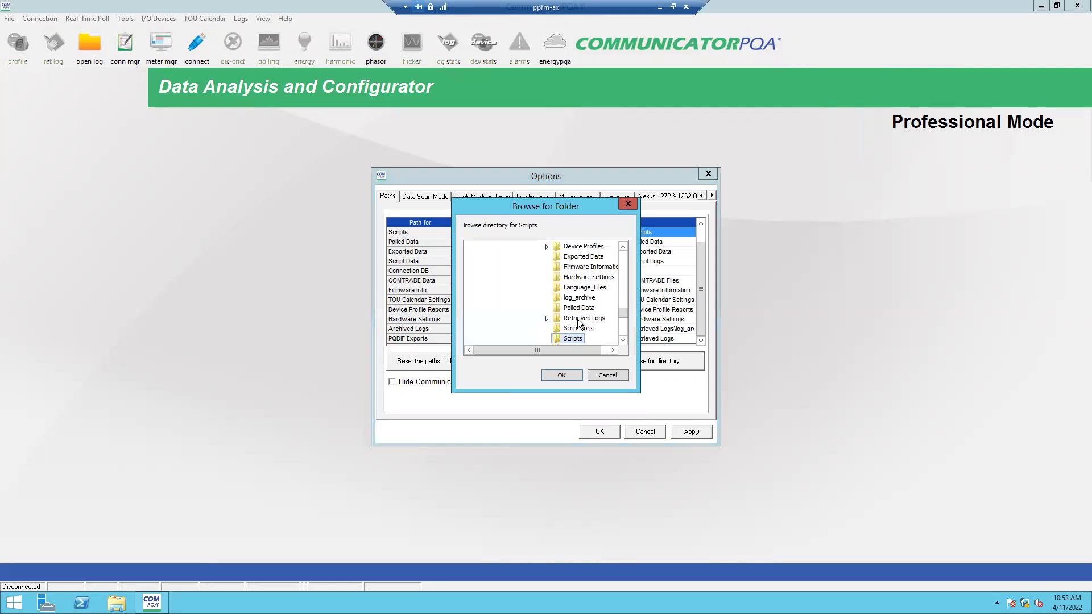
scroll(577, 320, "up", 6)
scroll(578, 319, "up", 3)
scroll(577, 319, "down", 3)
scroll(577, 319, "up", 3)
left_click(606, 376)
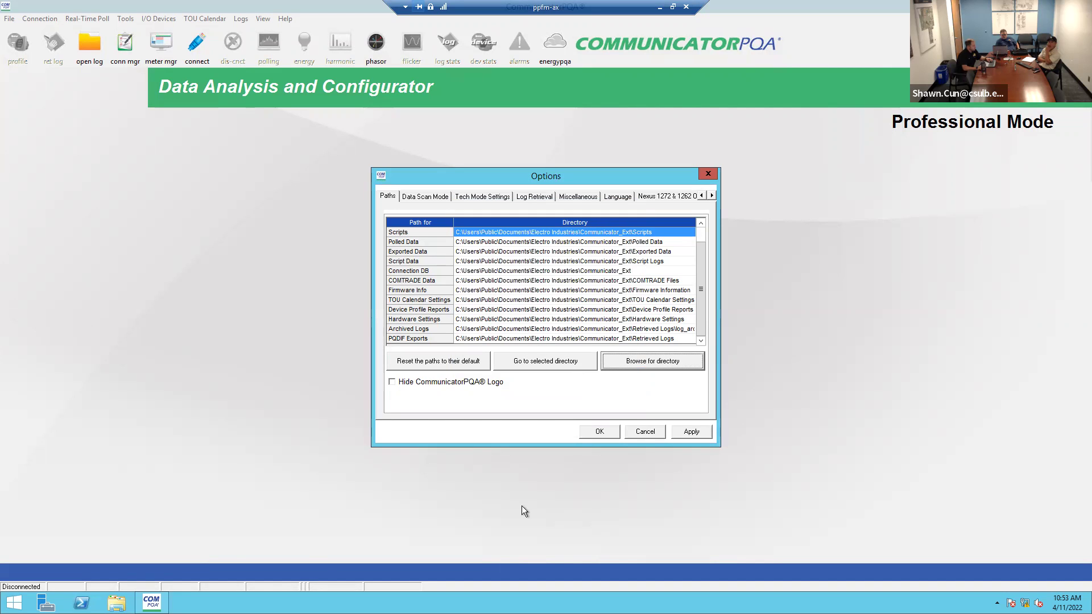
Step: Open File Explorer, look inside Local Disk (C:), then return to the drive list
left_click(116, 602)
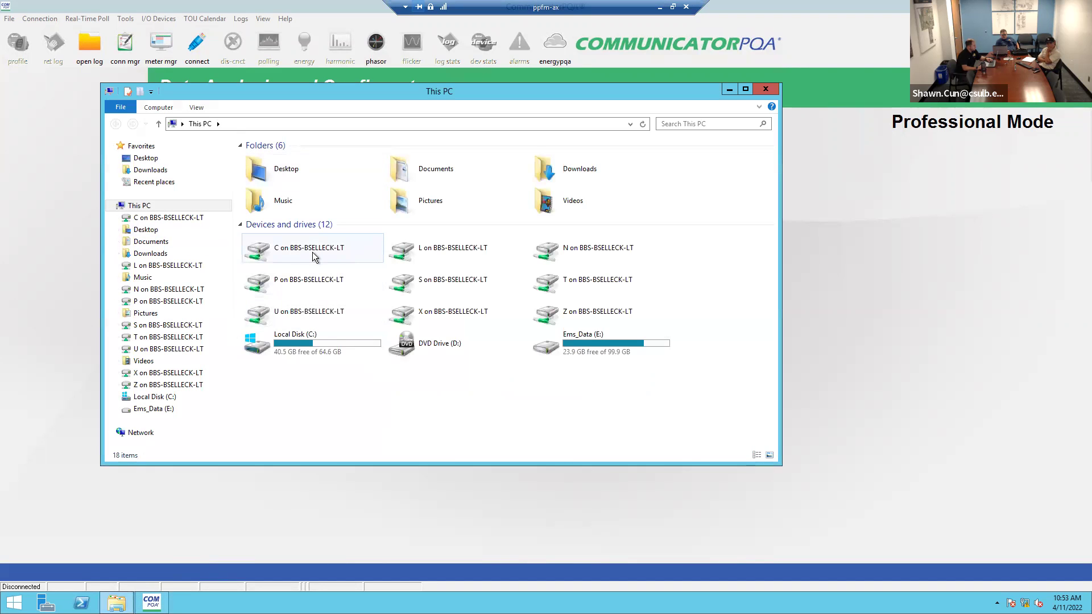
left_click(302, 338)
double_click(301, 338)
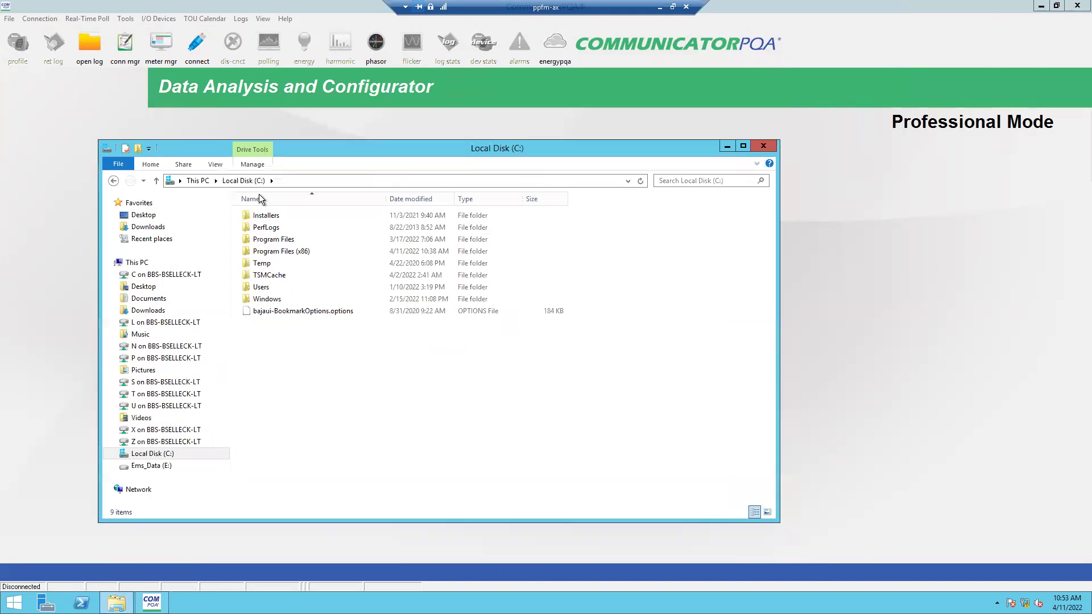
left_click(199, 180)
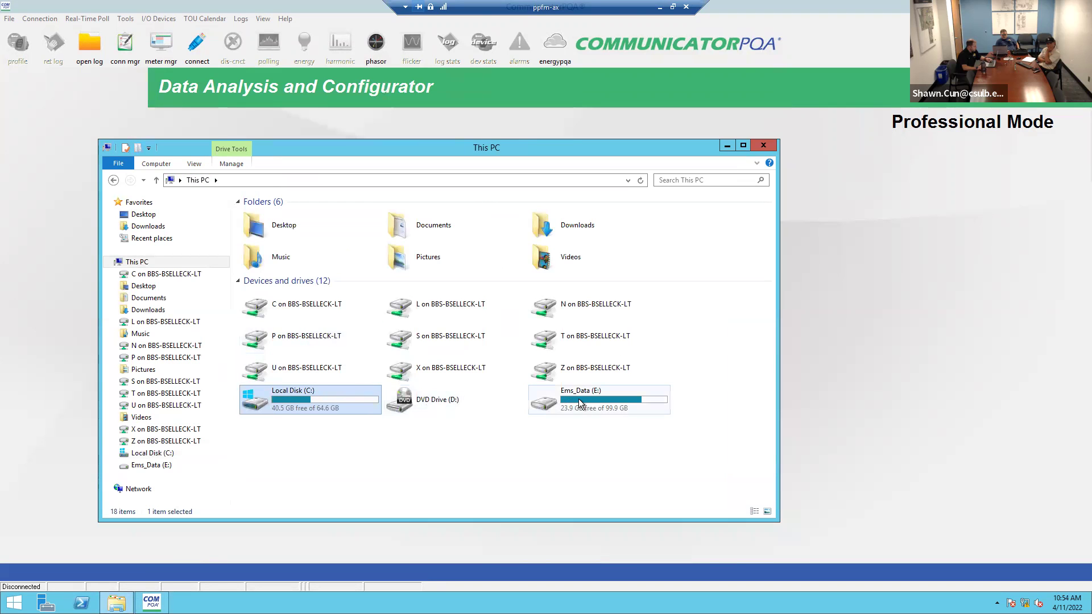
Step: Open the Ems_Data (E:) drive to view its folders, then minimize File Explorer
left_click(625, 405)
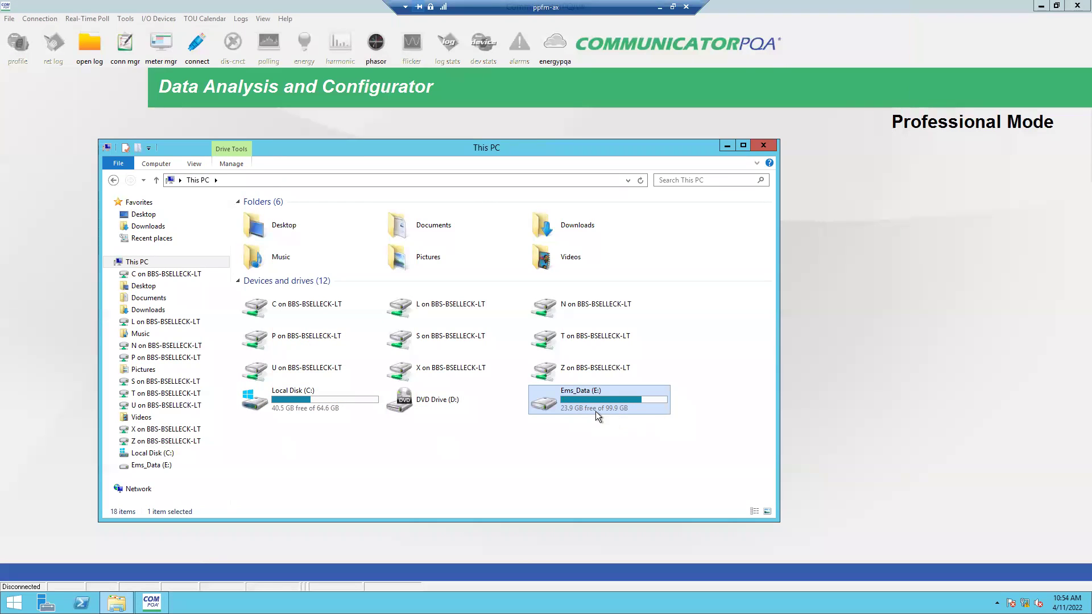
left_click(625, 420)
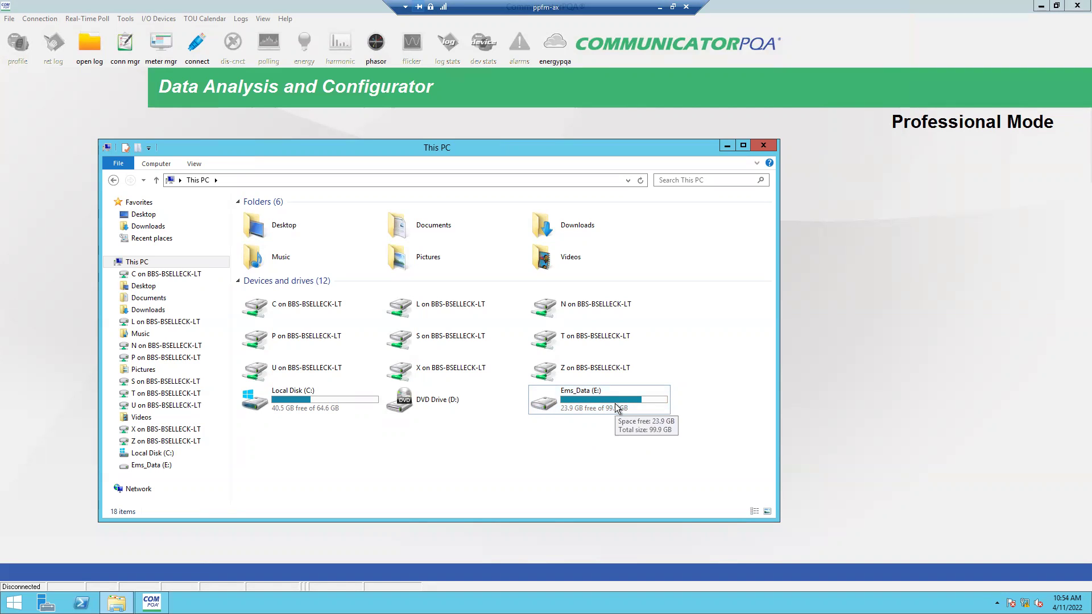
double_click(615, 405)
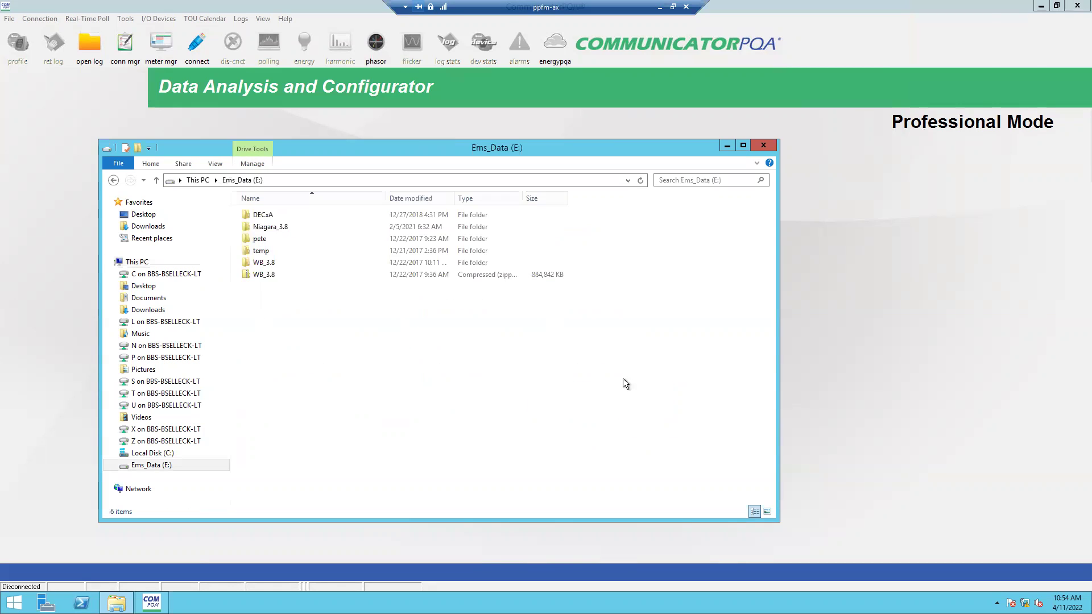
right_click(293, 321)
left_click(332, 301)
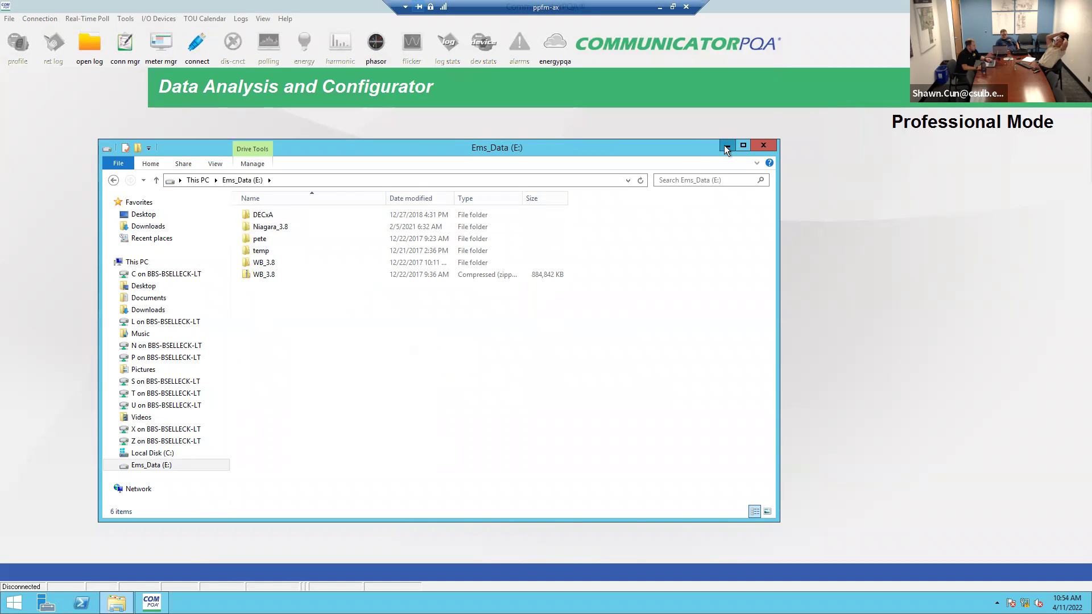
left_click(726, 146)
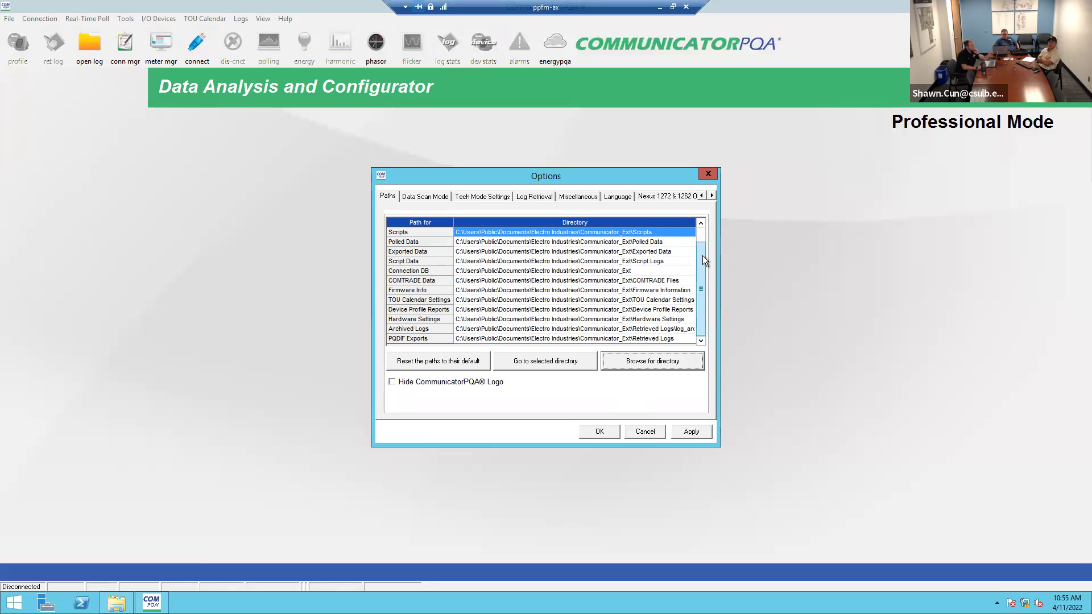
Step: Review the Paths list, selecting the Retrieved Logs row still under C:\Users\Public\Documents
left_click_drag(702, 260, 705, 224)
left_click(683, 232)
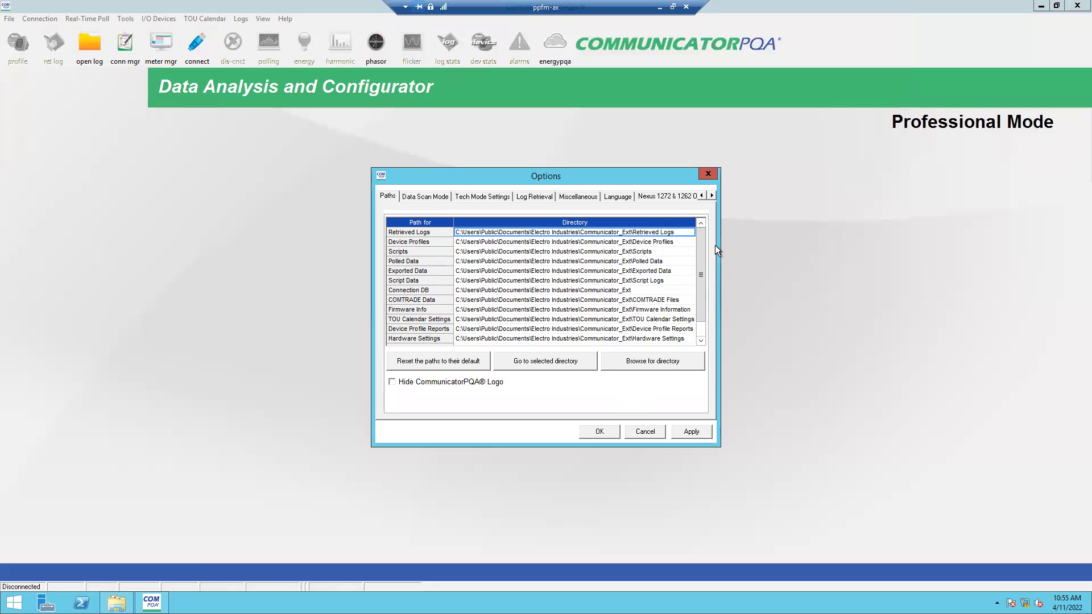
left_click(705, 261)
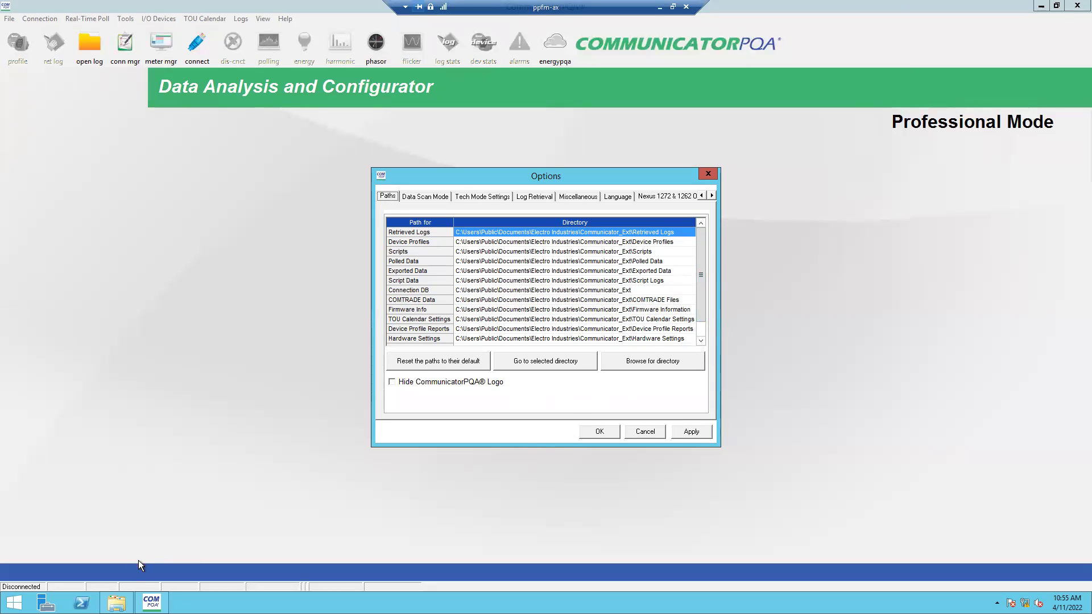
left_click(117, 602)
Step: Create a new folder named Electro_Industries on the Ems_Data (E:) drive
right_click(276, 362)
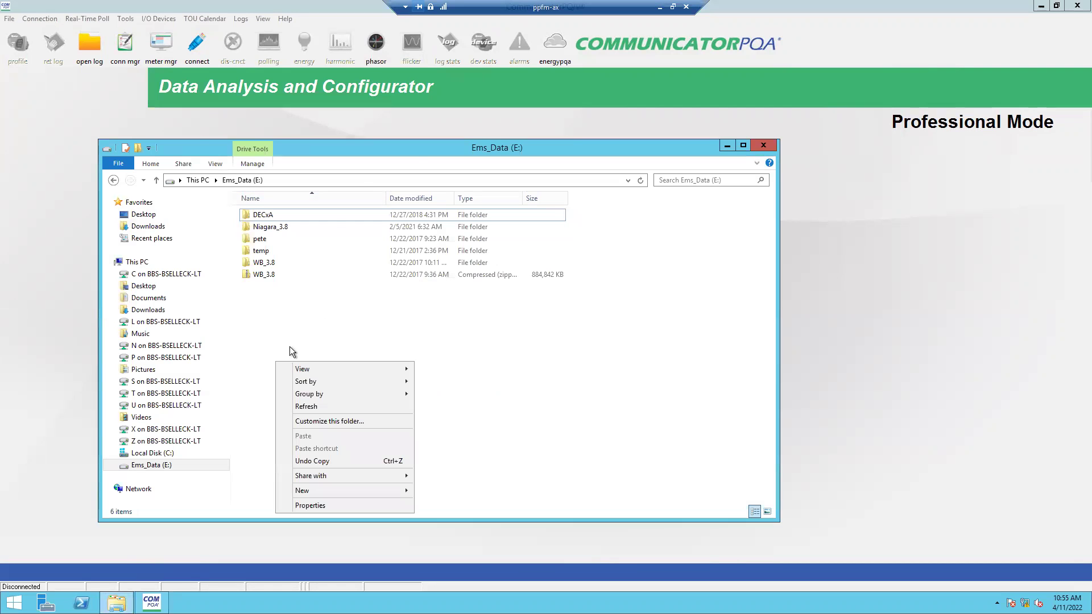
left_click(438, 292)
left_click_drag(560, 150, 557, 246)
right_click(353, 441)
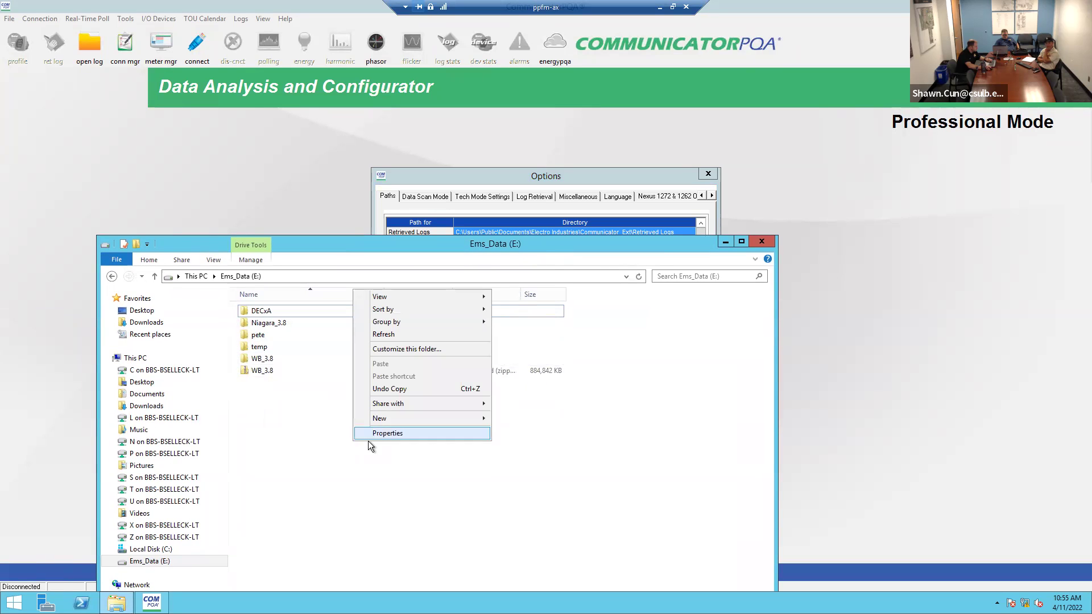
mouse_move(404, 418)
left_click(526, 421)
type("Electro_Industries")
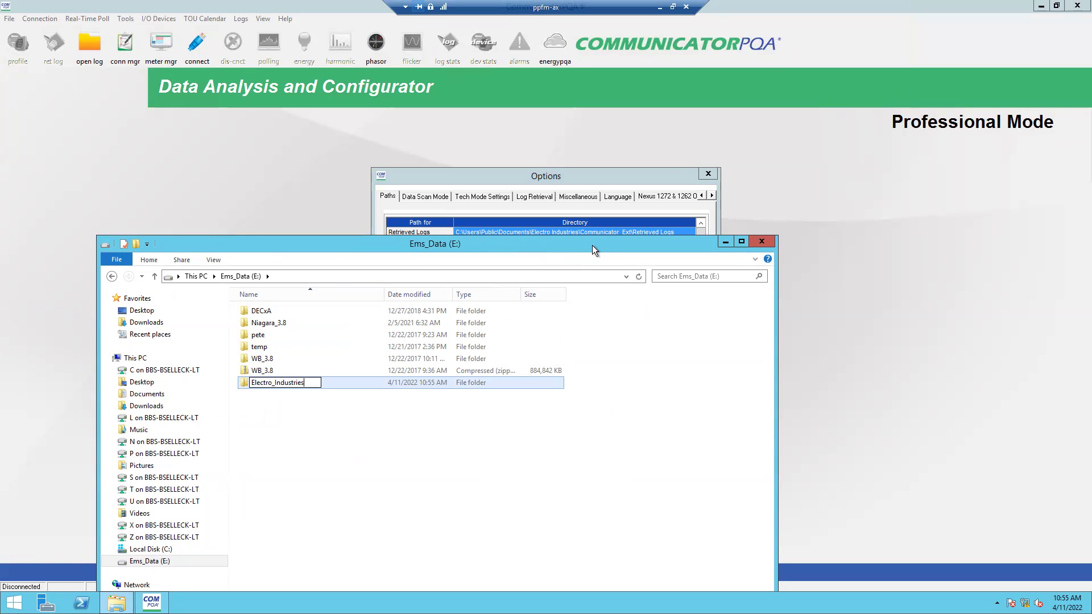
left_click_drag(592, 246, 581, 264)
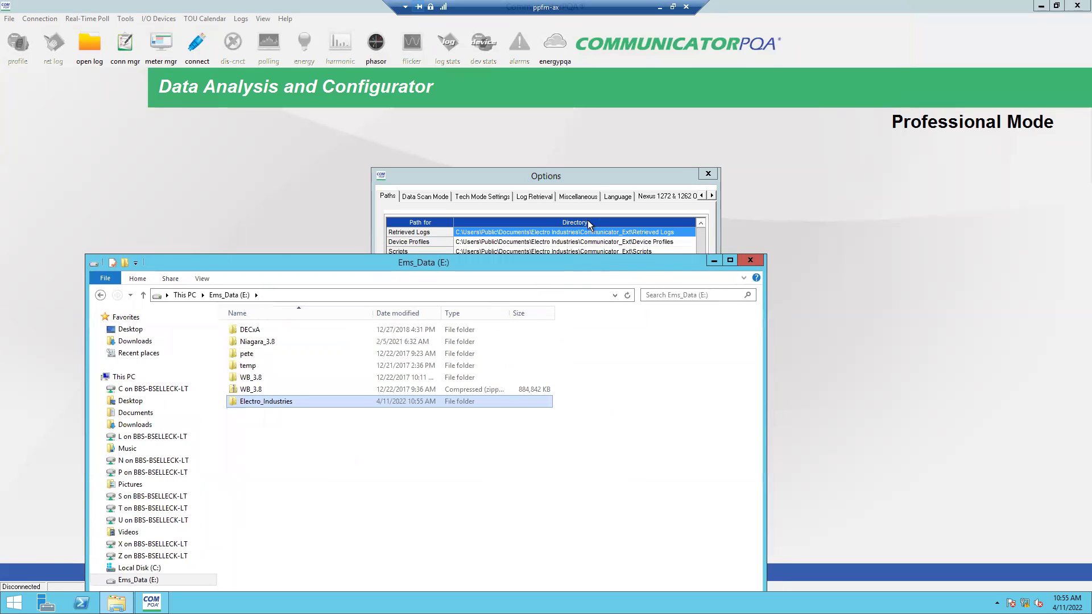
left_click(593, 176)
left_click(642, 364)
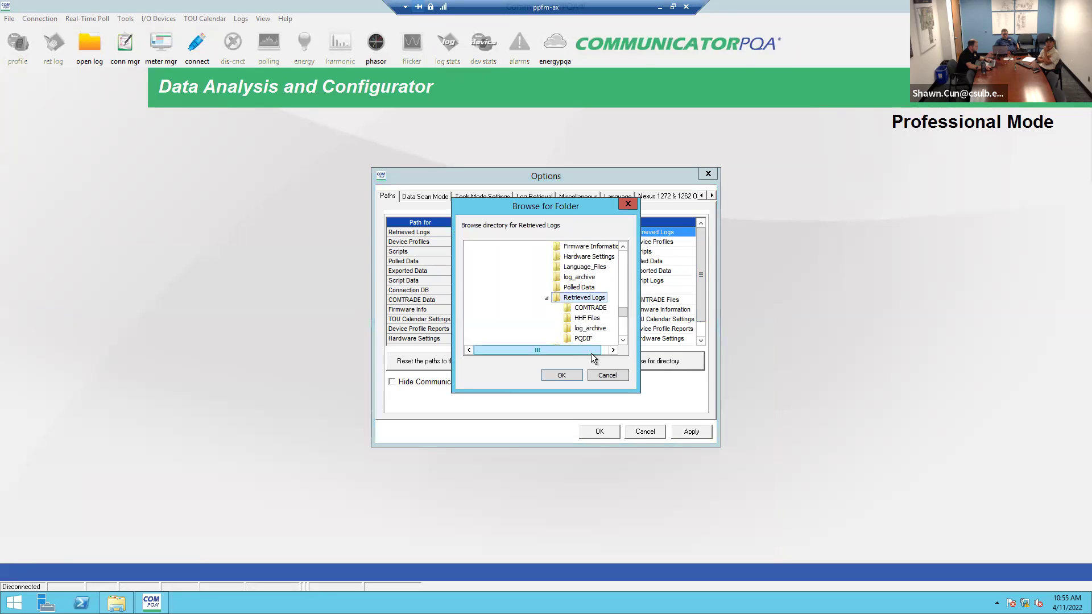
left_click_drag(591, 351, 609, 351)
scroll(587, 292, "up", 5)
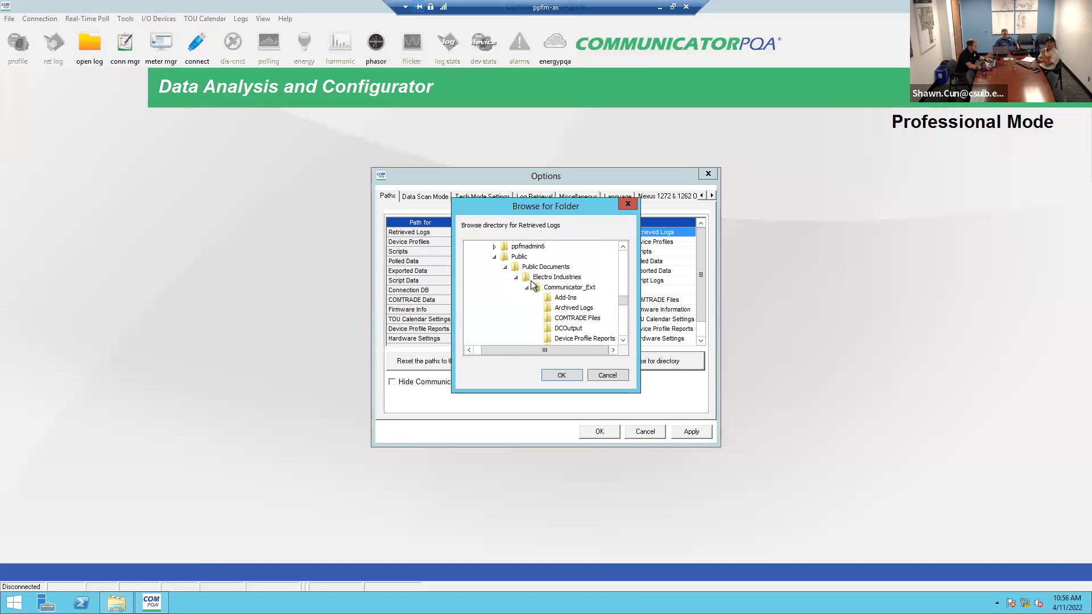
scroll(528, 279, "up", 10)
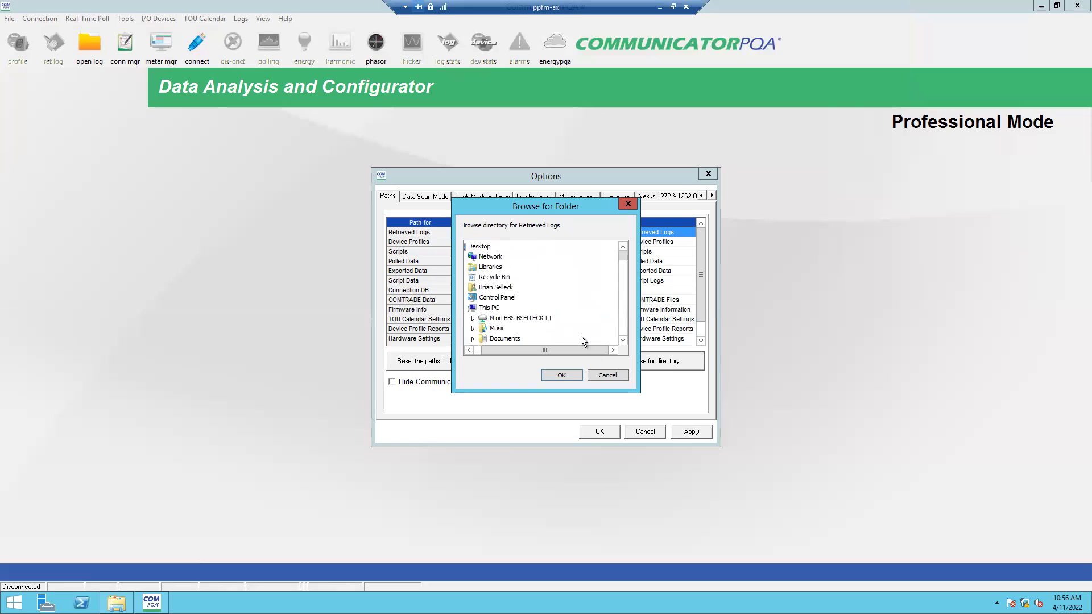
left_click(607, 375)
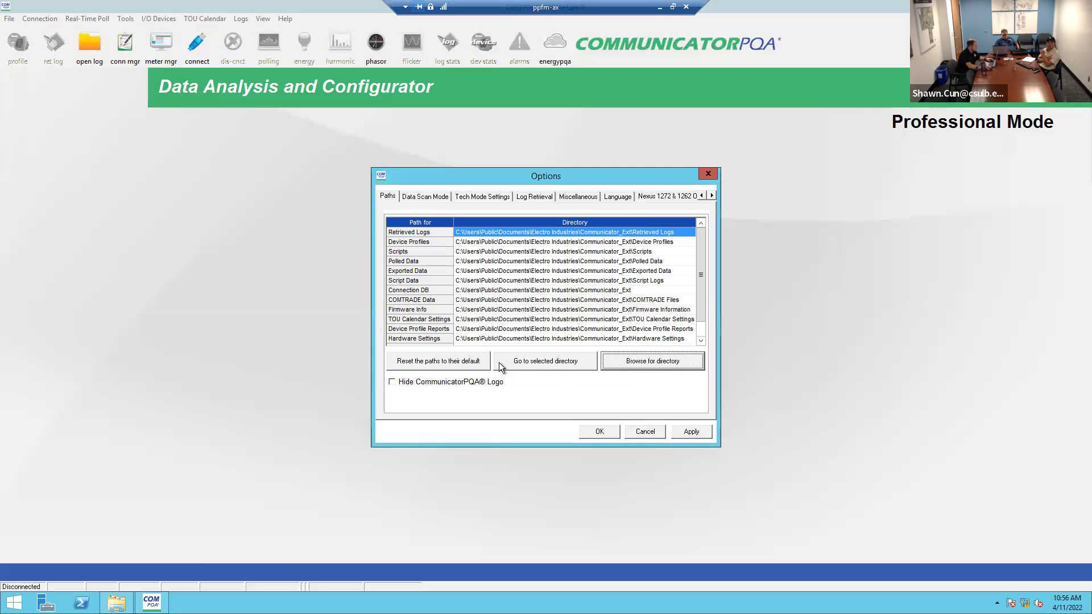
left_click(551, 368)
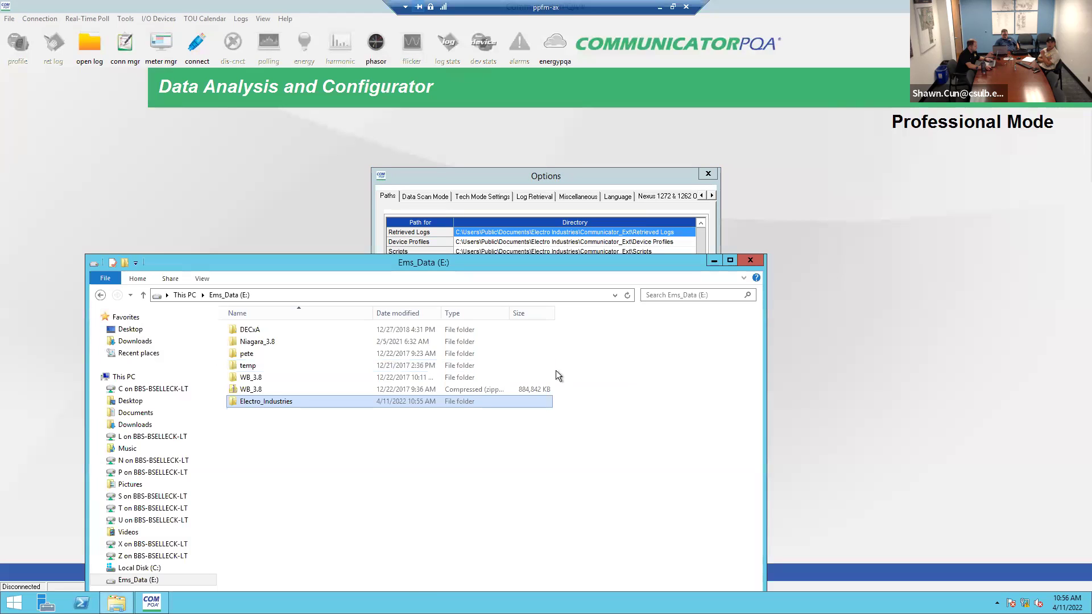
Step: Rename Electro_Industries to 'Electro Industries' and open it to confirm it is empty
left_click(305, 411)
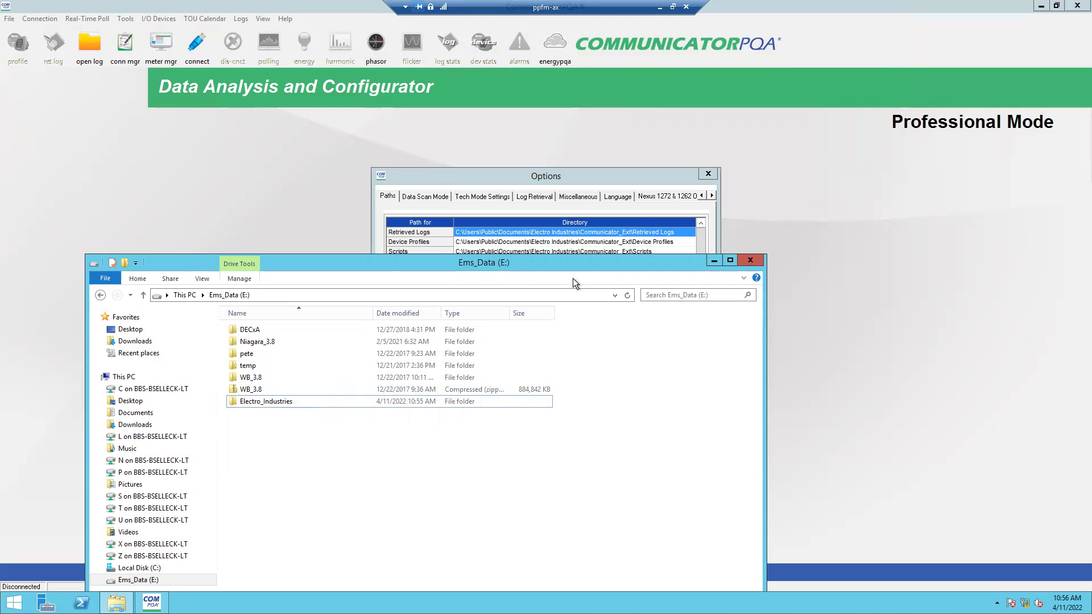
left_click(570, 251)
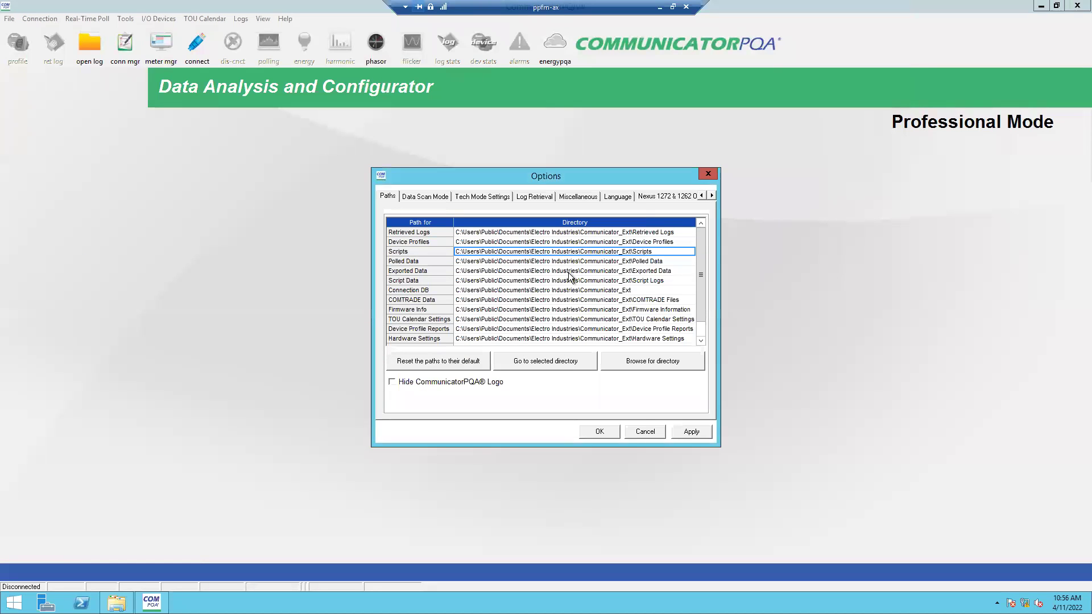
left_click(575, 353)
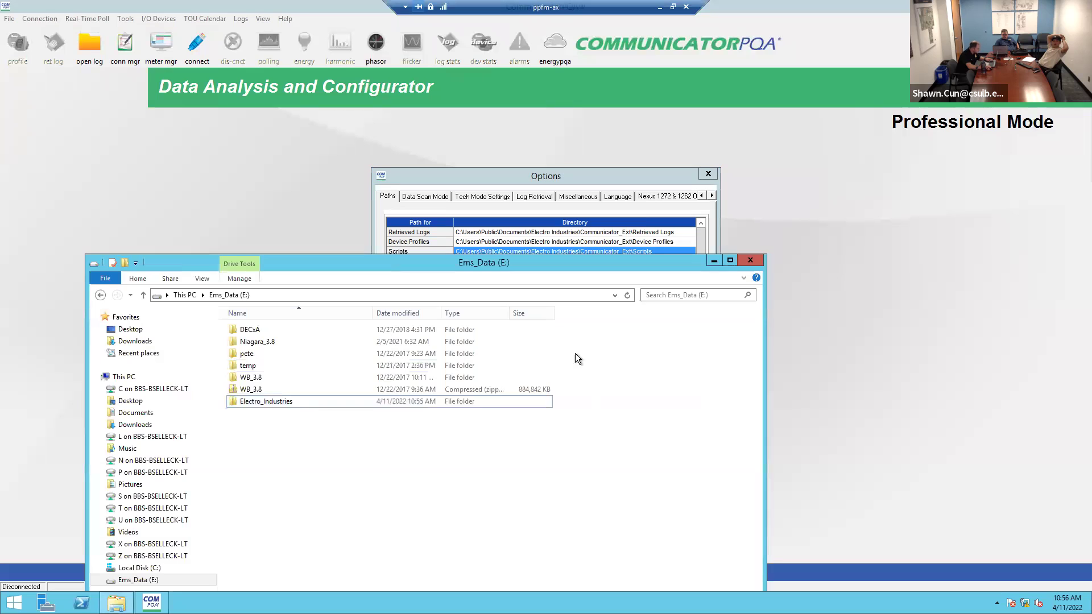
left_click(291, 402)
left_click(265, 403)
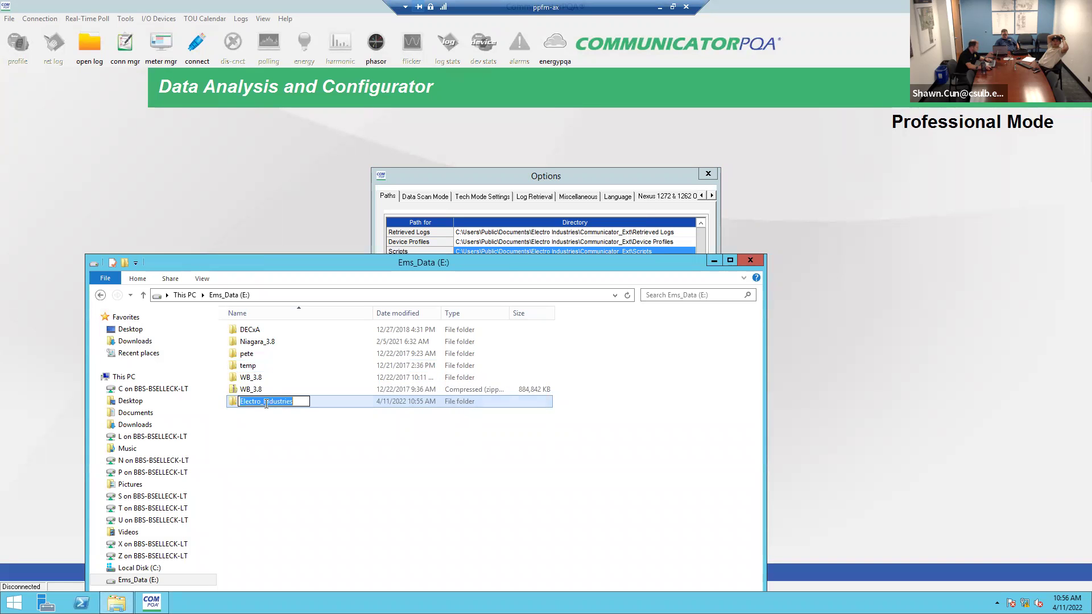
key("BackSpace")
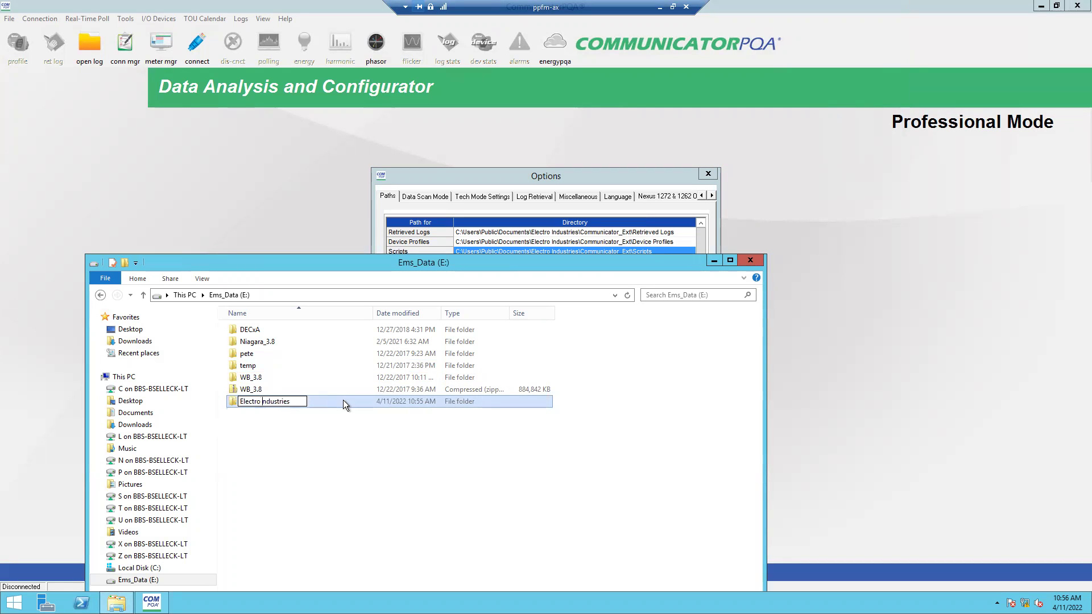
left_click(354, 452)
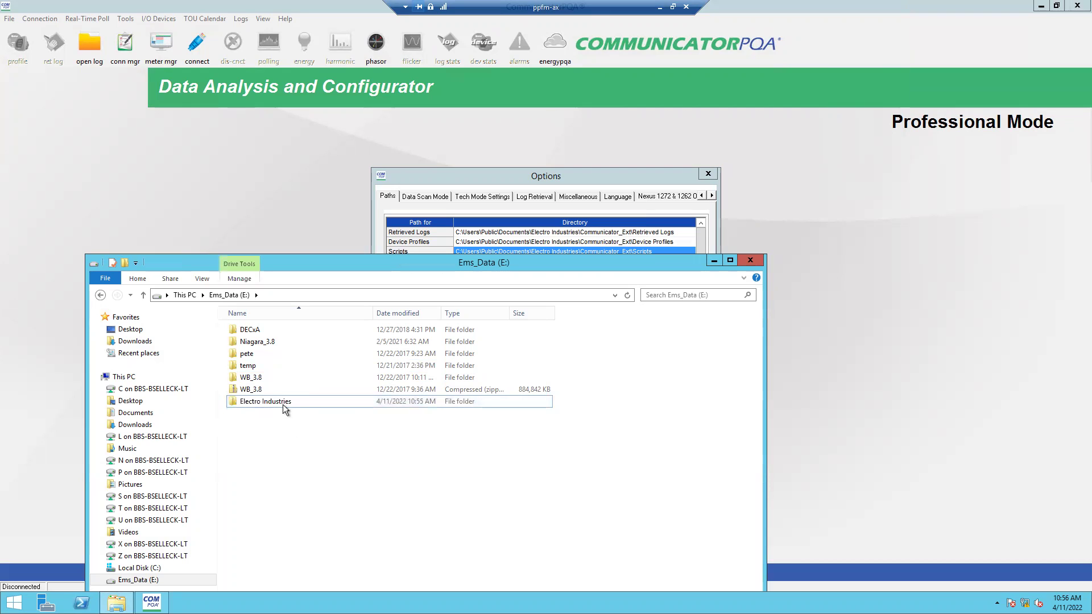
double_click(278, 404)
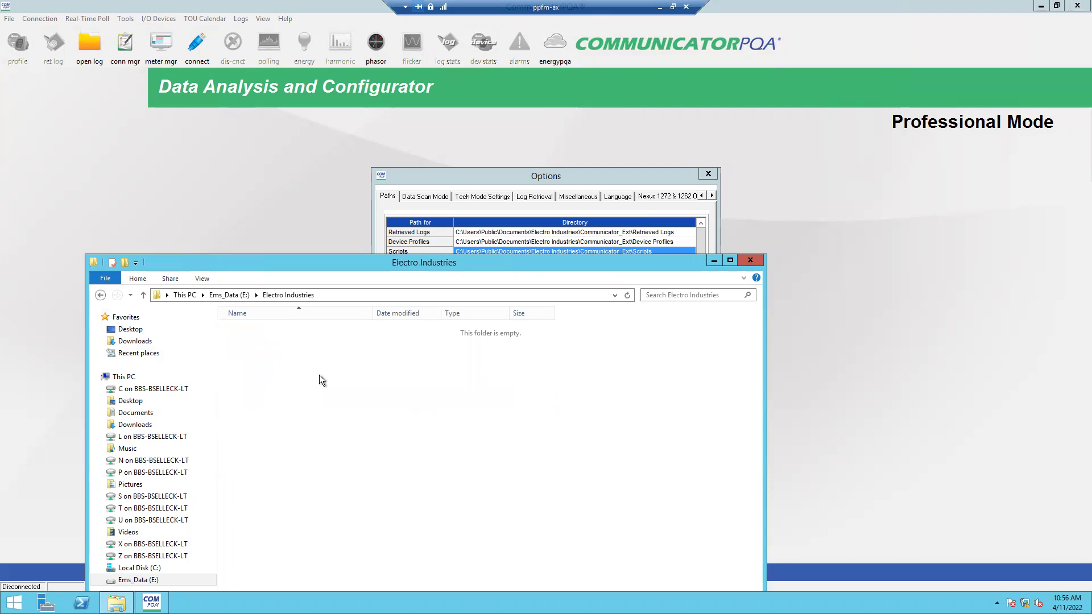
left_click(625, 234)
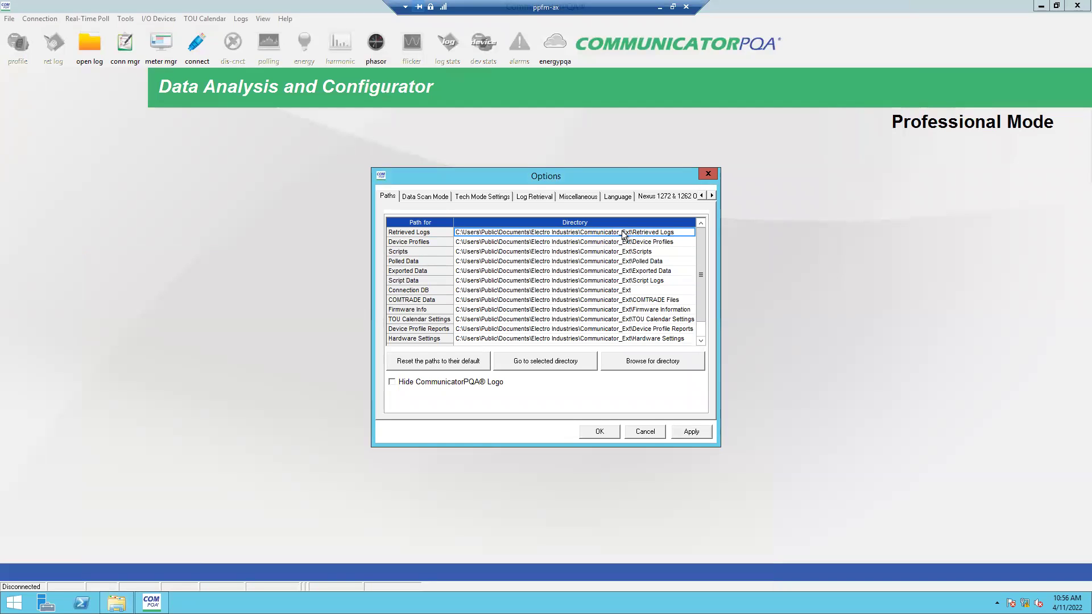
left_click(660, 360)
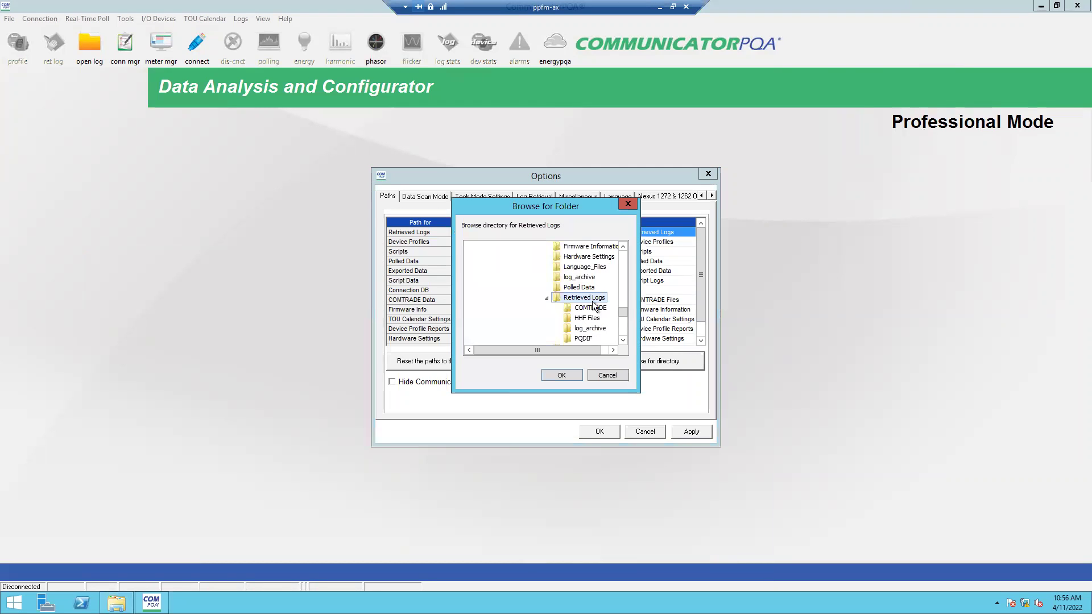
left_click(607, 375)
left_click(559, 361)
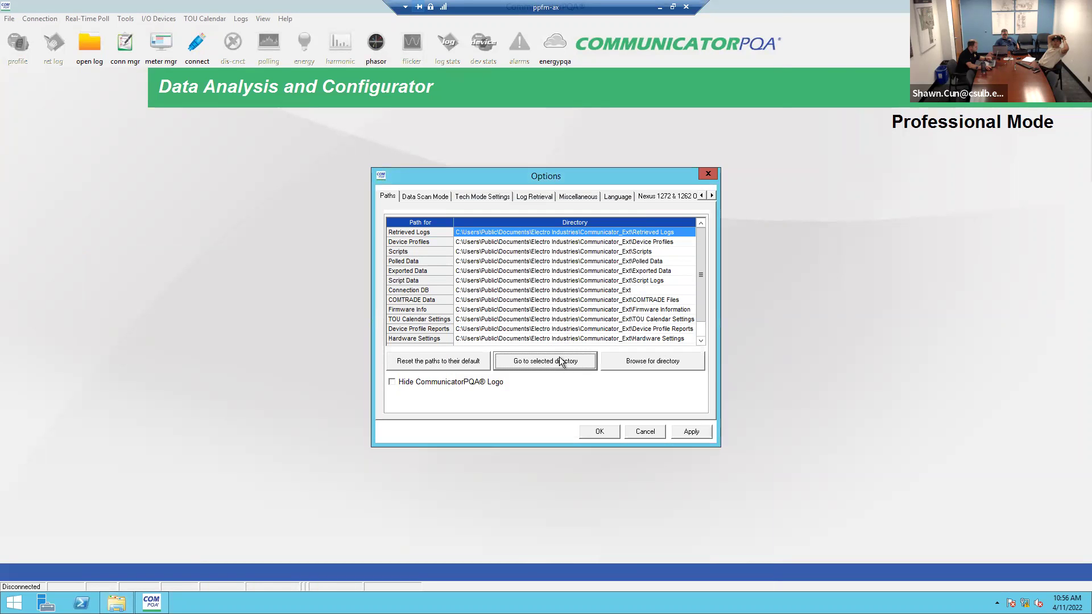
left_click_drag(254, 8, 189, 127)
left_click(545, 159)
left_click(504, 299)
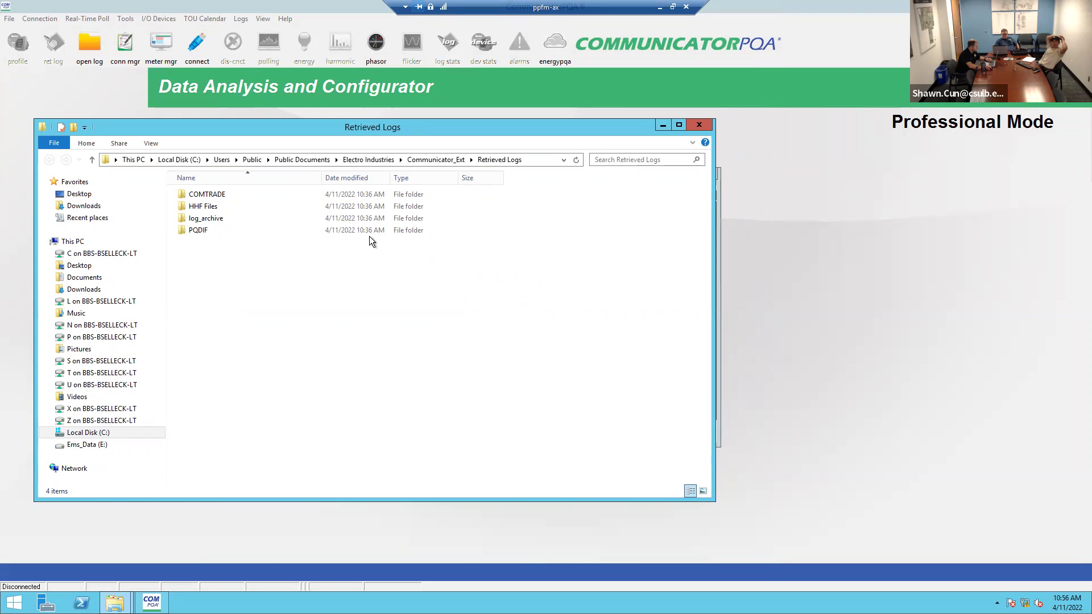
left_click(698, 124)
left_click(603, 244)
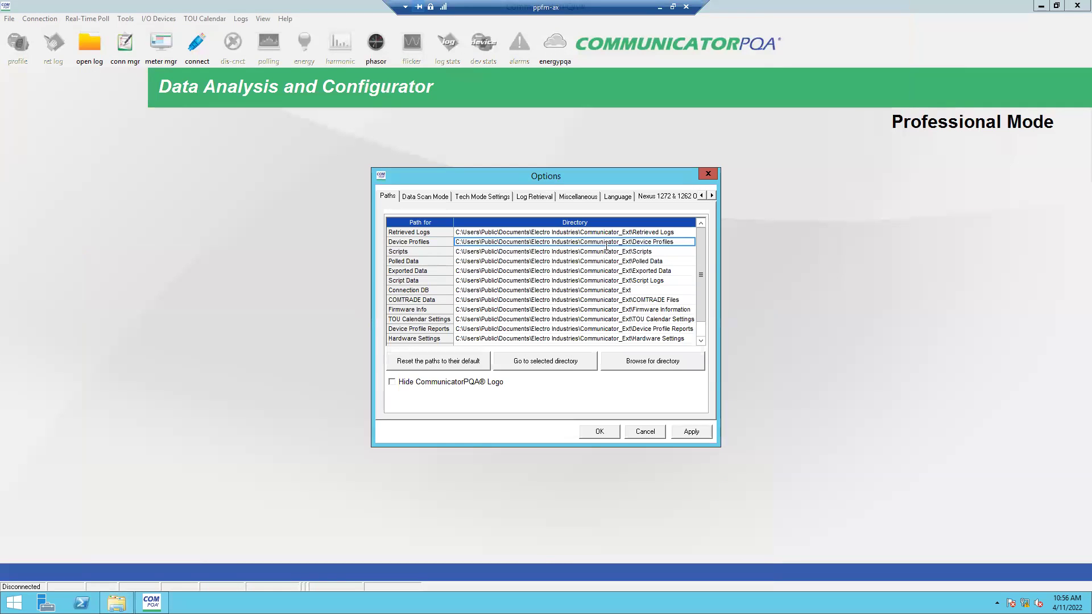
left_click(629, 242)
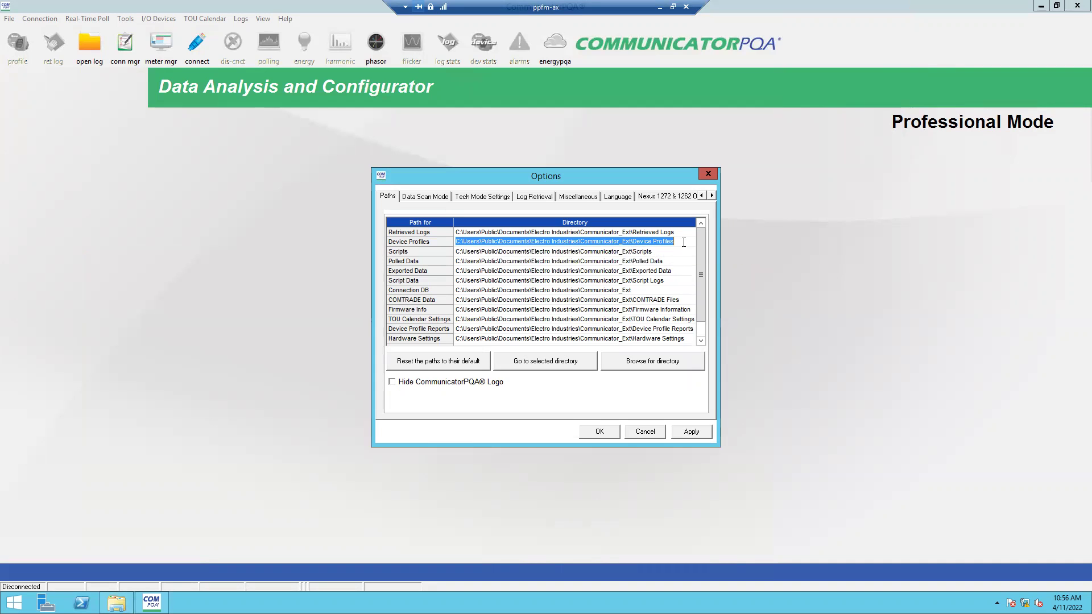
left_click(585, 360)
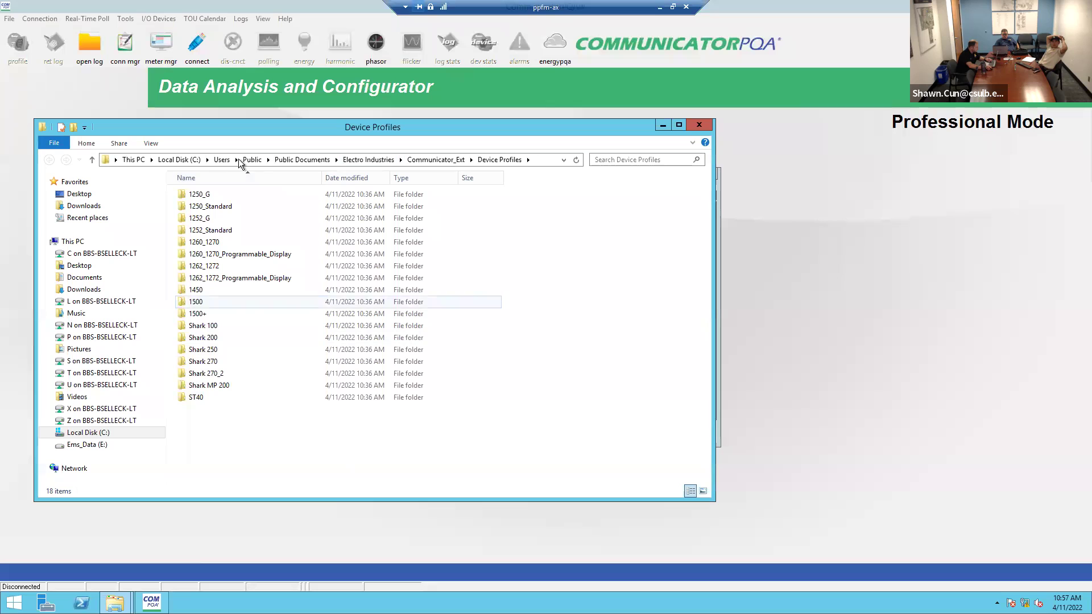
left_click(695, 125)
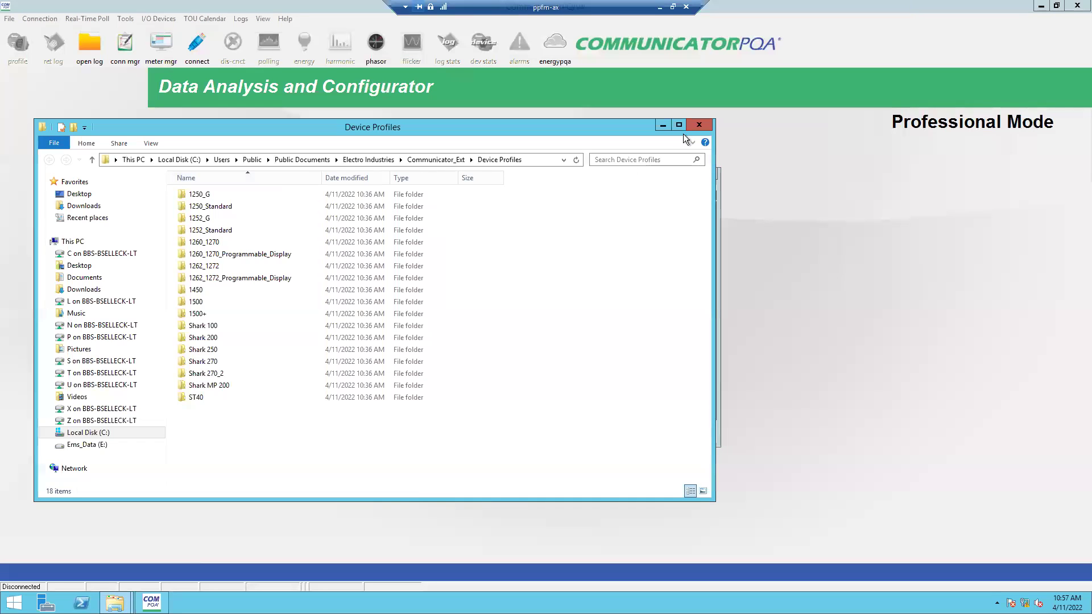
Step: Close the Device Profiles folder window and begin editing the Polled Data and Retrieved Logs paths
left_click(698, 125)
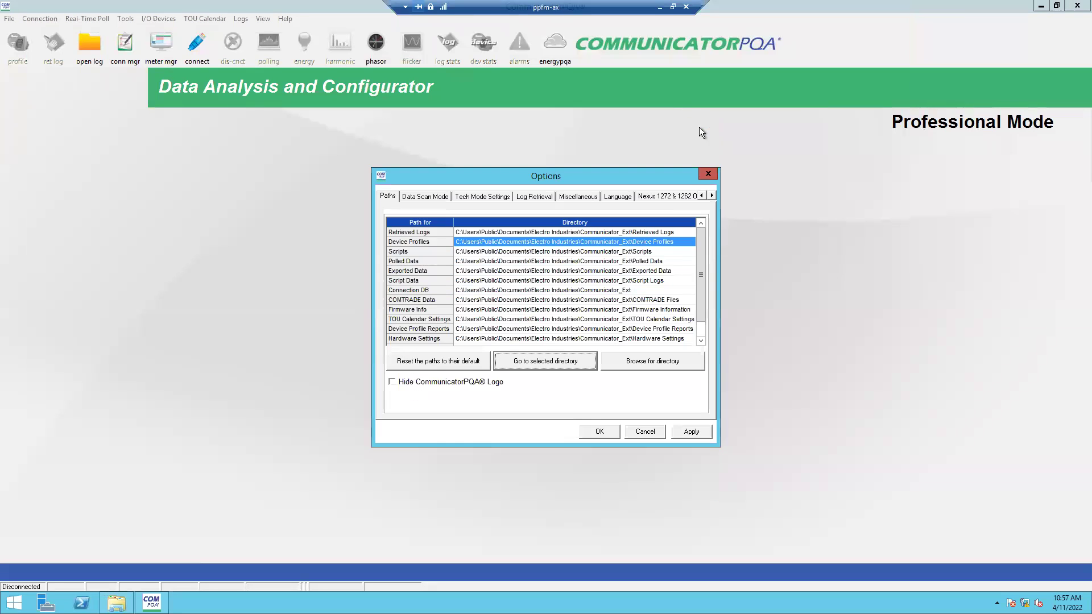
left_click(650, 251)
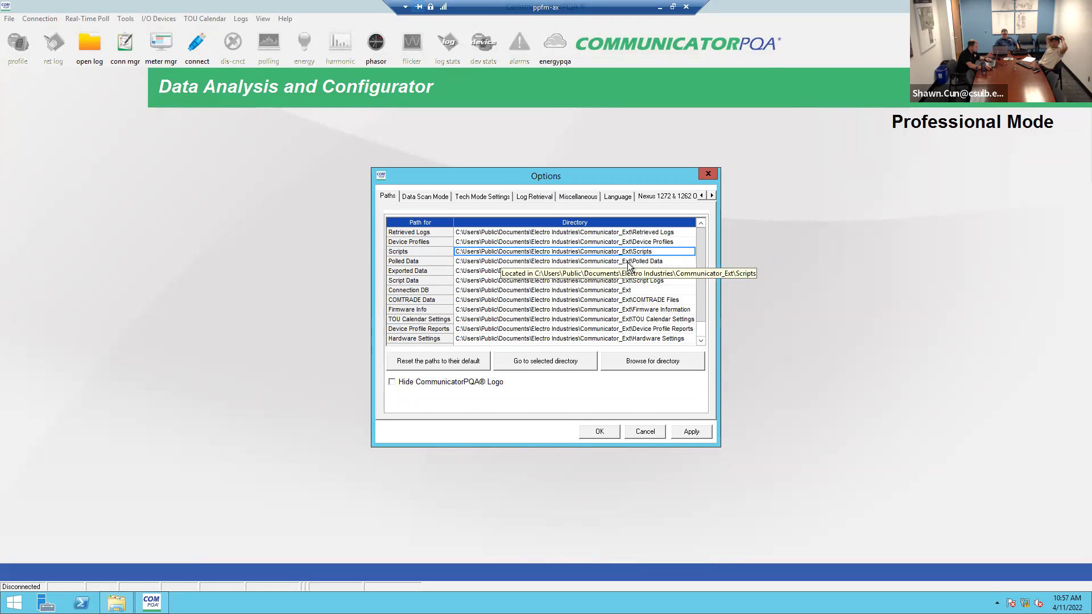
left_click(644, 261)
left_click(654, 260)
left_click(682, 261)
left_click_drag(601, 258, 512, 265)
left_click(489, 235)
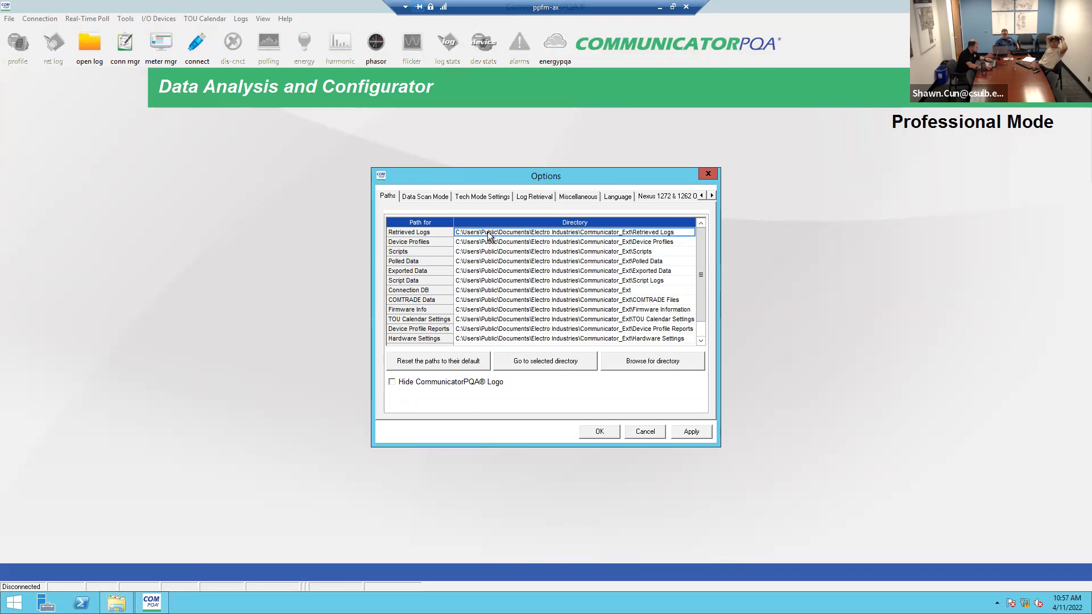
left_click(487, 229)
left_click(461, 234)
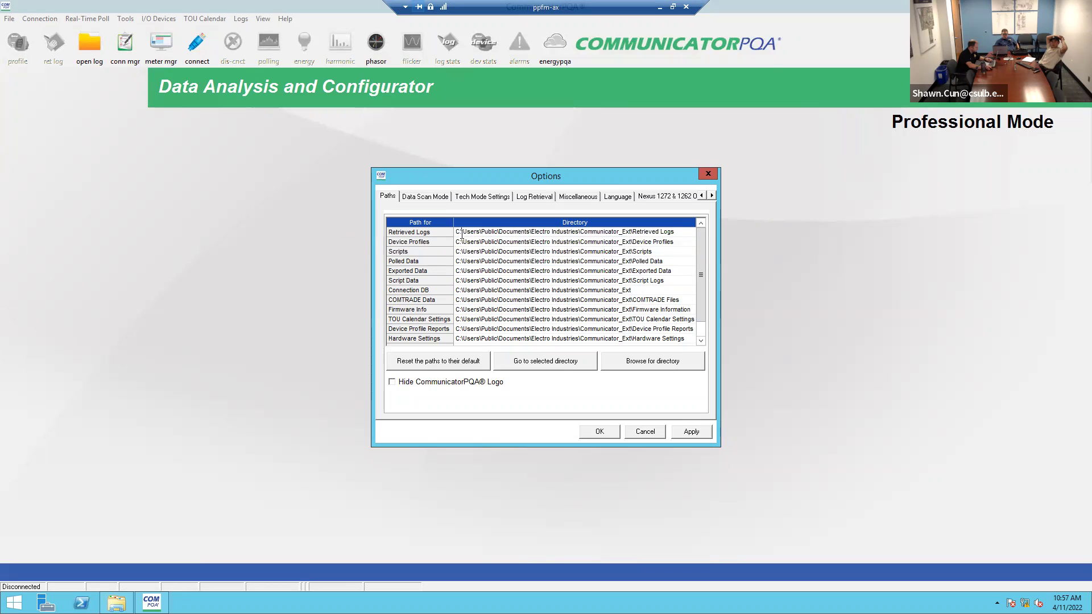
Step: Permanently delete the Electro Industries folder from the E: drive and close its window
key("alt+Tab")
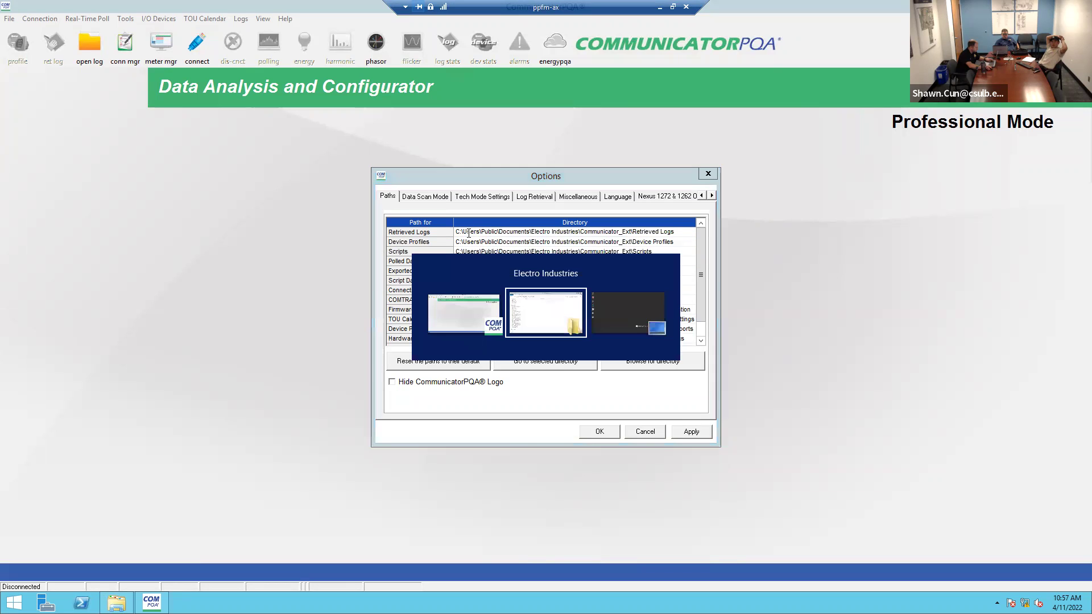
key("alt+Up")
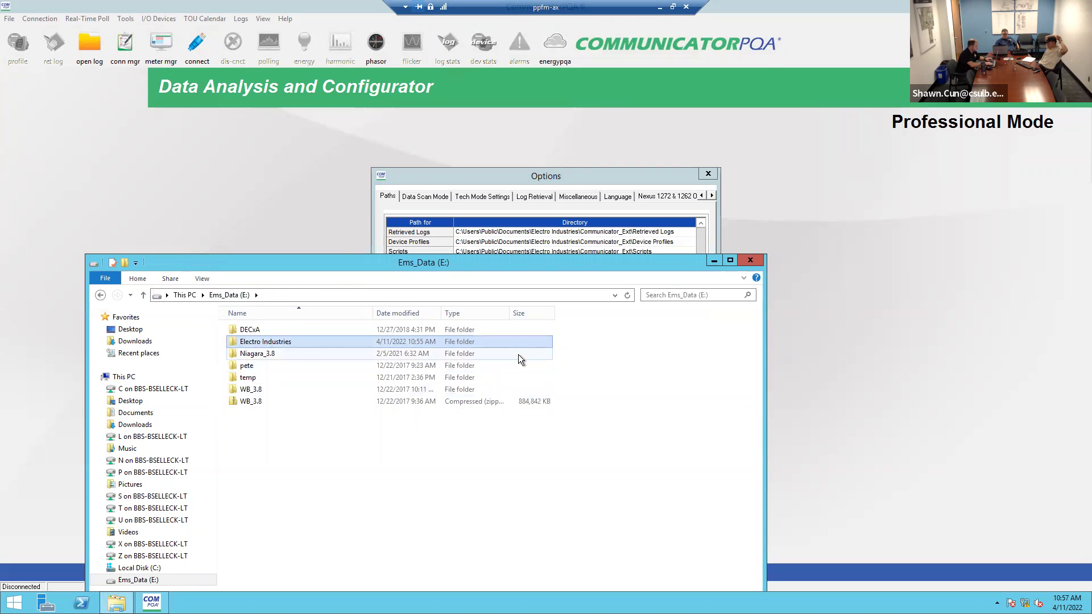
key("shift+Delete")
key("Return")
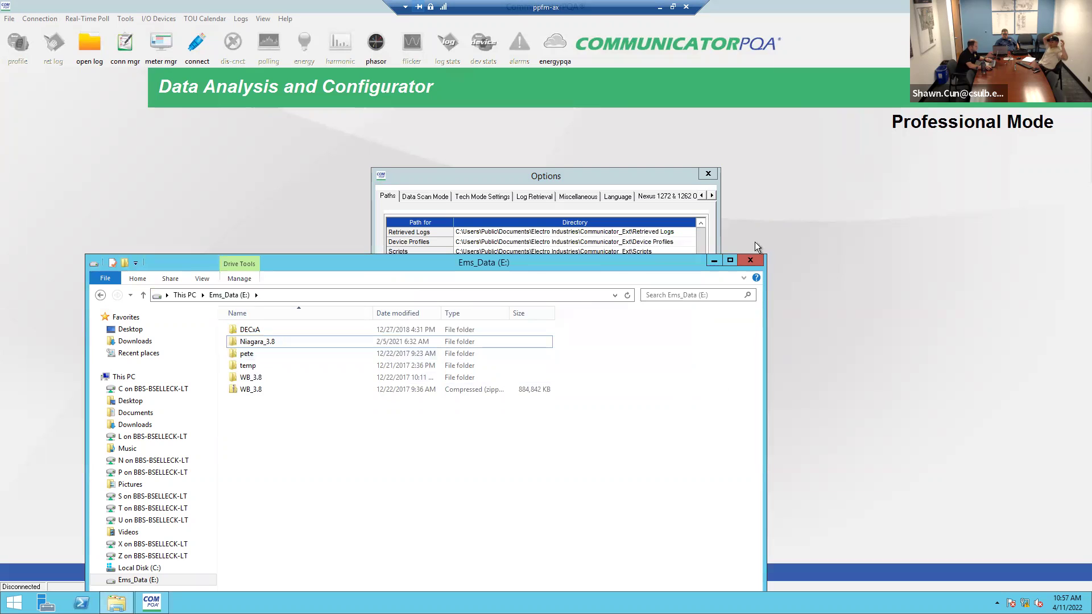
left_click(750, 259)
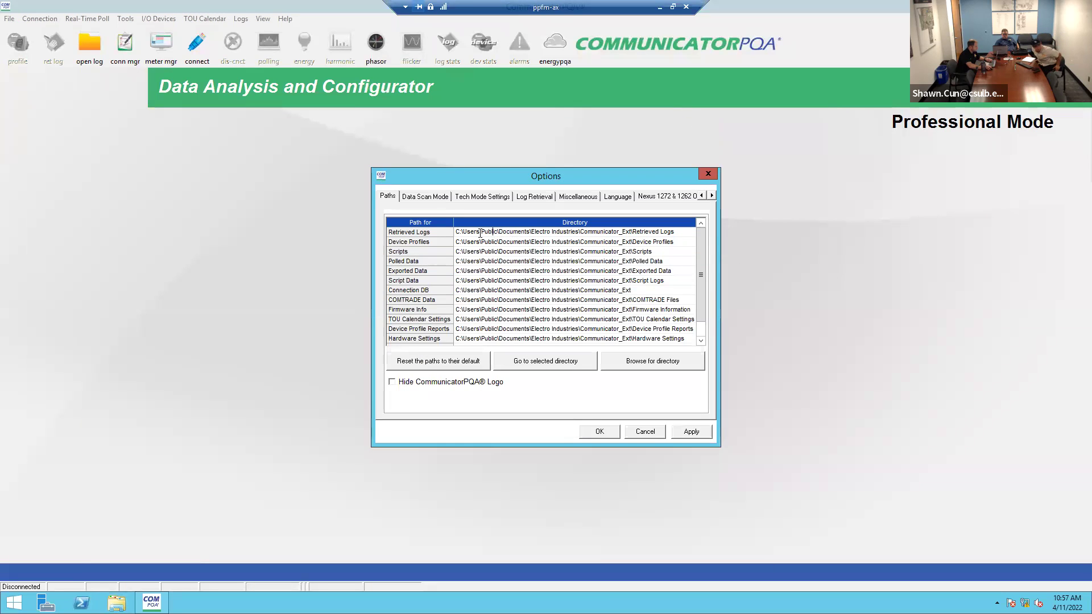
Step: Remove Users\Public\Documents from the Retrieved Logs and Device Profiles paths
left_click_drag(461, 232, 530, 237)
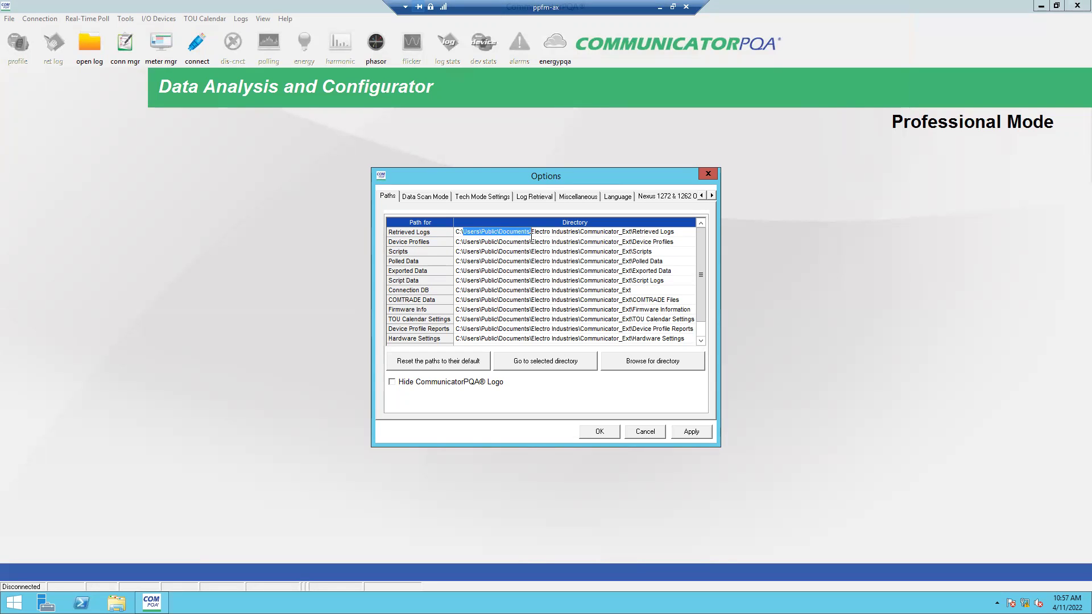
key("Delete")
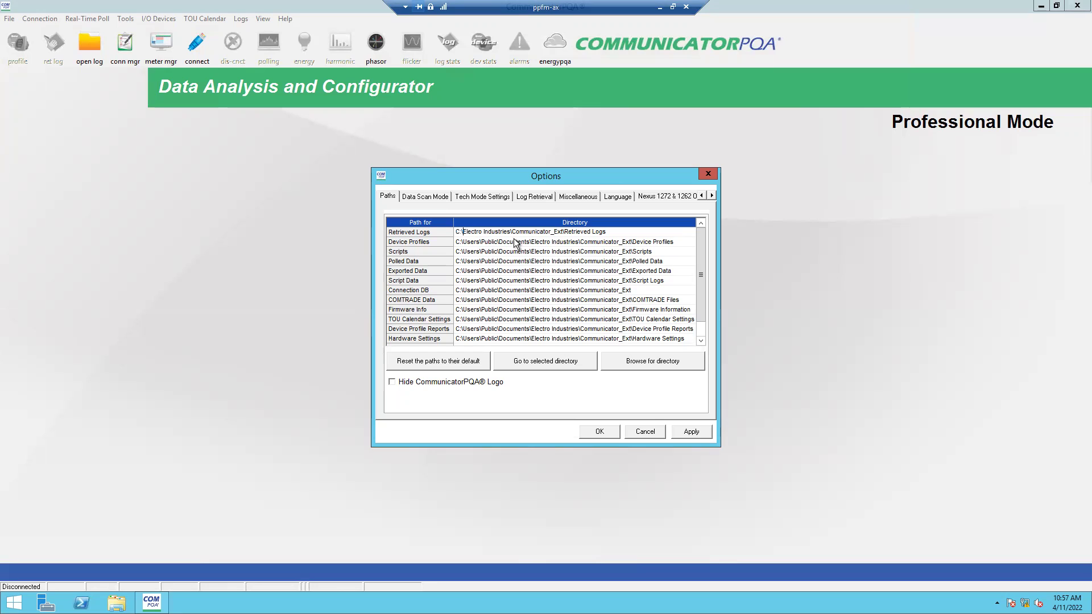
left_click(464, 243)
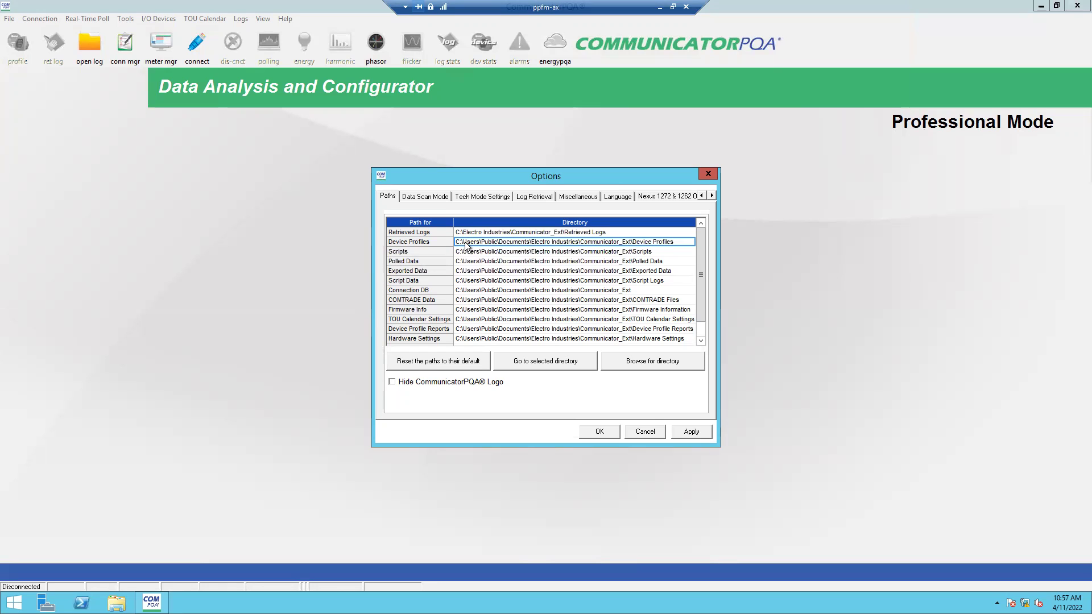
left_click(471, 244)
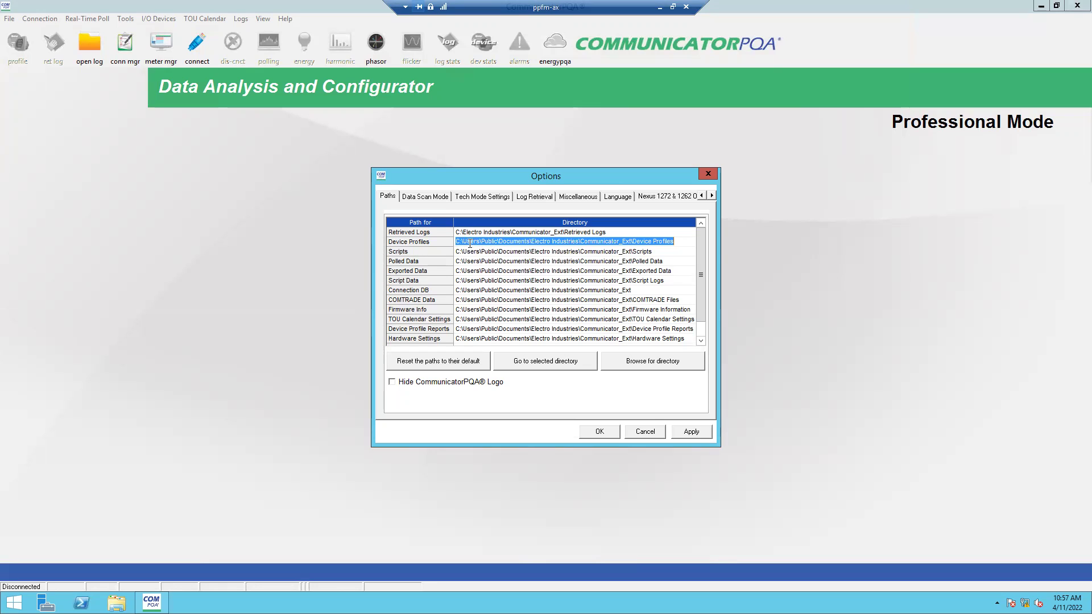
left_click_drag(462, 243, 534, 251)
key("Delete")
type("\\")
left_click_drag(463, 243, 454, 242)
type("c")
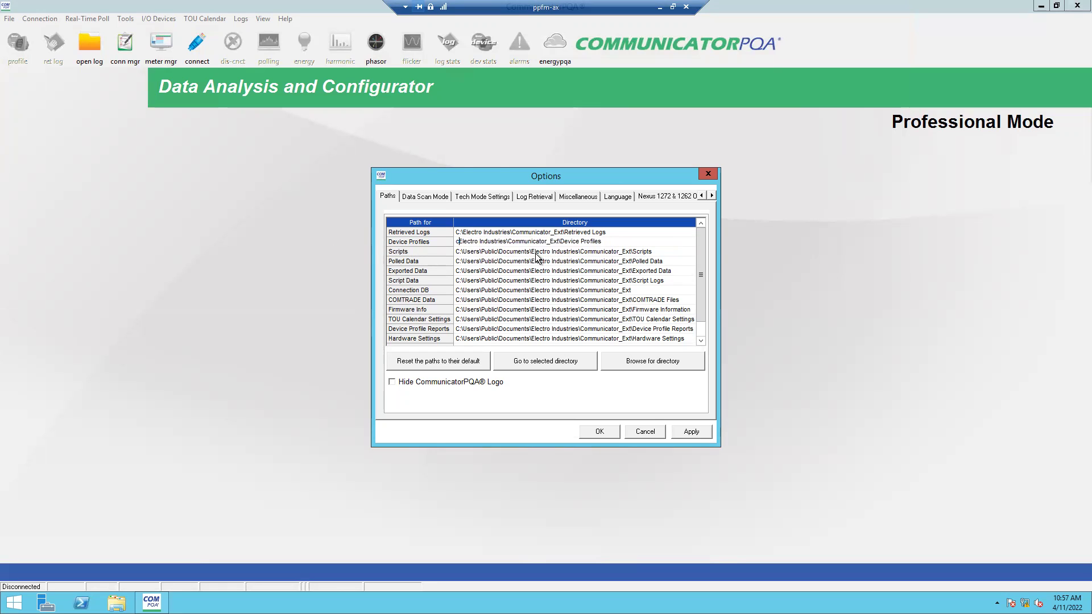
Step: Replace the leading folders of the Scripts path with pasted clipboard text
left_click(529, 251)
left_click_drag(531, 251, 456, 250)
key("BackSpace")
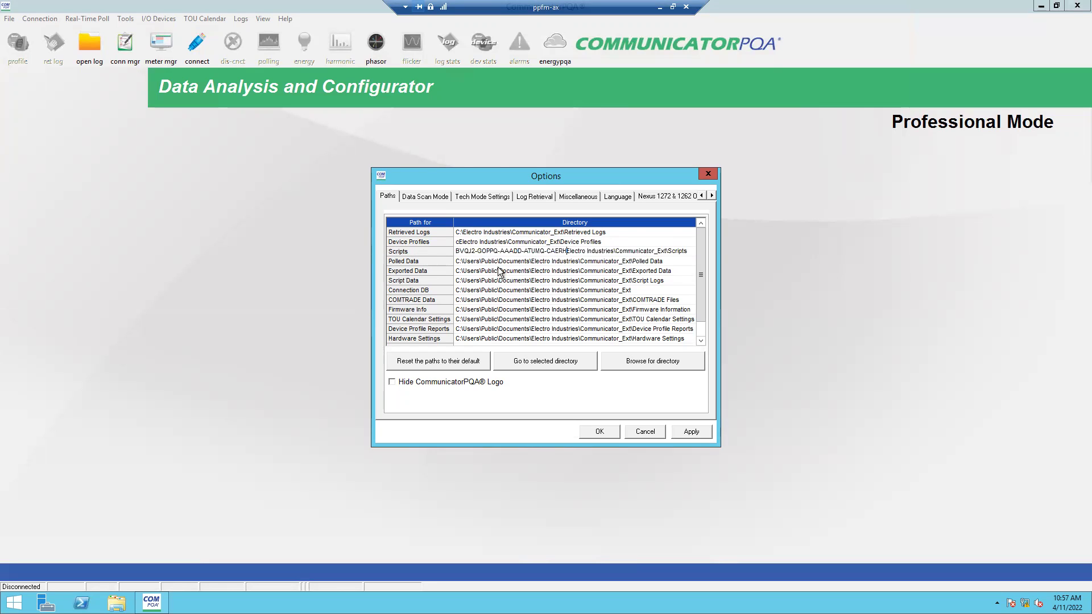
key("alt+Tab")
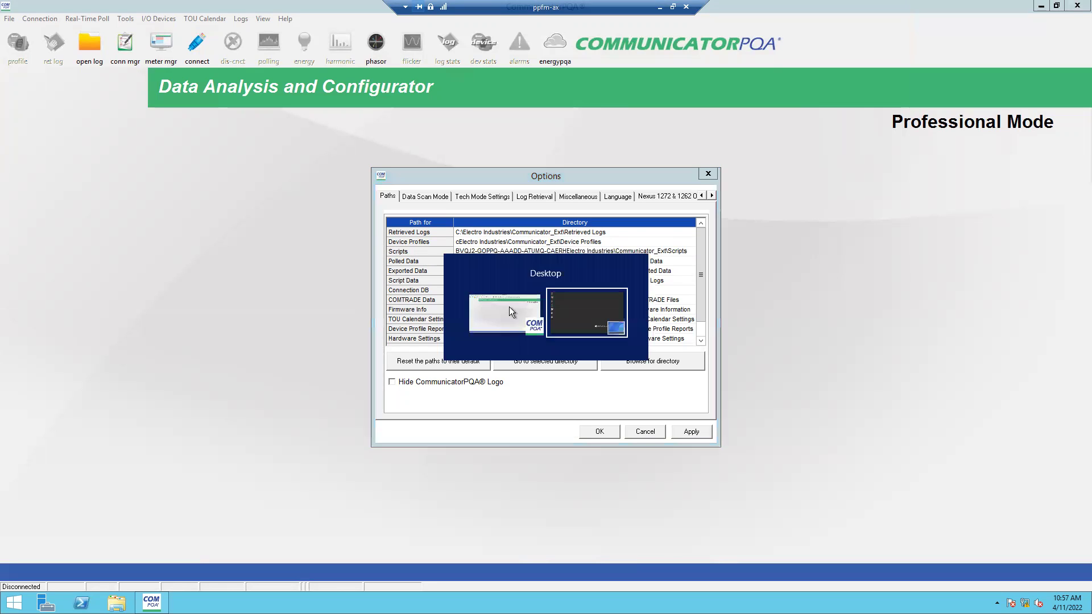
left_click(115, 601)
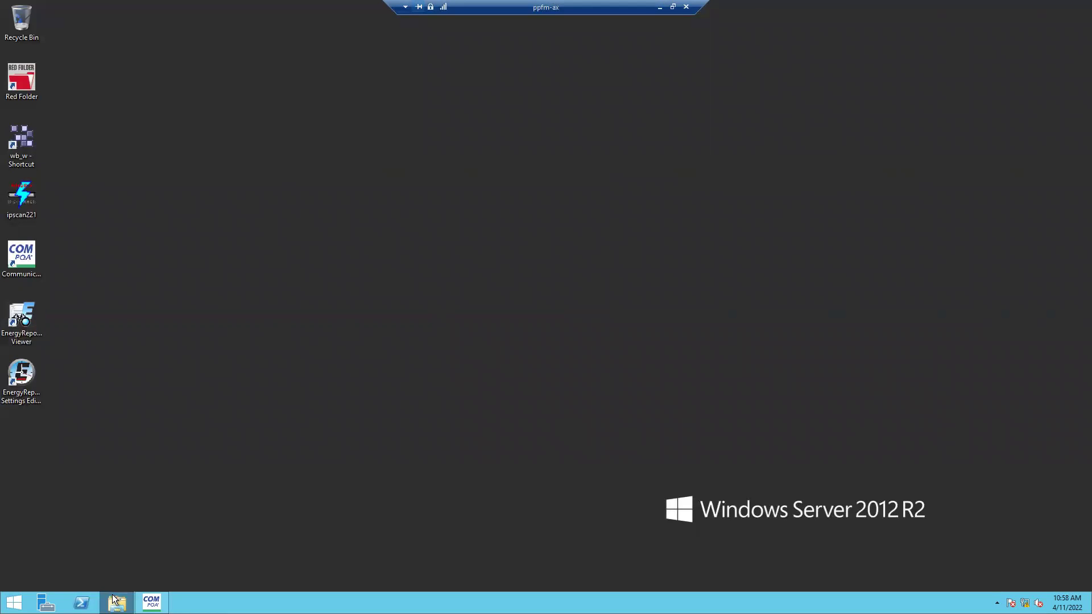
key("alt+Tab")
Step: Make the Retrieved Logs, Device Profiles and Scripts paths start with E:\
left_click(469, 233)
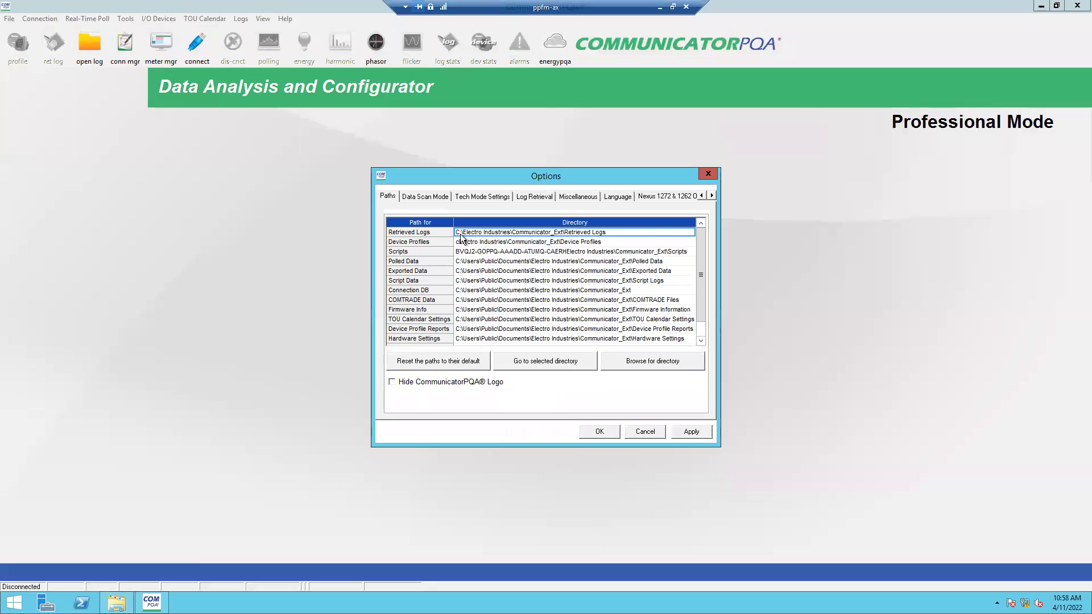
left_click(459, 233)
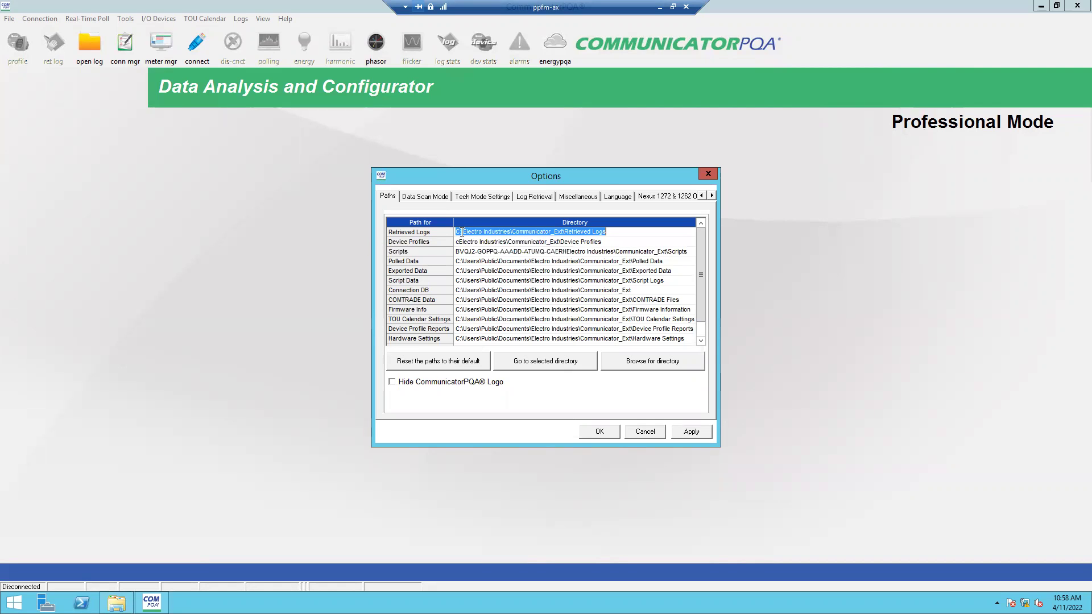
key("BackSpace")
key("BackSpace")
type("E")
left_click(462, 244)
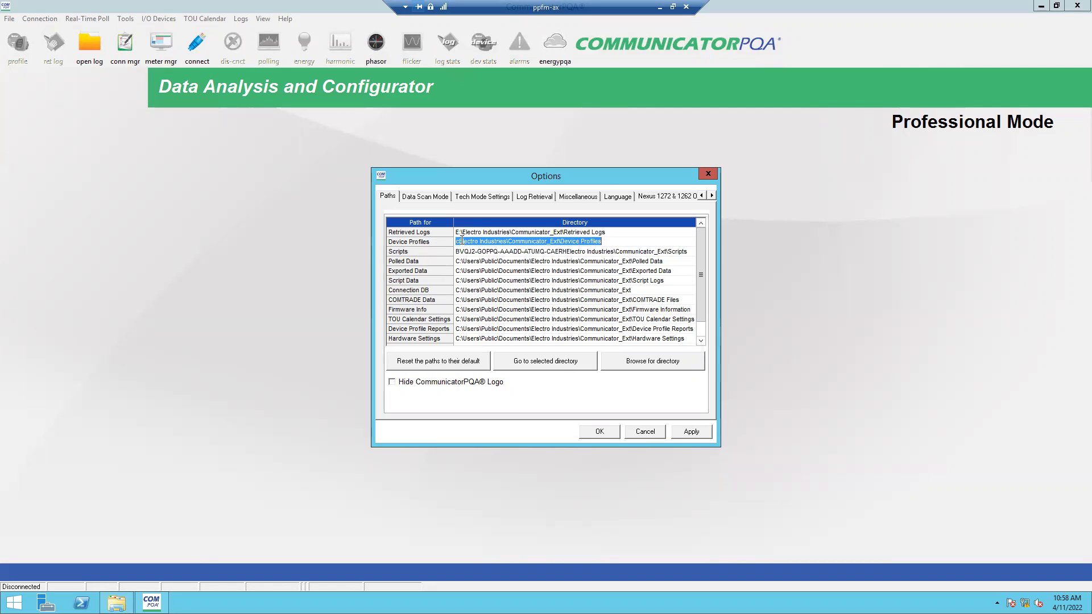
key("BackSpace")
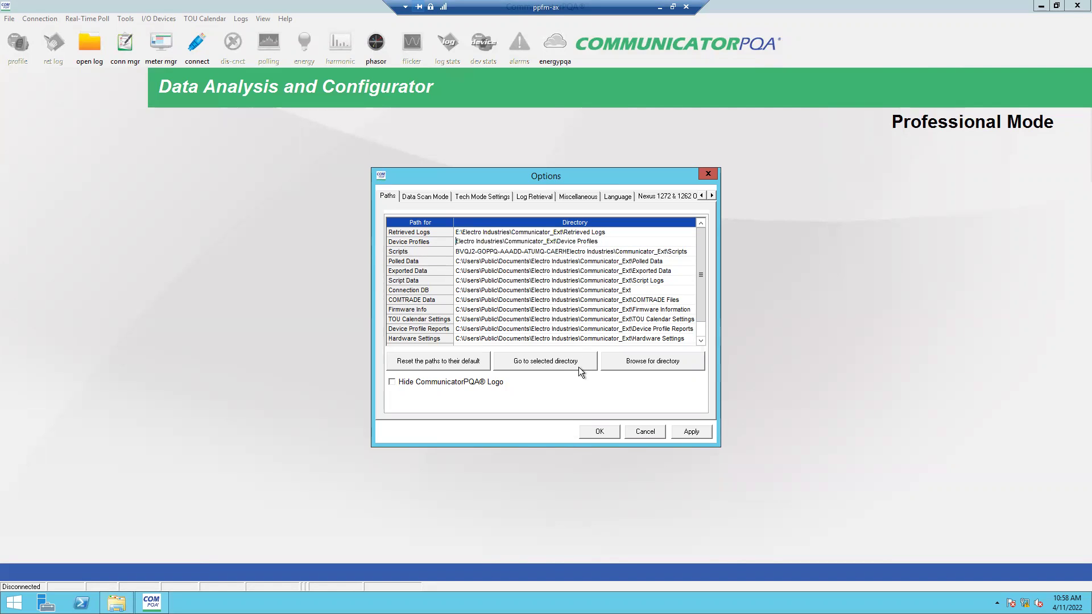
type("E:\\")
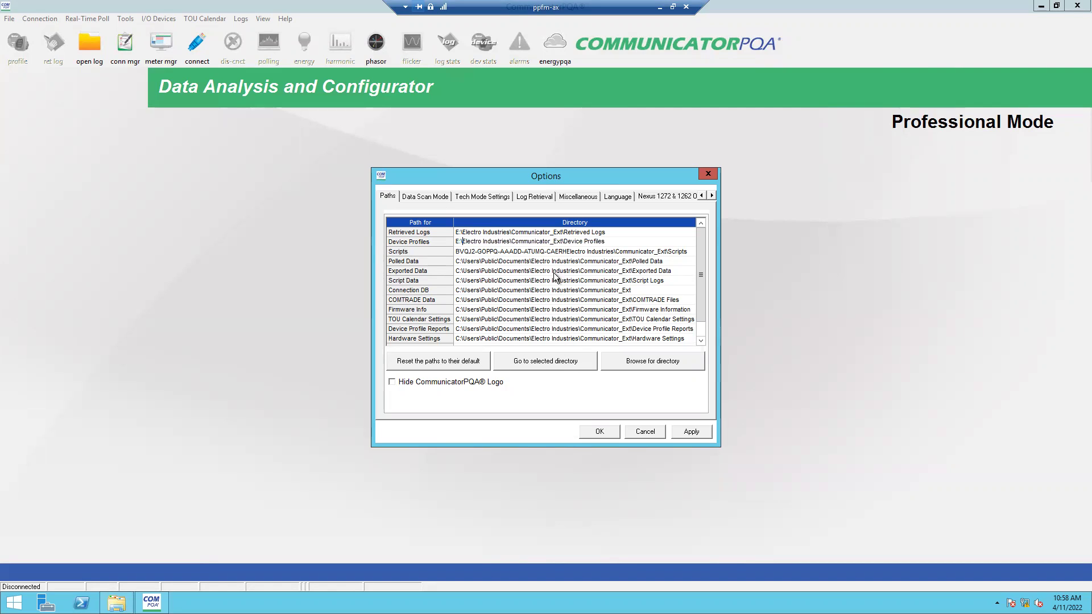
left_click(568, 252)
left_click(567, 251)
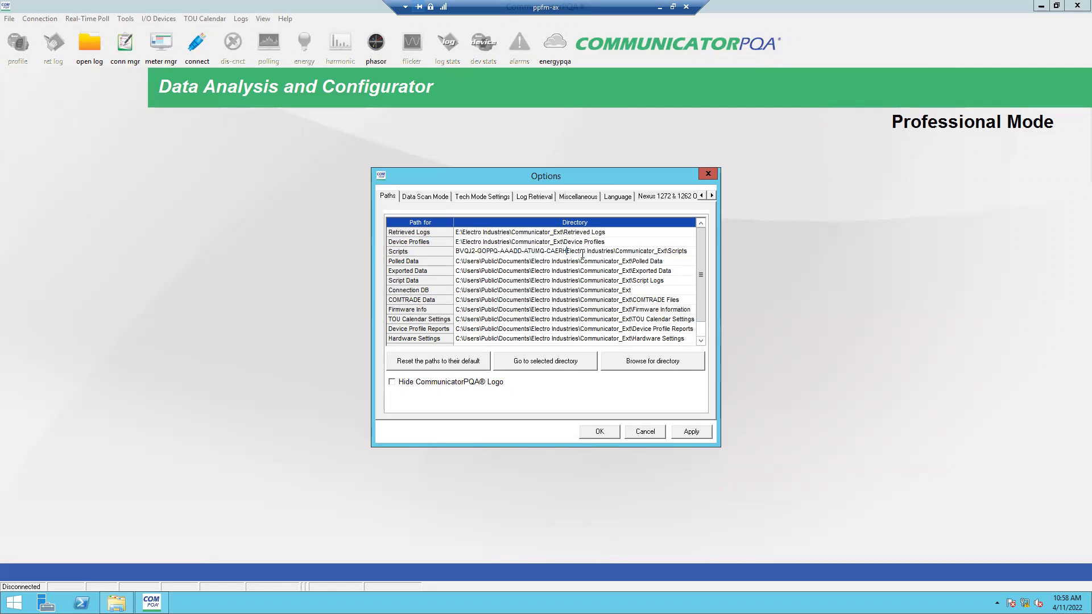
left_click_drag(568, 252, 415, 246)
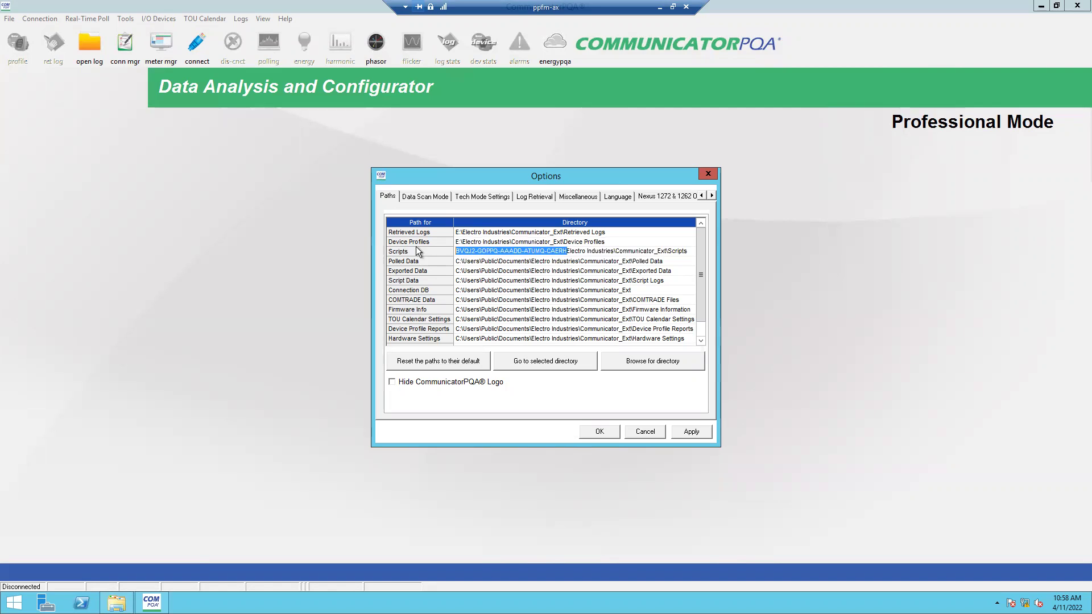
type("E:\\")
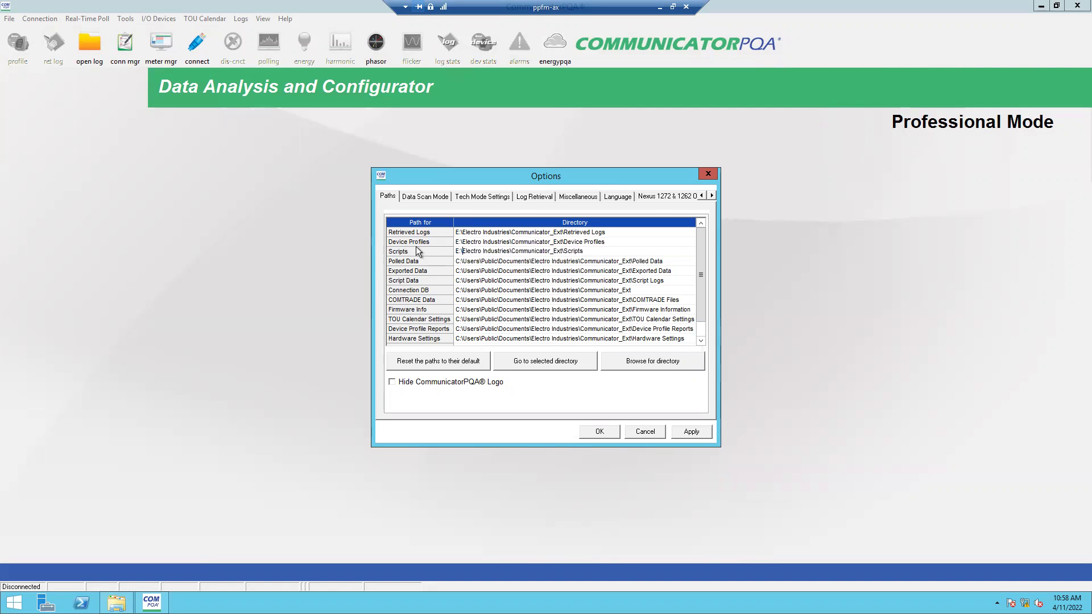
Step: Point the Polled Data path to E:, removing Users\Public\Documents
left_click(461, 261)
left_click(461, 261)
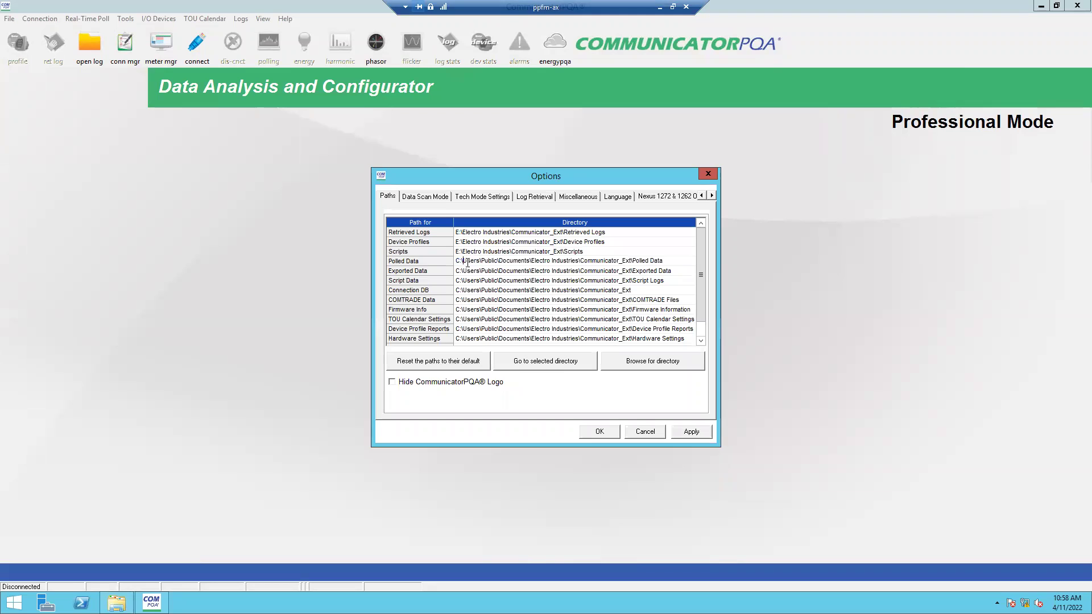
left_click_drag(461, 261, 580, 261)
key("Delete")
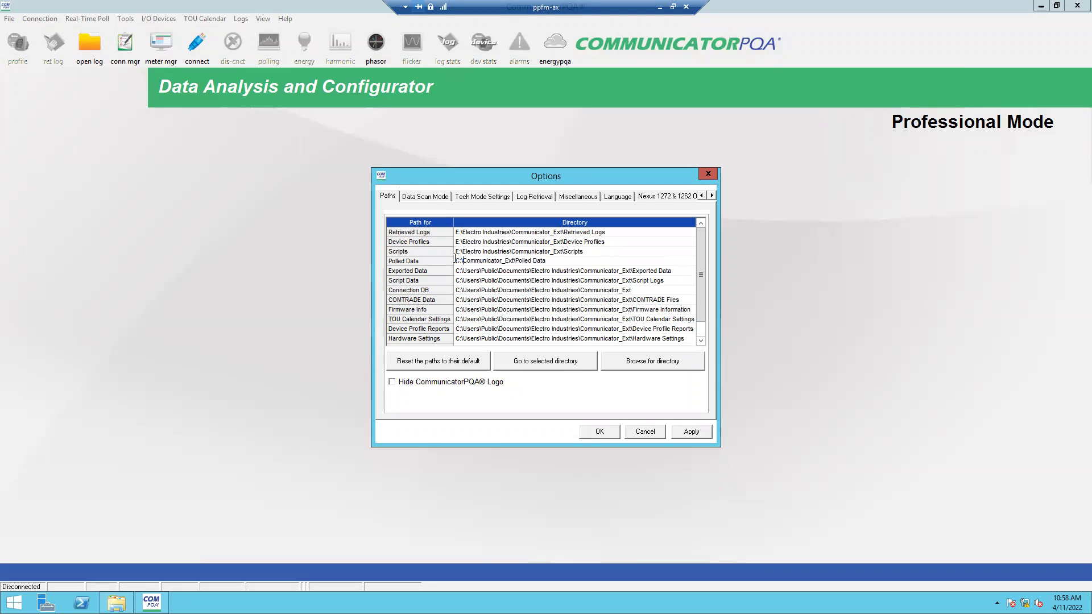
key("Home")
key("Delete")
type("E")
Step: Point the Exported Data path to E:, removing Users\Public\Documents
left_click(475, 272)
left_click(473, 272)
key("Home")
key("Delete")
type("E")
left_click_drag(462, 271, 529, 273)
key("Delete")
Step: Change the Script Data path's leading C drive letter to E
left_click(472, 282)
left_click(468, 281)
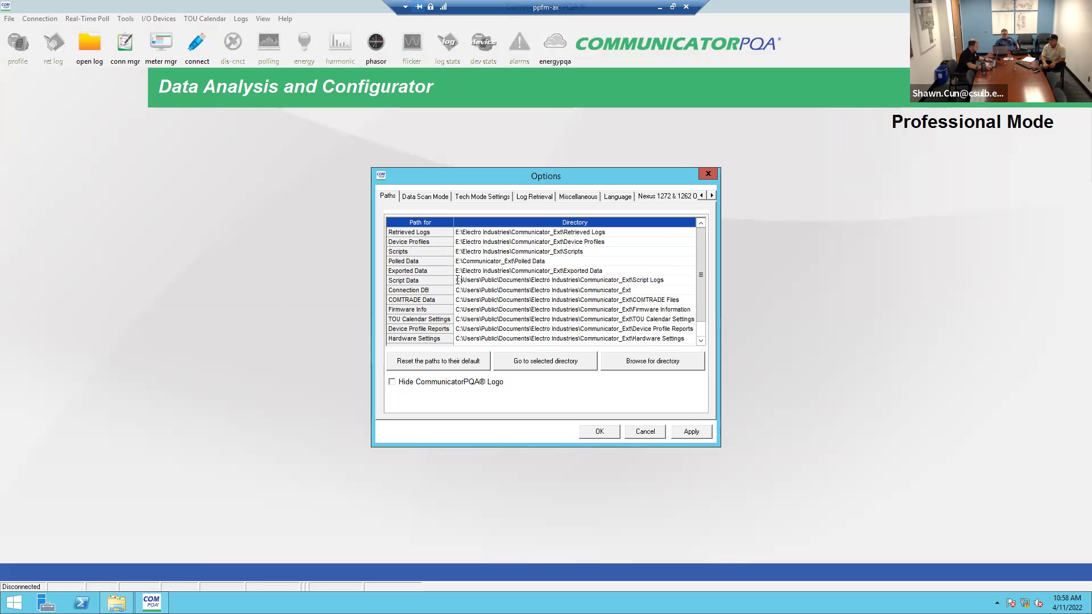
key("Delete")
type("E")
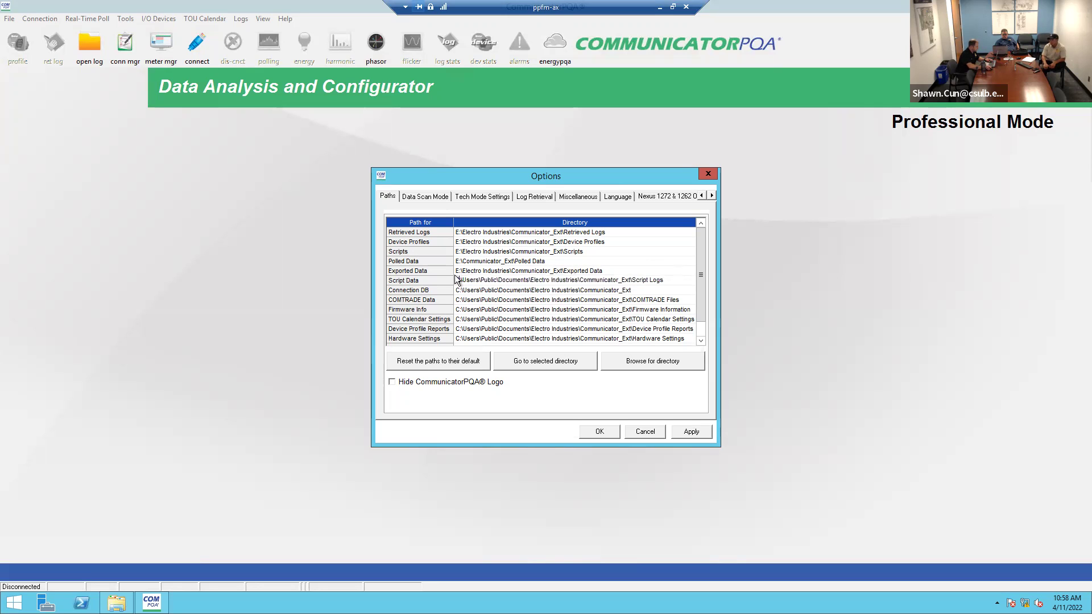
Step: Drop Users\Public\Documents from Script Data, and repoint Connection DB to E:
left_click_drag(463, 281, 531, 284)
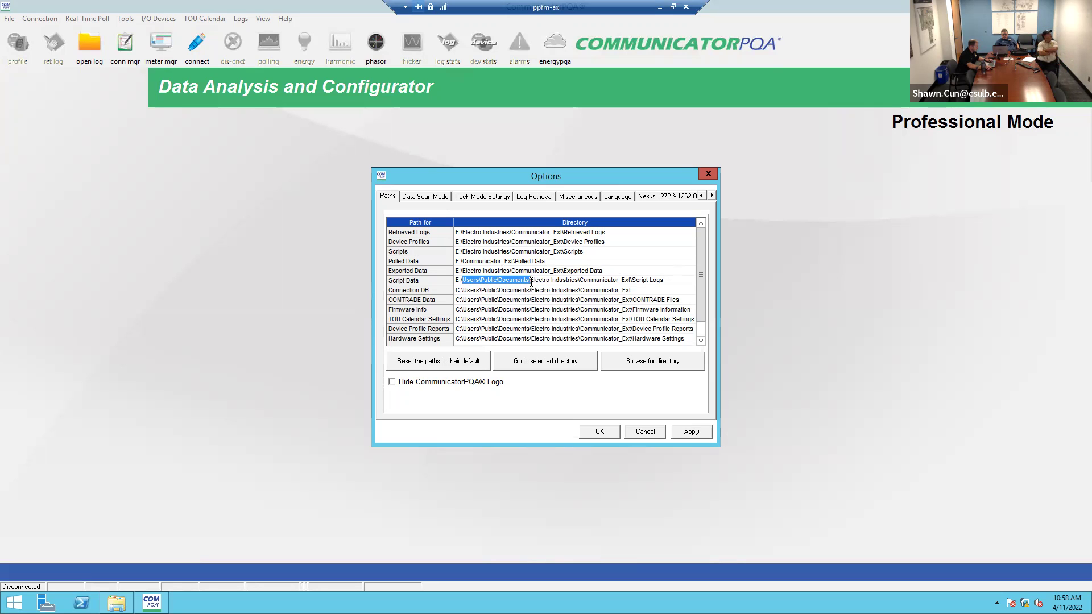
key("Delete")
left_click(476, 290)
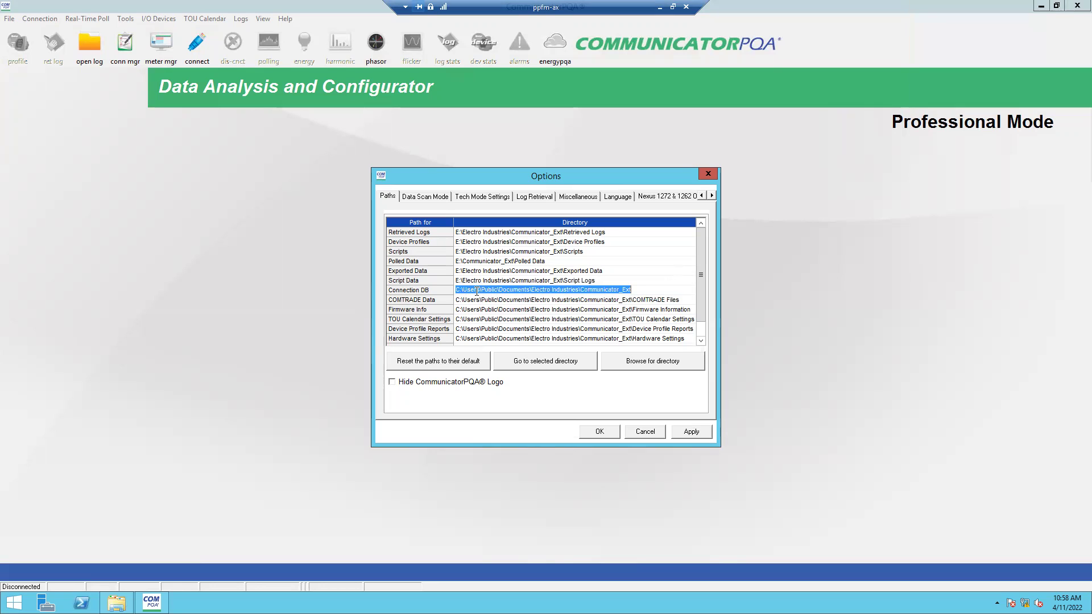
left_click_drag(533, 290, 465, 289)
key("Delete")
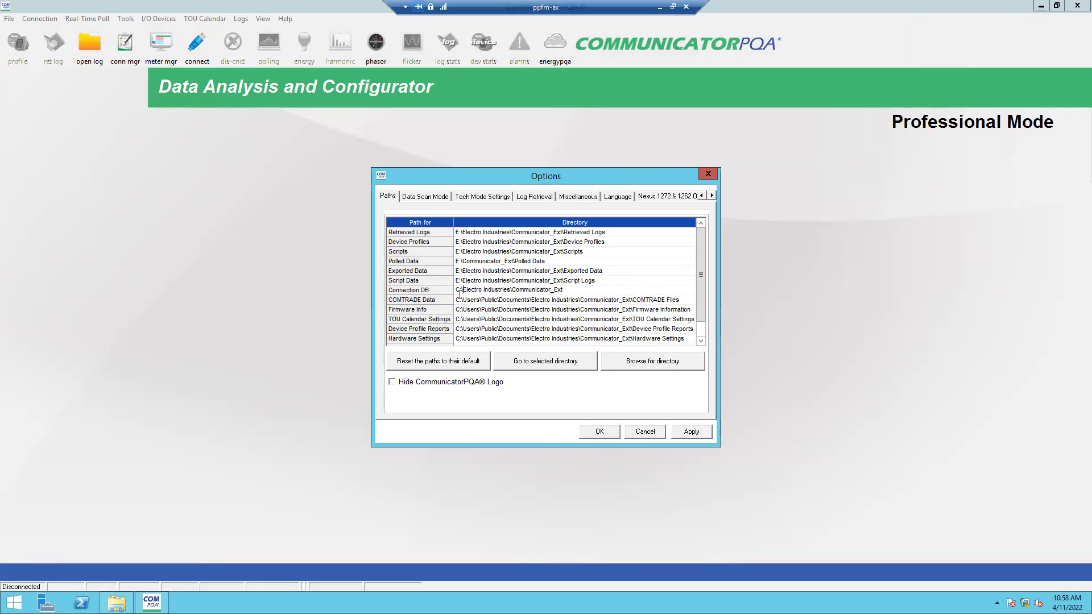
key("Home")
key("Delete")
key("Delete")
type("E:")
Step: Move the COMTRADE Data and Firmware Info paths to E:, removing Users\Public\Documents
left_click(467, 299)
left_click(461, 300)
key("Delete")
key("Delete")
type("E")
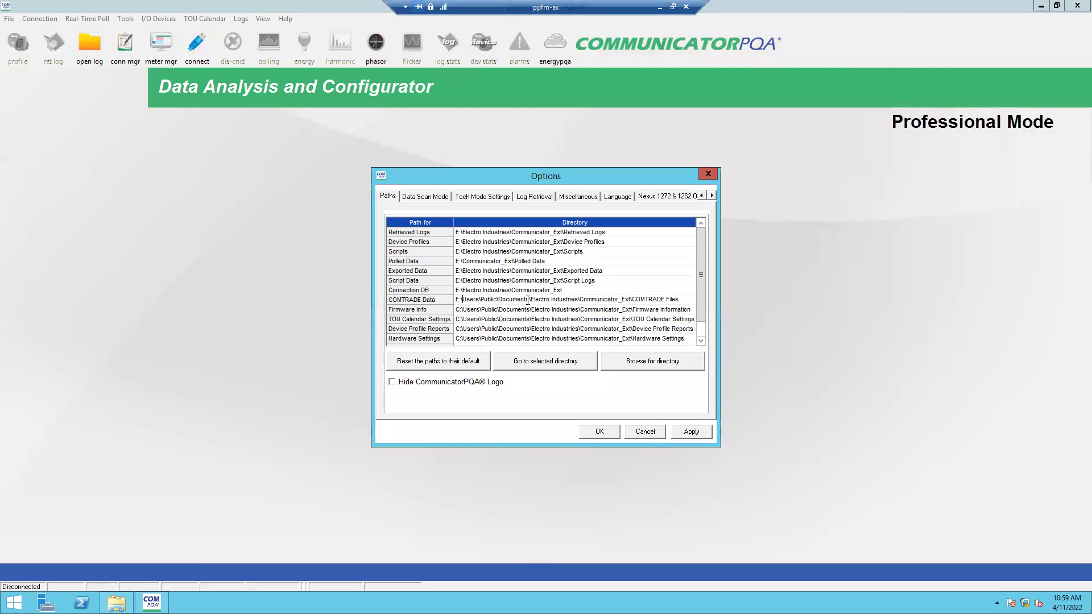
left_click_drag(532, 299, 465, 299)
key("Delete")
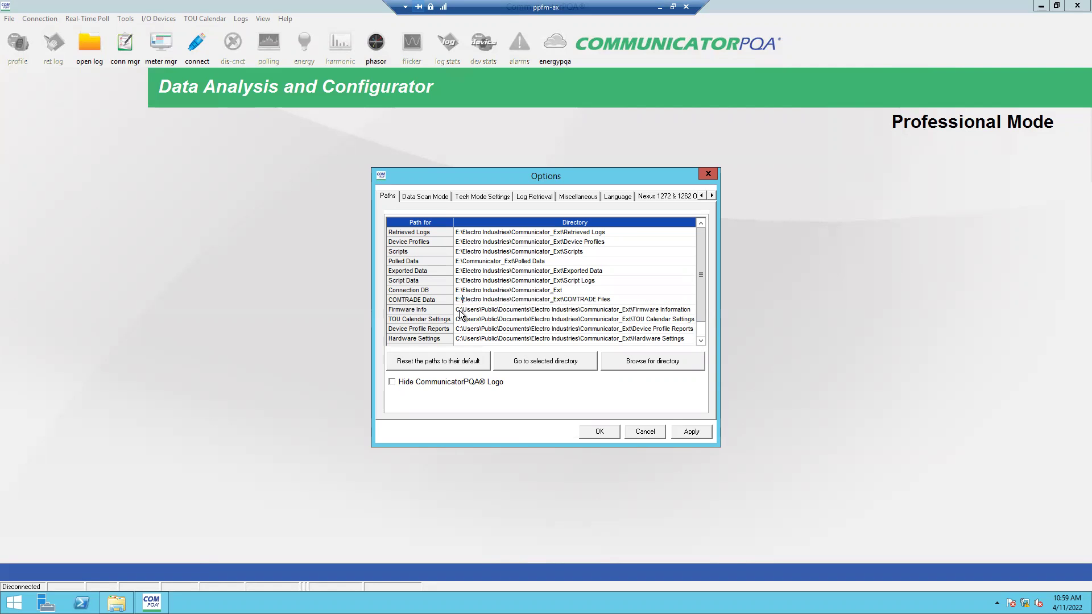
left_click(459, 310)
left_click(459, 310)
key("BackSpace")
type("E")
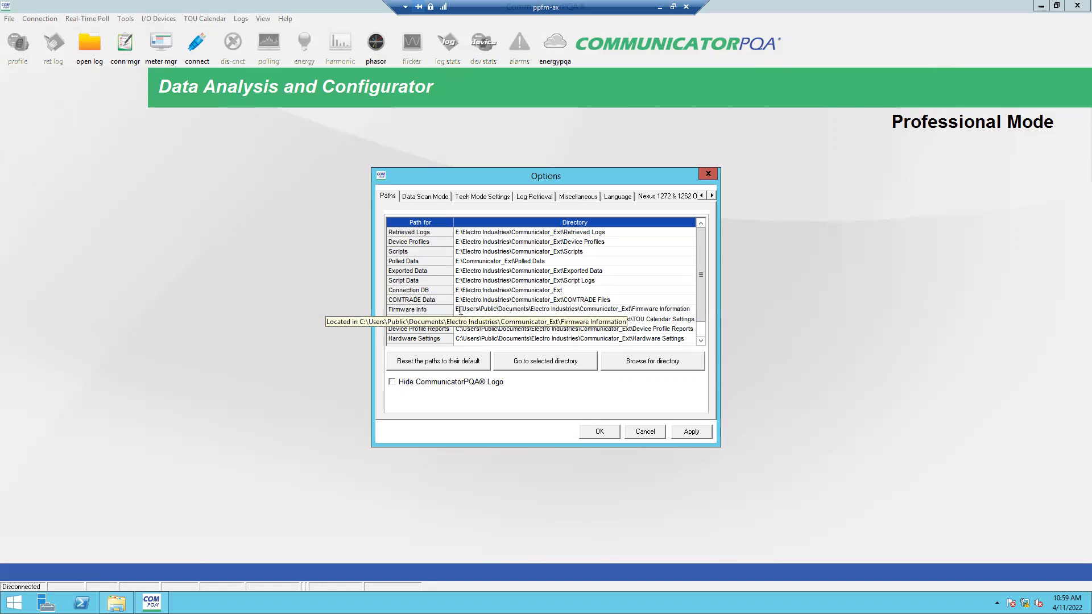
left_click_drag(461, 310, 530, 312)
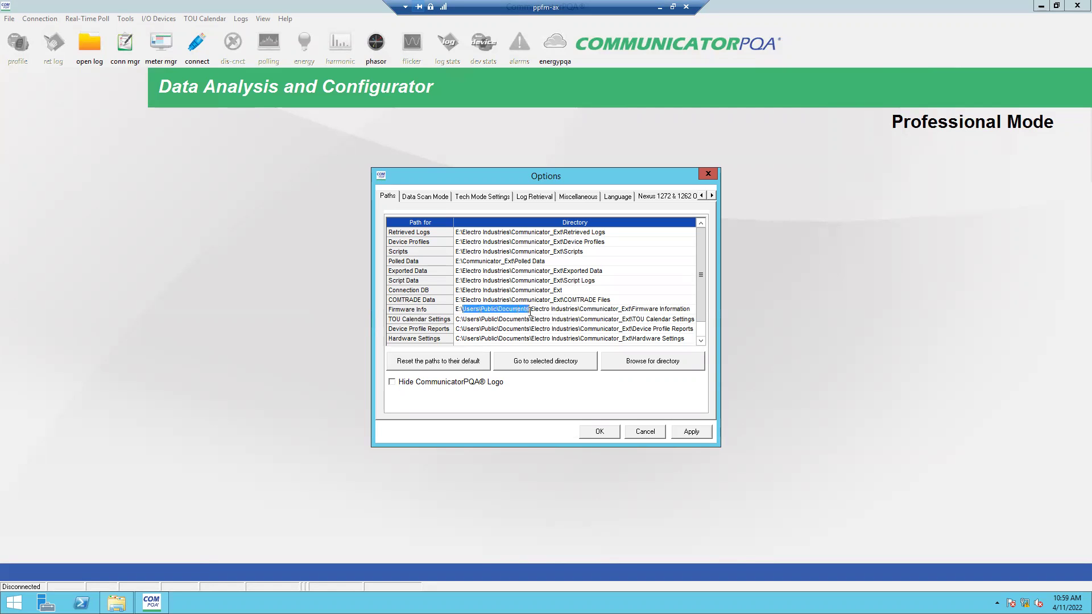
key("BackSpace")
Step: Move the TOU Calendar Settings and Device Profile Reports paths to E:, removing Users\Public\Documents
left_click(458, 318)
left_click(458, 319)
key("BackSpace")
type("E")
left_click_drag(462, 319, 531, 323)
key("BackSpace")
left_click(460, 329)
left_click(461, 329)
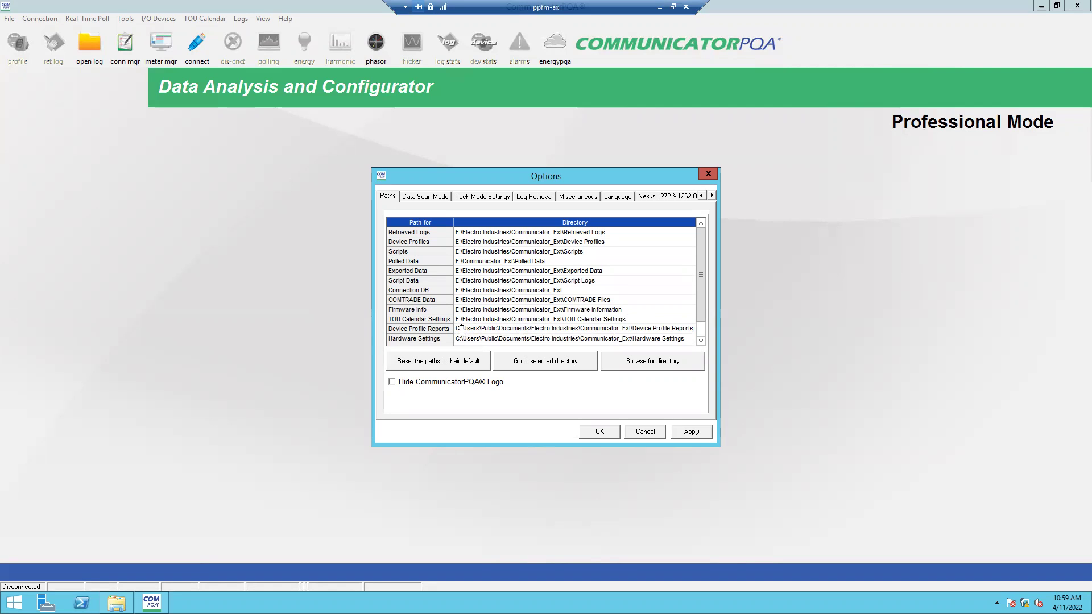
left_click(459, 329)
key("BackSpace")
type("E")
left_click_drag(462, 329, 531, 329)
key("BackSpace")
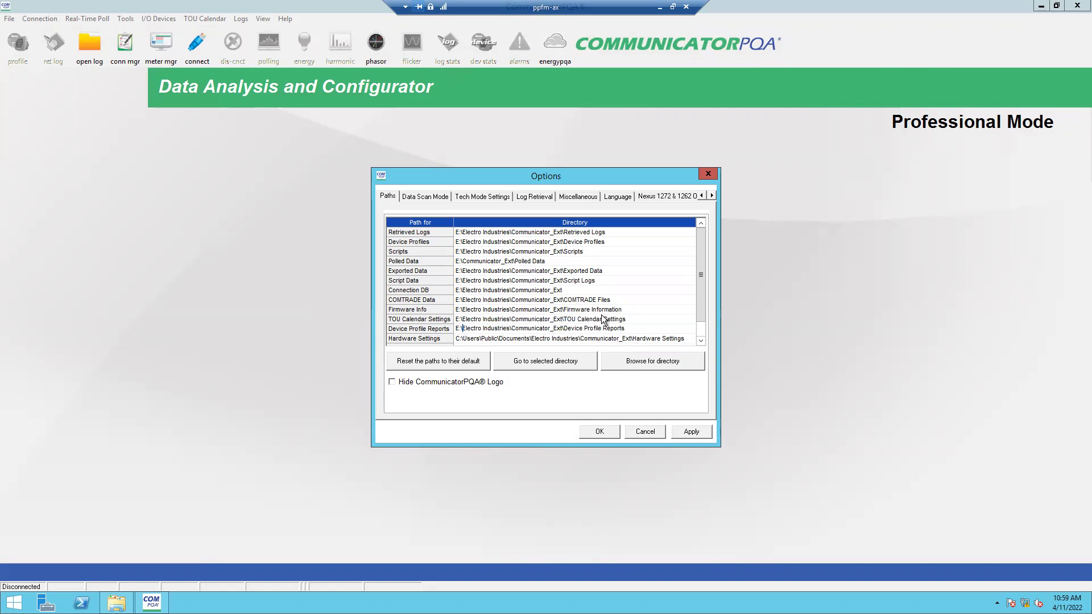
Step: Change the Hardware Settings path from C: to E: and remove Users\Public\Documents from it
scroll(698, 331, "down", 1)
left_click(460, 320)
left_click(459, 320)
key("BackSpace")
type("E")
left_click_drag(463, 319, 532, 325)
key("BackSpace")
Step: Change the Archived Logs path to E: and drop Users\Public\Documents from it
left_click(530, 328)
left_click(517, 328)
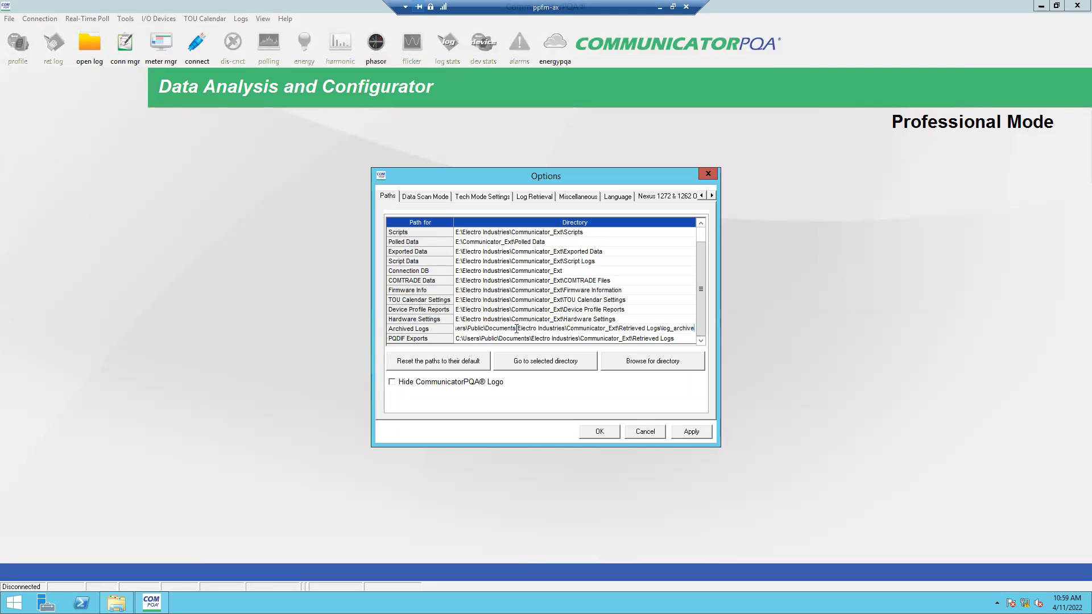
left_click_drag(519, 329, 459, 332)
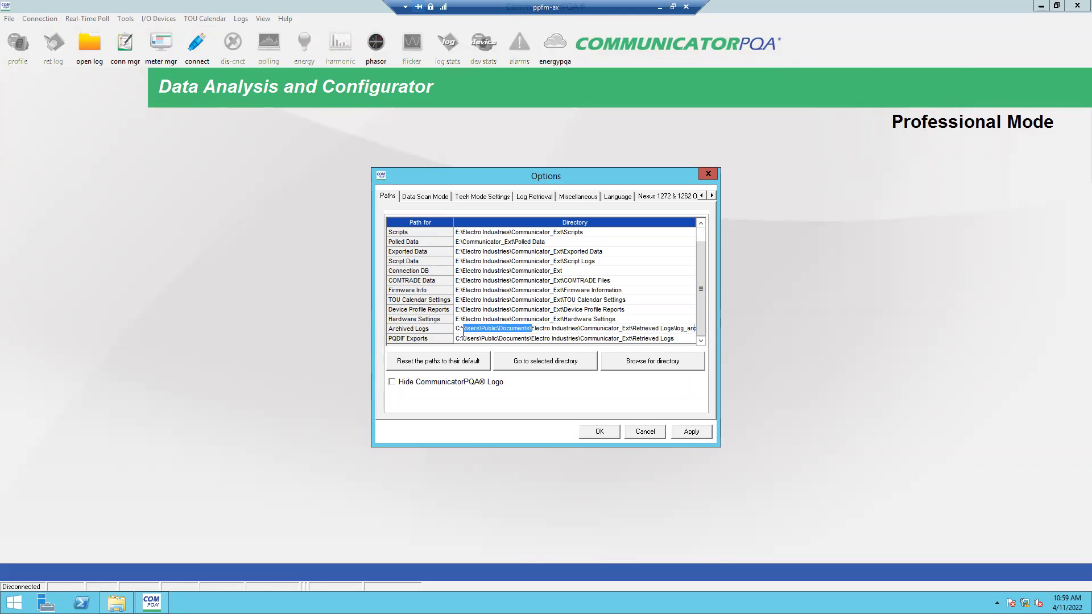
key("BackSpace")
key("Delete")
type("E")
Step: Change the PQDIF Exports path to E: without Users\Public\Documents, then return to the top rows
left_click(459, 339)
key("Delete")
key("Delete")
type("E")
left_click_drag(464, 340, 531, 346)
key("Delete")
key("Up")
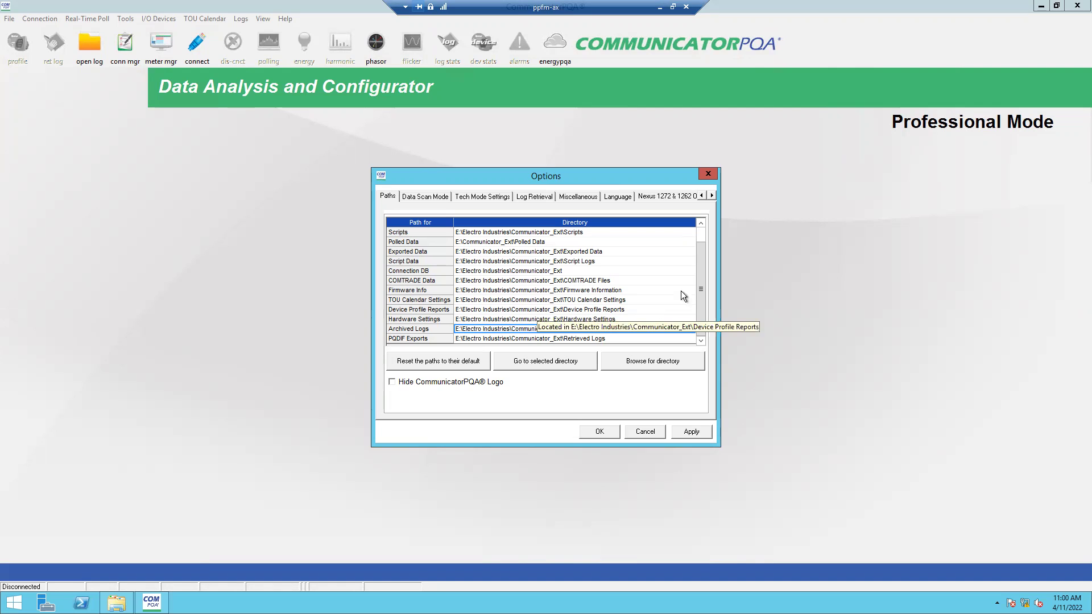
left_click(699, 237)
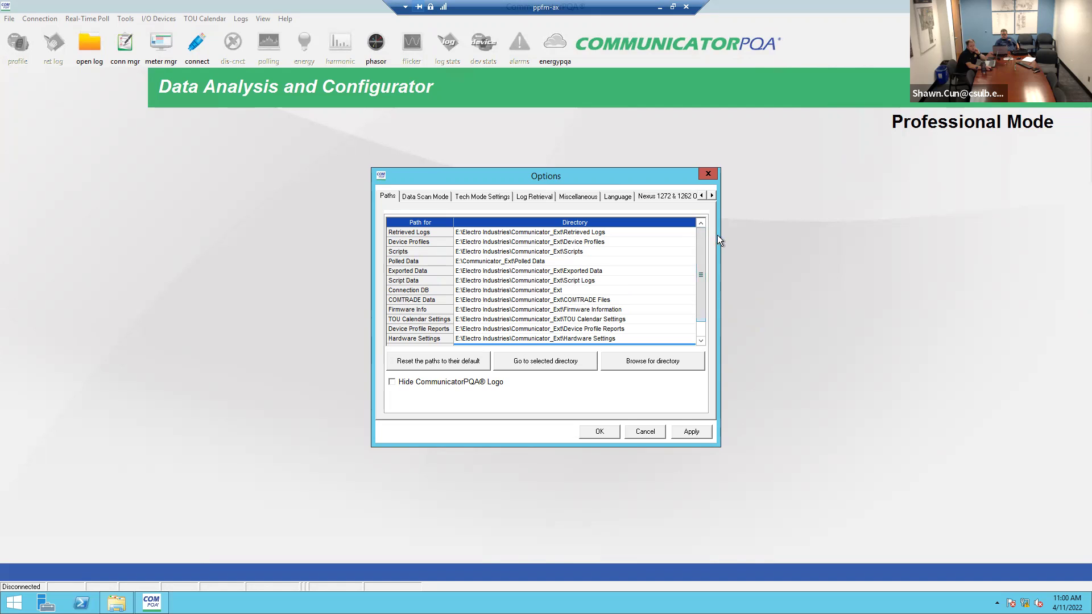
Step: Edit the Exported Data path, removing a stray 'c', and start on the Script Data path
left_click(479, 261)
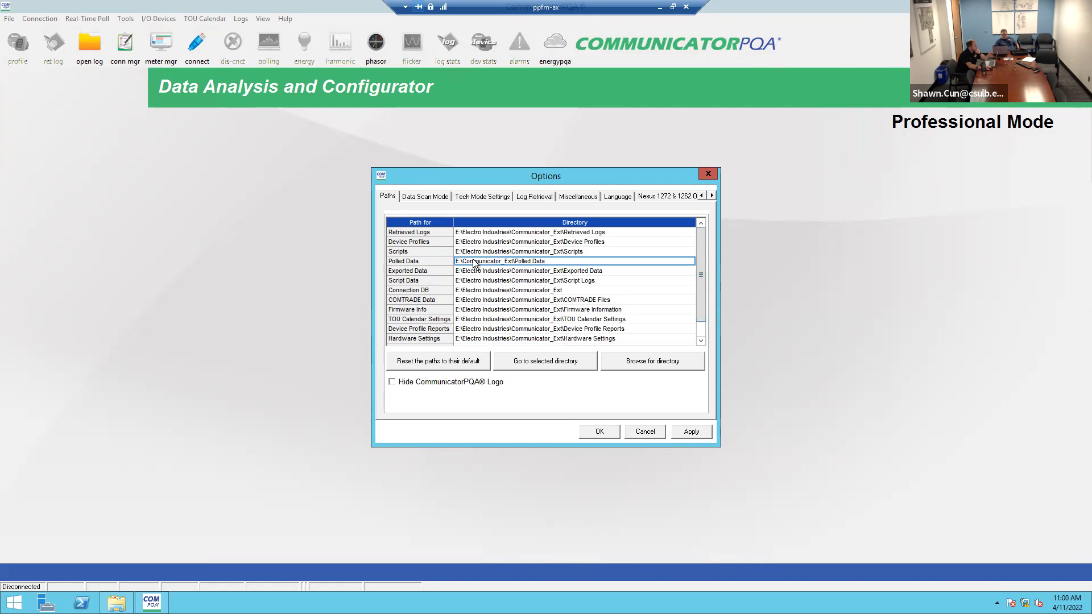
left_click(513, 271)
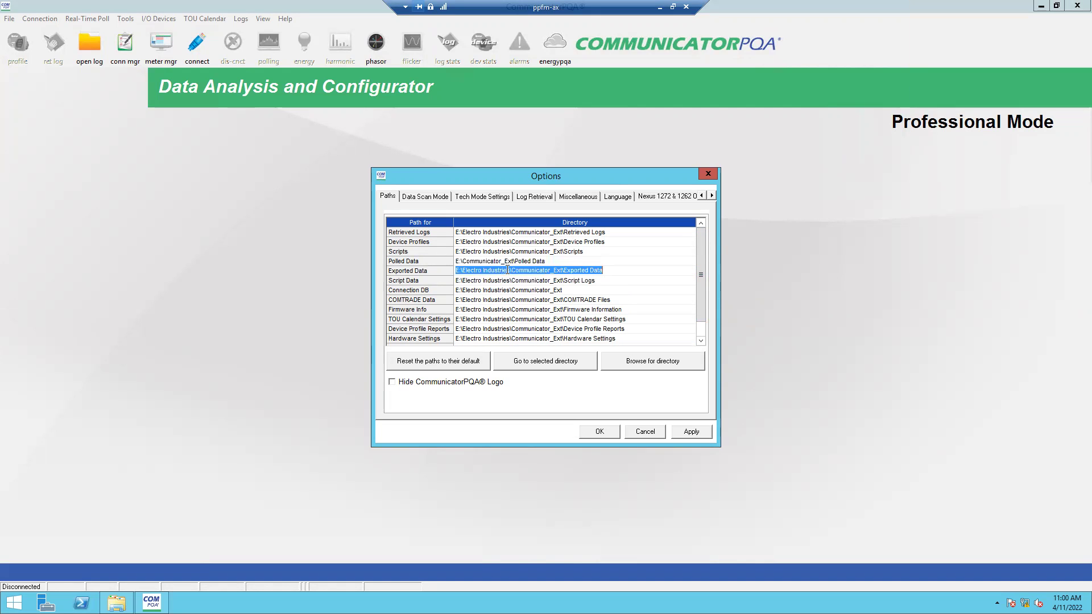
left_click_drag(513, 272, 463, 273)
type("c")
key("BackSpace")
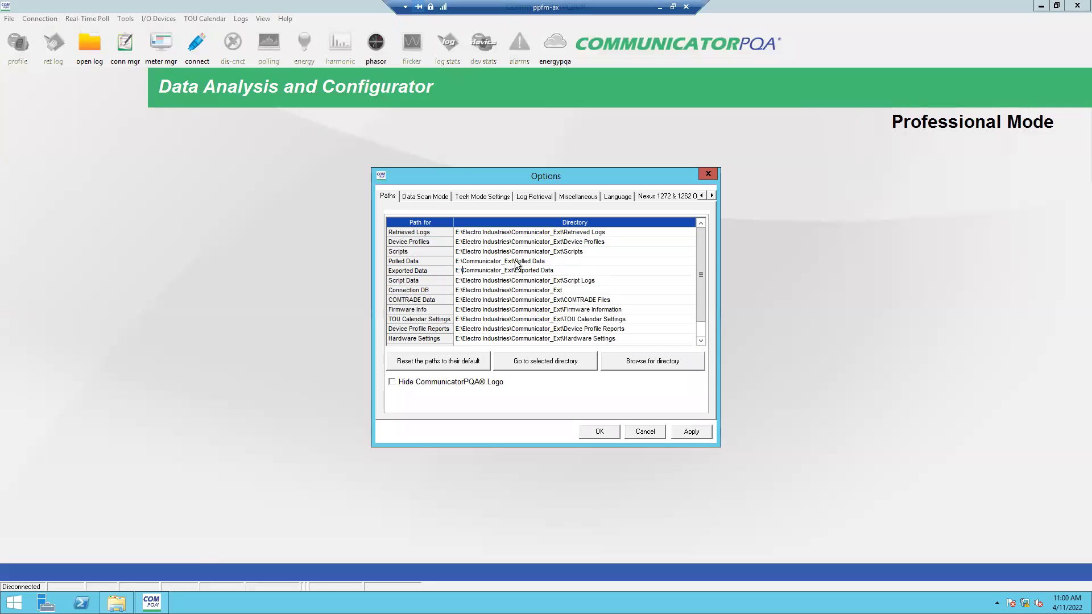
left_click(477, 280)
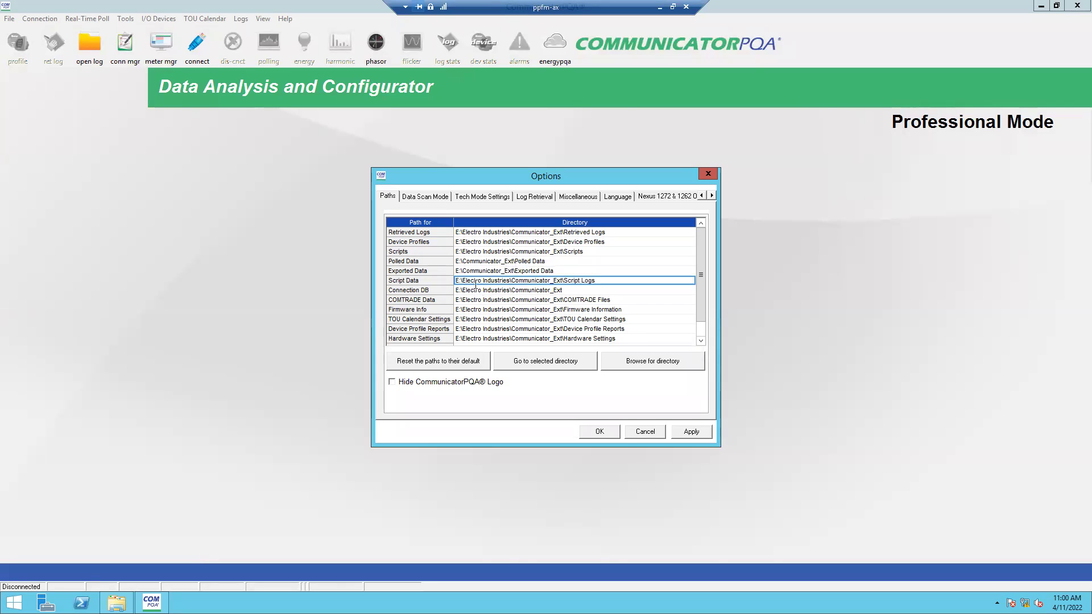
mouse_move(461, 280)
left_mouse_down()
mouse_move(519, 283)
mouse_move(465, 282)
left_mouse_up()
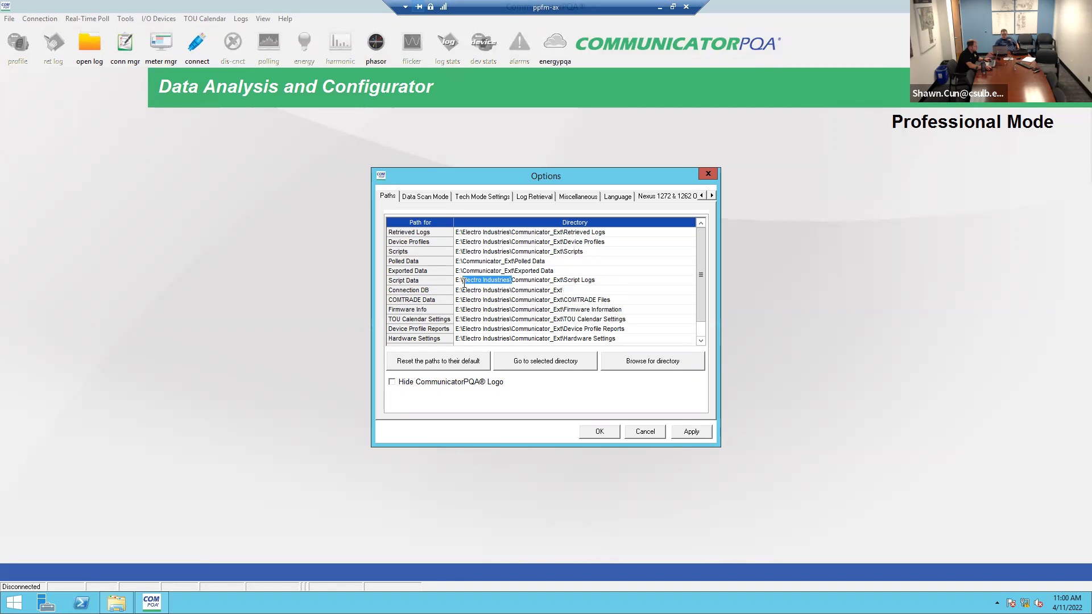
Step: Restore Exported Data and put Polled Data under E:\Electro Industries\Communicator_Ext, then review the list
left_click(463, 271)
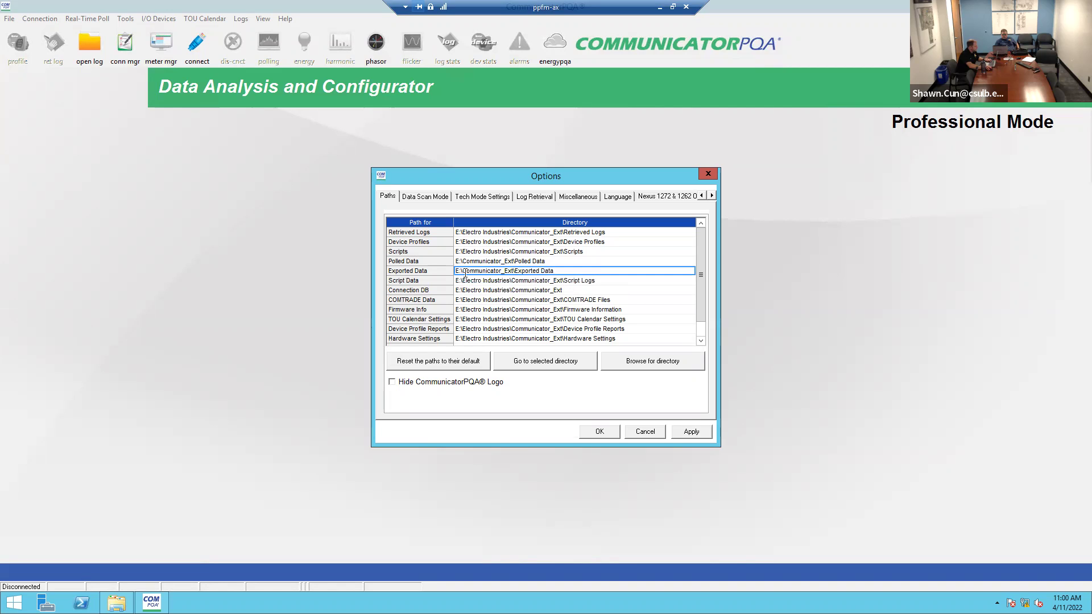
key("Escape")
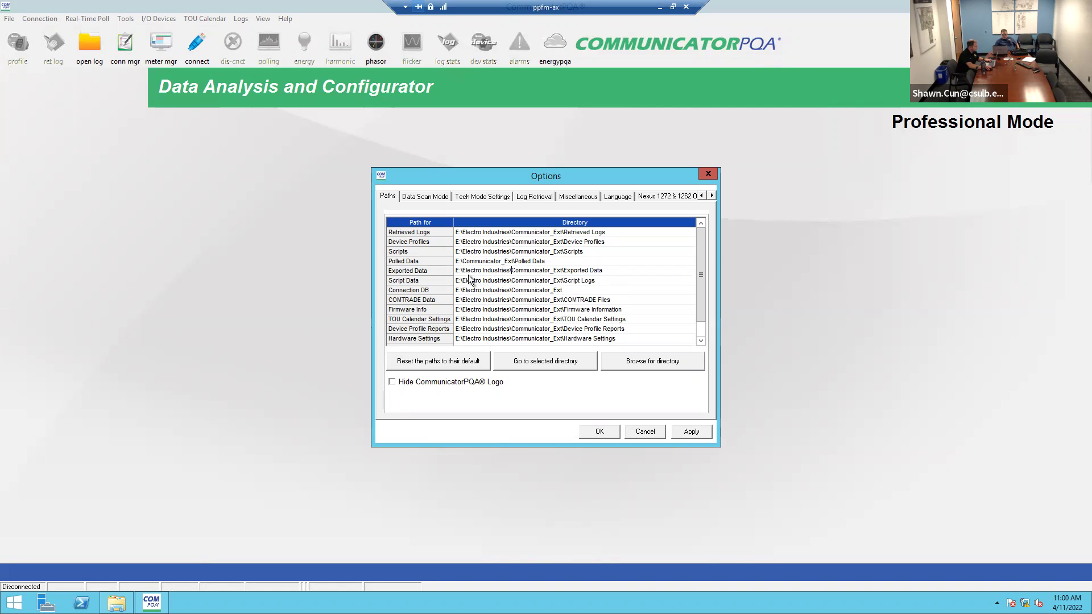
left_click(463, 261)
key("Escape")
left_click(522, 290)
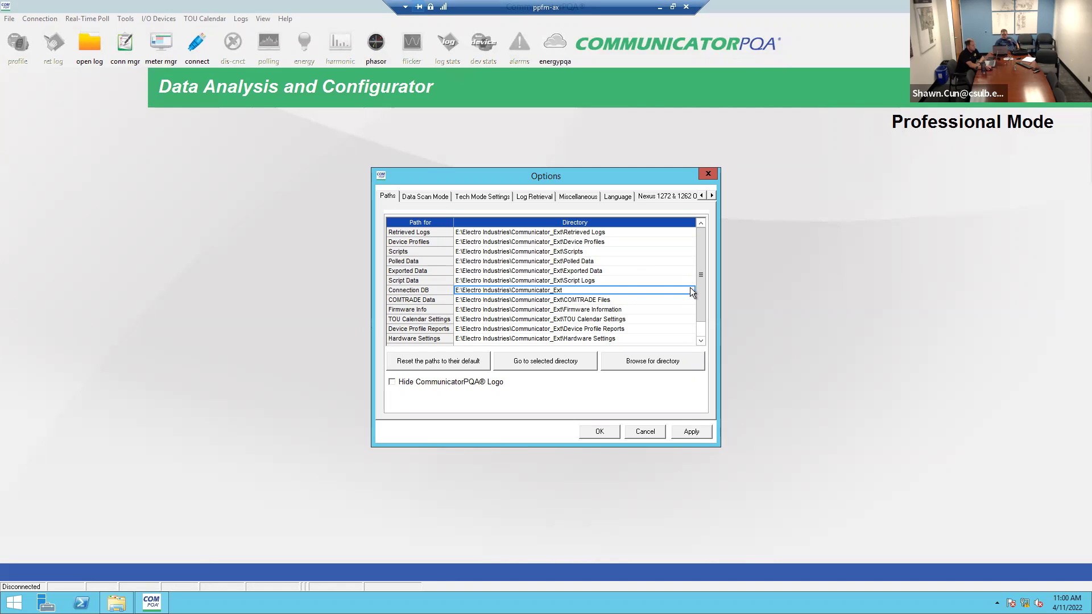
left_click(698, 336)
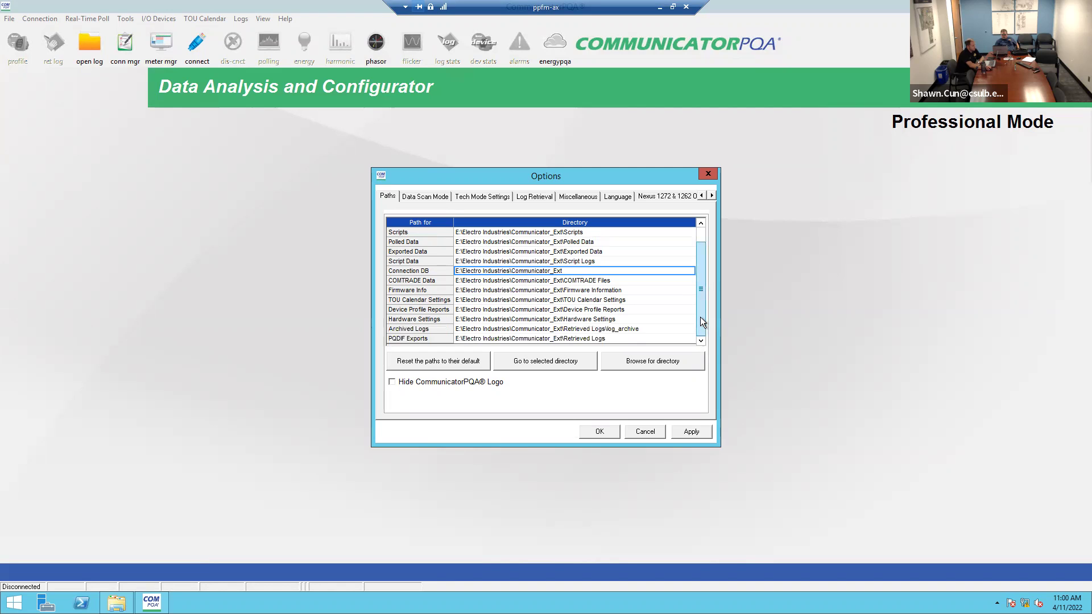
scroll(697, 278, "up", 1)
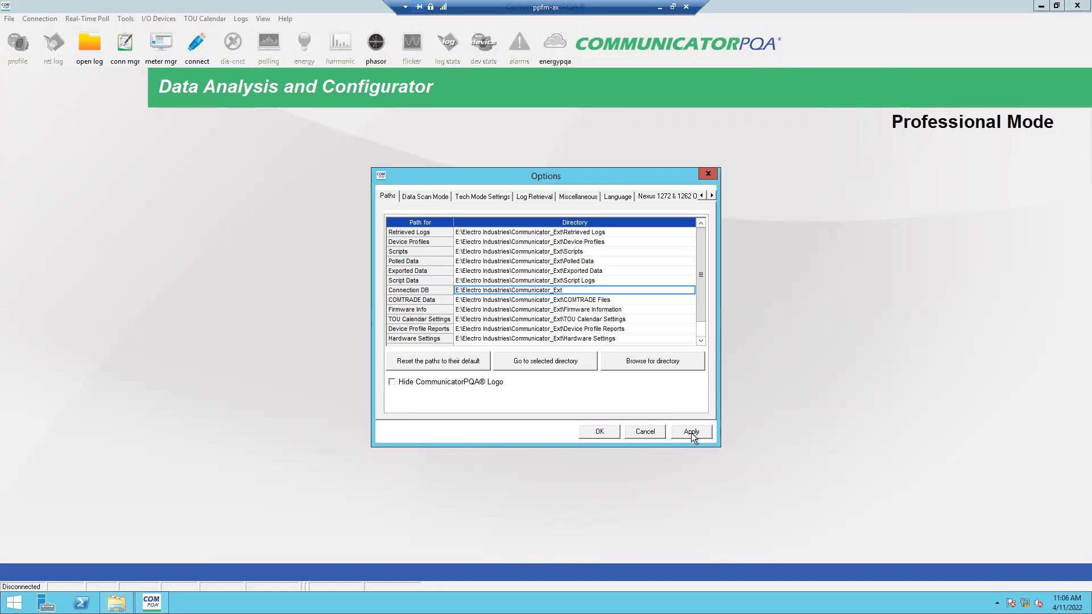
Step: Apply the E:\Electro Industries\Communicator_Ext directory paths
left_click(691, 432)
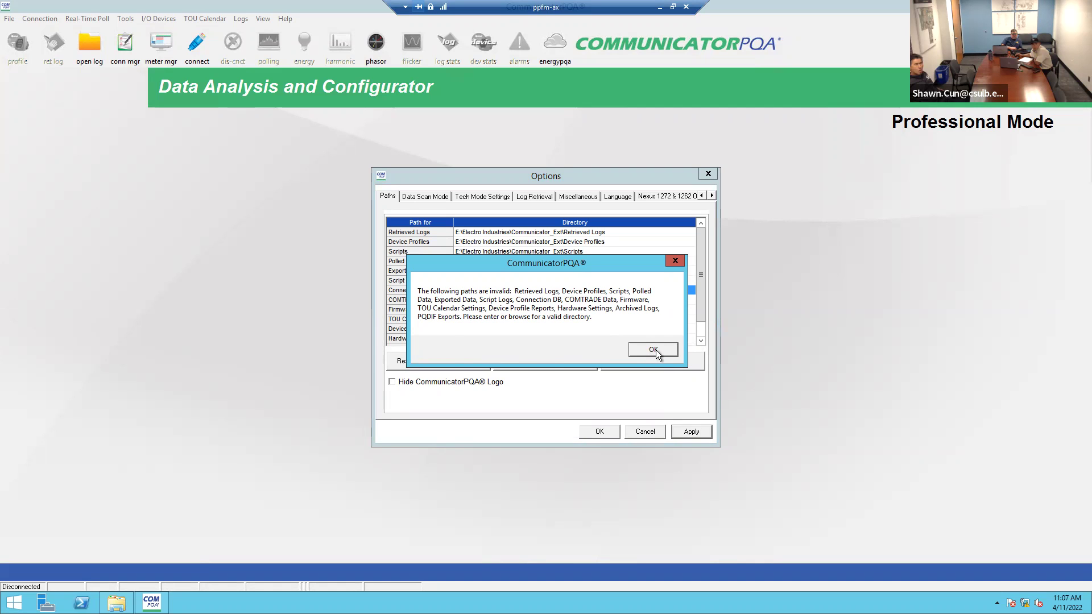
left_click(656, 350)
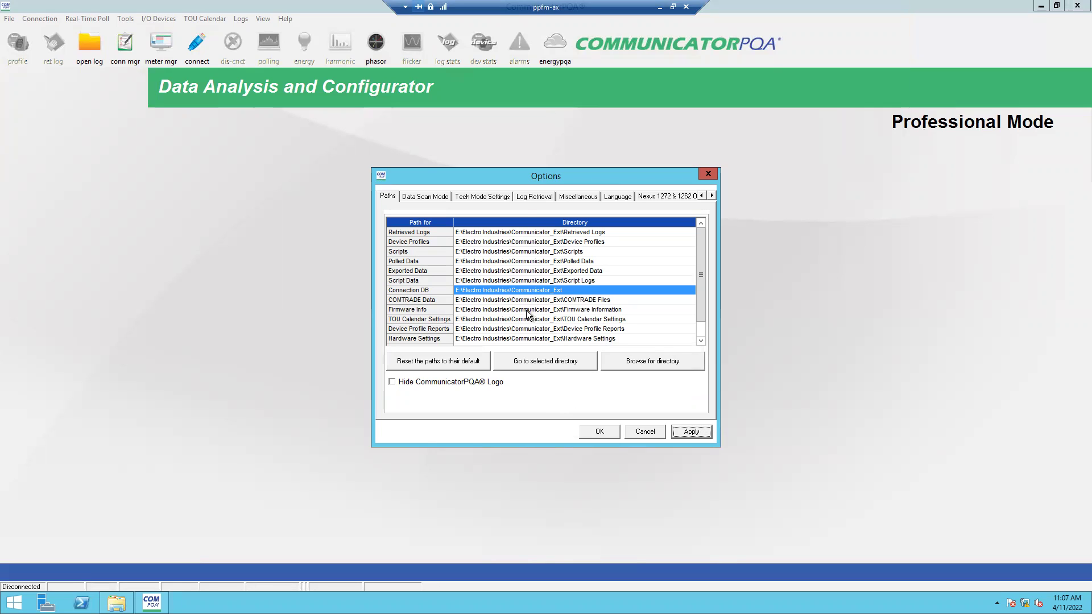
left_click(538, 232)
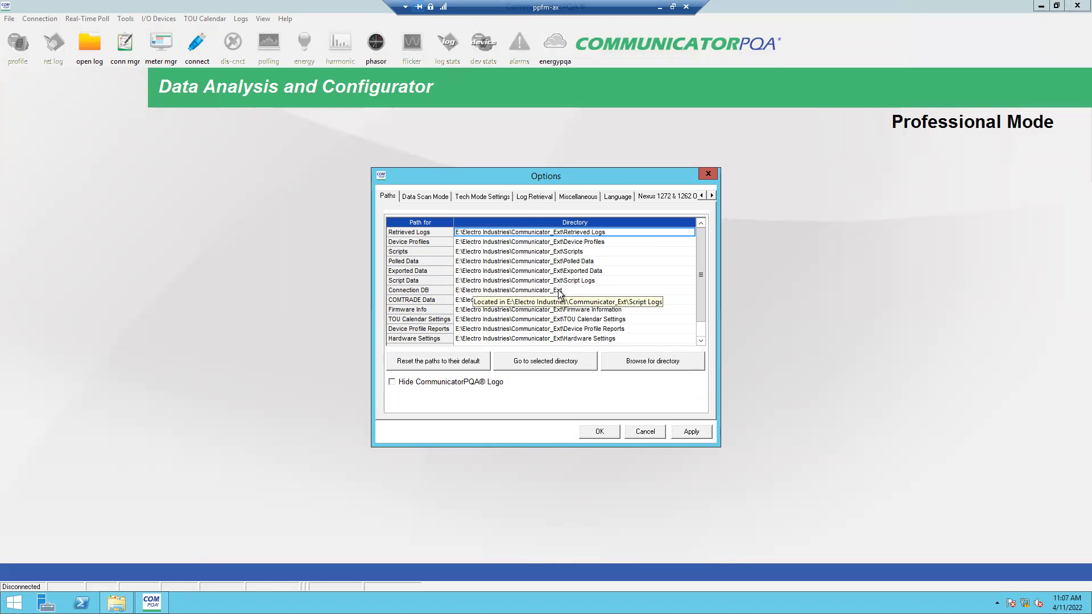
Step: Try opening the Retrieved Logs directory, dismiss the 'Cannot find' message, and browse for a folder
left_click(572, 364)
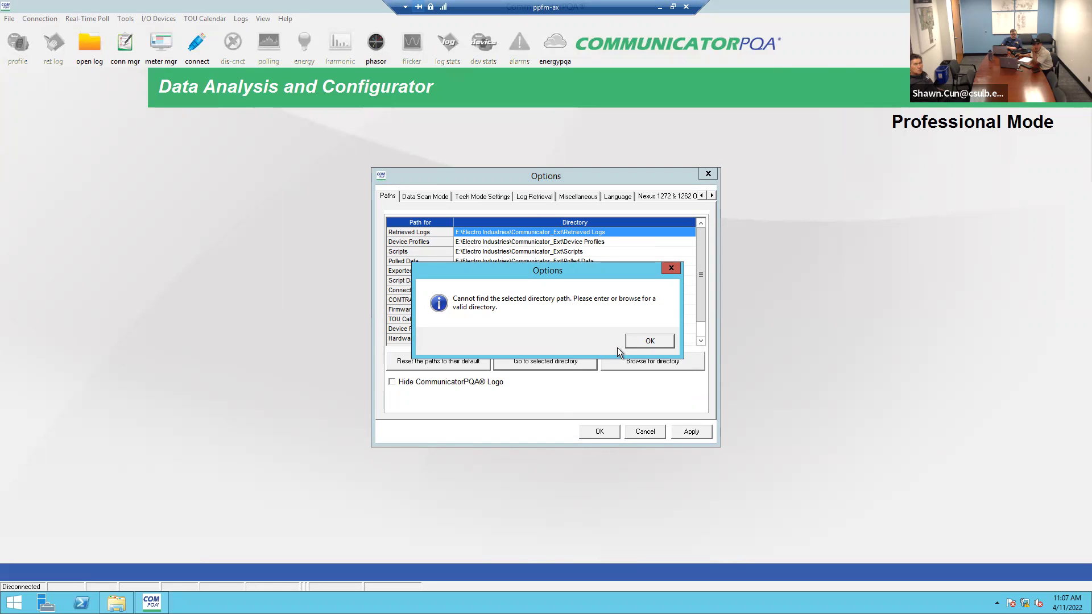
left_click(634, 345)
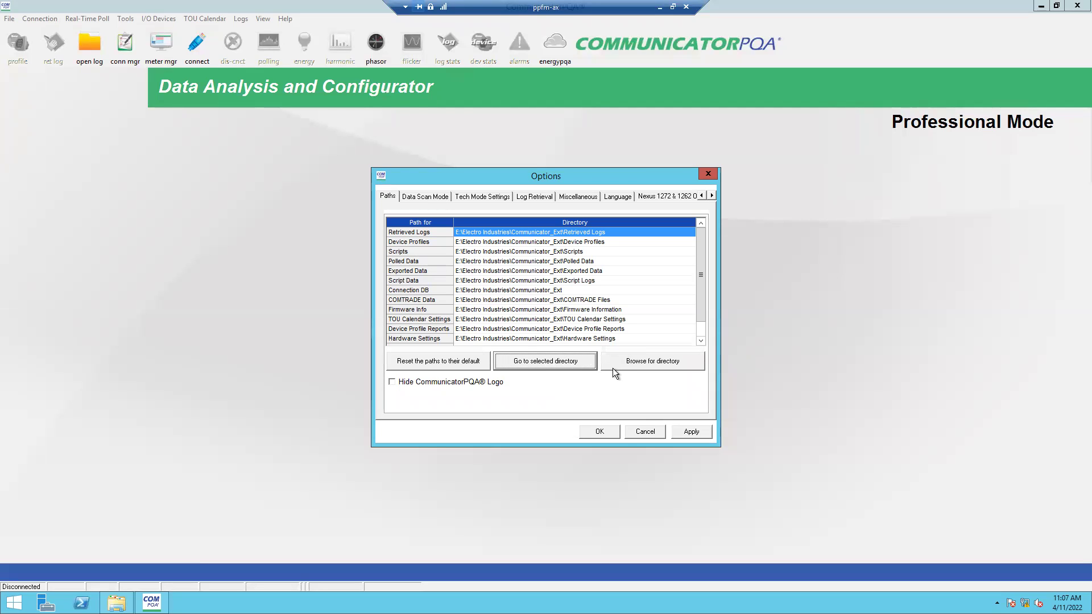
left_click(612, 363)
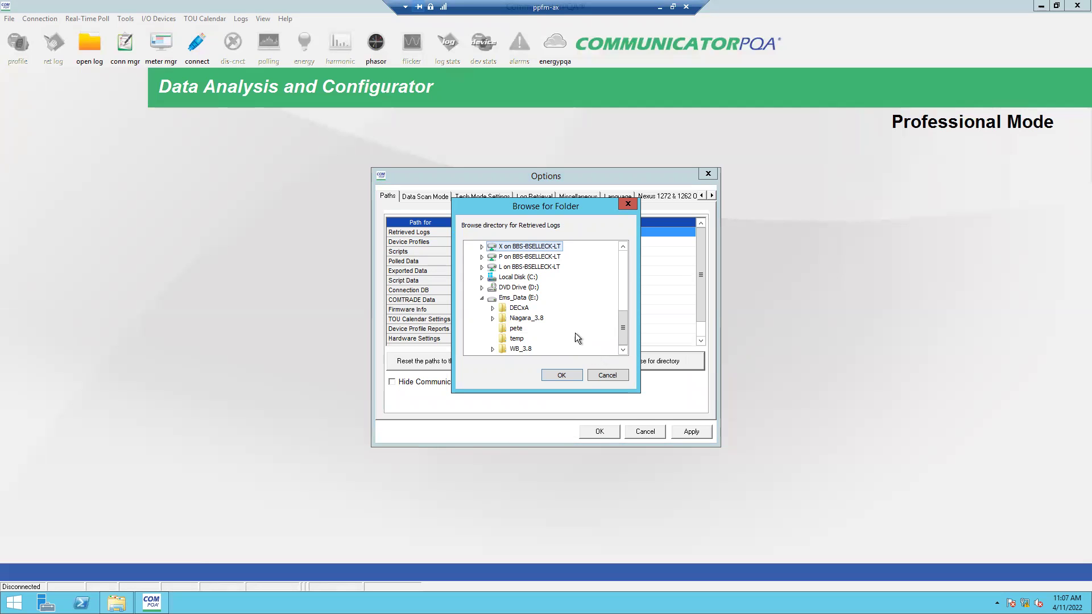
Step: Select the Ems_Data (E:) drive in the folder chooser, then cancel without picking a folder
left_click(530, 298)
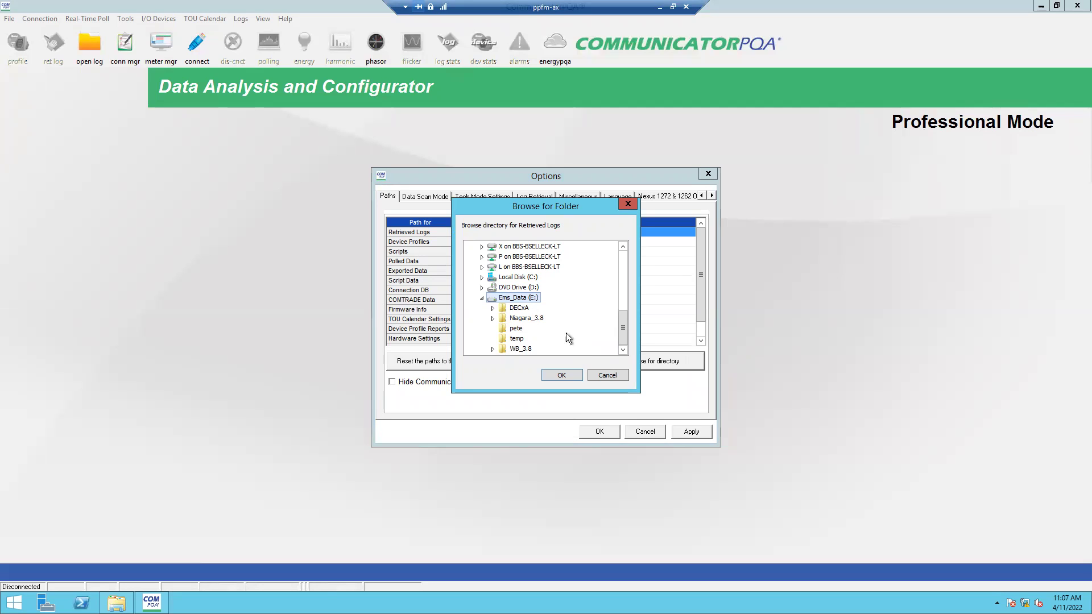
left_click(601, 376)
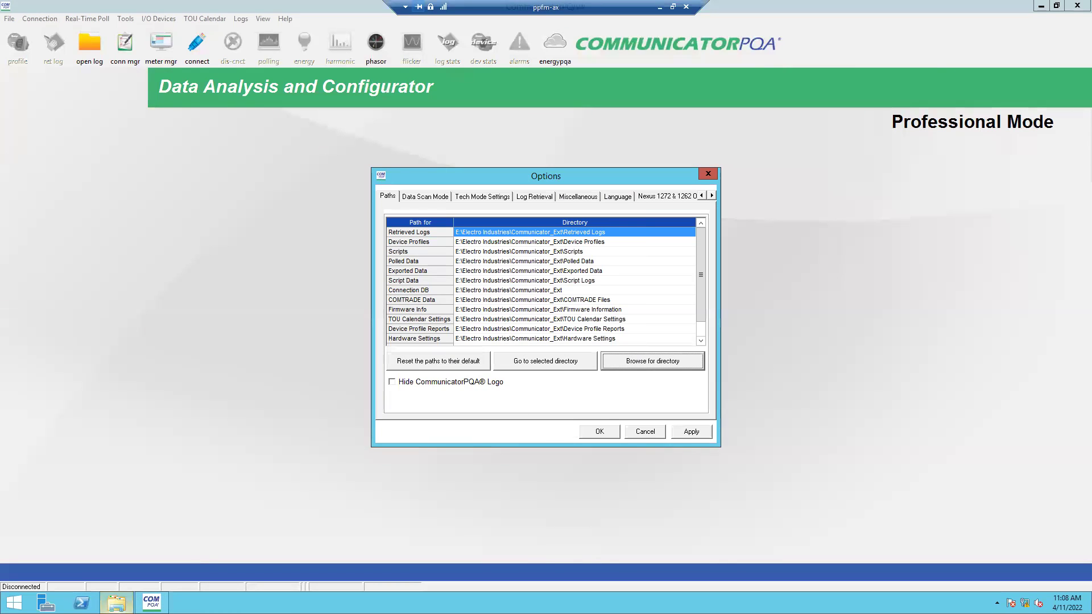
Step: Open the Ems_Data (E:) drive in File Explorer and create a new folder there
left_click(117, 603)
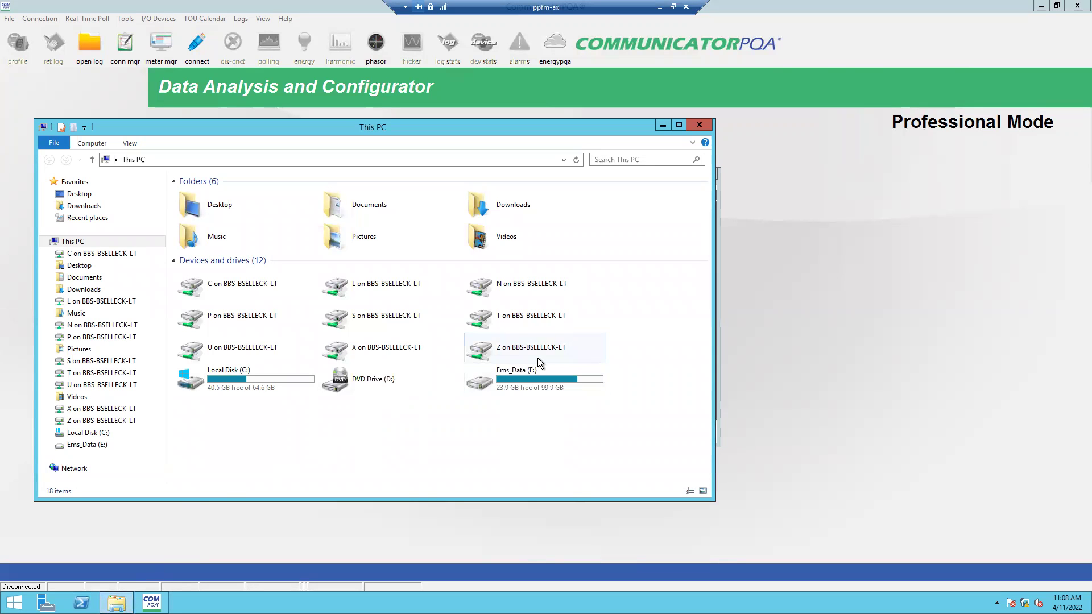
double_click(524, 384)
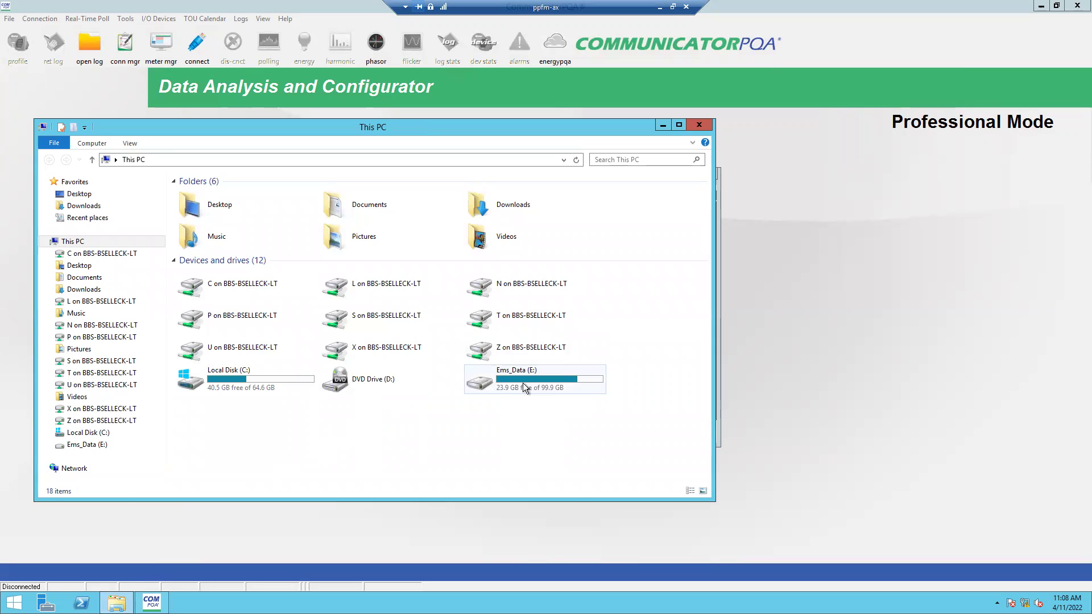
right_click(328, 375)
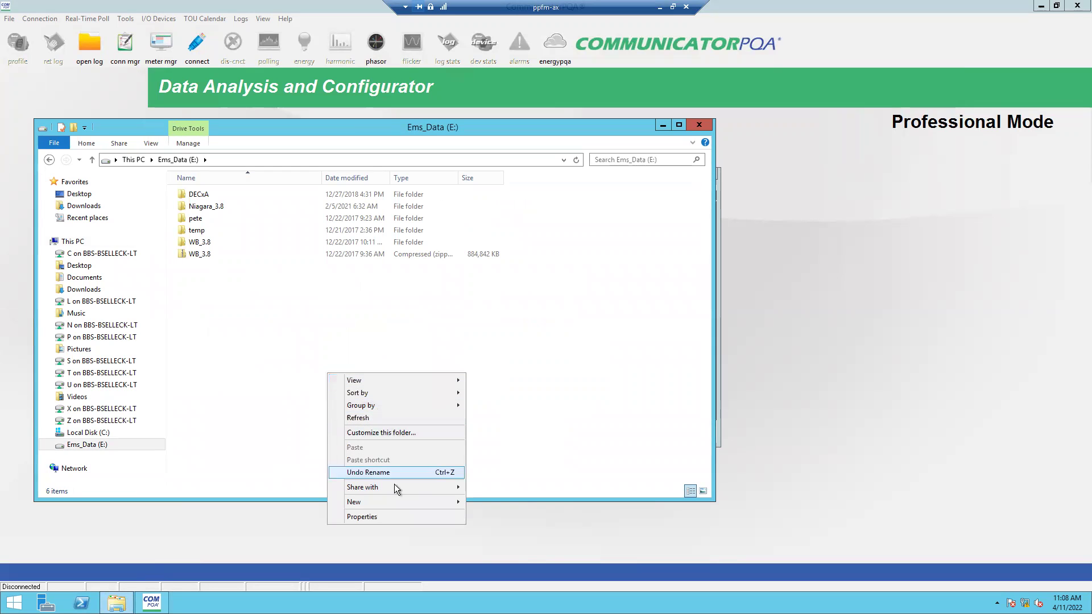
mouse_move(407, 503)
mouse_move(455, 504)
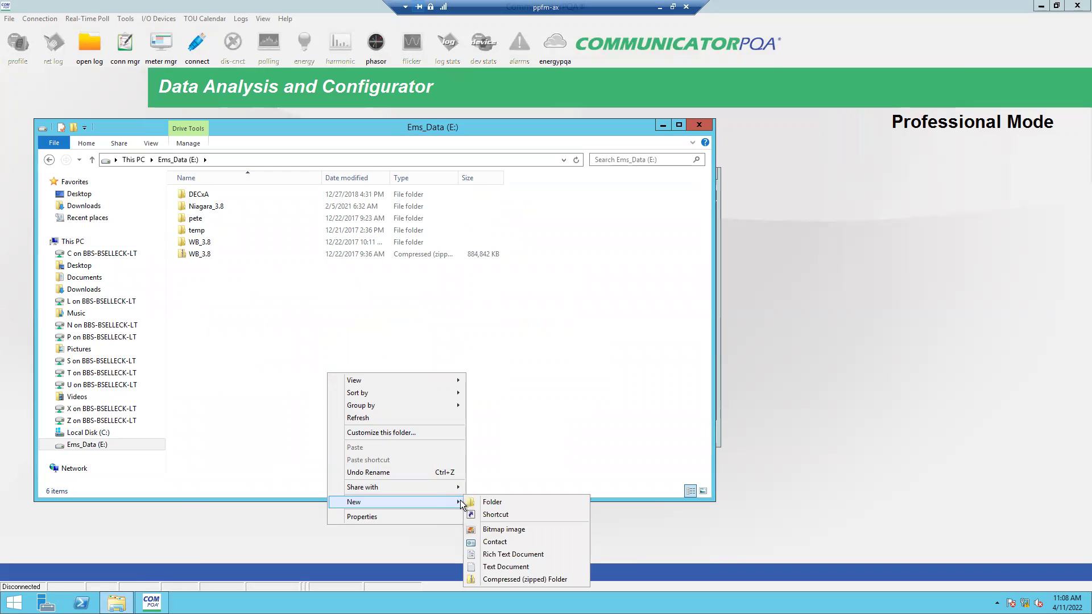
left_click(471, 500)
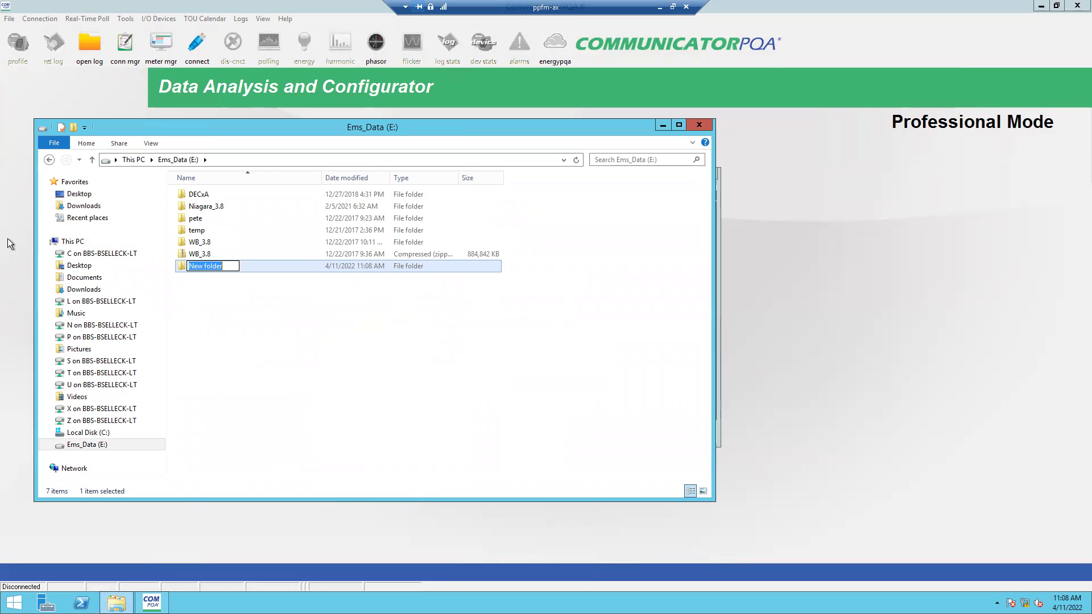
left_click(346, 445)
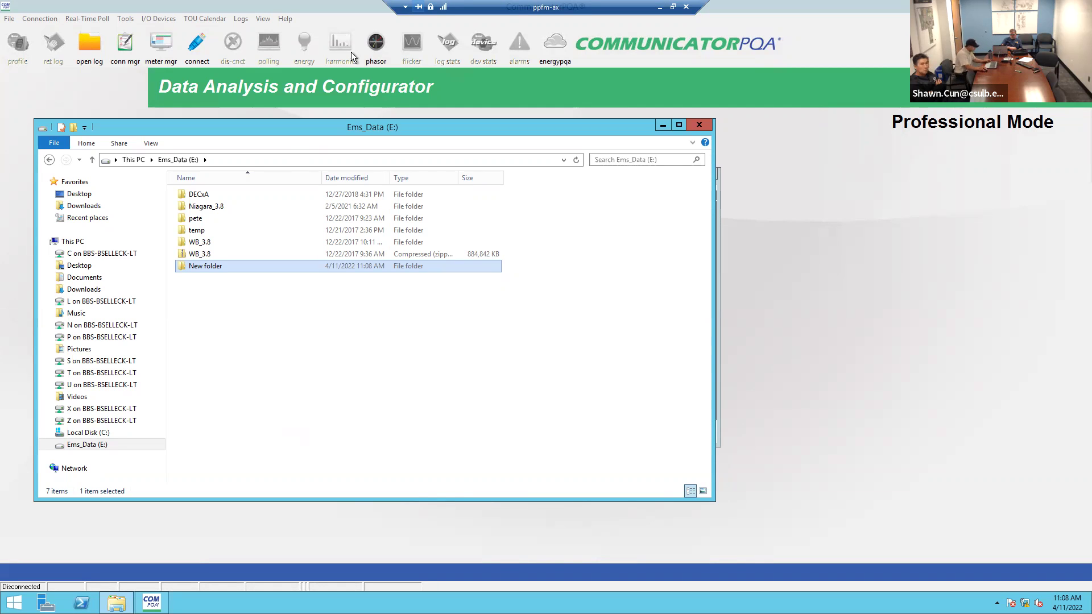
Step: Rename the new folder to Electro Industries and open it
right_click(341, 268)
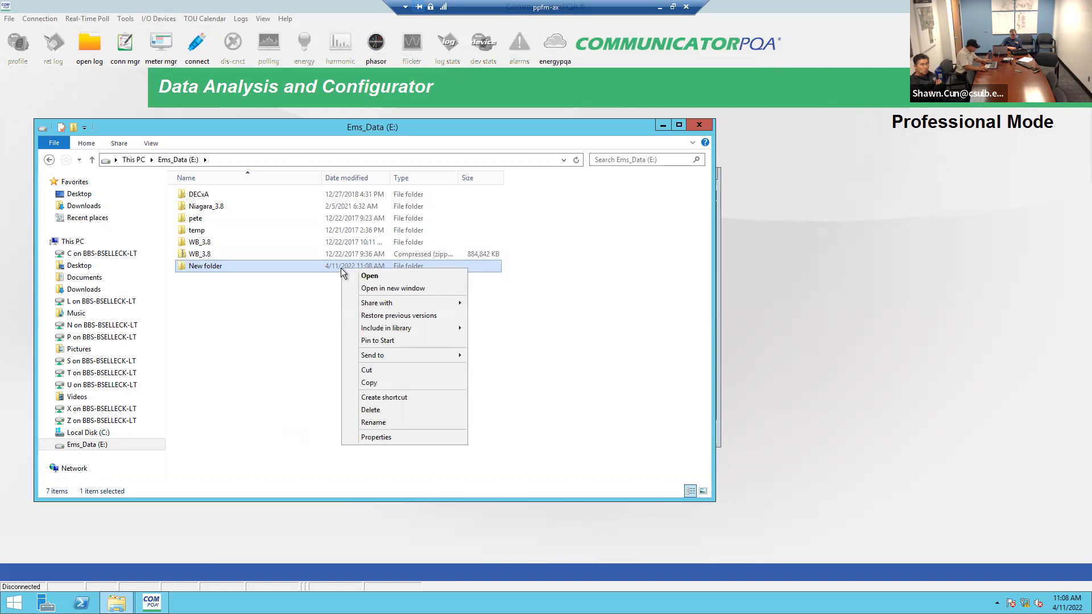
left_click(394, 423)
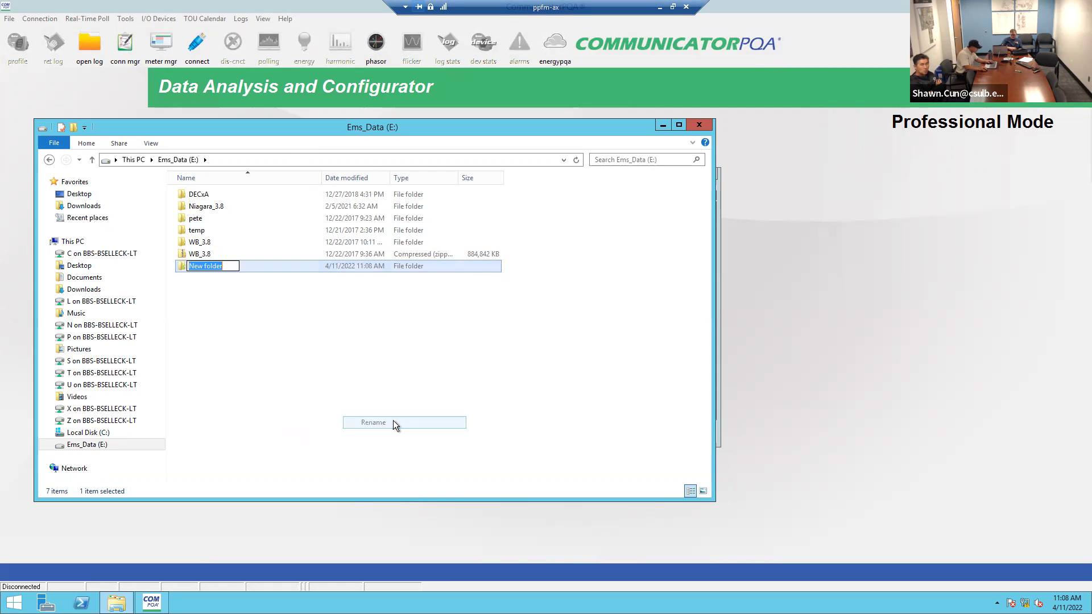
type("Ele")
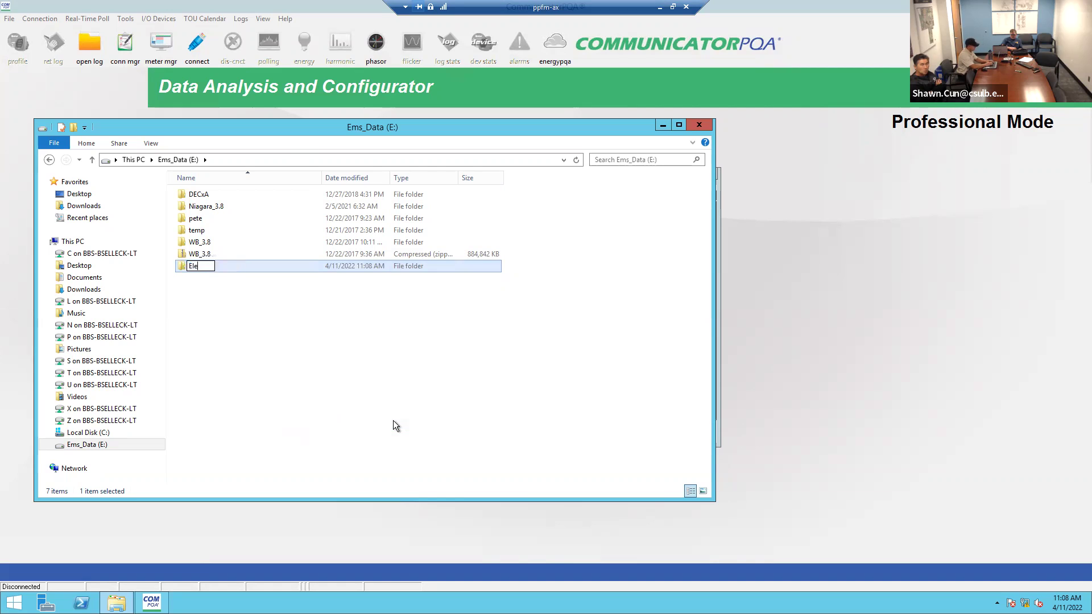
type("ctro Industries")
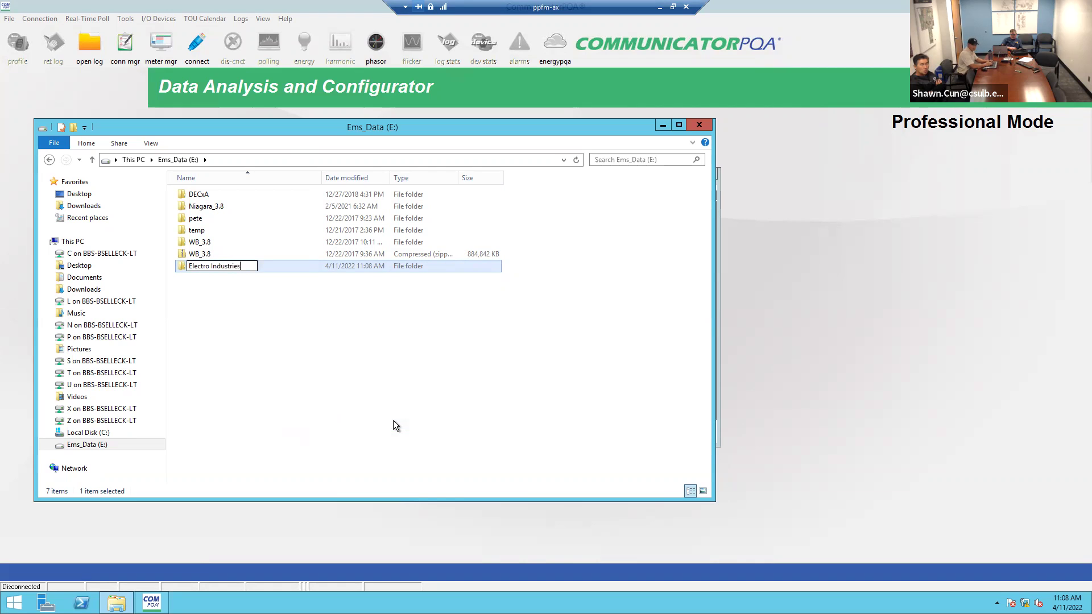
key("Return")
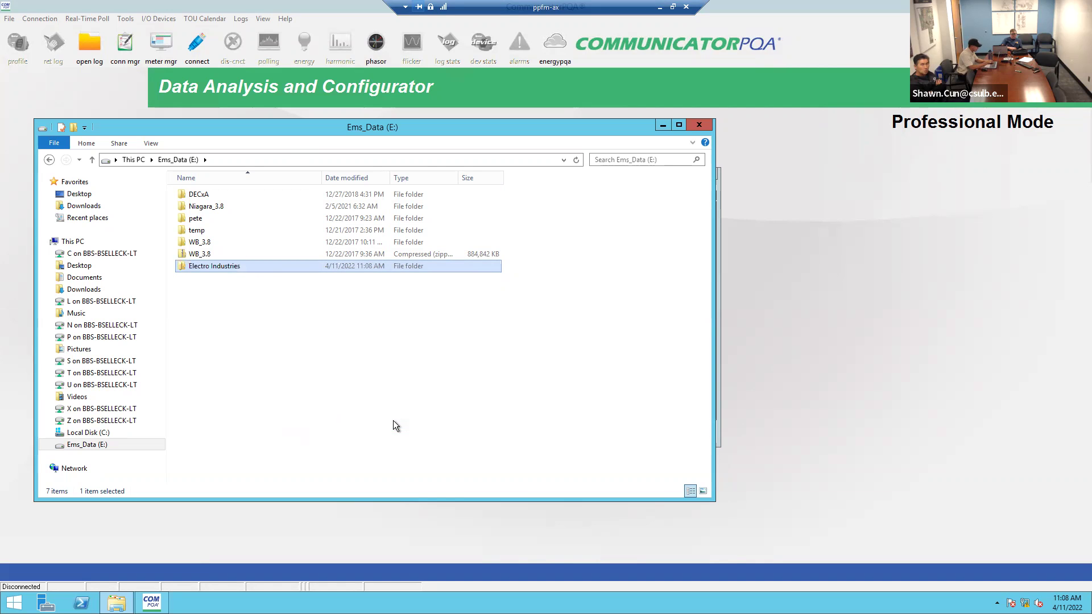
key("Return")
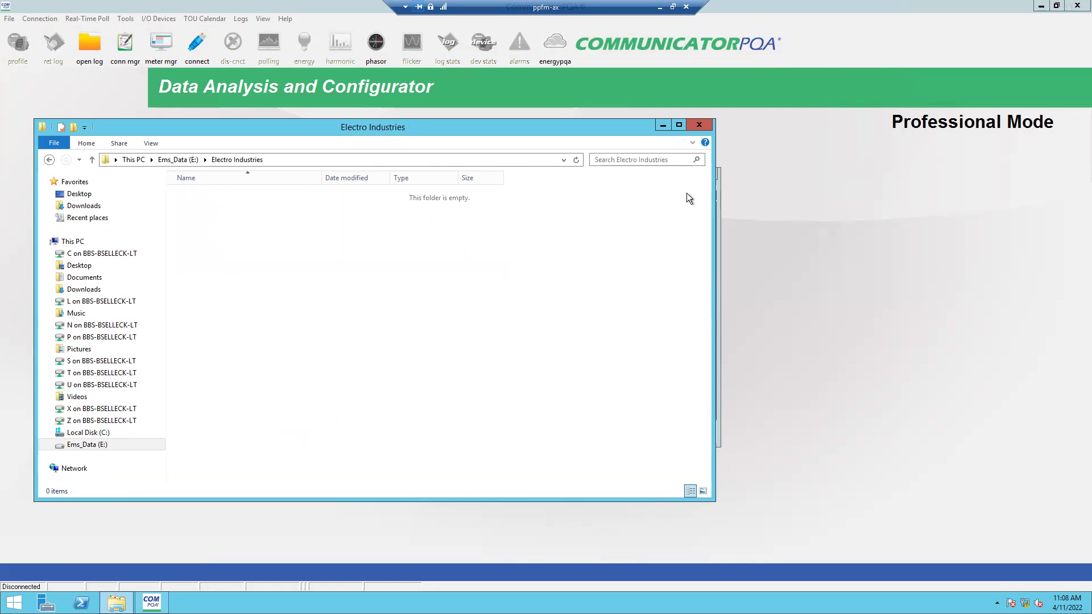
Step: Apply the paths in Options, dismiss the invalid-paths warning, and bring back the Electro Industries window
left_click(780, 199)
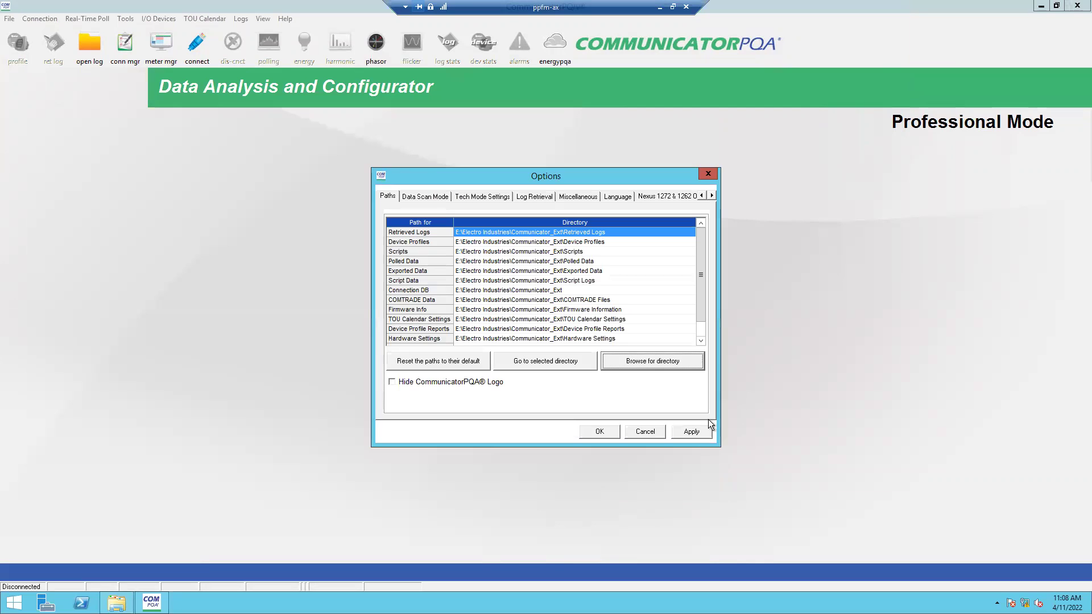
left_click(695, 431)
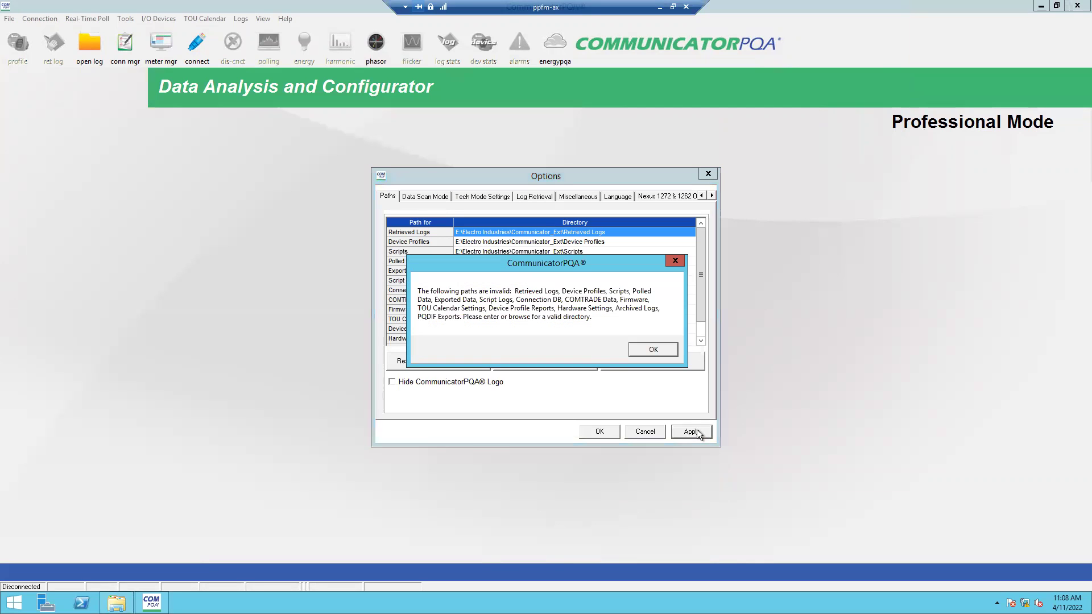
left_click(653, 349)
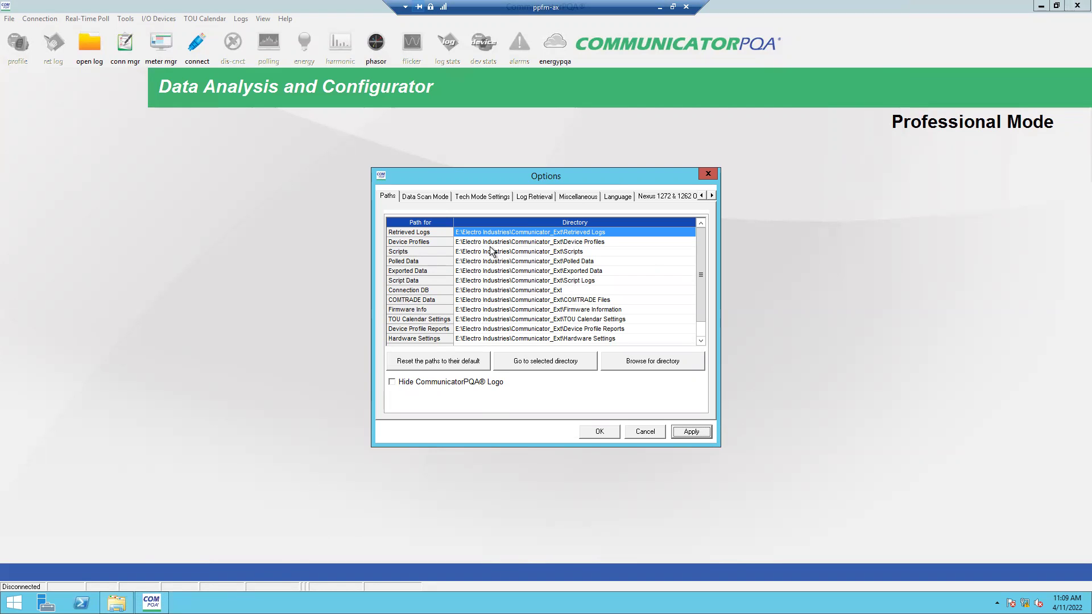
left_click(117, 603)
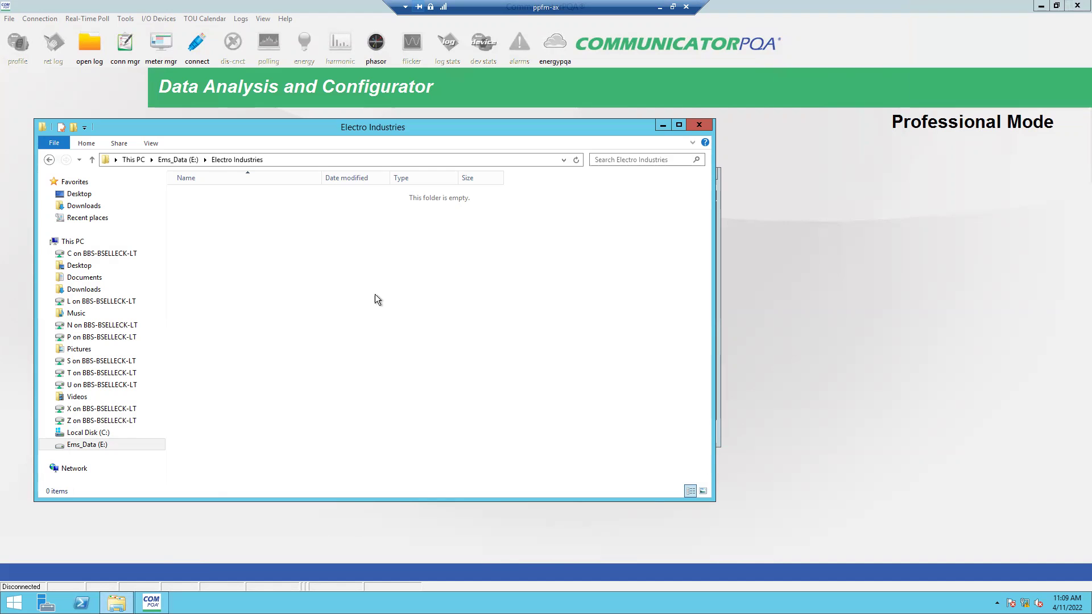
Step: Close the Explorer window and set Retrieved Logs to E:\Electro Industries through the folder chooser
left_click(698, 124)
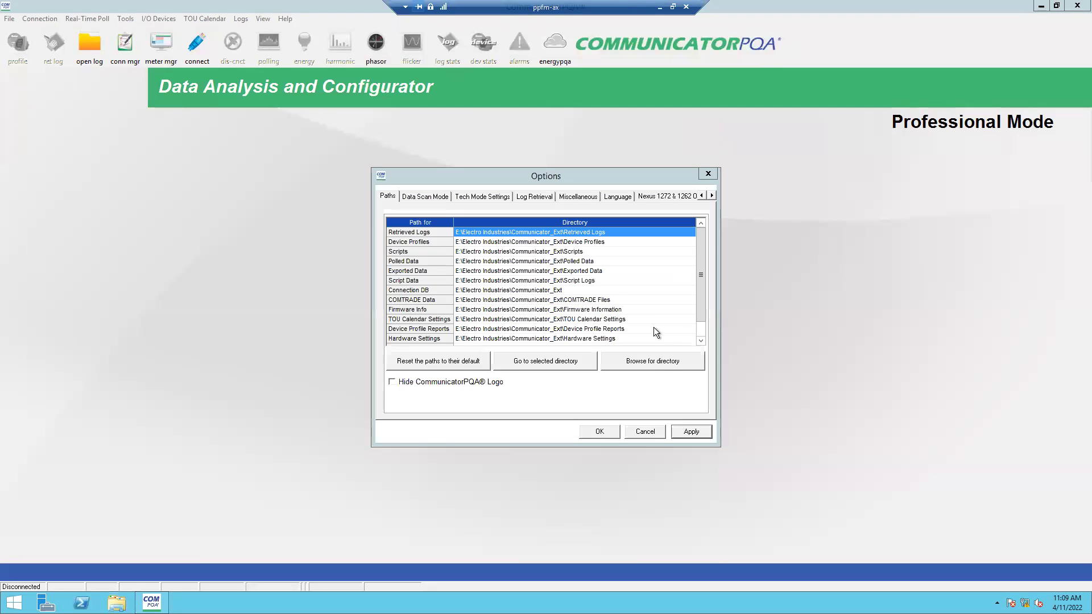
left_click(662, 361)
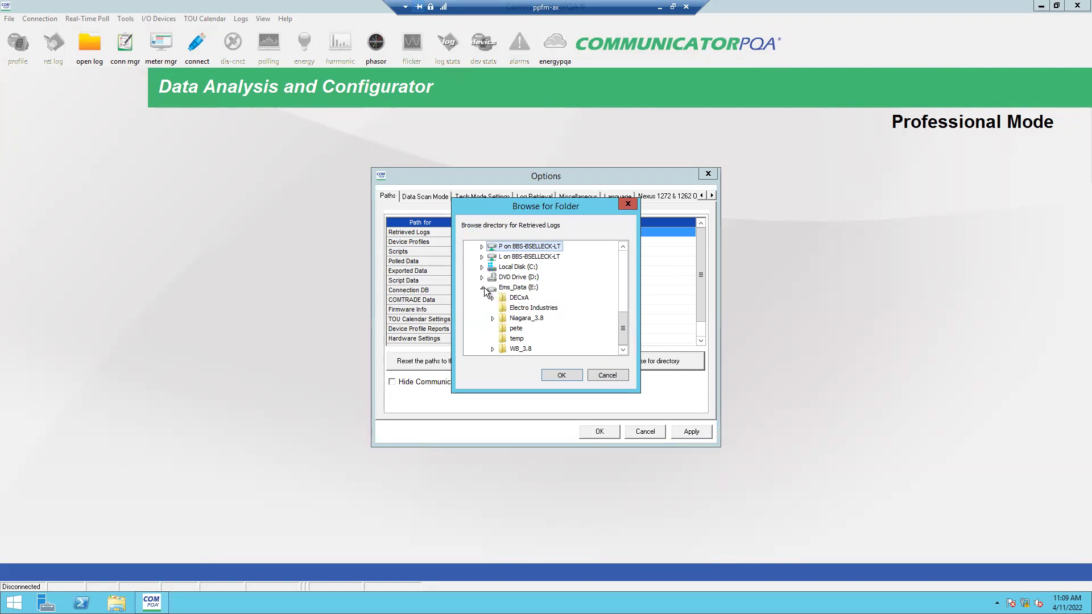
left_click(518, 310)
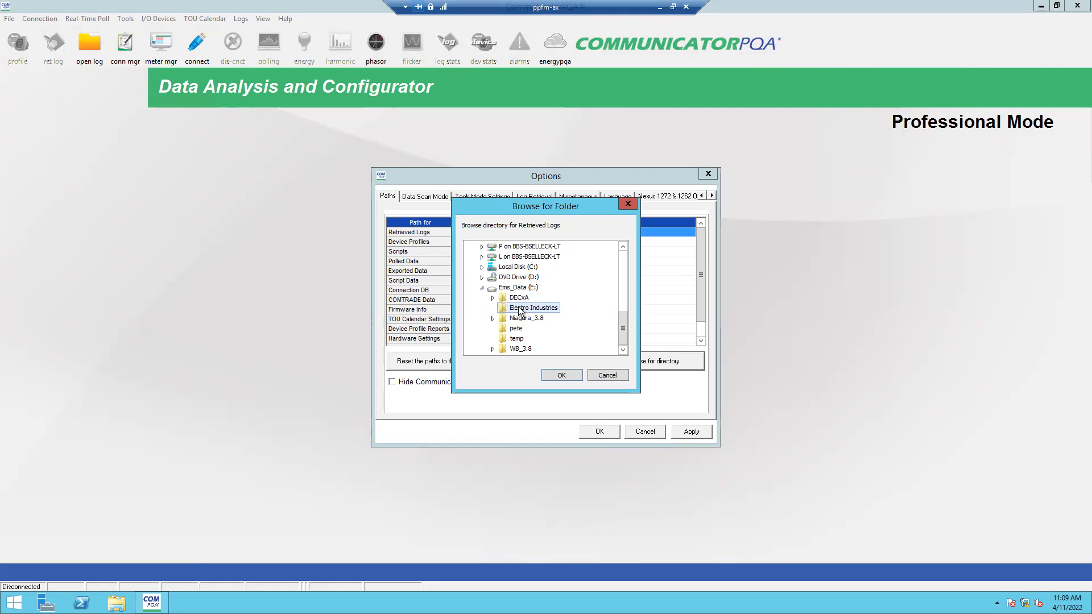
left_click(578, 376)
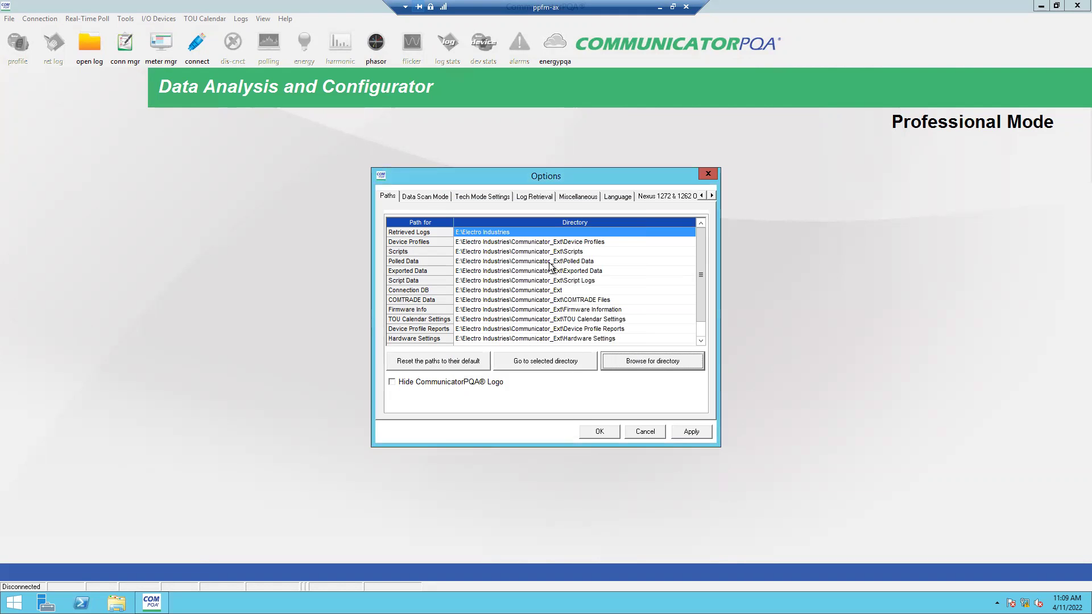
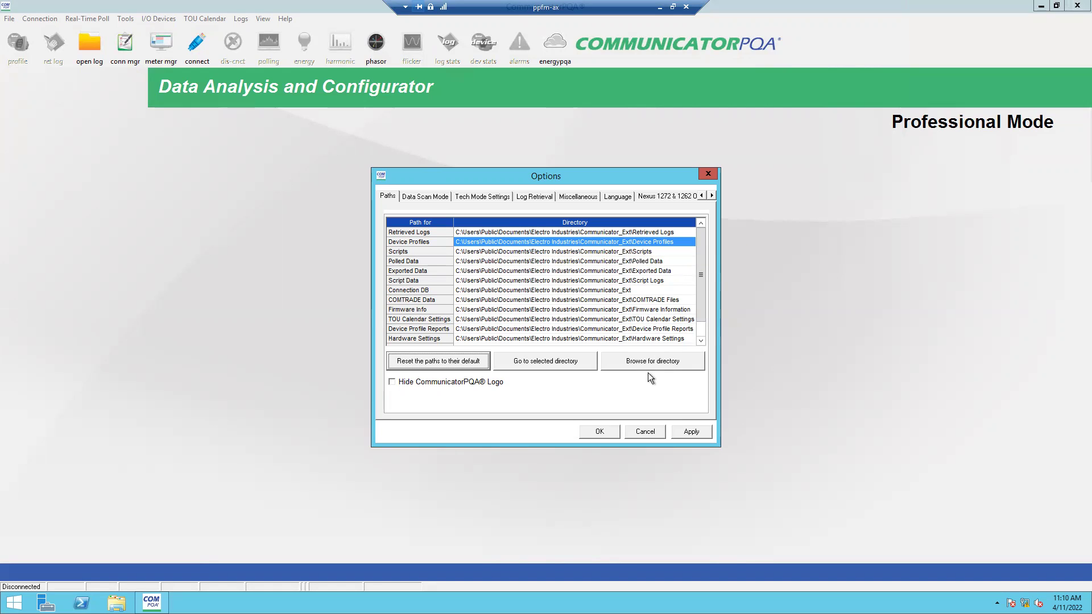
Step: Apply the directory path settings and close the Options dialog
left_click(700, 432)
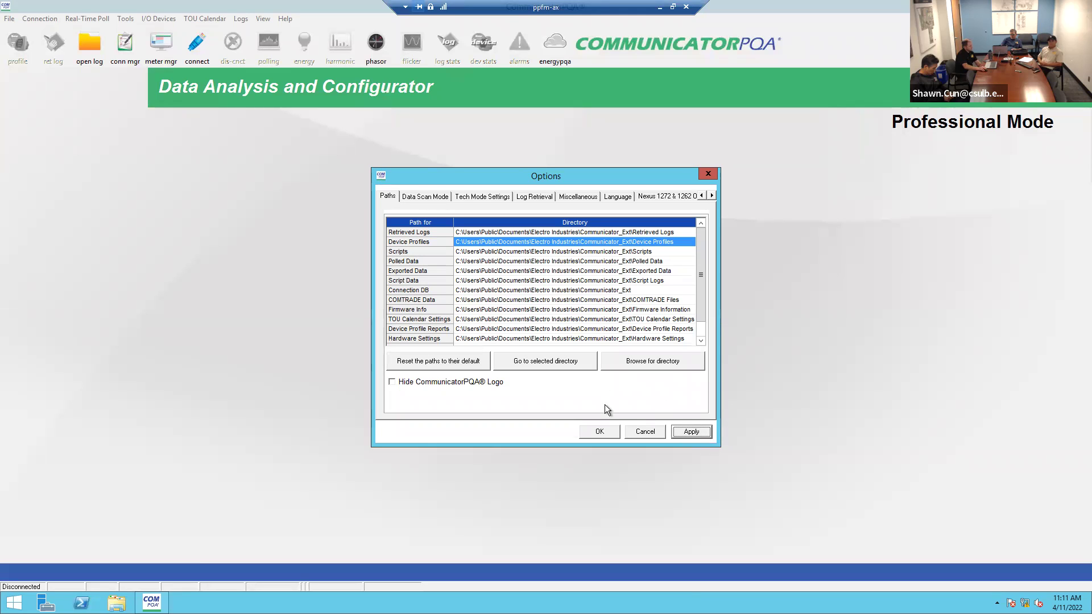
left_click(599, 431)
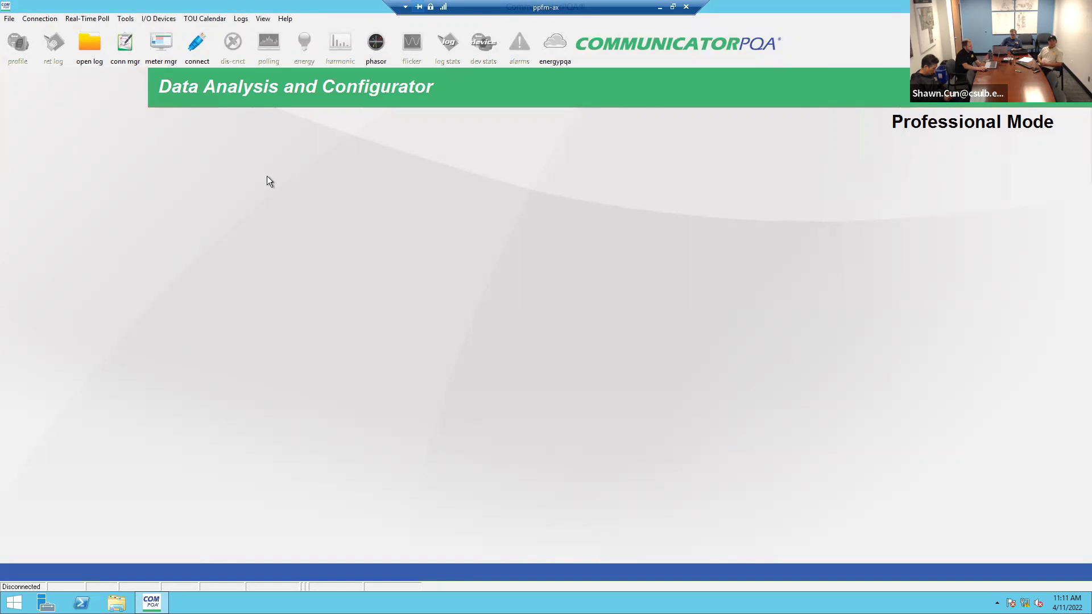
Step: Open Meter Manager and begin editing the scan range start address 10.35.32.0
left_click(123, 64)
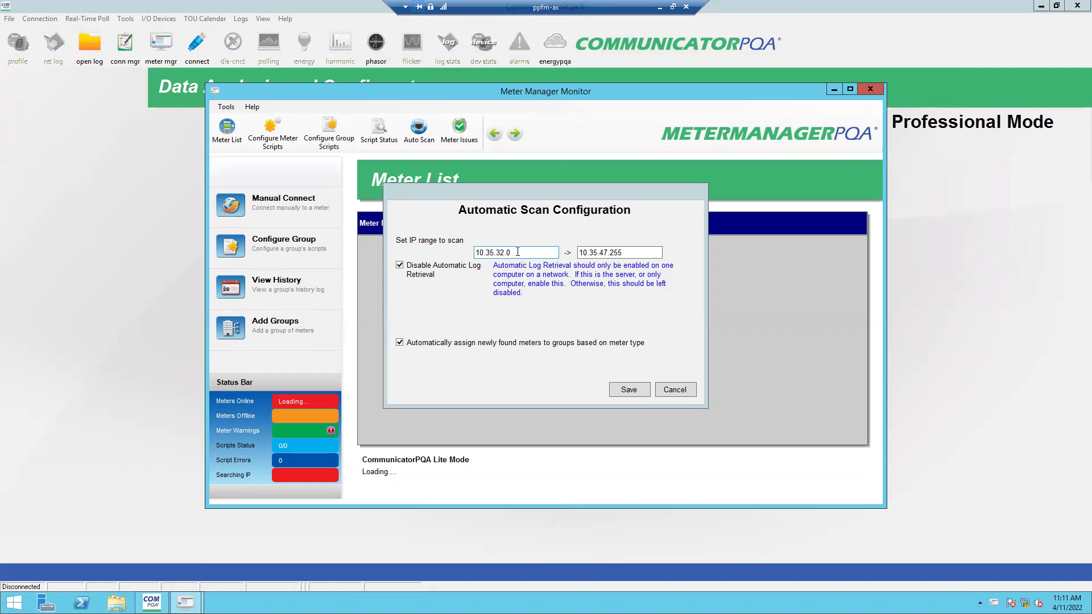
left_click(518, 251)
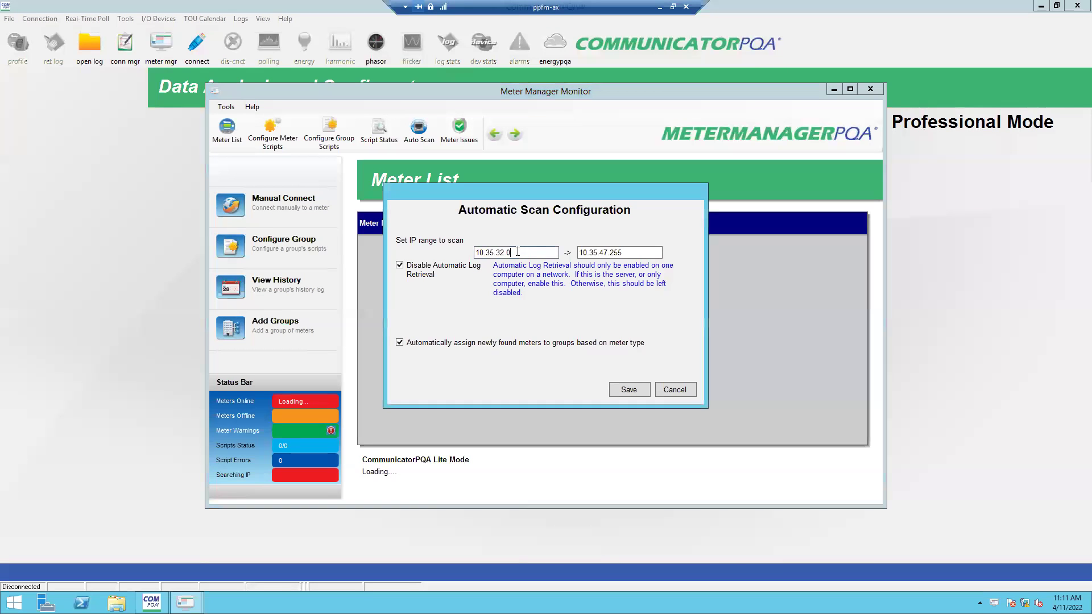
Step: Change the scan start address to 10.56.1.22 and the end address to 10.56.1.41
left_click(494, 253)
key("BackSpace")
key("BackSpace")
key("BackSpace")
type("56")
key("Left")
key("shift+Right")
key("shift+Right")
key("shift+Right")
type("1")
key("shift+Right")
type(".22")
key("Tab")
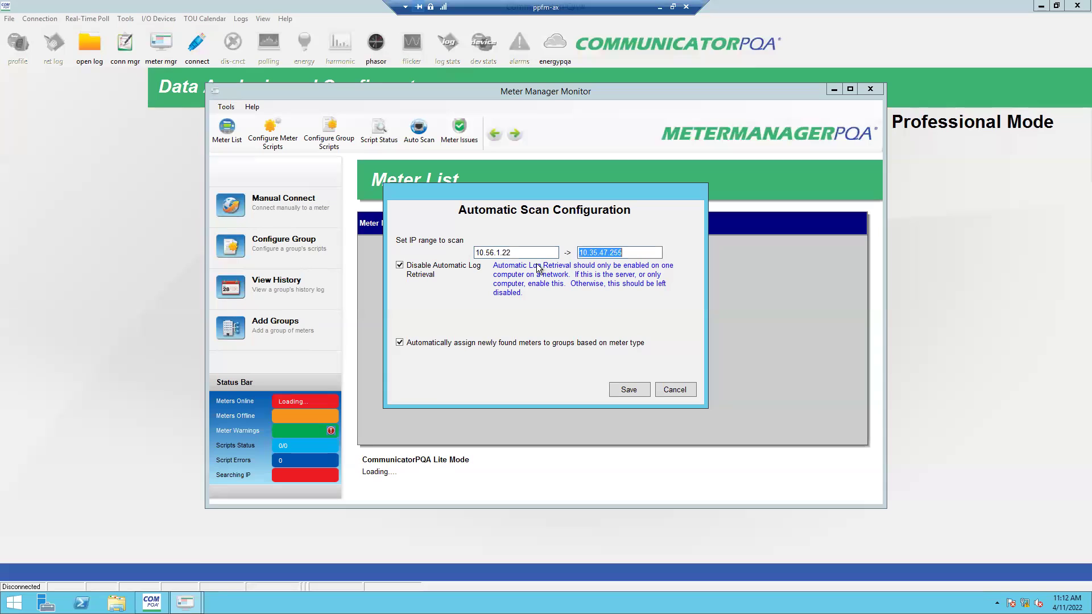
type("10.56.1.1")
key("BackSpace")
type("41")
left_click(627, 391)
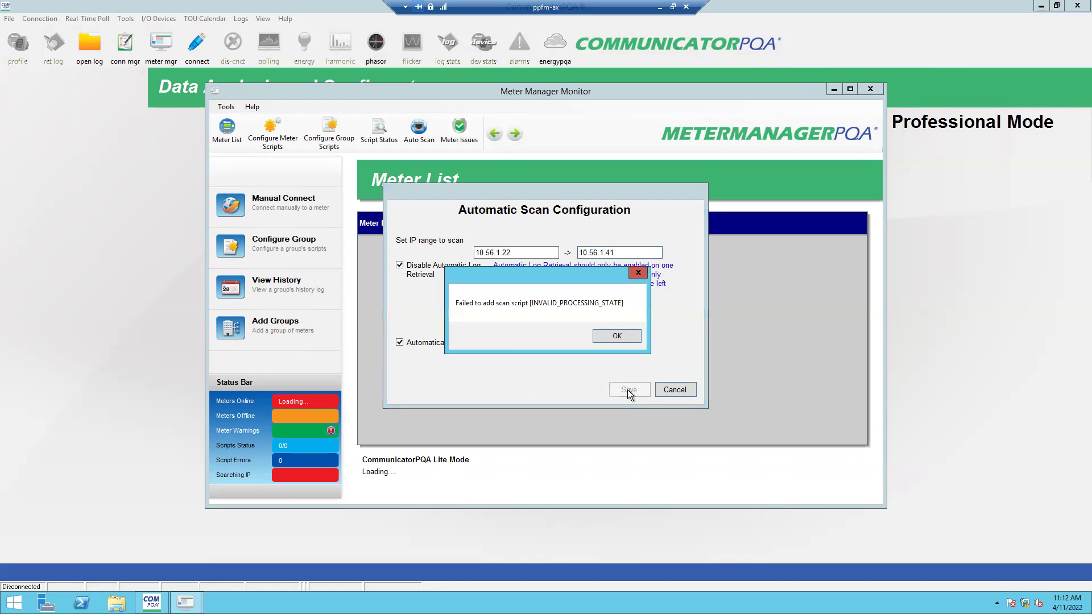
left_click(623, 335)
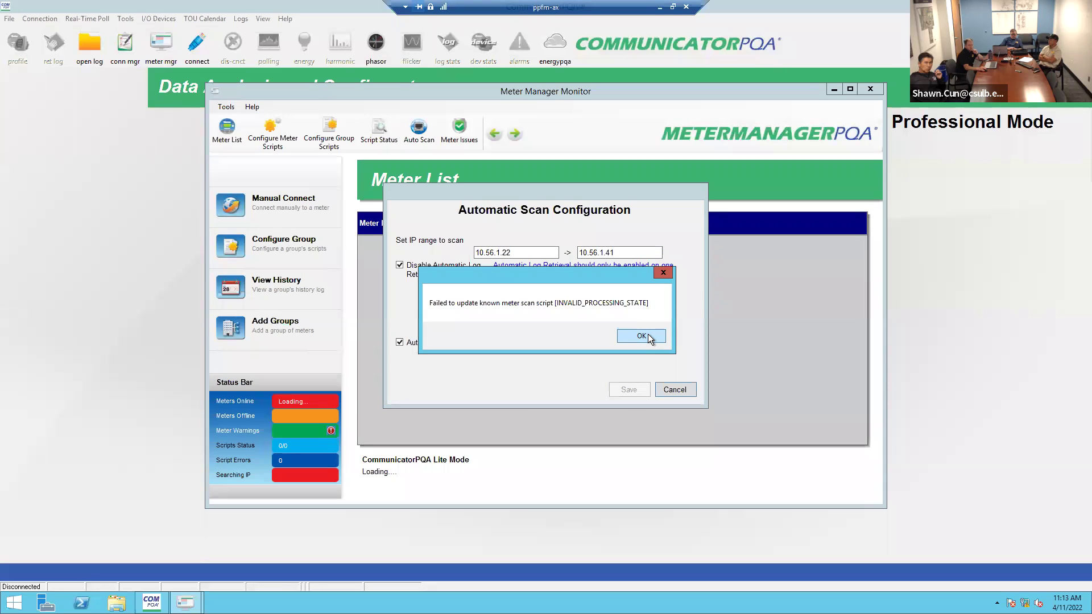
left_click(648, 336)
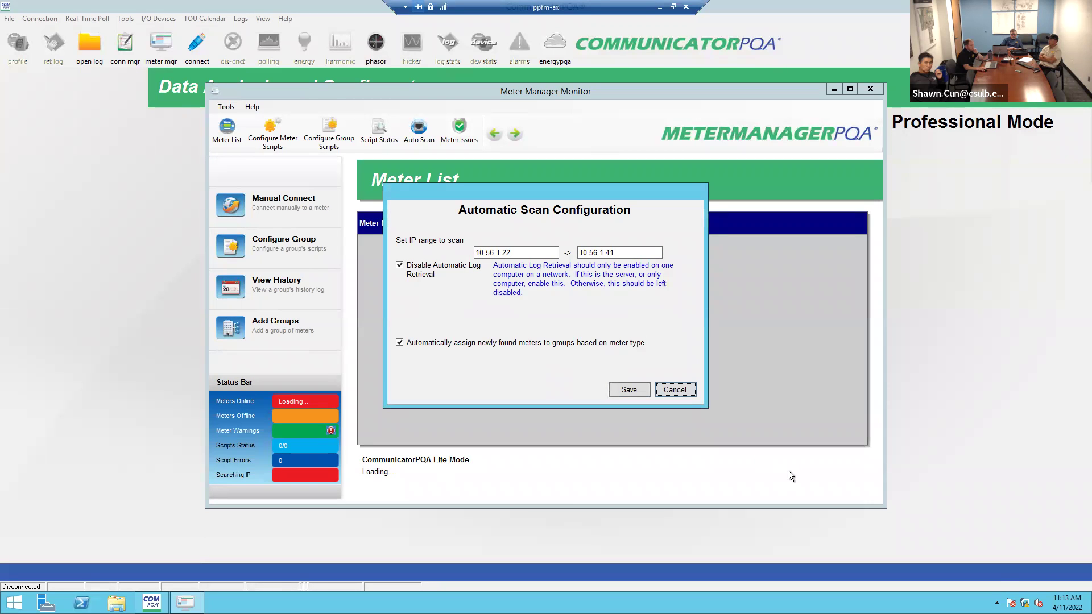
right_click(1024, 603)
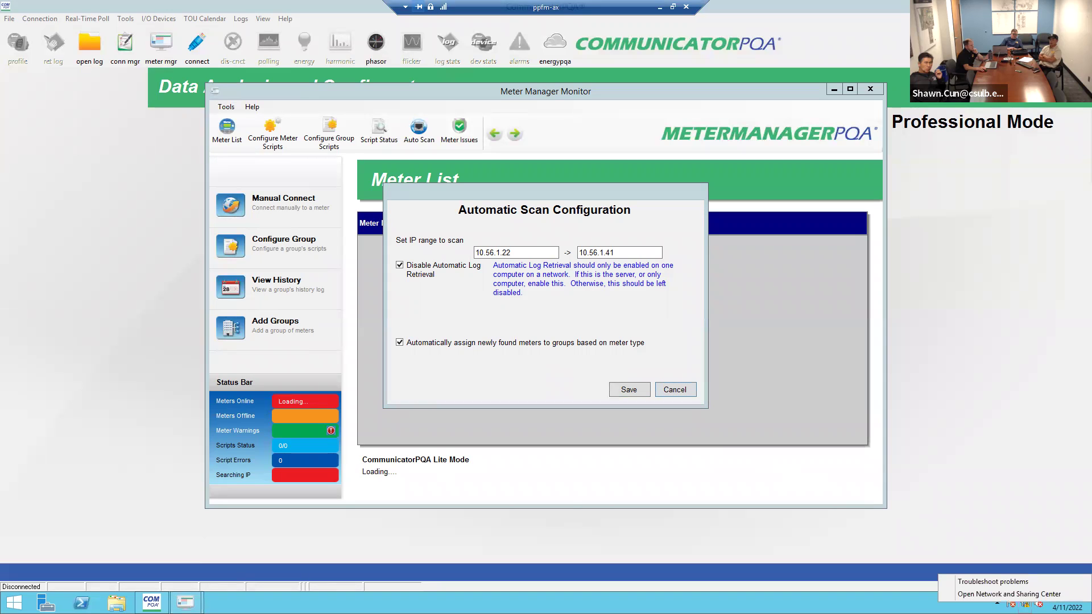
left_click(1022, 594)
left_click_drag(445, 189, 785, 168)
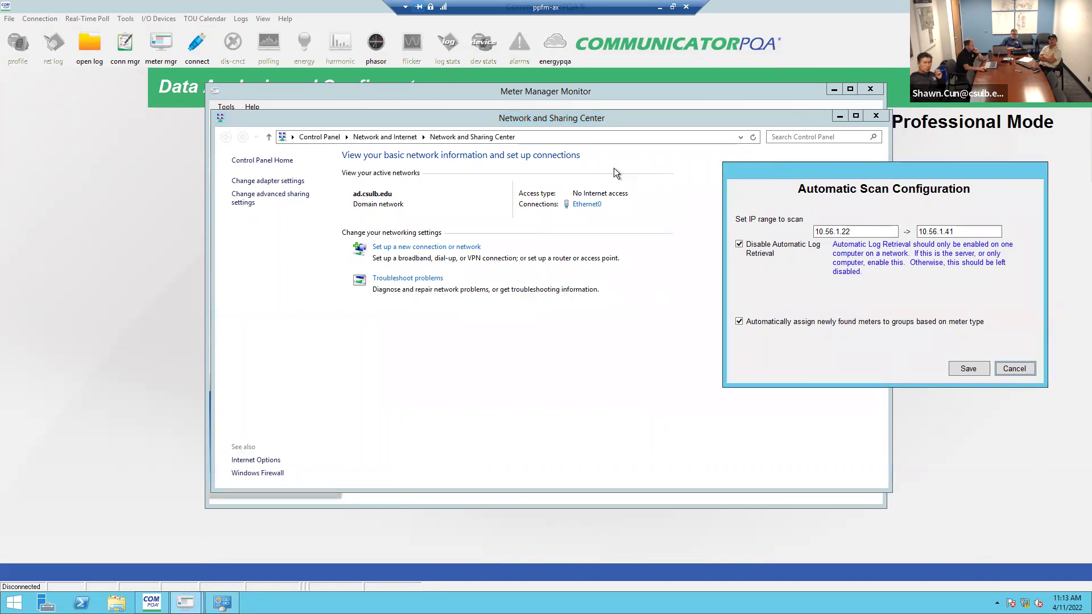
left_click(582, 204)
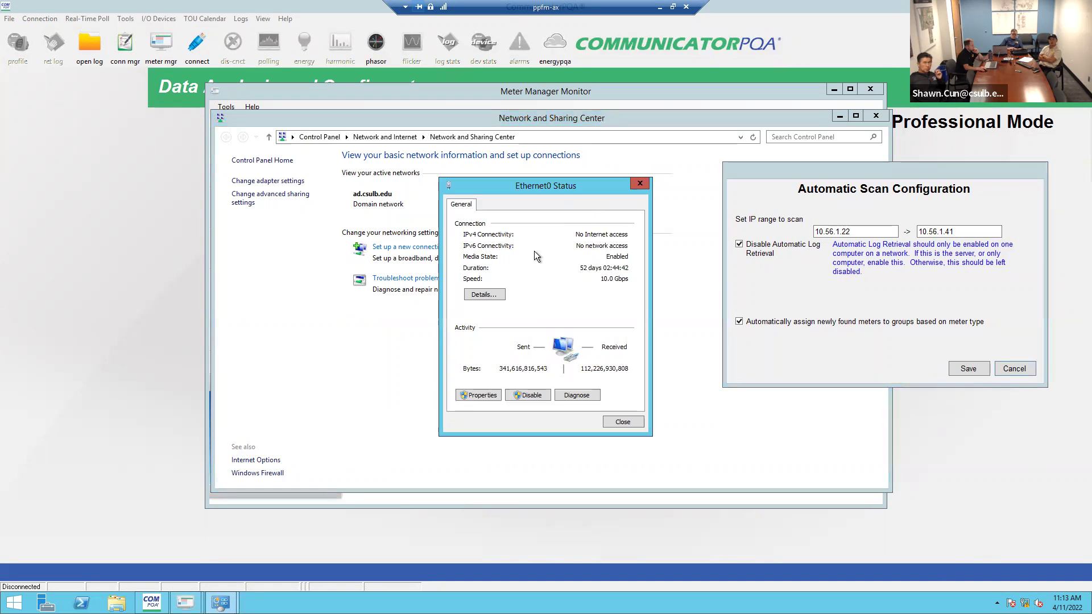
left_click(496, 394)
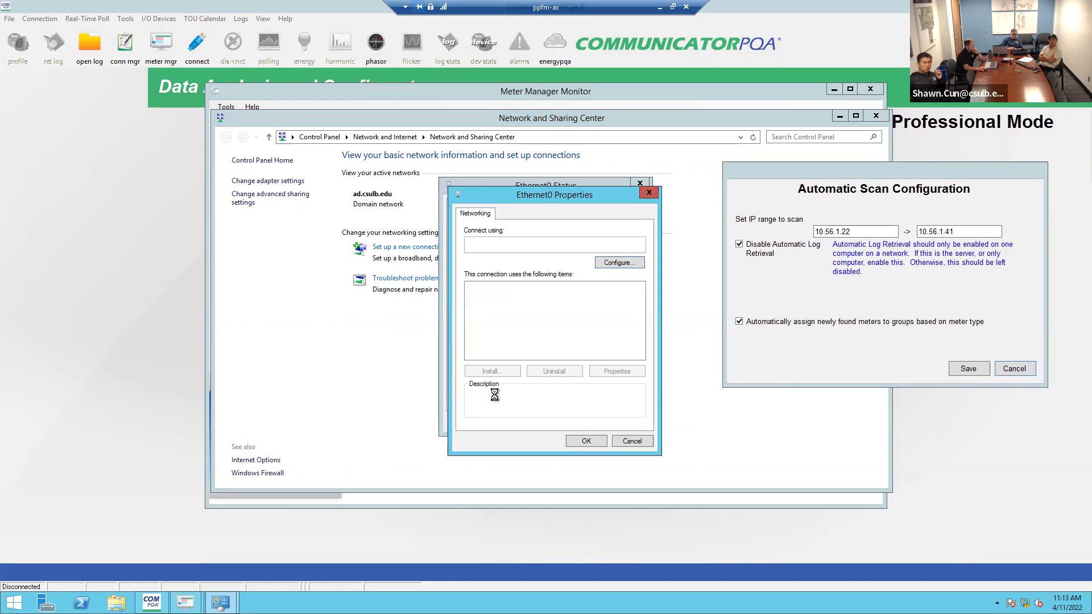
double_click(572, 353)
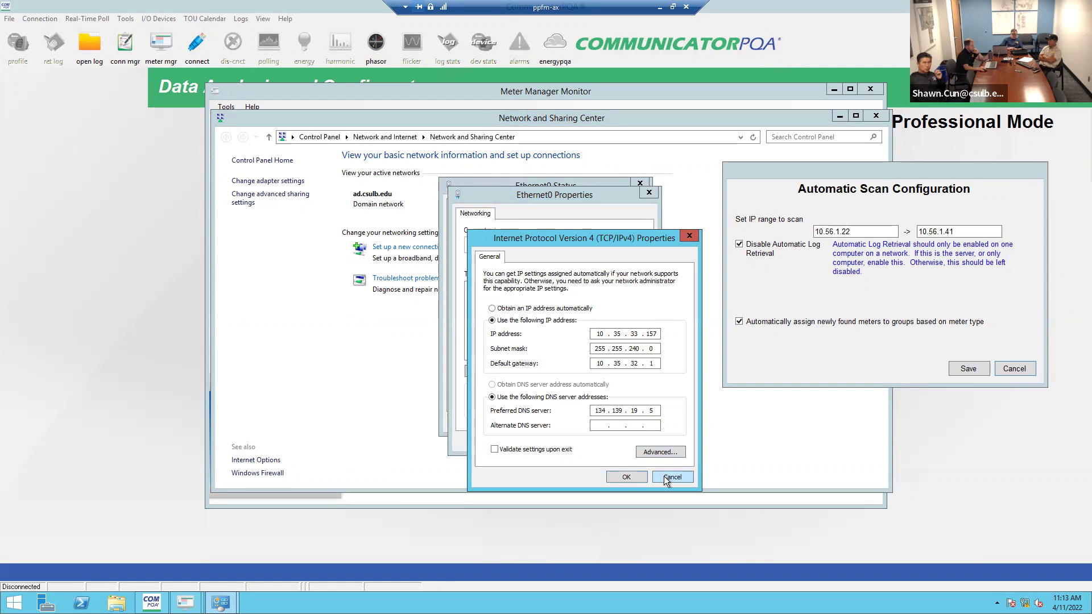
left_click(665, 477)
left_click(623, 442)
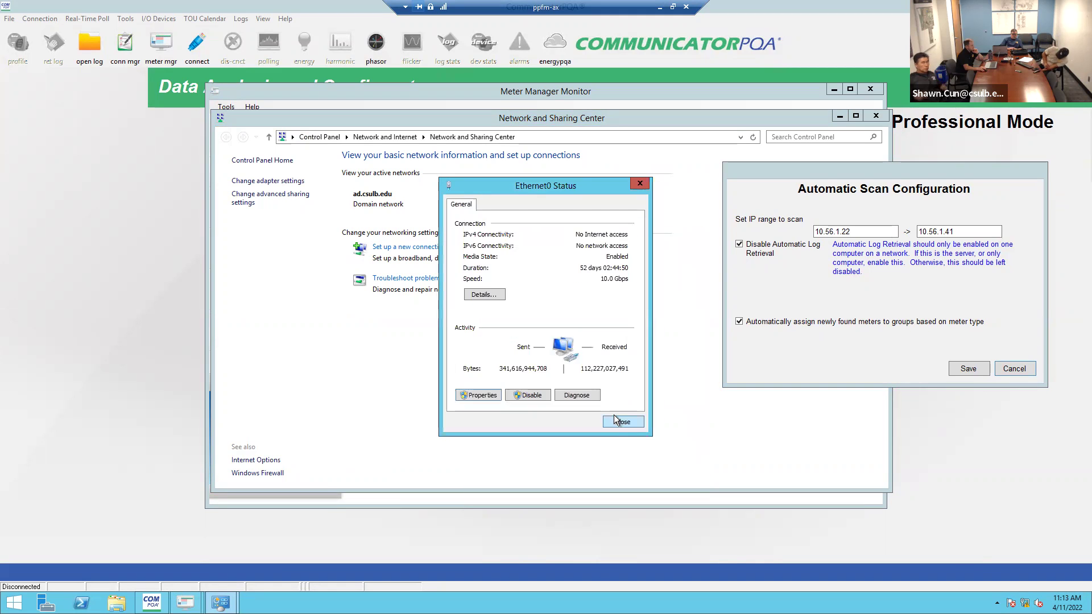
left_click(613, 415)
left_click(923, 172)
left_click_drag(923, 172, 644, 183)
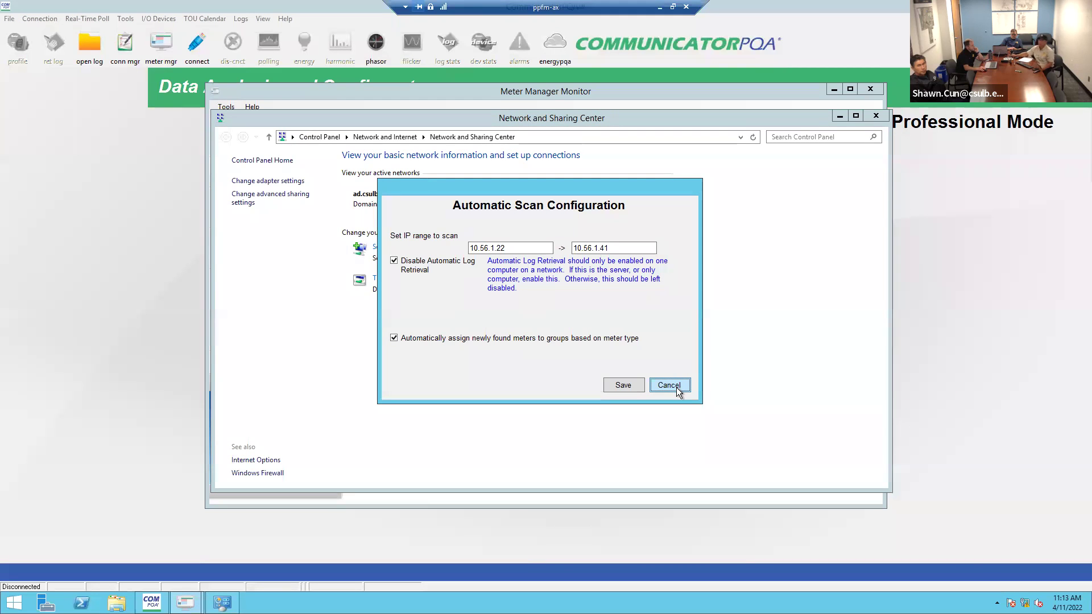
left_click(876, 116)
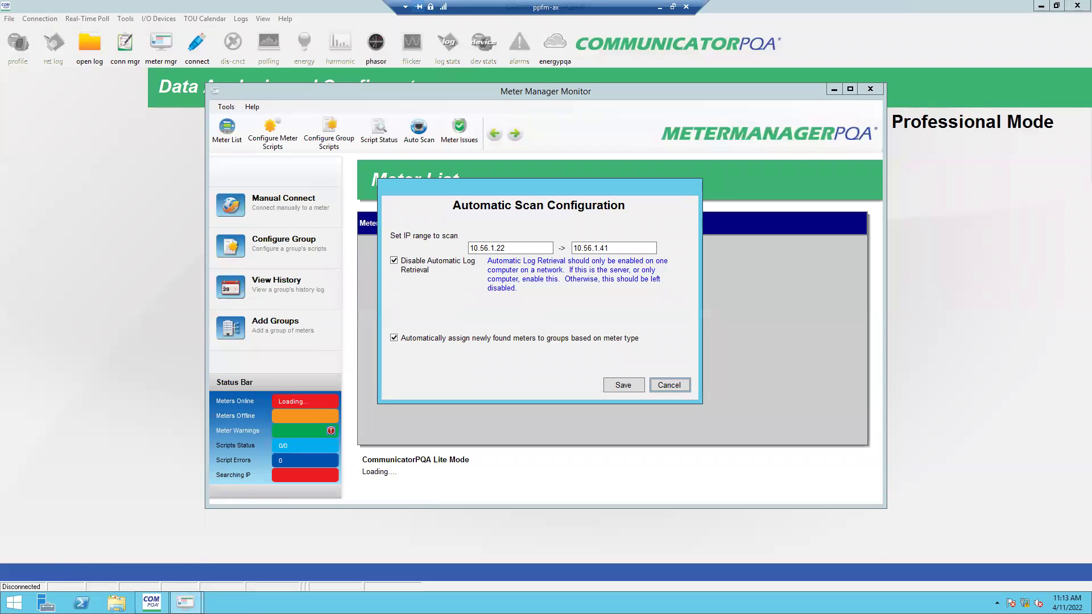
left_click(14, 602)
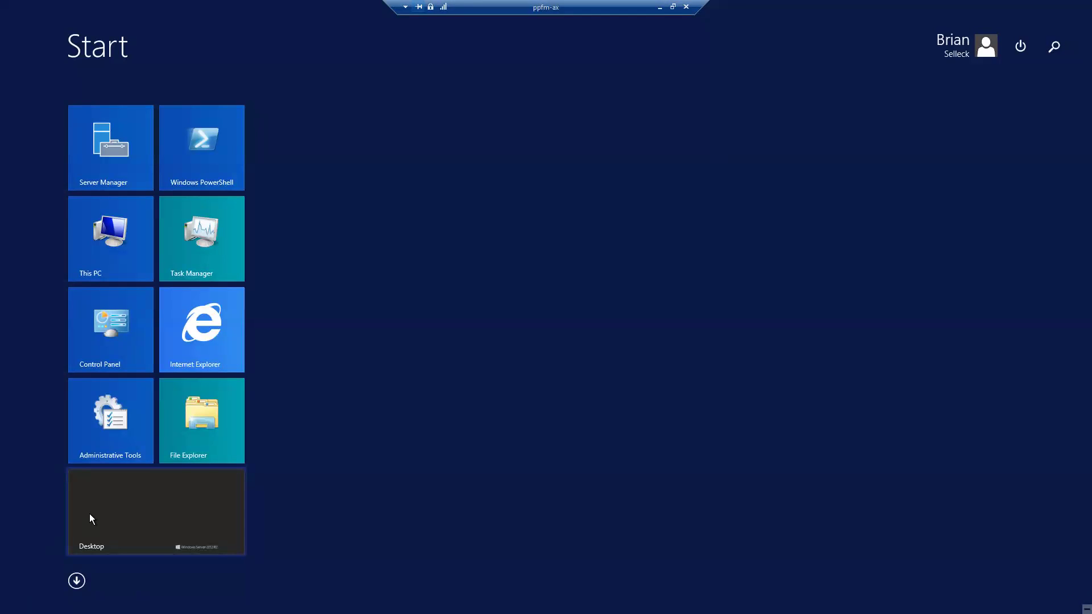
type("cmd")
key("Return")
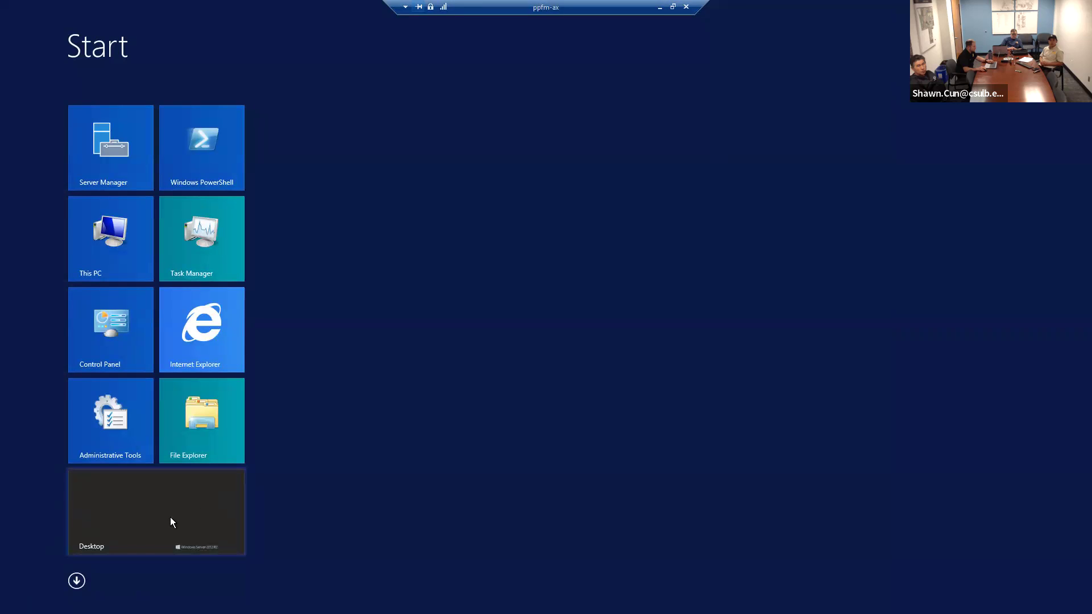
left_click(75, 584)
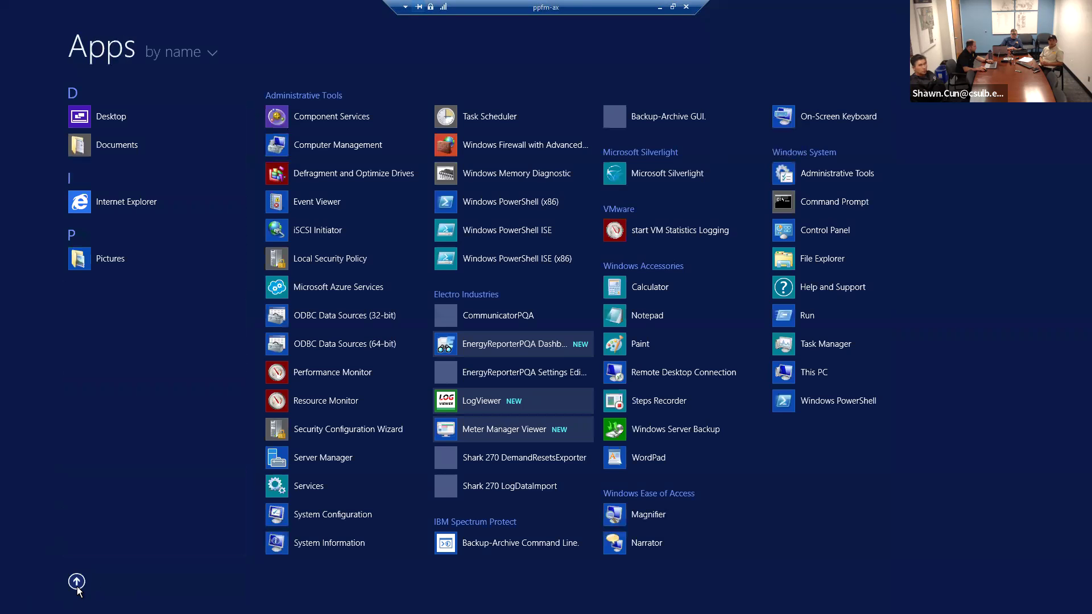
left_click(80, 579)
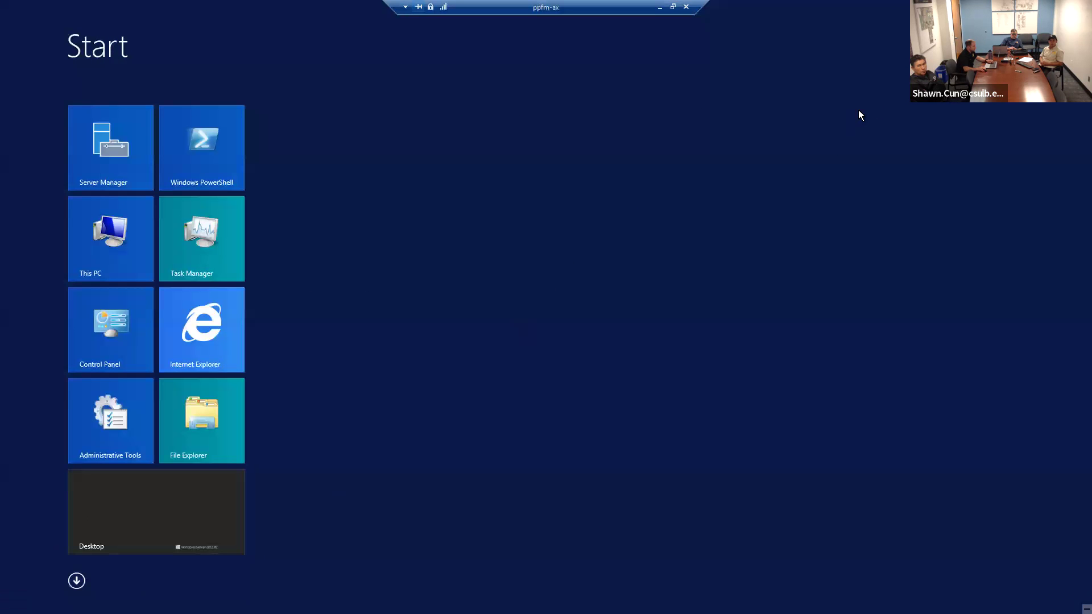
left_click(76, 580)
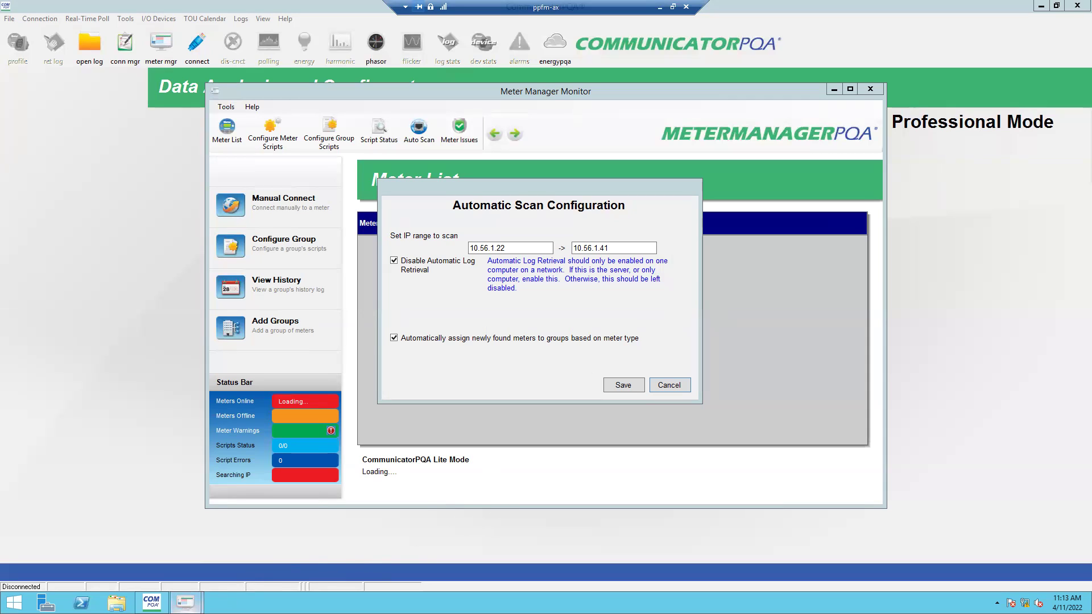
Step: Open an administrator Command Prompt from the Start screen's app list
mouse_move(185, 602)
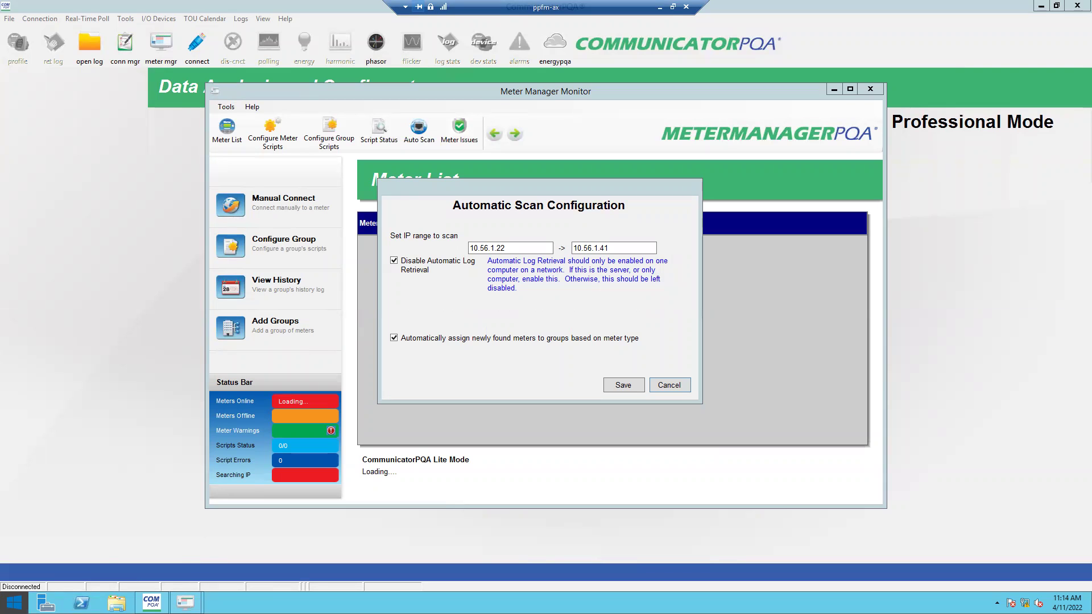
left_click(14, 603)
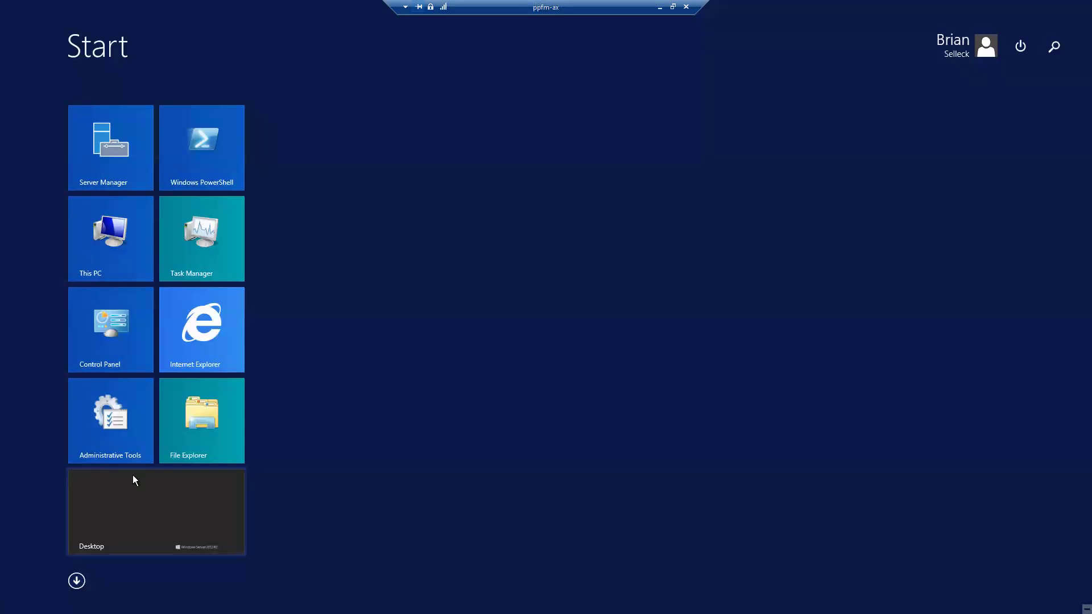
left_click(77, 580)
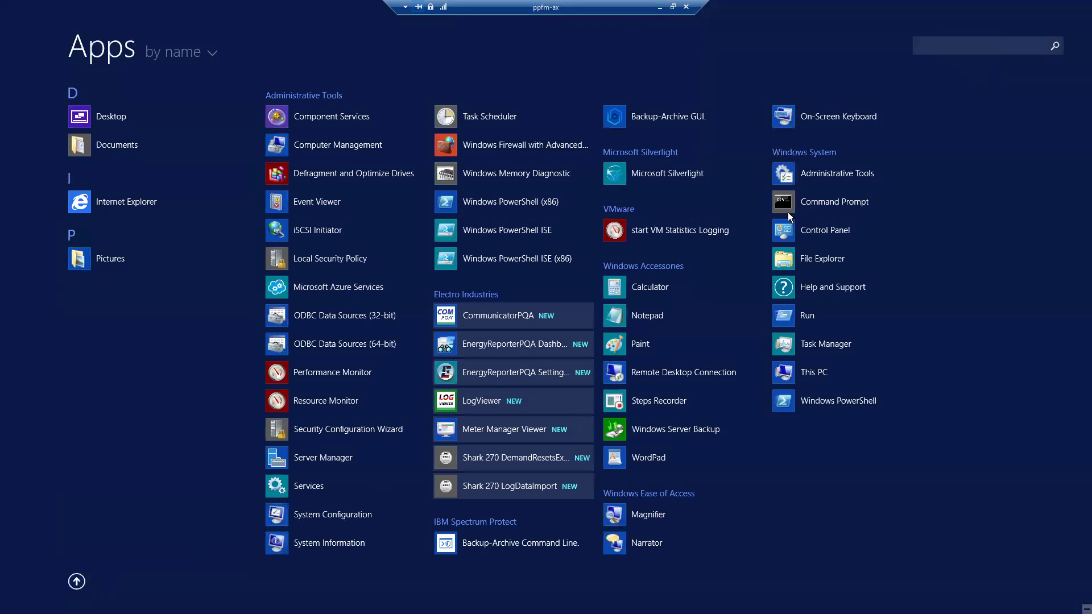
left_click(805, 200)
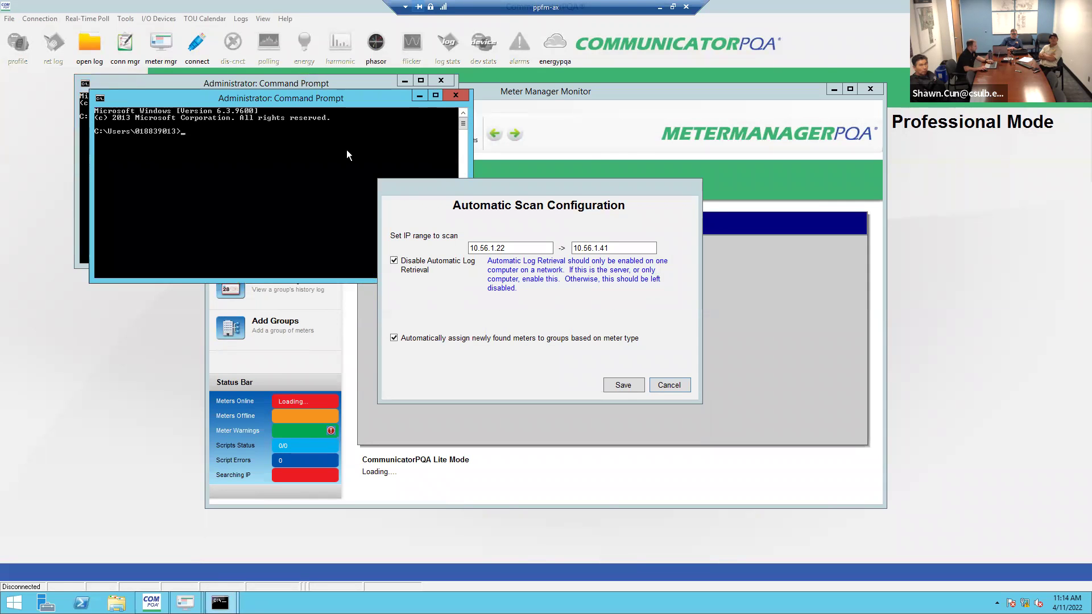
left_click(447, 95)
Step: Ping 10.56.1.22 and then 10.56.1.41 to confirm both respond
type("ping 10")
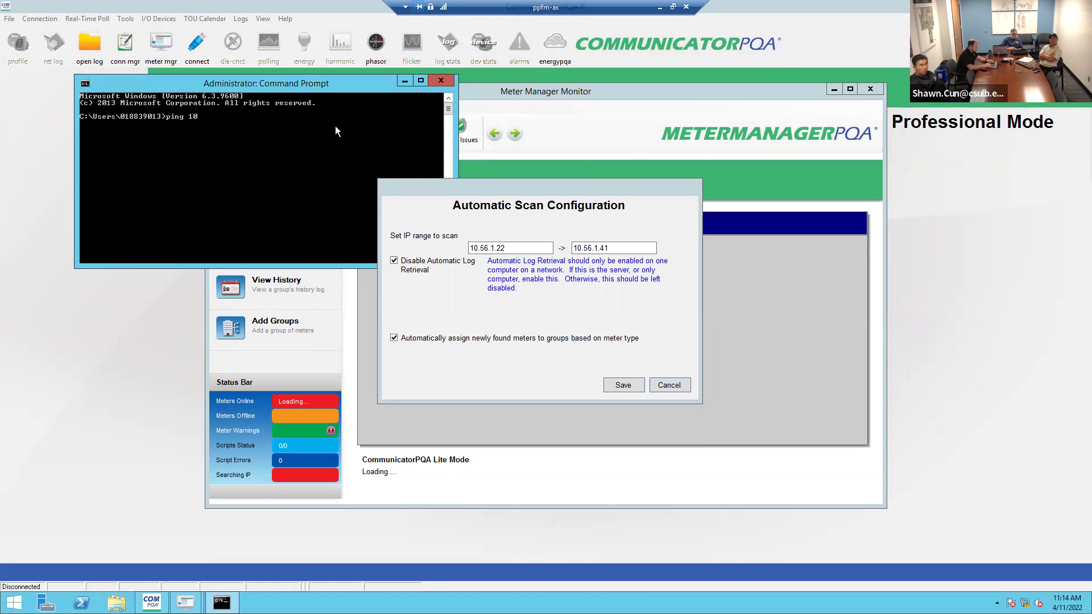
type(".56.1.22")
key("Return")
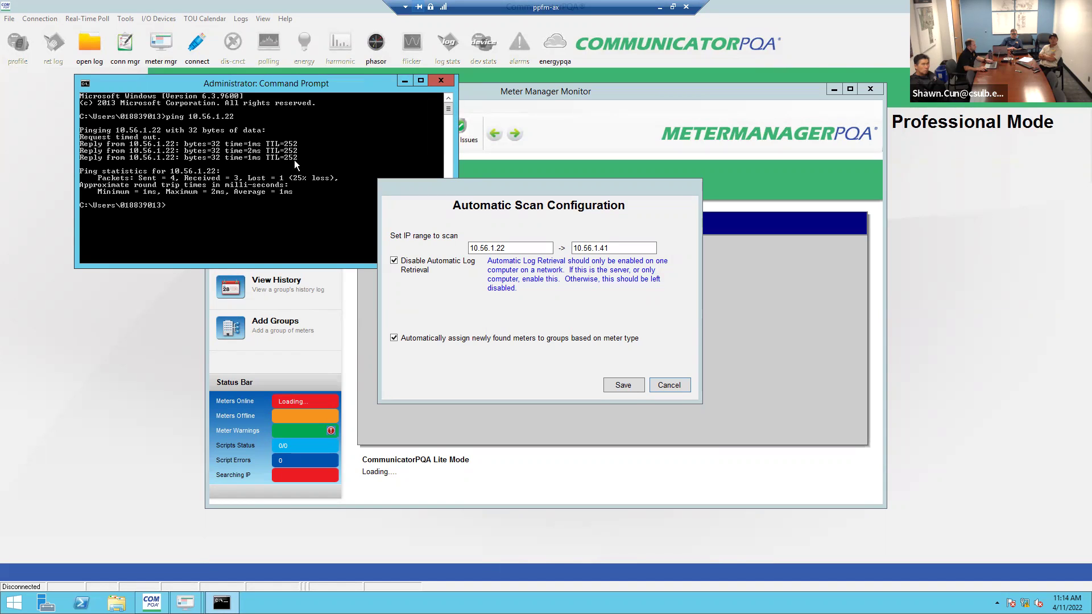
key("Up")
key("BackSpace")
key("BackSpace")
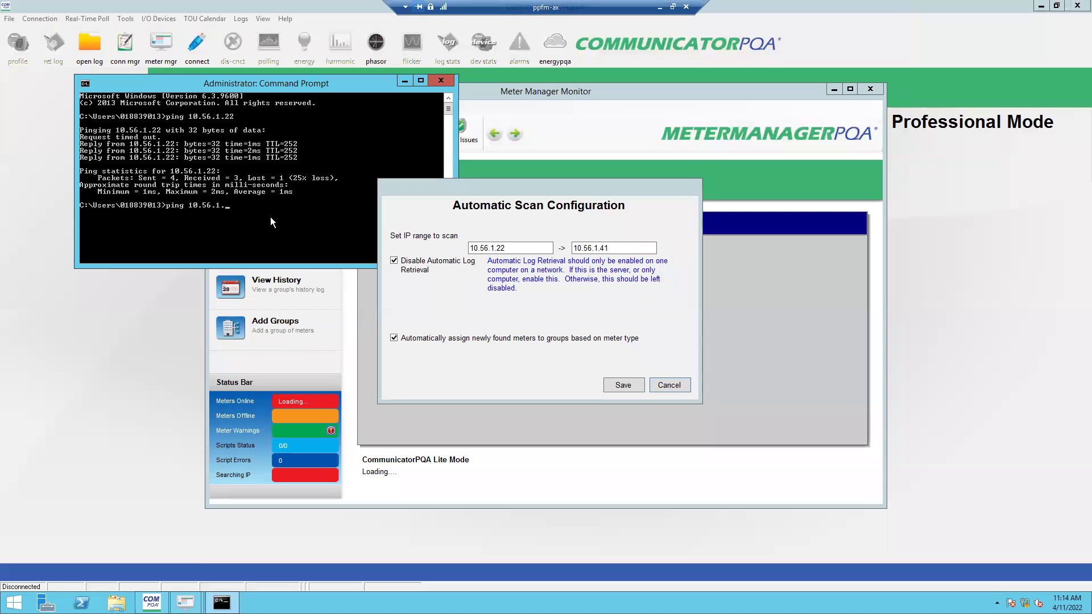
type("1")
key("BackSpace")
type("41")
key("Return")
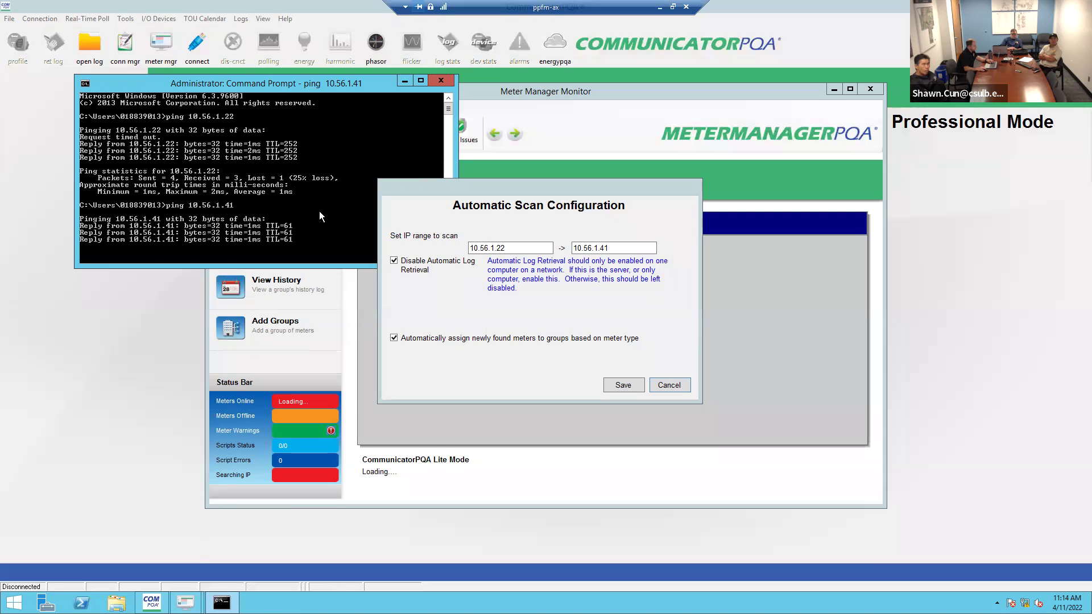
Step: Close Command Prompt, retry saving the scan range, dismiss the error and cancel
left_click(438, 80)
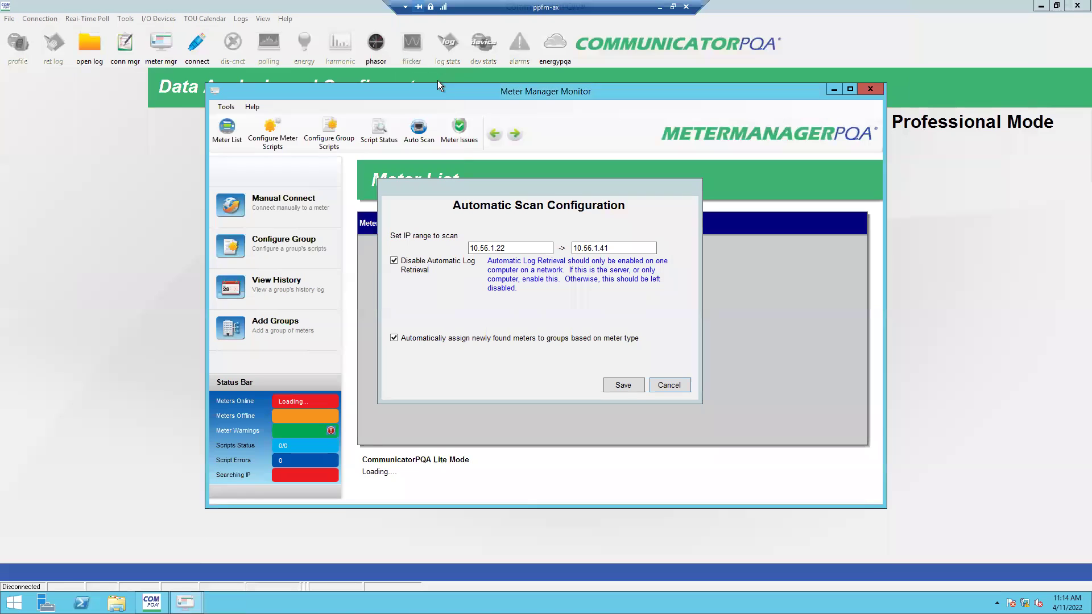
left_click(623, 385)
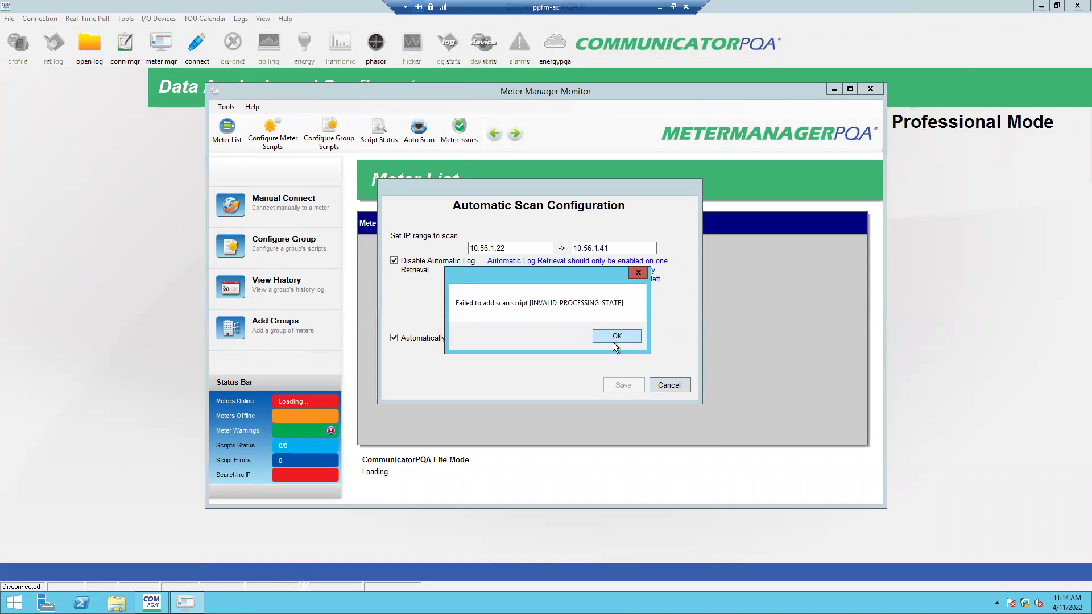
left_click(619, 341)
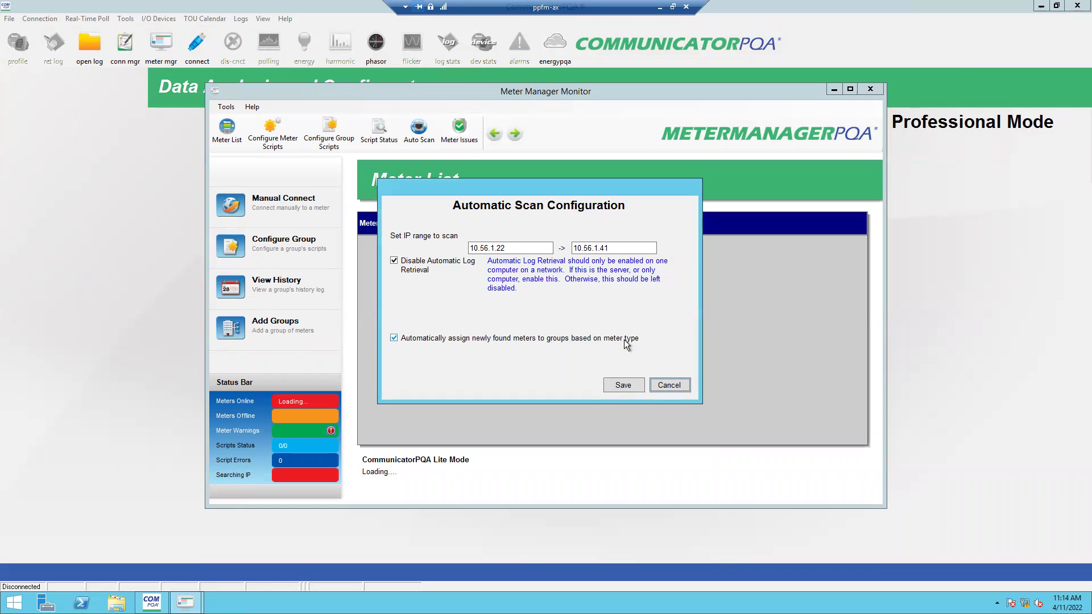
left_click(669, 386)
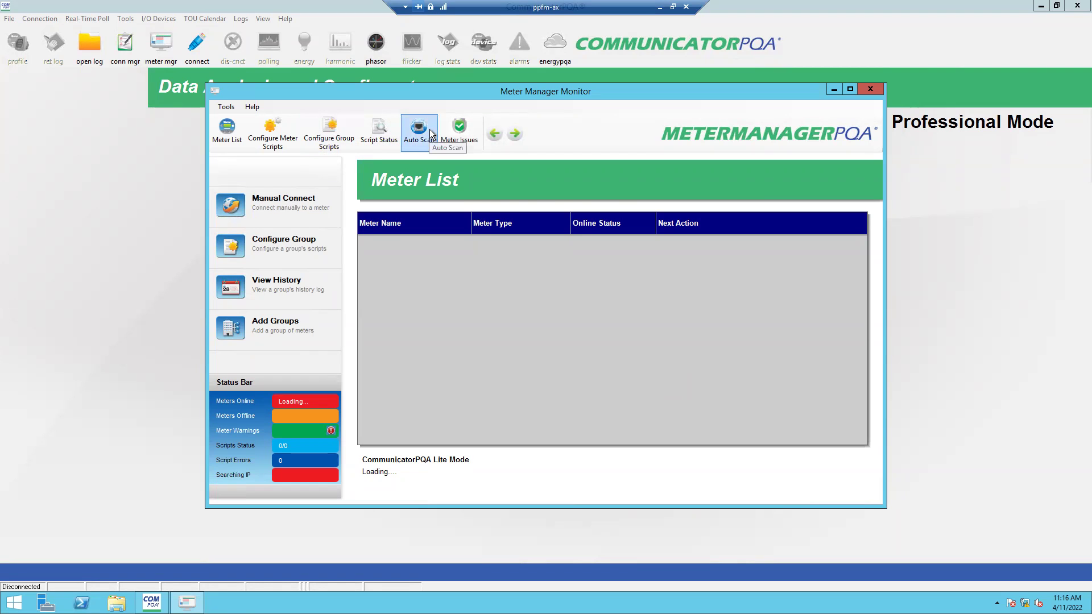
left_click(427, 131)
left_click(528, 254)
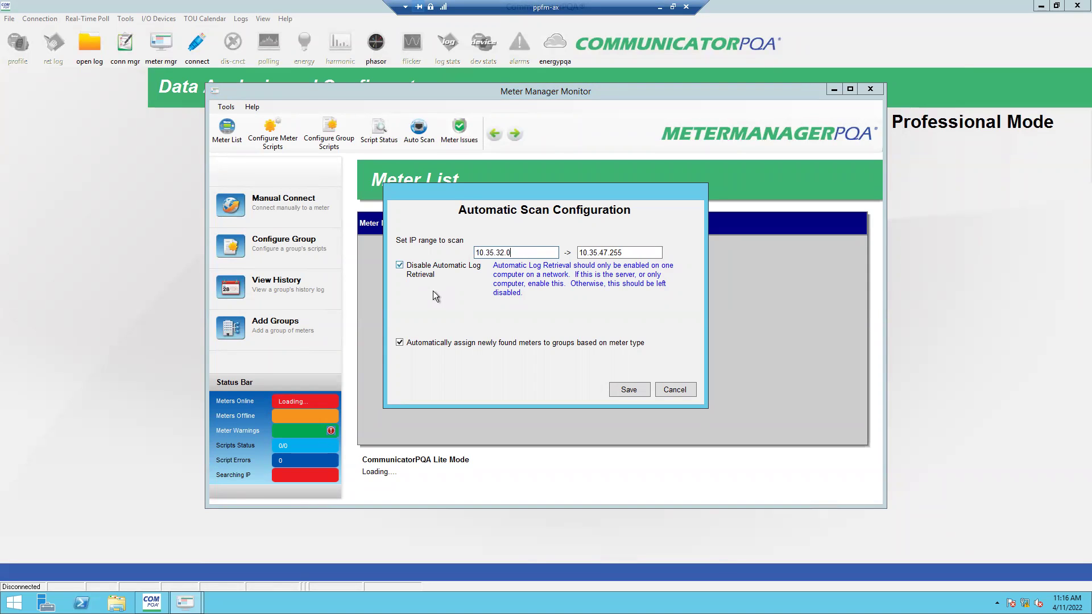
left_click(501, 253)
key("BackSpace")
key("BackSpace")
type("1.22")
left_click_drag(589, 252, 683, 254)
type("56.1.")
left_click(545, 252)
type(":502")
type("4")
type("1")
type(":")
type("502")
left_click(632, 390)
left_click(615, 340)
left_click(629, 333)
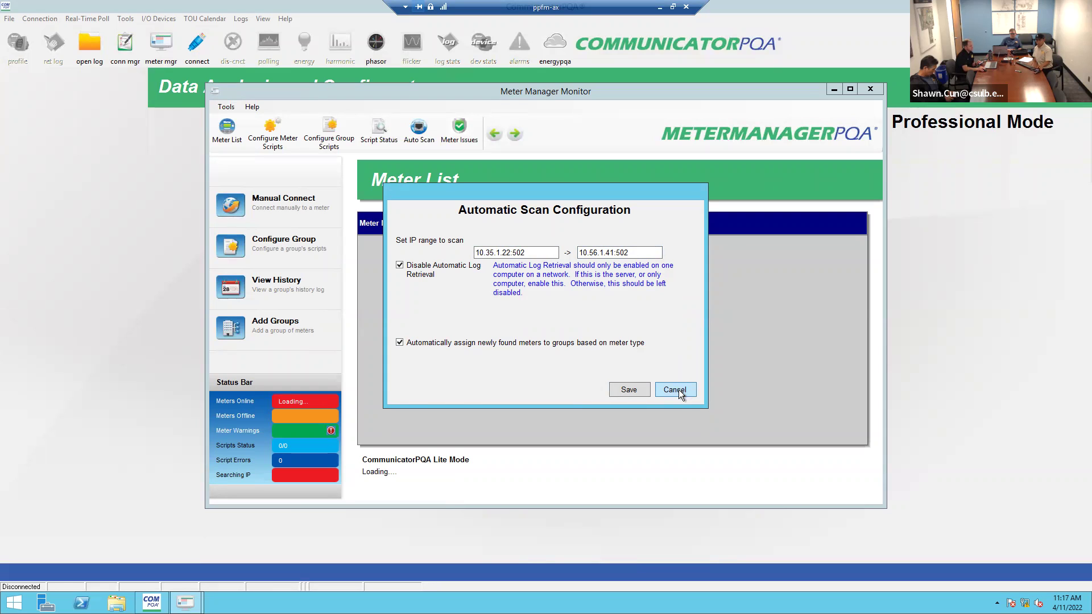
left_click(680, 392)
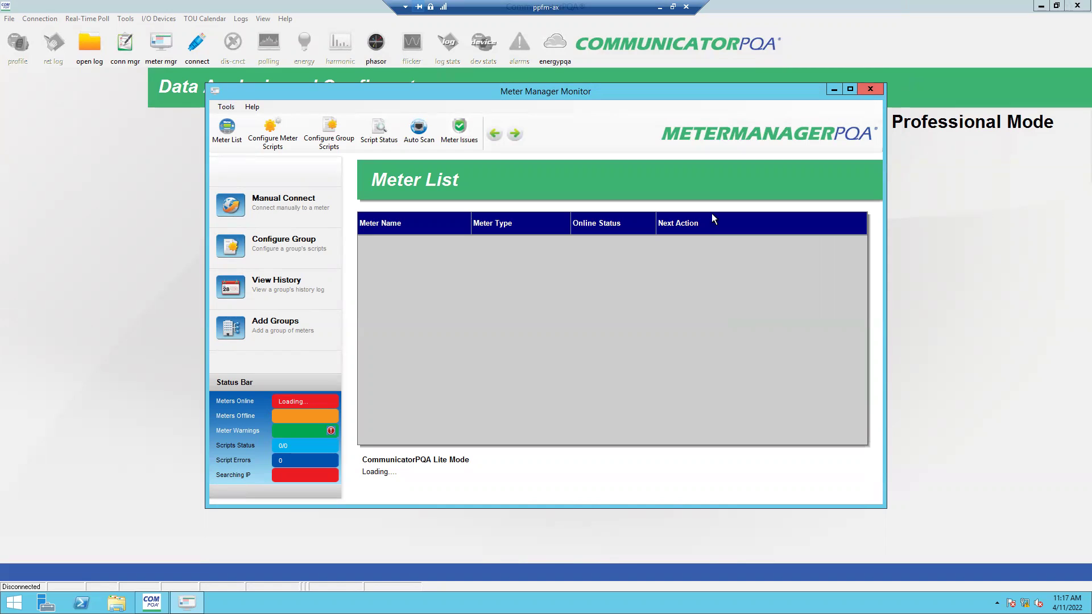
Step: Manually connect to the meter at IP 10.56.1.22 on port 502 and test the connection
left_click(269, 210)
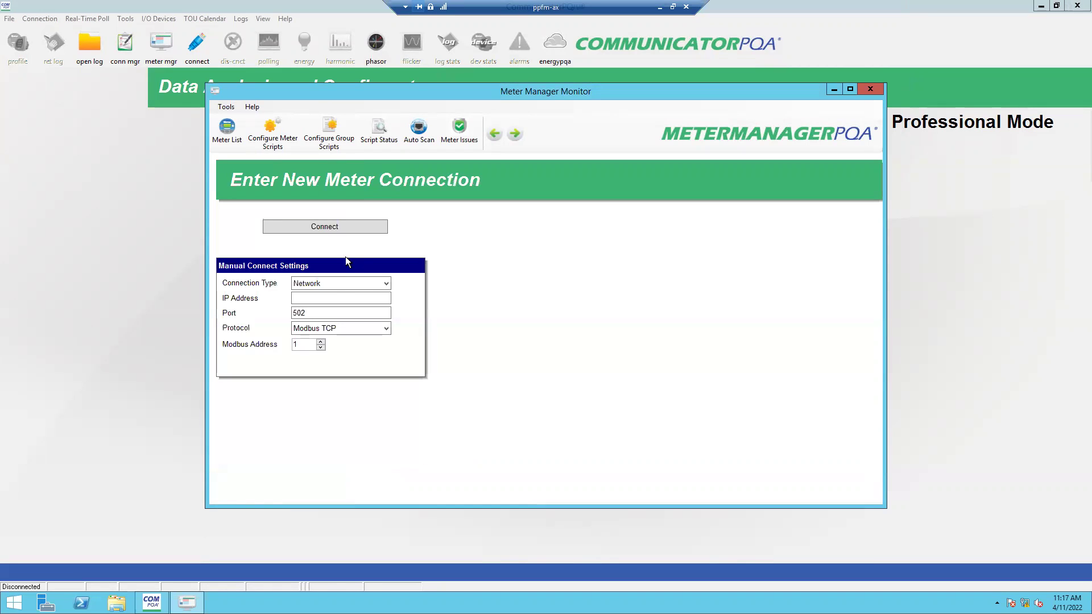
left_click(333, 298)
type("10.56.1.22")
left_click(316, 223)
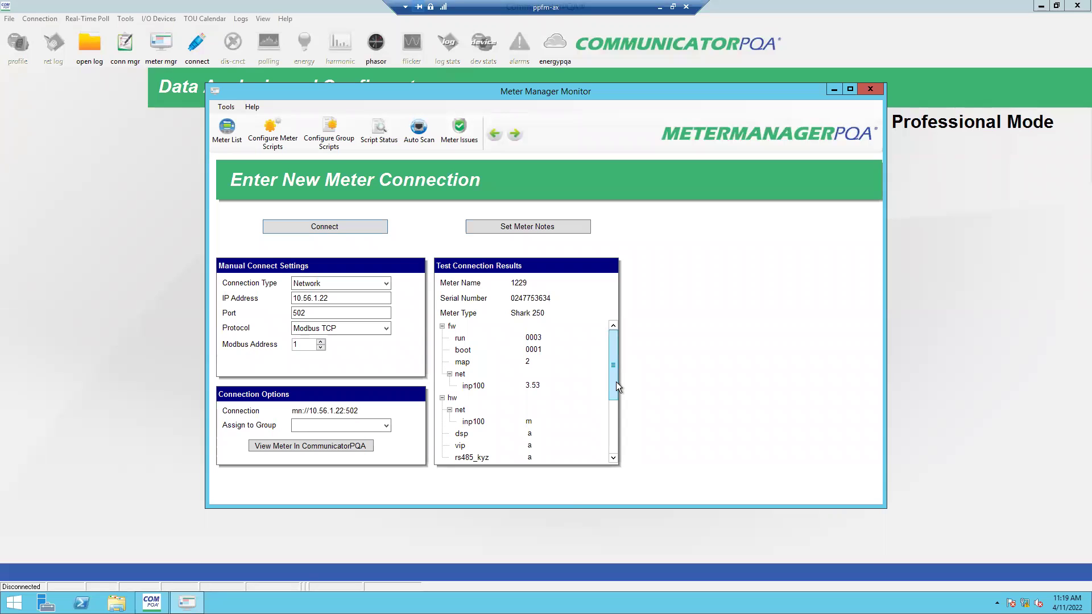
Step: In Auto Scan, enter the IP range 10.56.1.22 to 10.56.1.41
left_click(421, 140)
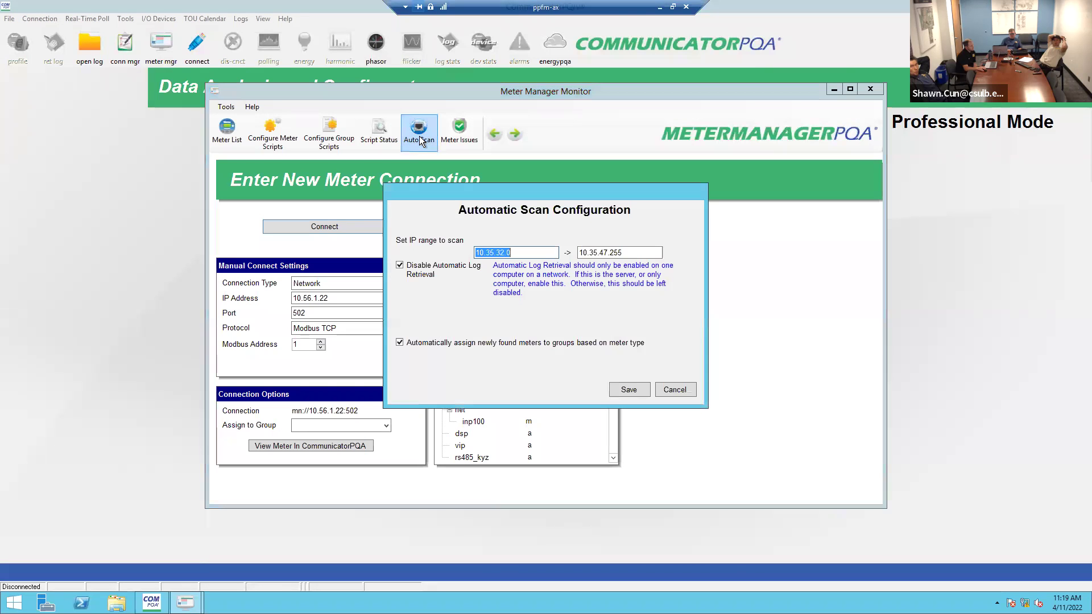
left_click(504, 254)
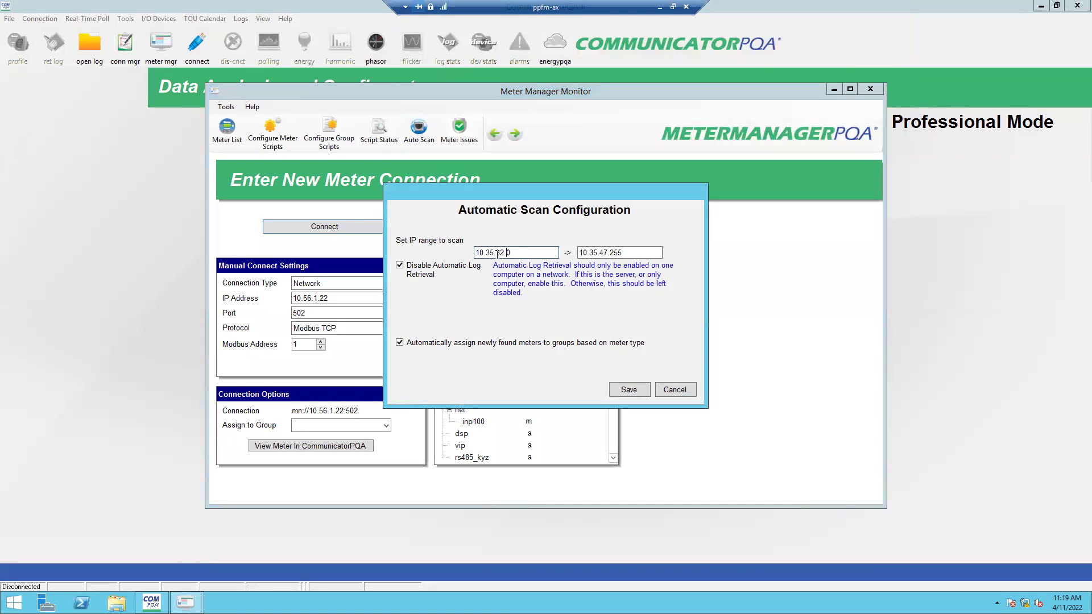
left_click_drag(489, 253, 579, 253)
key("BackSpace")
key("BackSpace")
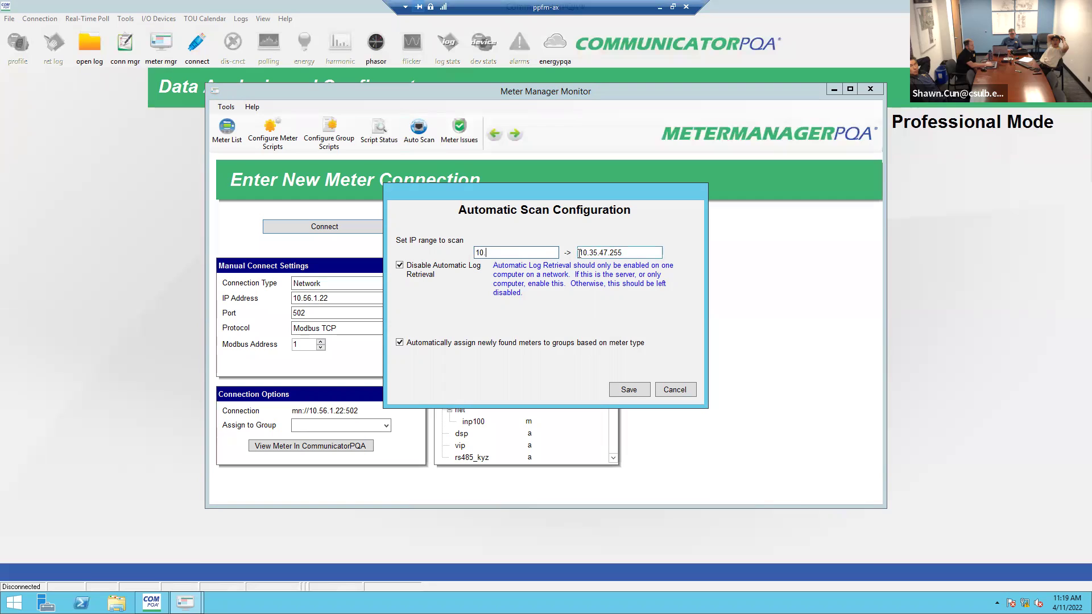
type("56.1.22")
key("Tab")
type("10.56.0")
key("BackSpace")
type("1.44")
key("BackSpace")
type("1")
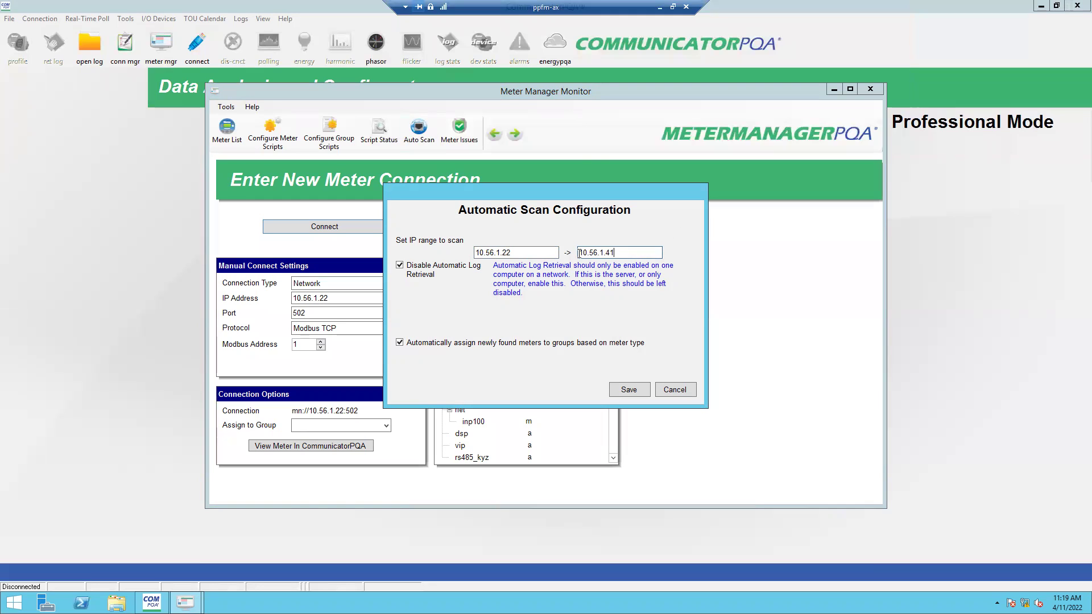
Step: Append port :502 to both the start and end addresses
left_click(535, 254)
left_click(636, 248)
left_click(553, 254)
type(":502")
key("Tab")
type(":502")
Step: Try saving the range, dismiss the scan script error, cancel, and close Meter Manager Monitor
left_click(629, 391)
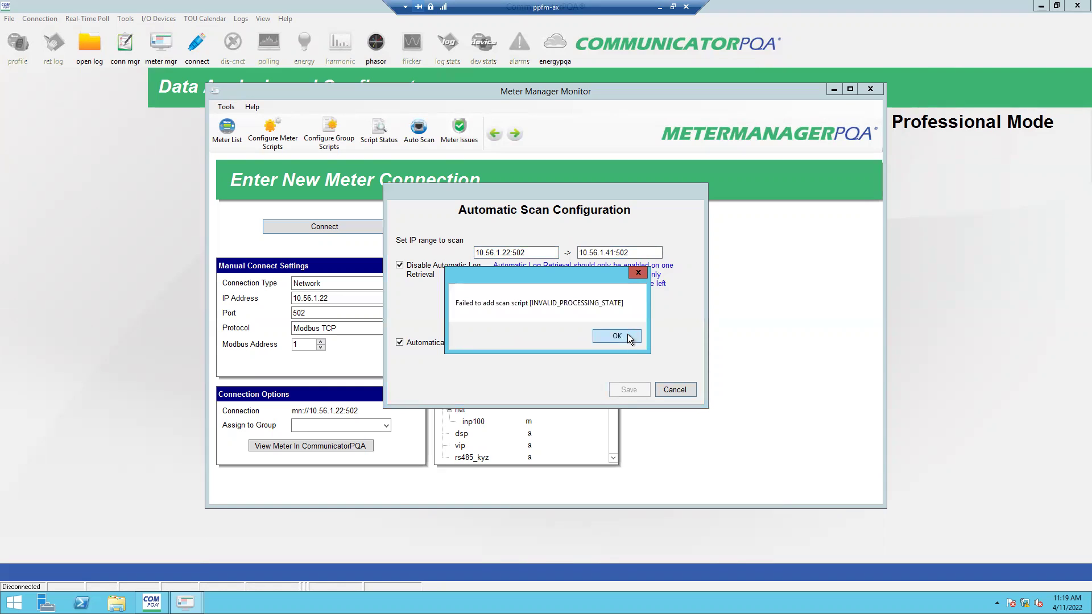
left_click(632, 338)
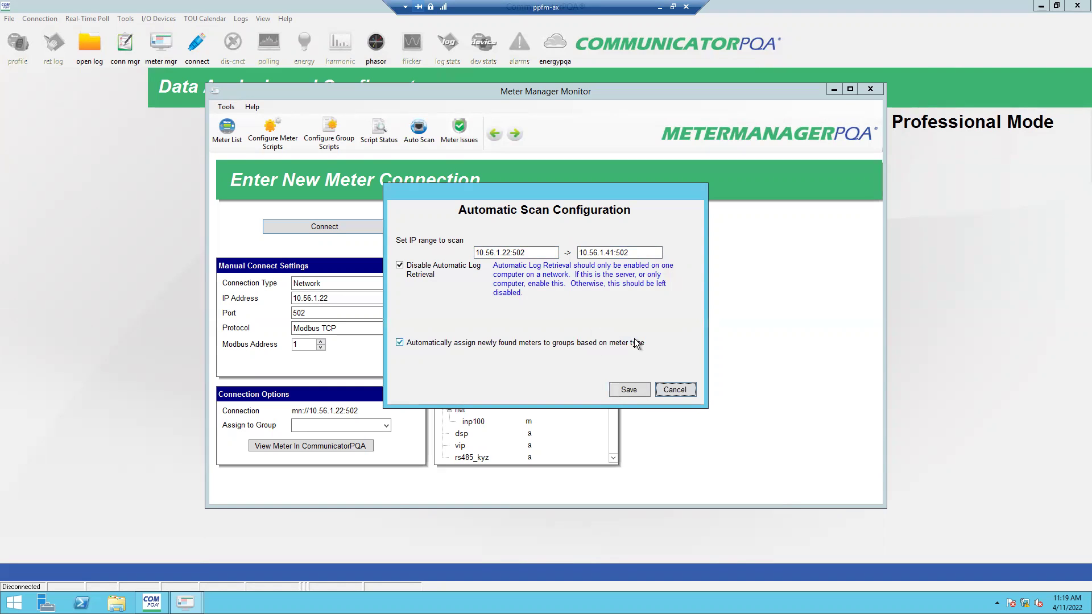
left_click(693, 390)
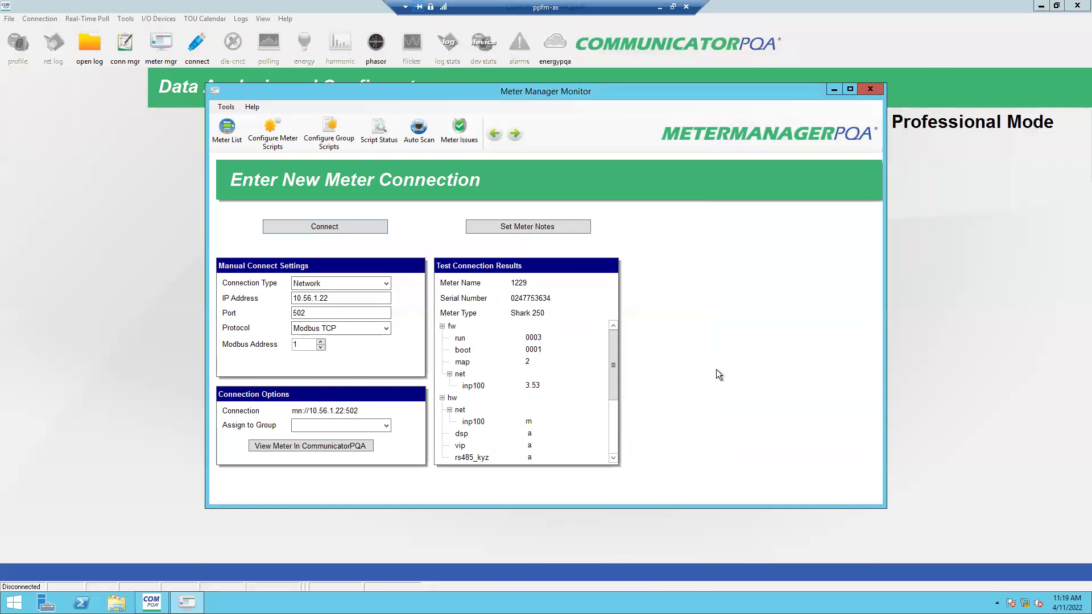
left_click(870, 89)
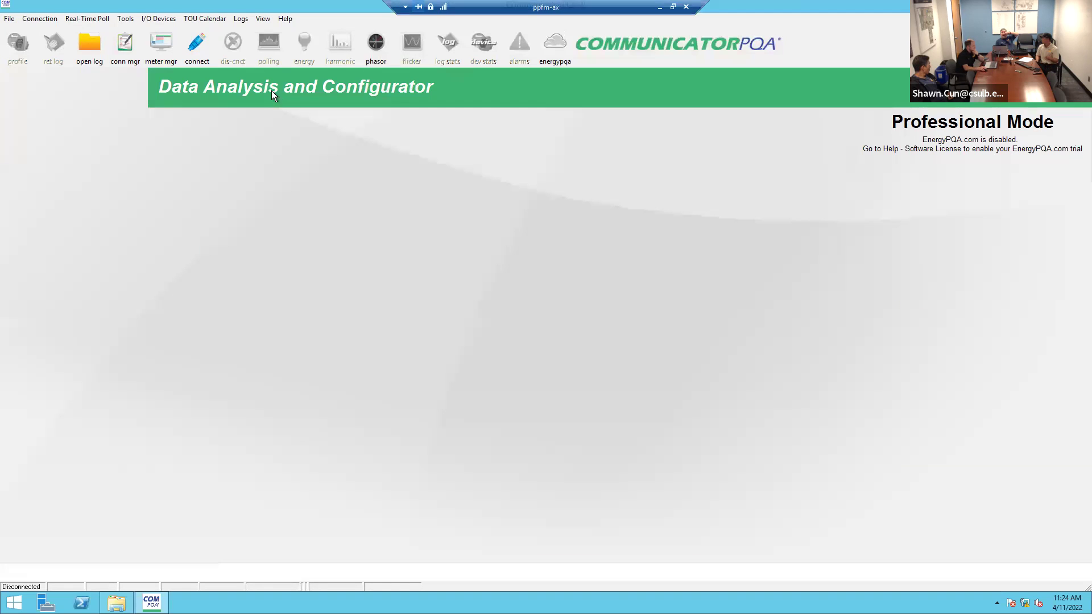
Step: Enter an Auto Scan range of 10.56.1.22 to 10.56.1.44 and enable auto-grouping by meter type
left_click(174, 51)
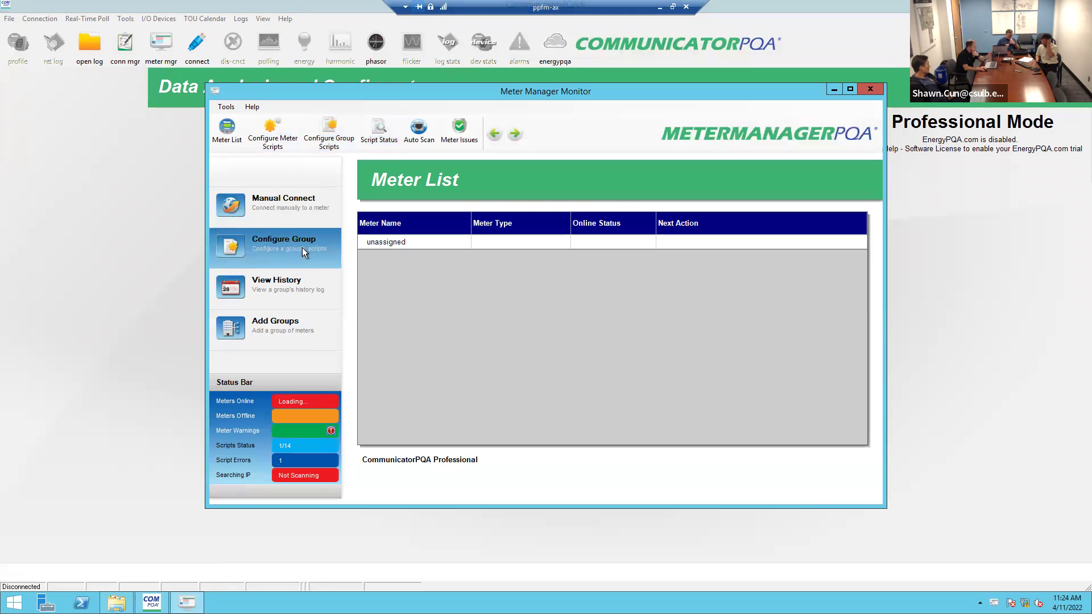
left_click(419, 128)
type("10.56.1.22")
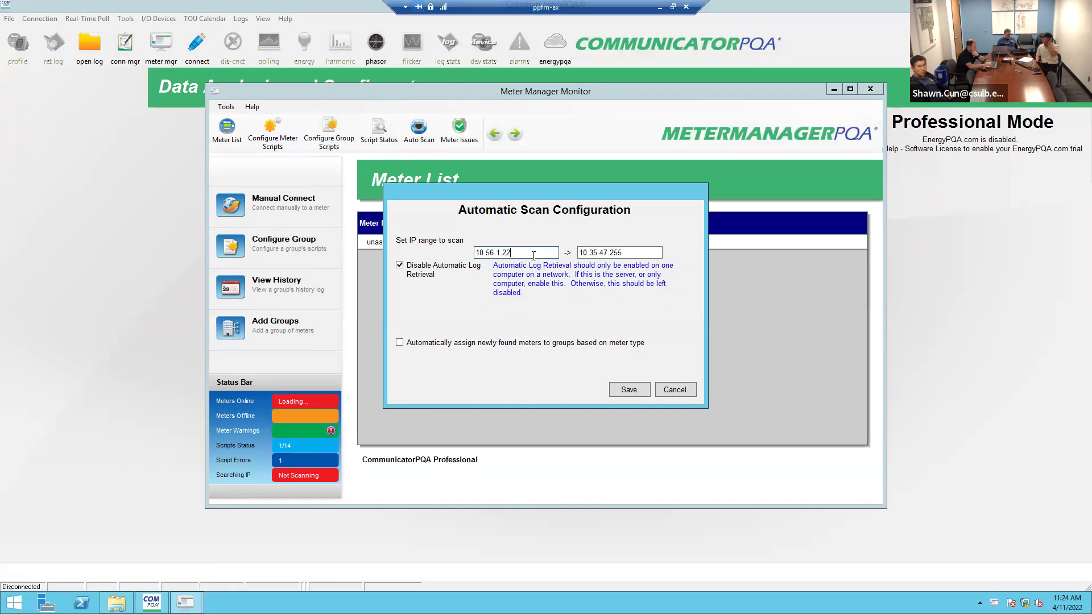
key("Tab")
type("10.56.1.44")
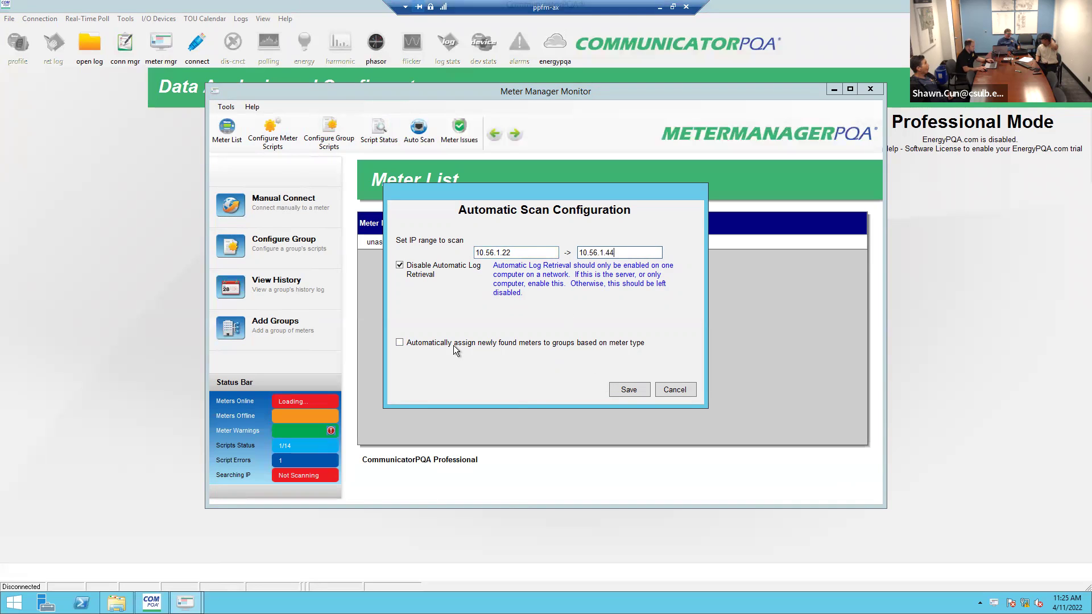
left_click(458, 347)
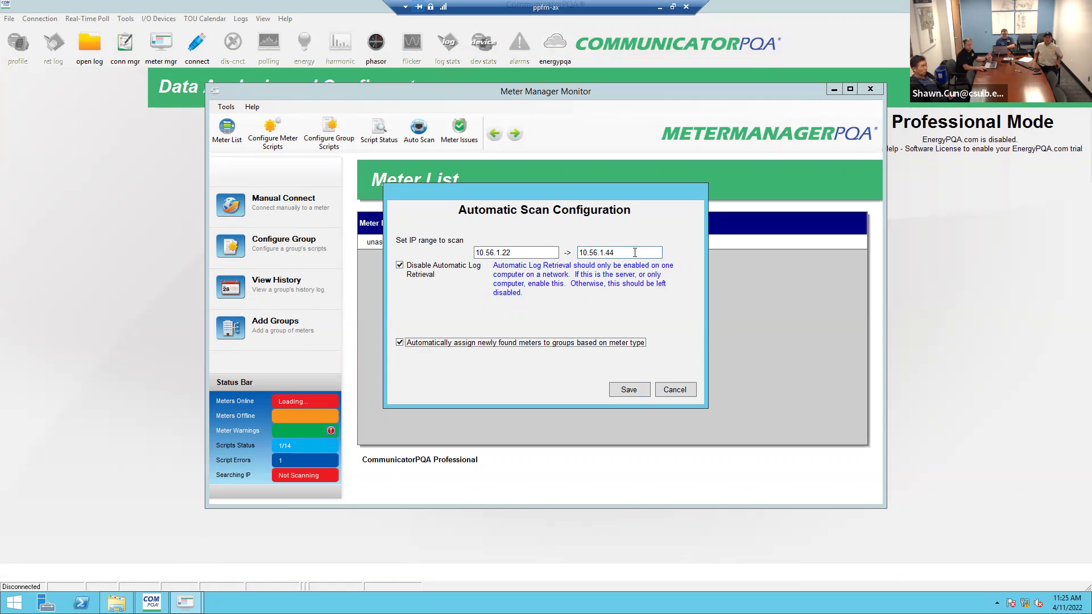
Step: Correct the end address to 10.56.1.41 and save the scan range
left_click(616, 252)
key("BackSpace")
type("1")
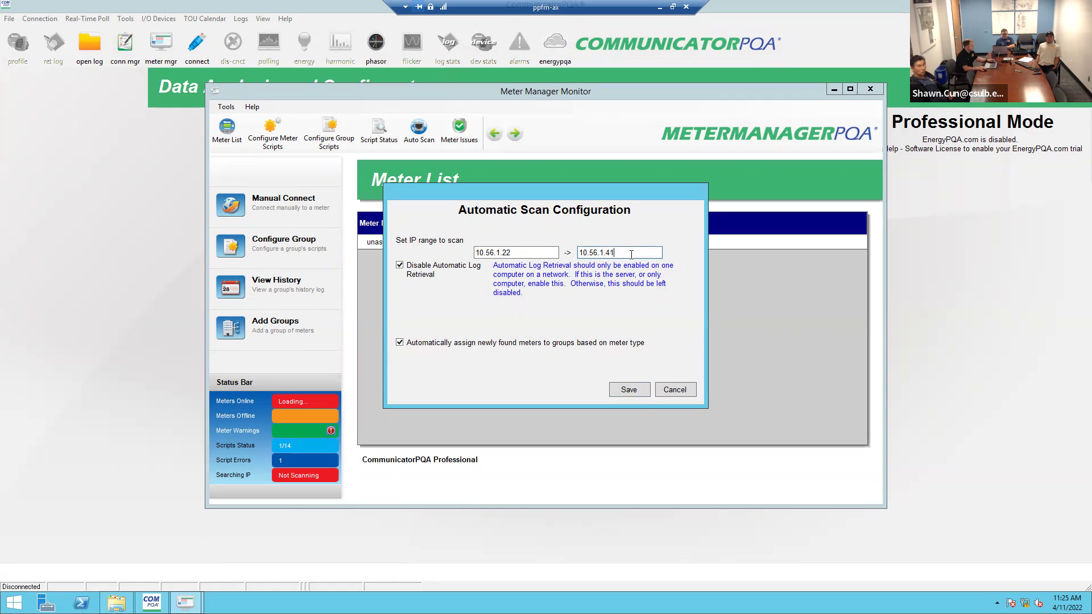
left_click(628, 390)
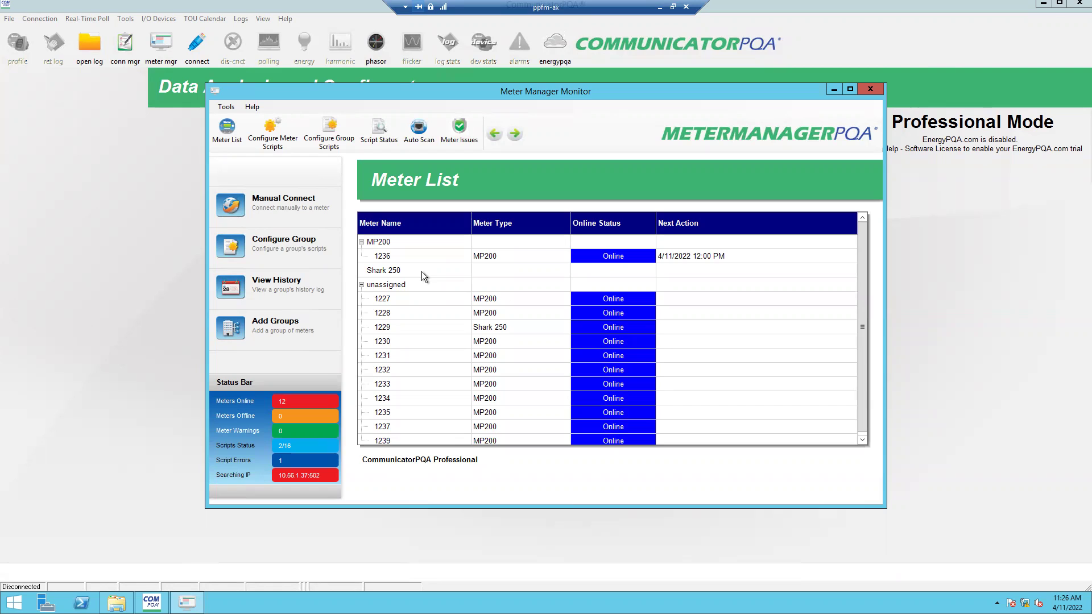
left_click(863, 439)
left_click_drag(859, 257, 861, 224)
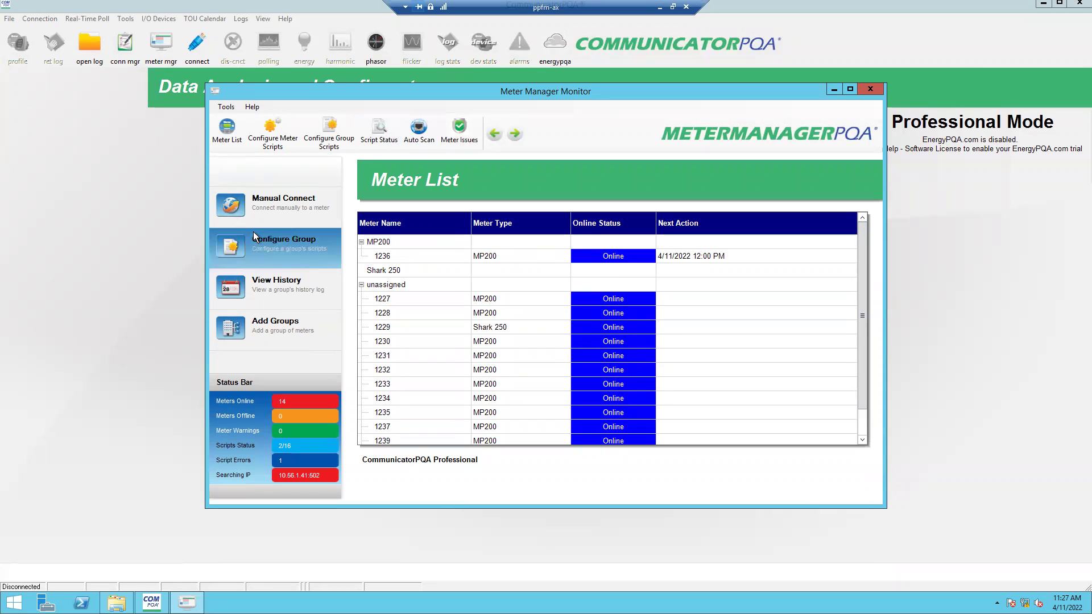
Step: Add the Connection column to the meter table and sort meters by connection address
left_click(409, 230)
right_click(424, 224)
left_click(465, 231)
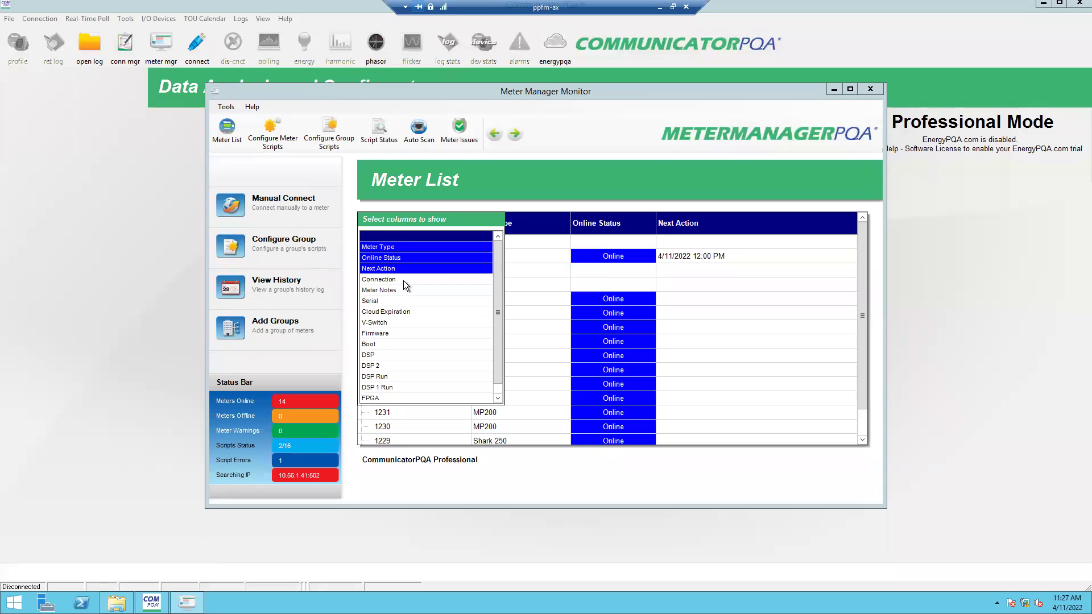
scroll(411, 376, "down", 1)
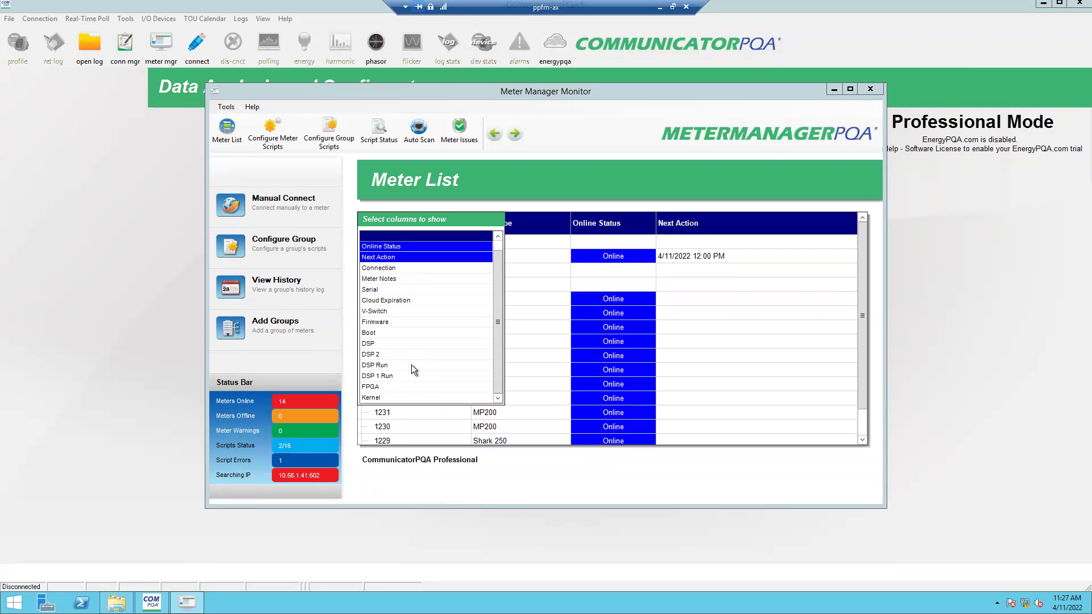
left_click(412, 267)
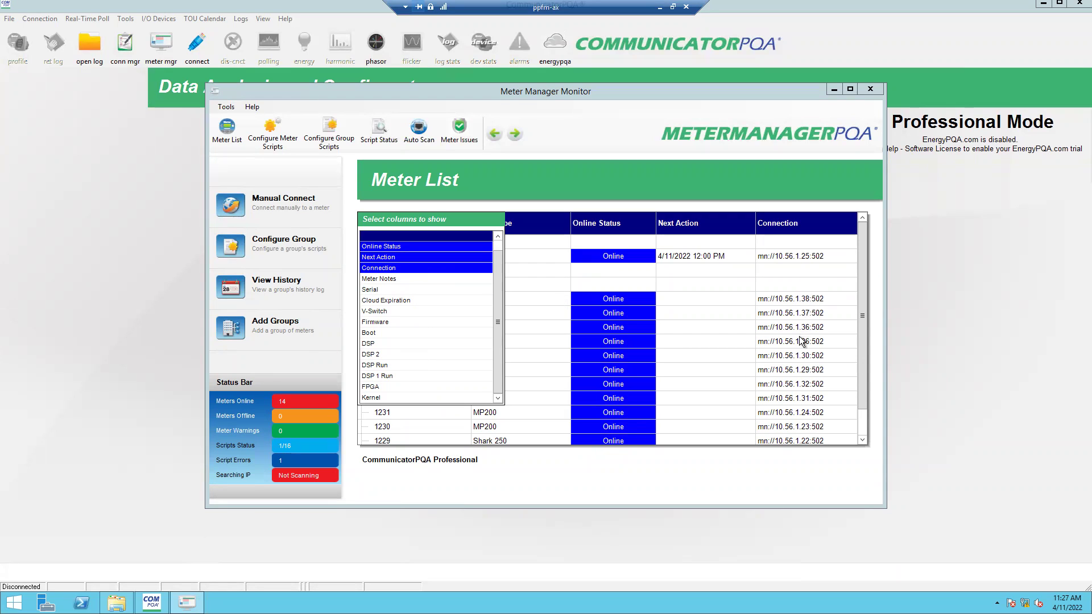
left_click(814, 223)
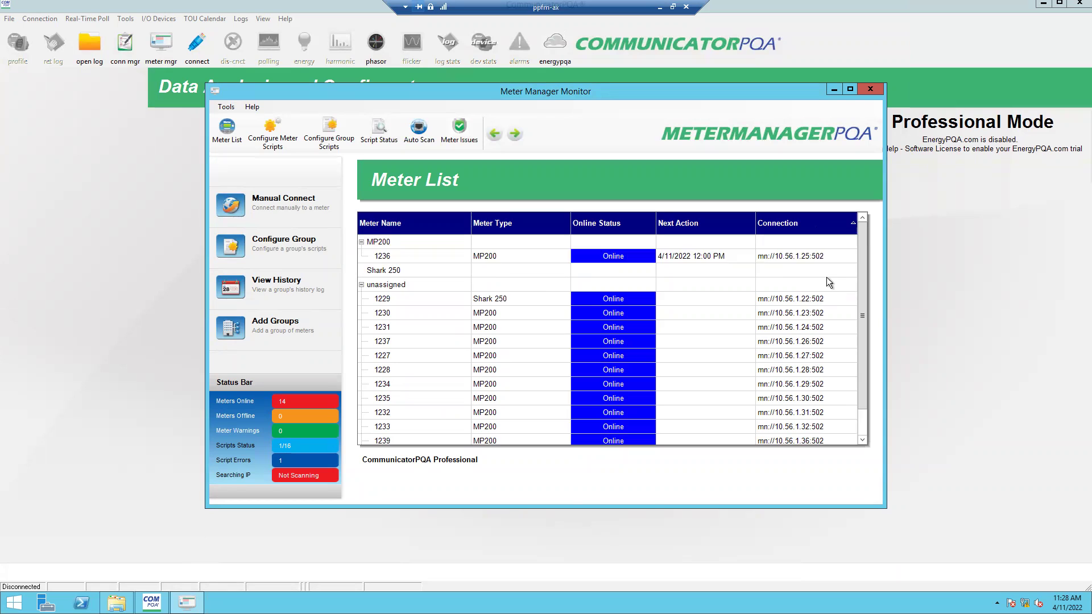
scroll(826, 278, "down", 1)
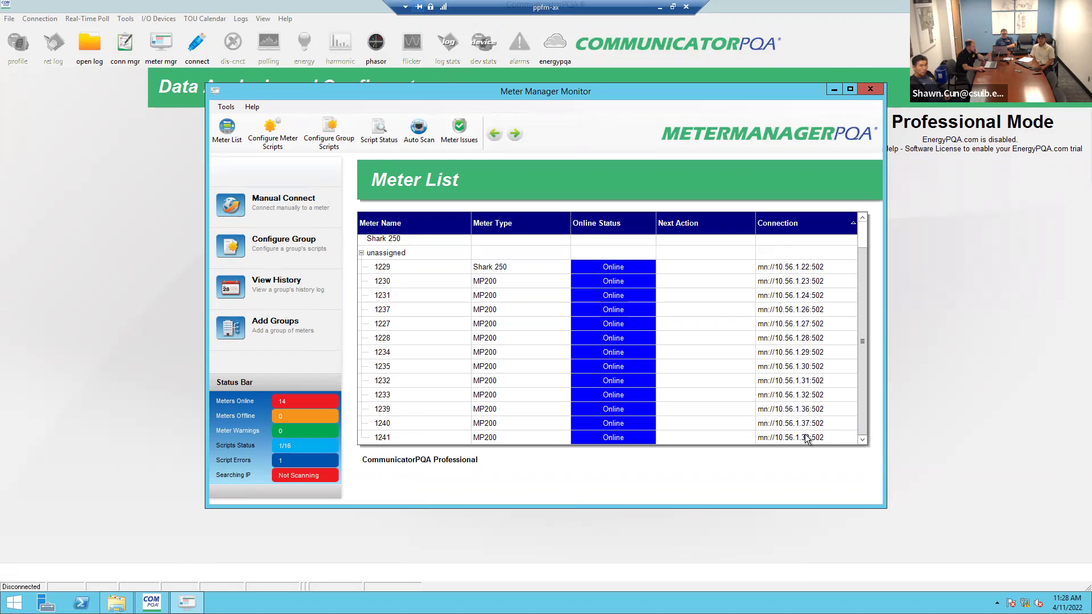
left_click_drag(860, 431, 861, 353)
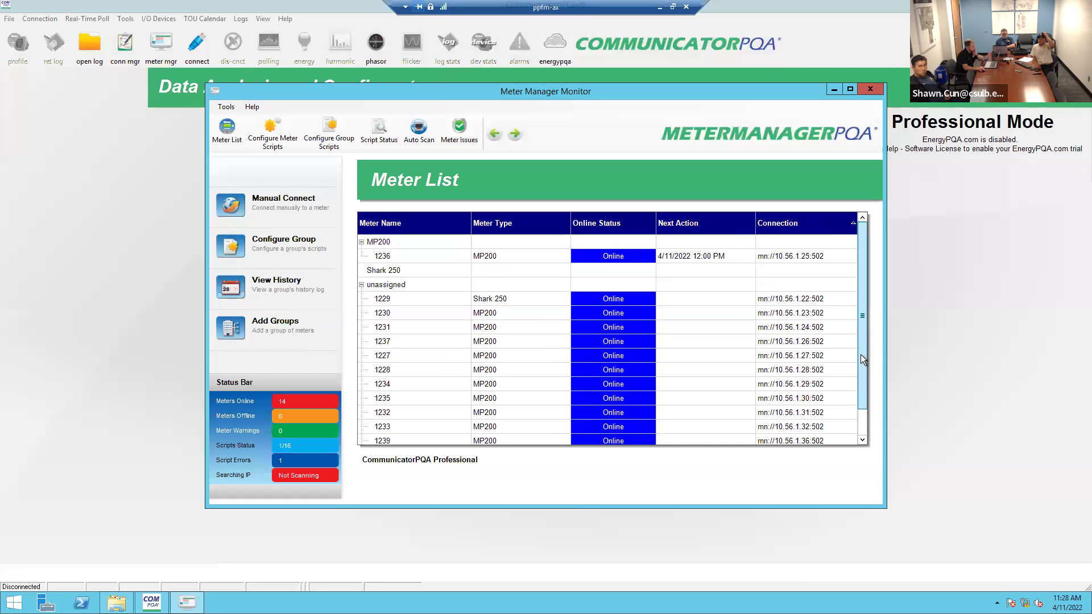
left_click_drag(860, 393, 865, 439)
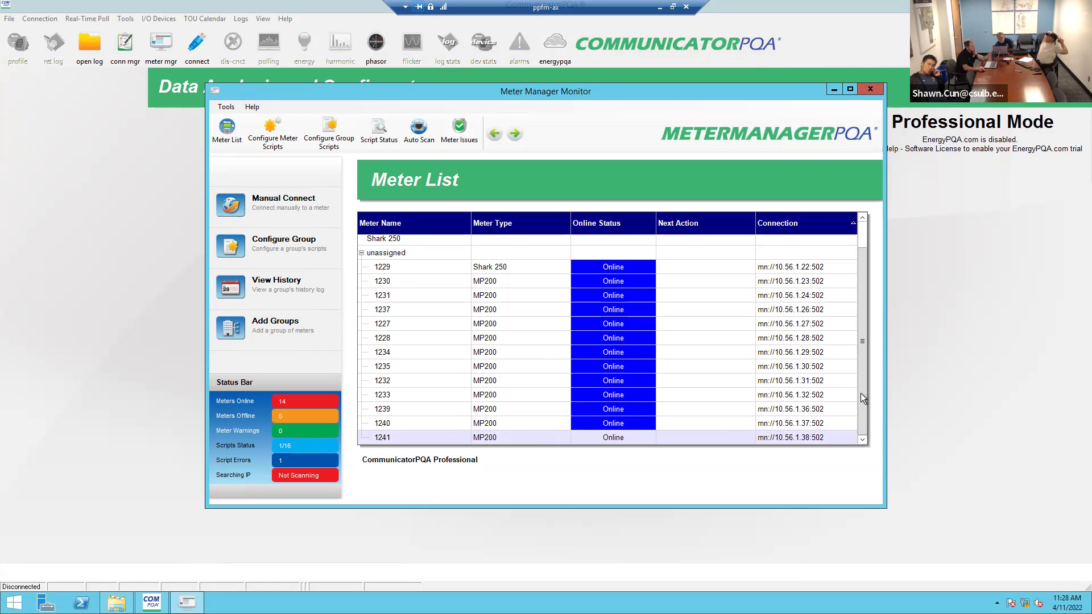
scroll(864, 301, "up", 1)
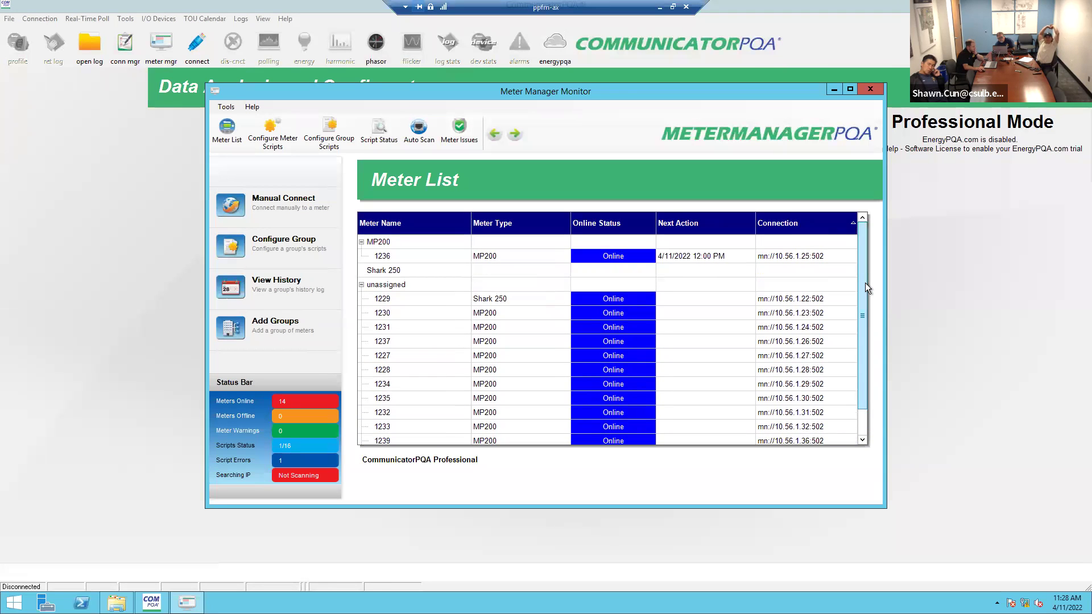
left_click_drag(862, 282, 862, 296)
scroll(861, 296, "down", 1)
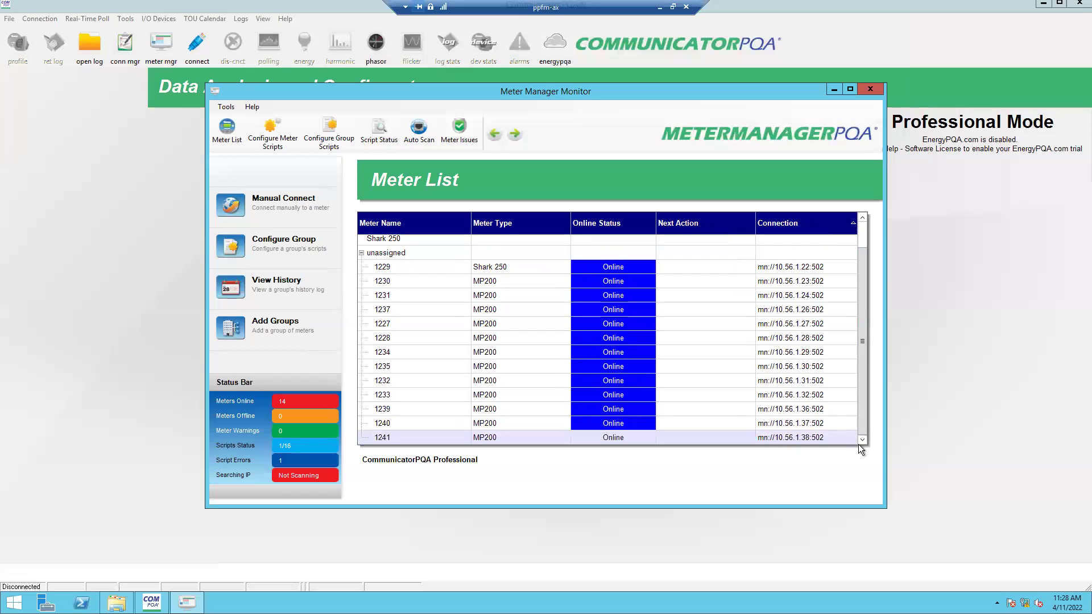
left_click_drag(861, 411, 857, 353)
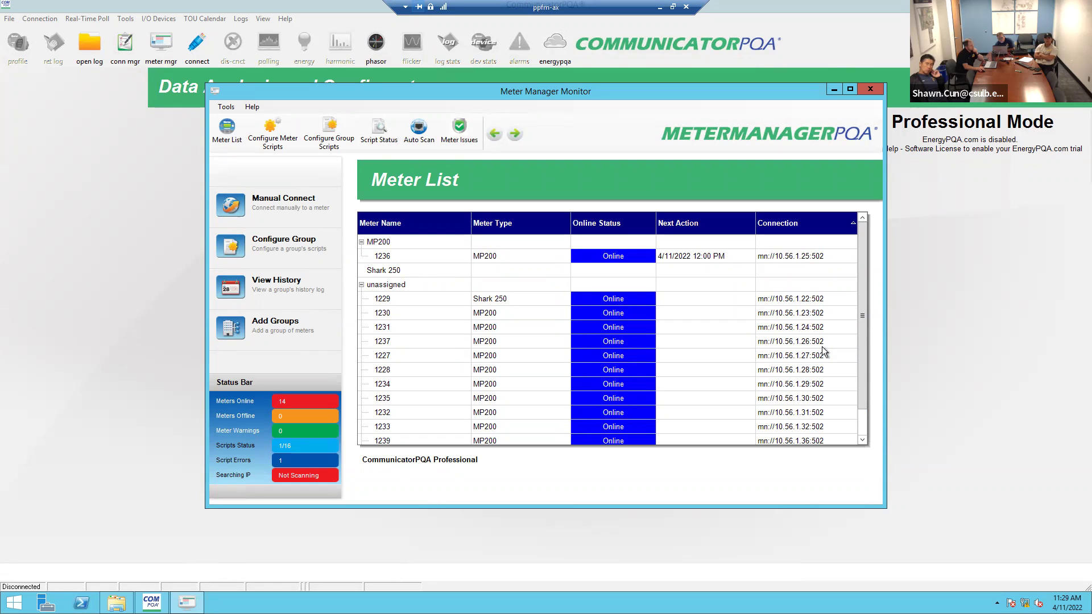
Step: Check meters 1229, 1230 and 1241, toggle the unassigned group, then open meter 1236's actions
left_click(438, 297)
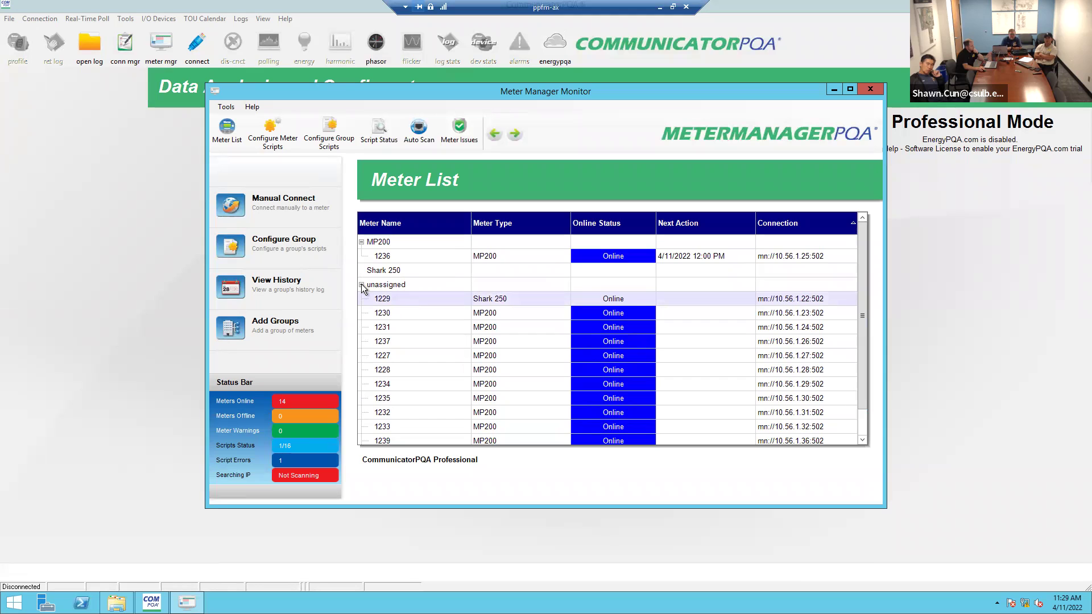
left_click(474, 315)
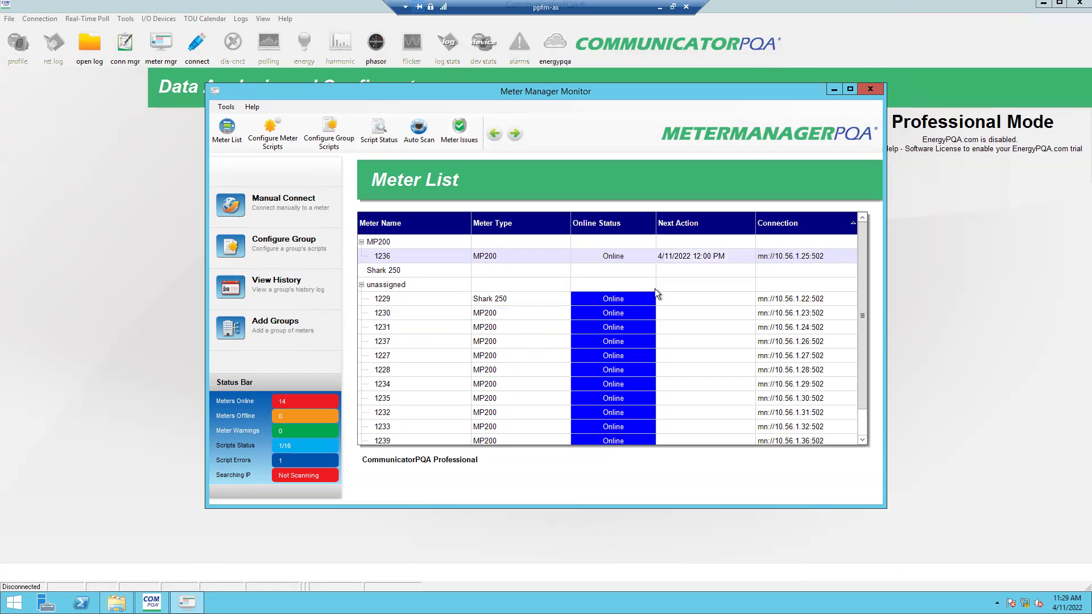
scroll(725, 322, "down", 1)
left_click(824, 437)
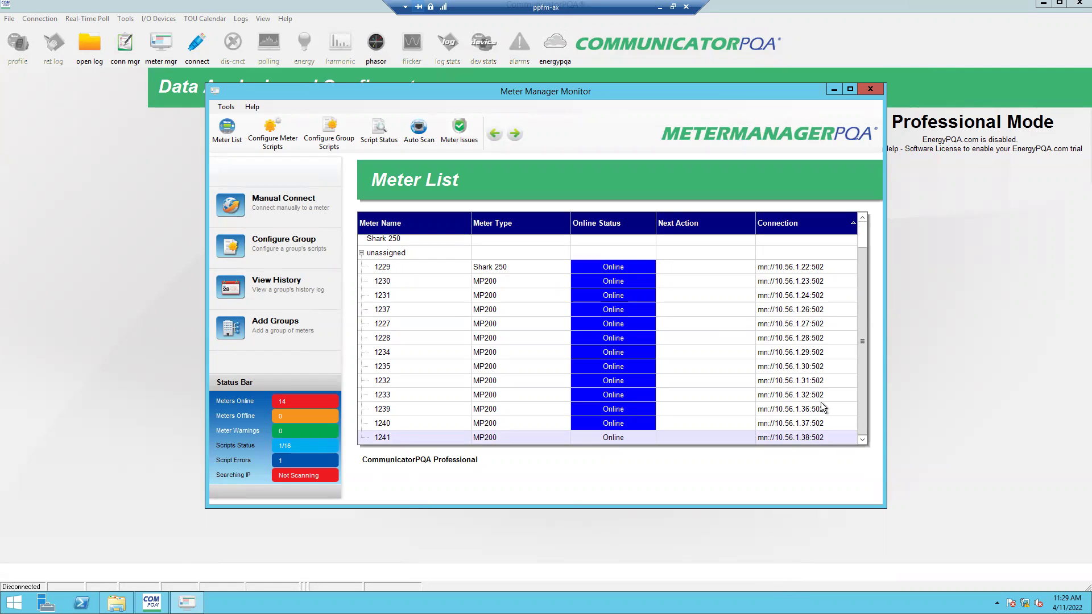
scroll(821, 408, "up", 1)
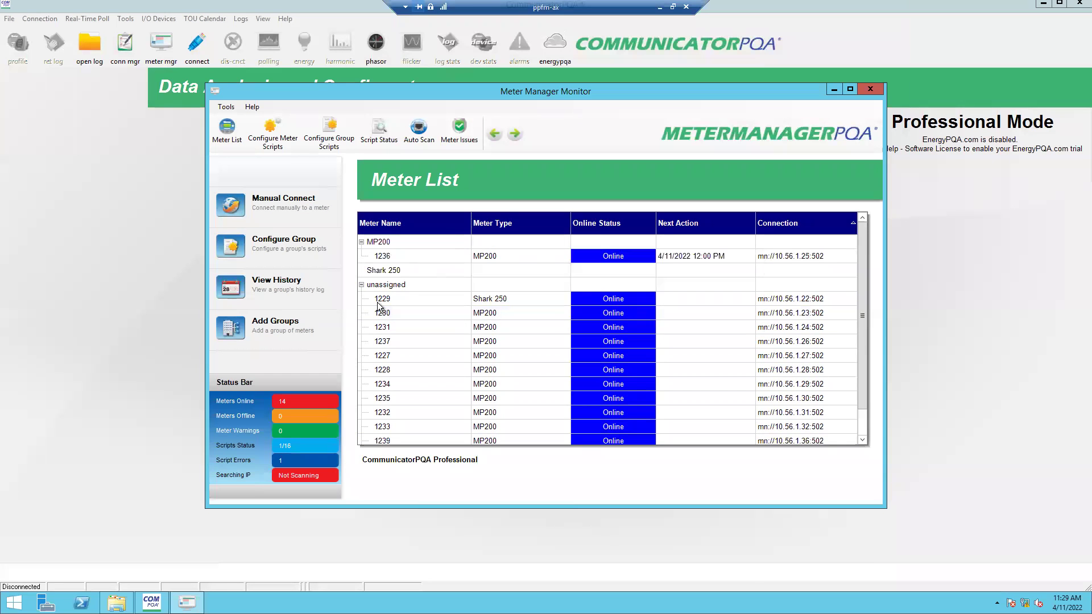
left_click(361, 285)
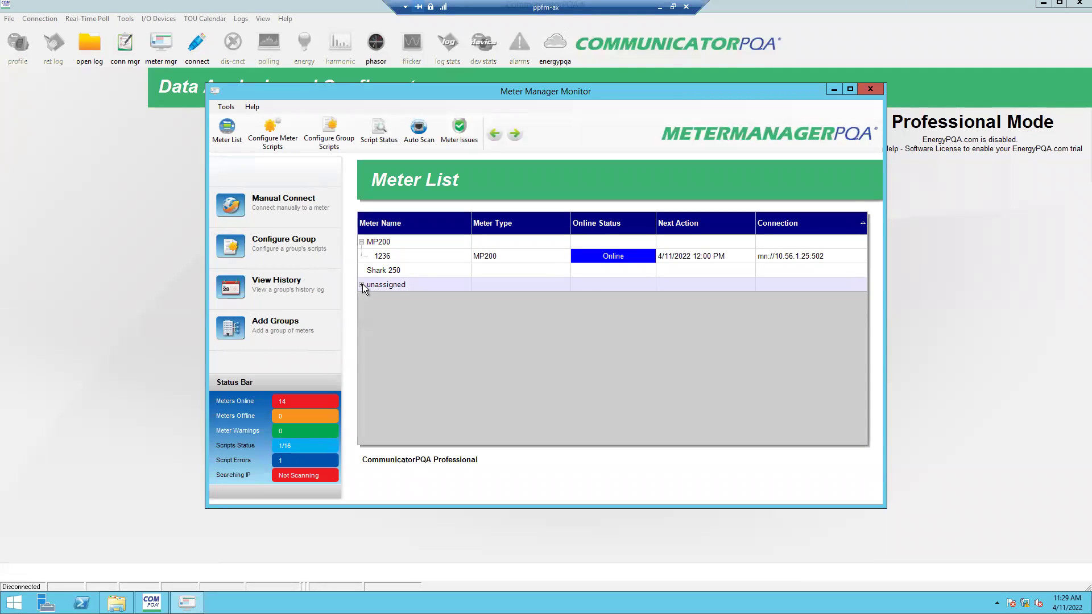
left_click(362, 285)
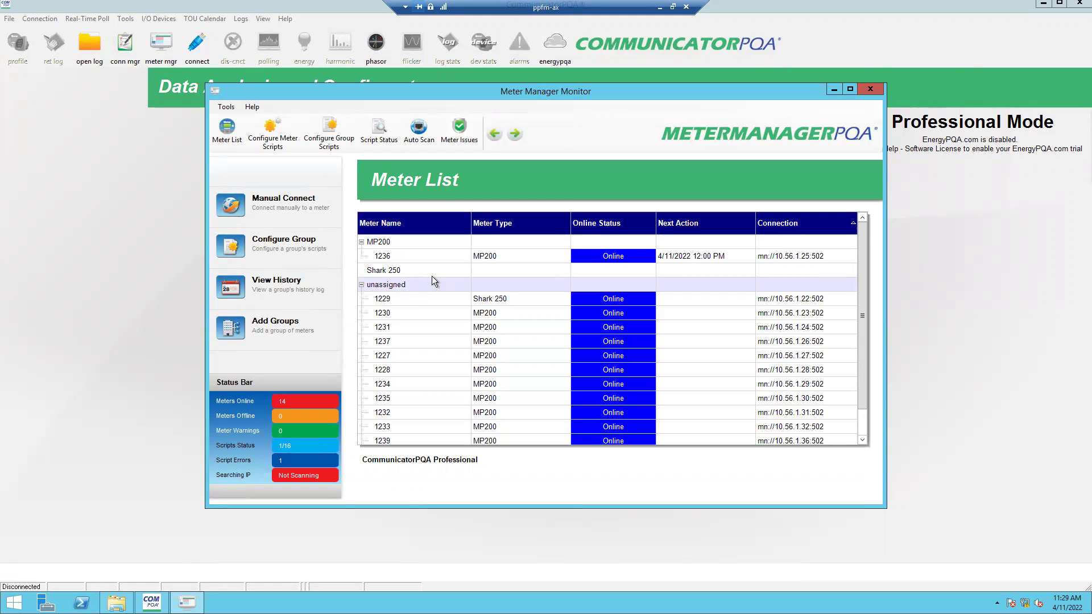
right_click(397, 257)
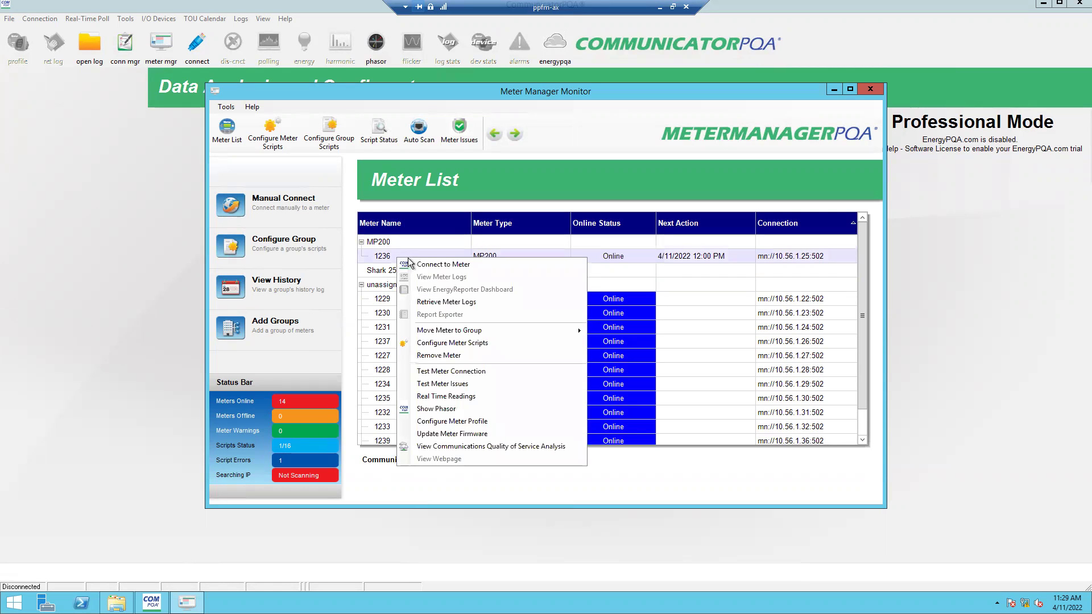
mouse_move(456, 334)
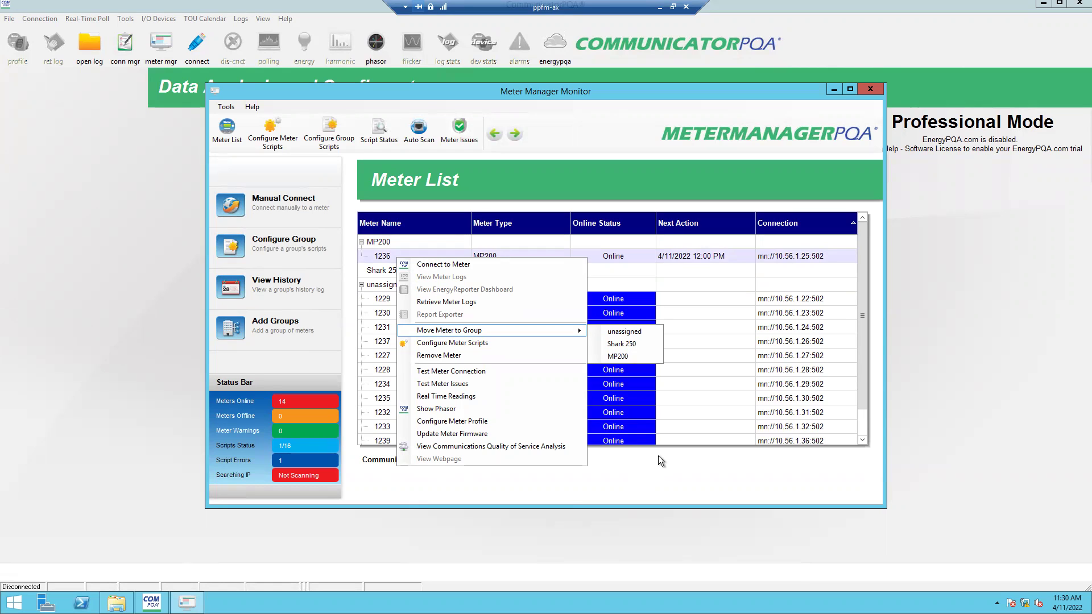
left_click(676, 470)
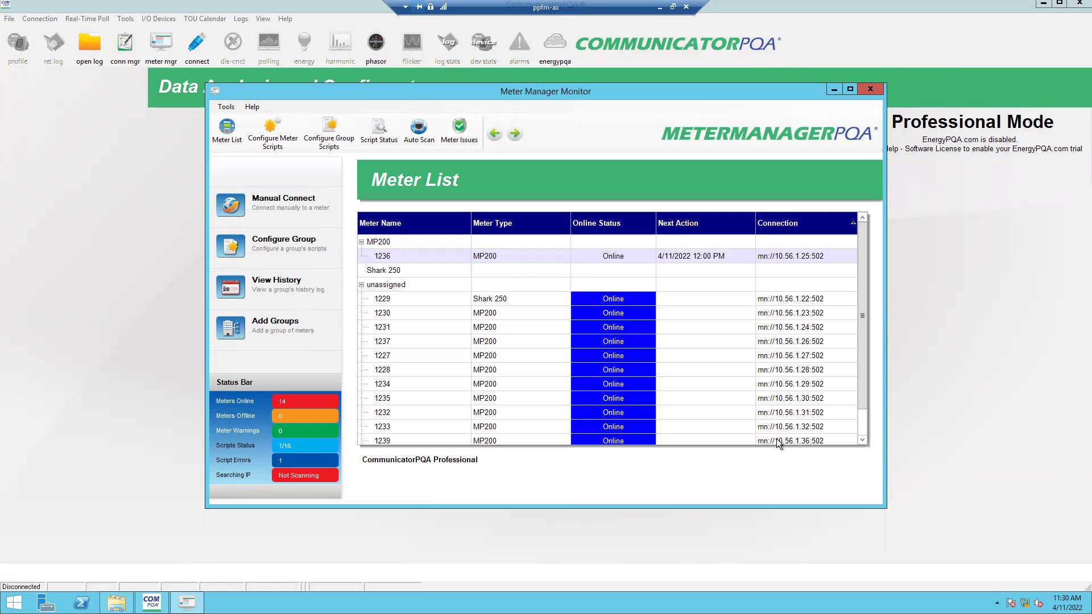
left_click(862, 431)
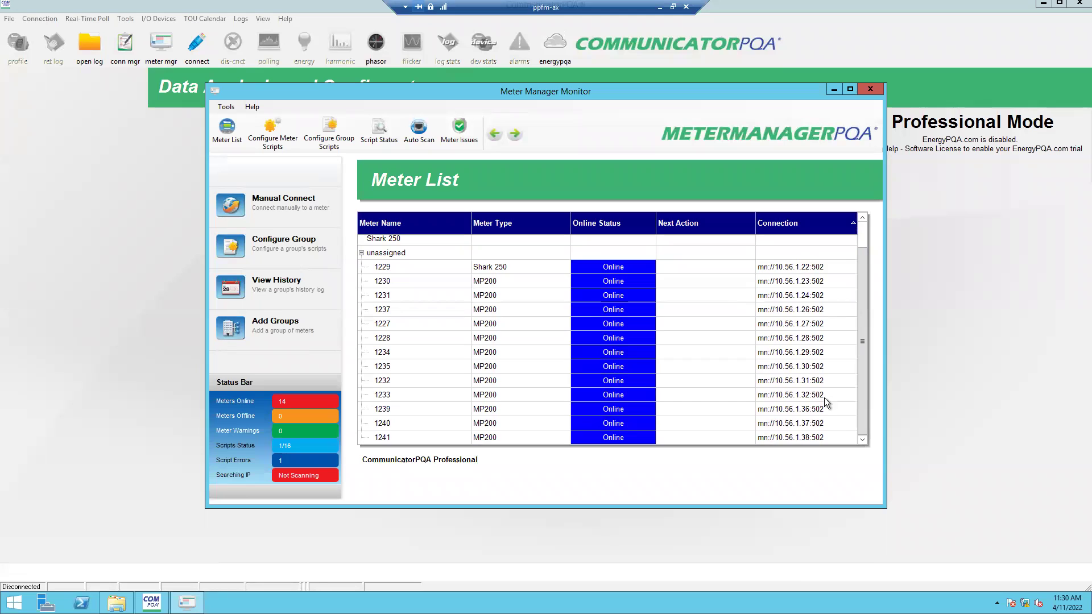
left_click_drag(861, 340, 861, 302)
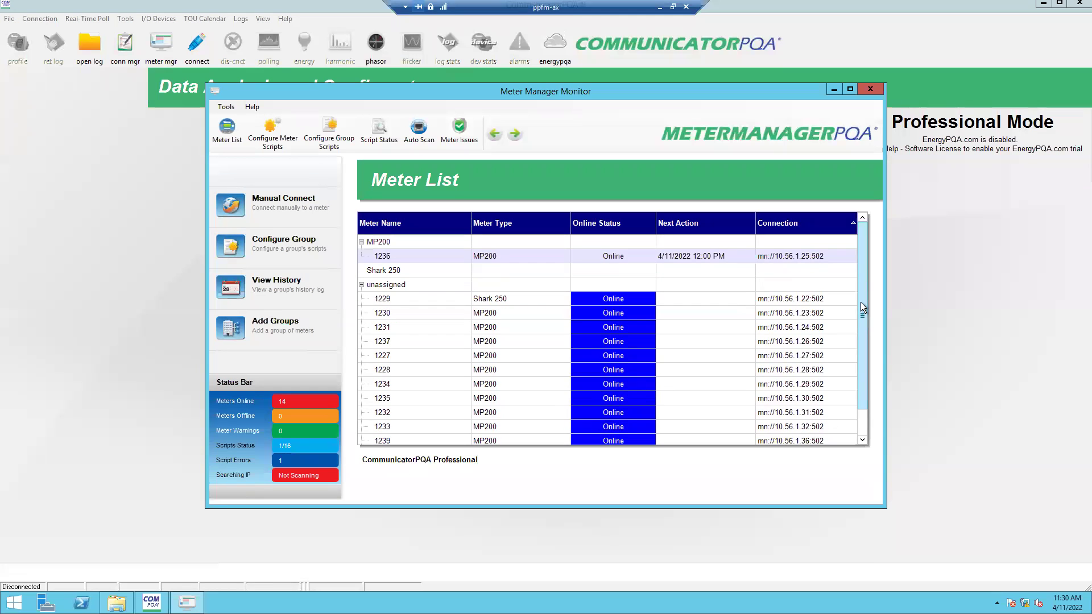
left_click(392, 300)
left_click(392, 255)
right_click(418, 258)
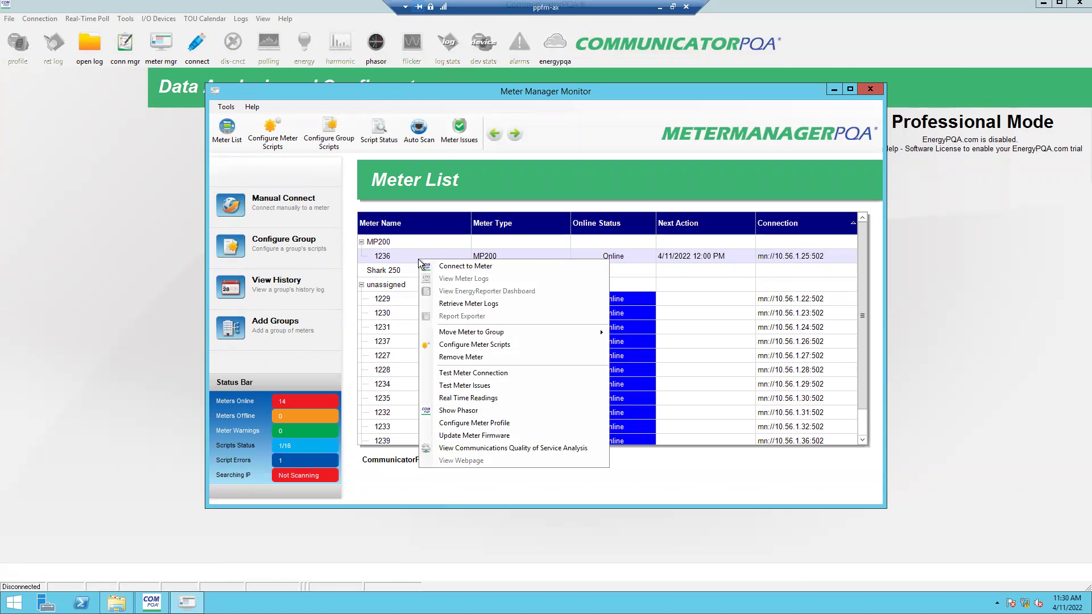
right_click(550, 228)
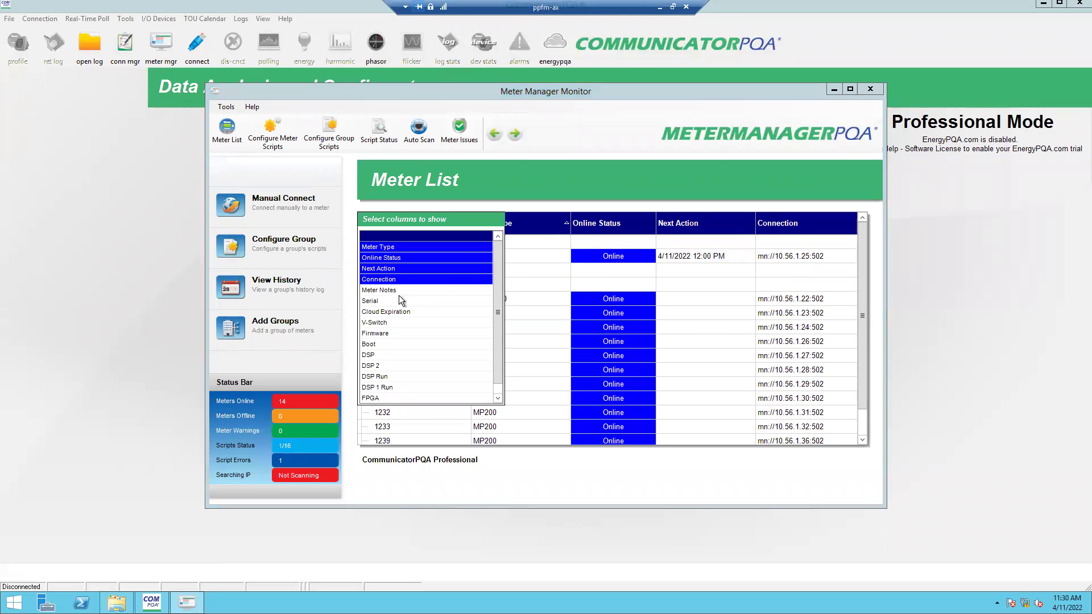
Step: Add the Meter Notes column to the meter table and select meter 1236
scroll(387, 353, "down", 1)
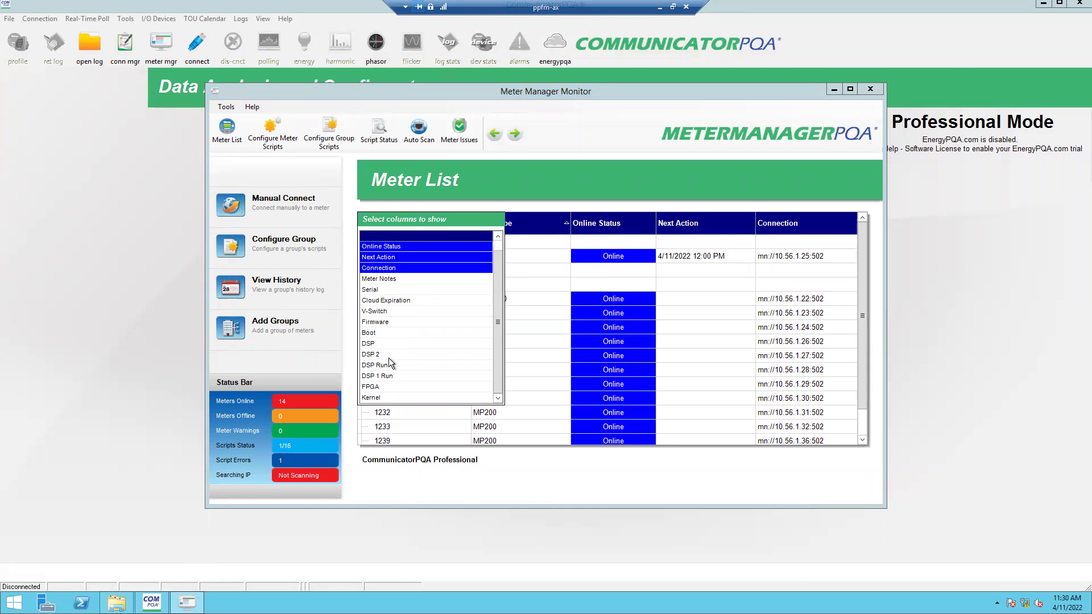
left_click(404, 278)
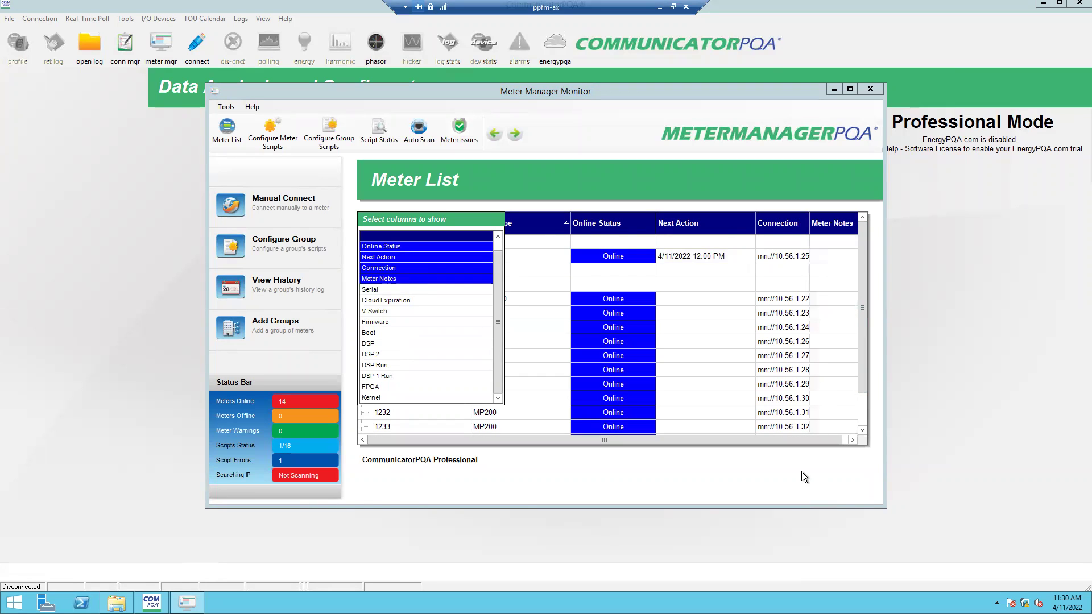
left_click(834, 445)
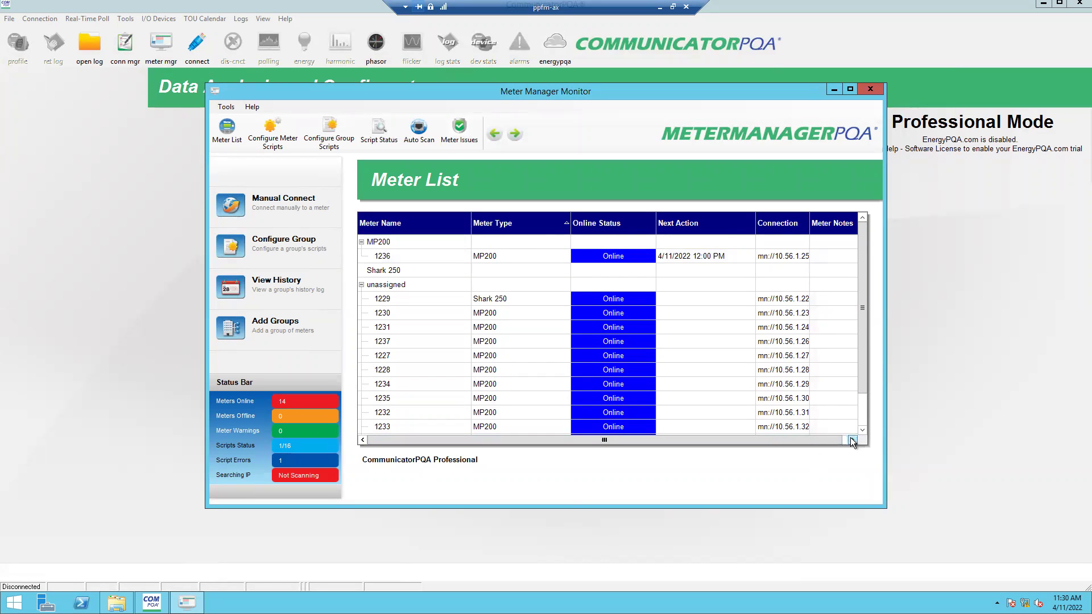
left_click(851, 439)
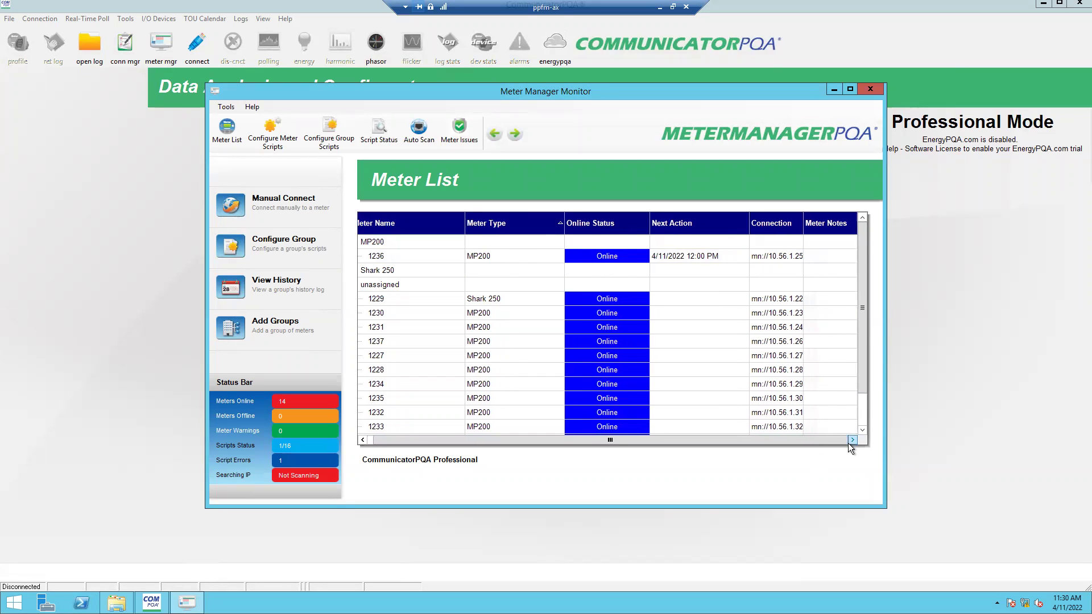
left_click(828, 259)
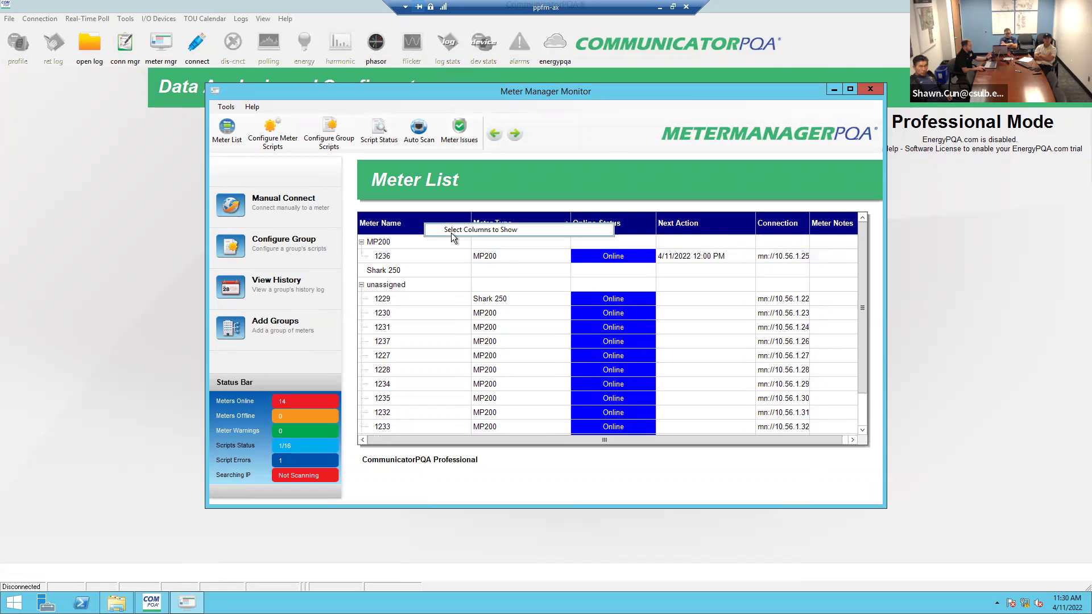
Step: Revisit the column chooser, then open the action menu for meter 1236
left_click(452, 233)
scroll(417, 328, "down", 1)
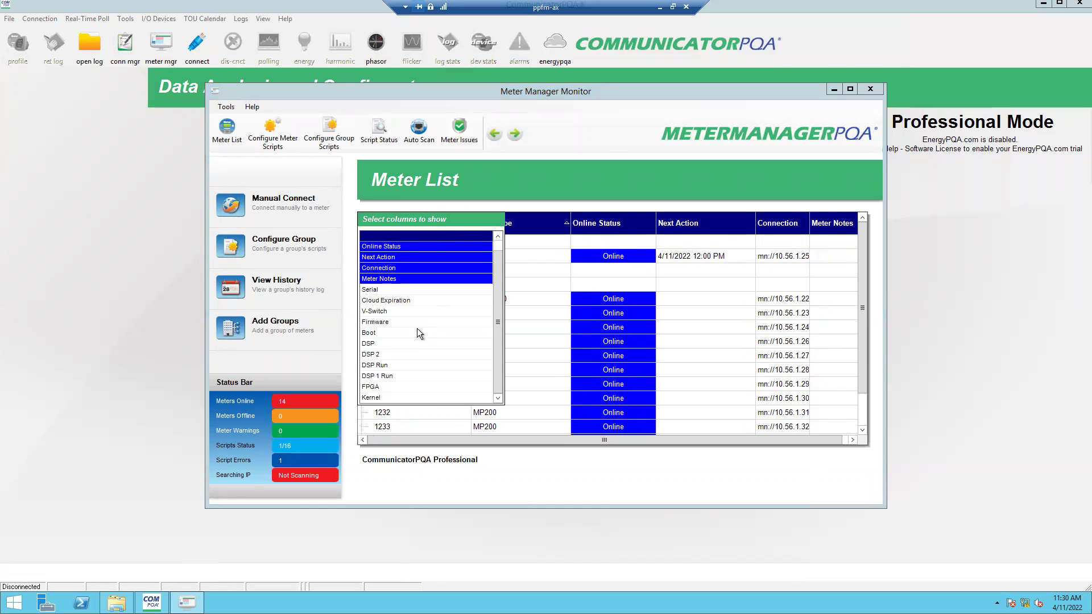
left_click(739, 244)
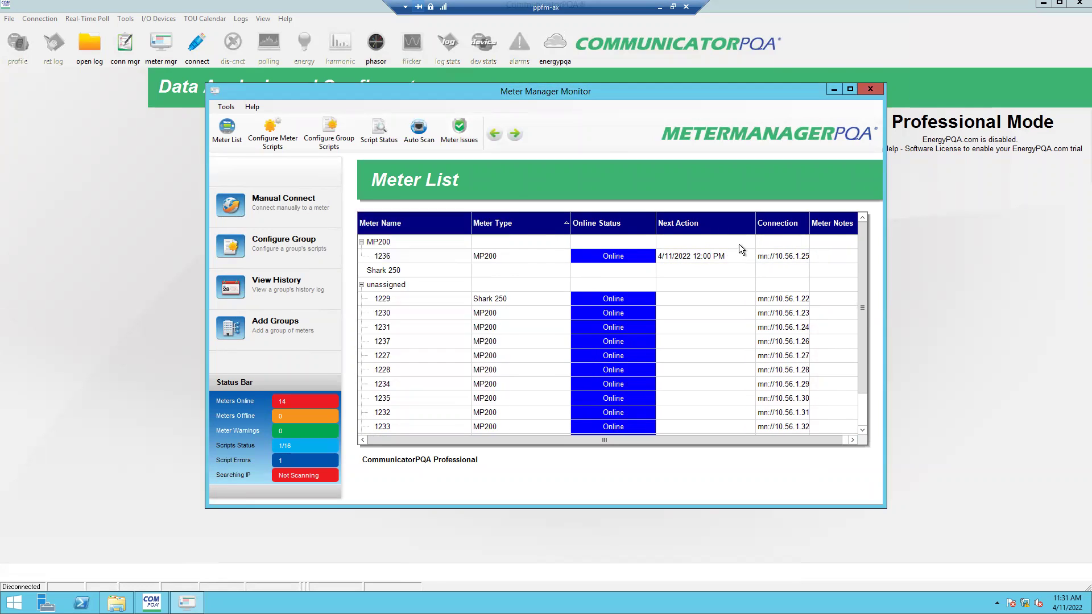
left_click(760, 254)
left_click(817, 255)
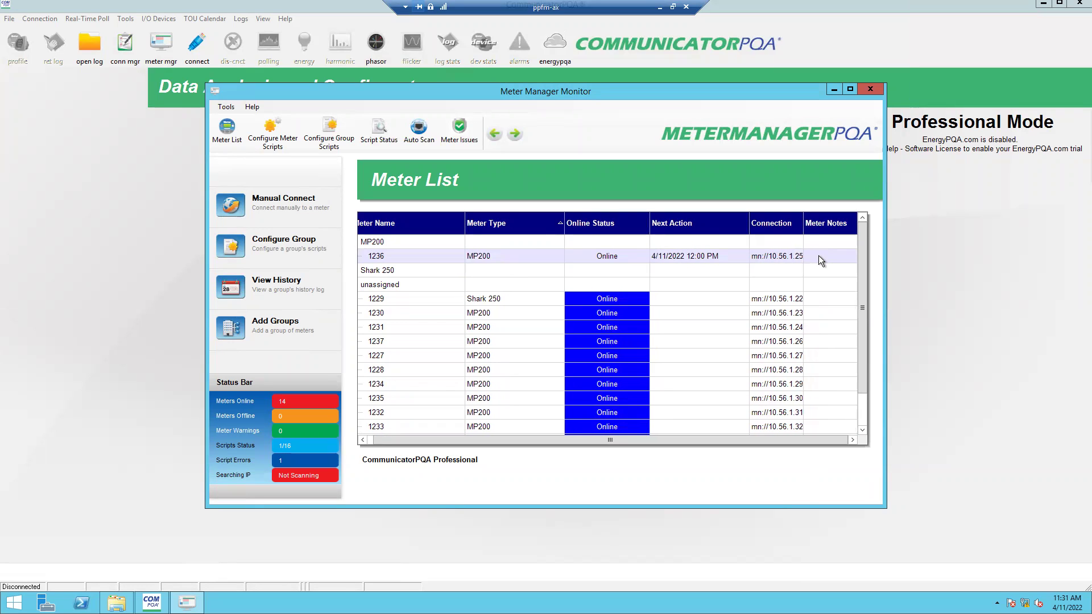
right_click(818, 256)
Step: Connect to meter 1236 at 10.56.1.25, bring Meter Manager Monitor forward, and open meter 1236's actions
left_click(819, 256)
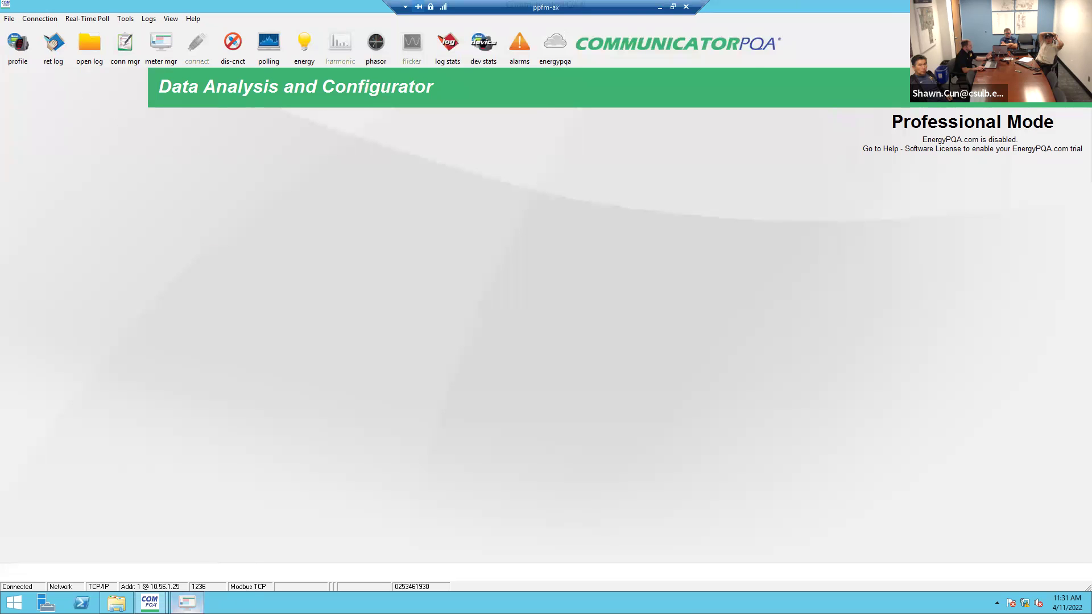
mouse_move(188, 602)
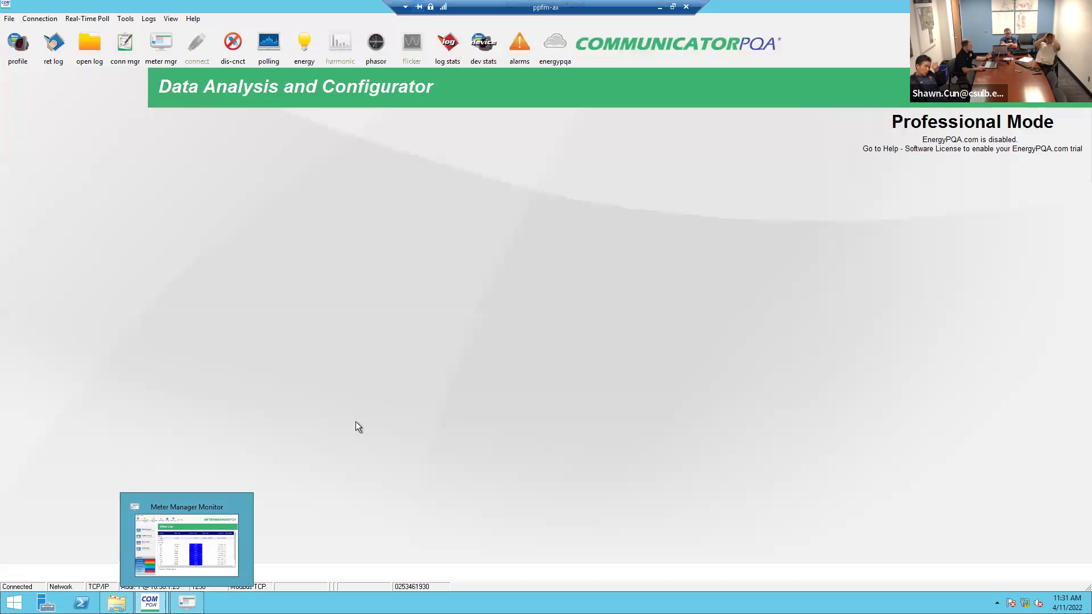
mouse_move(150, 601)
left_click(187, 602)
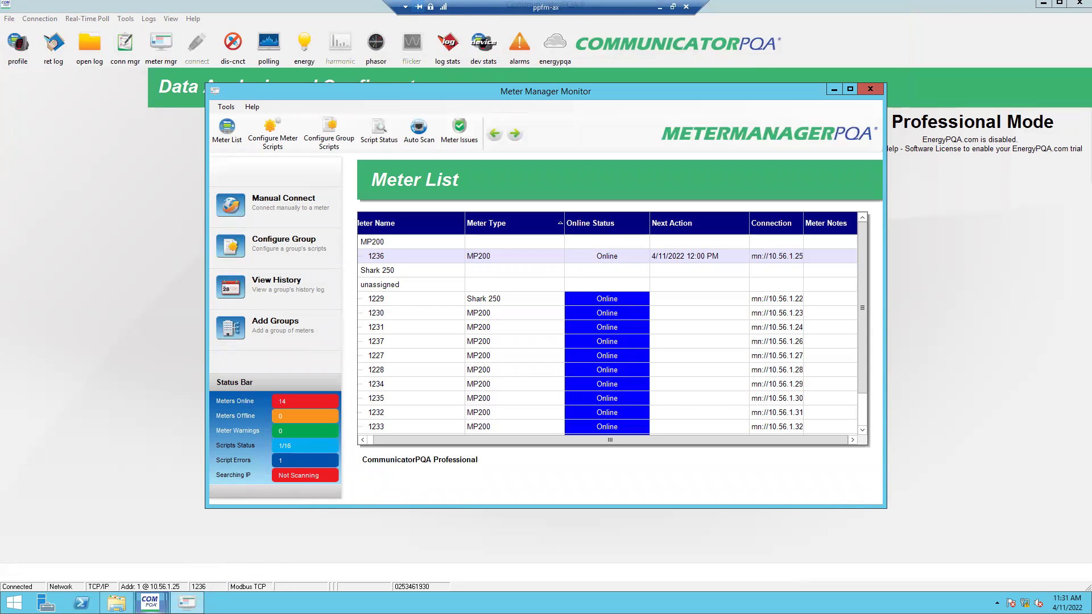
mouse_move(149, 602)
left_click(210, 567)
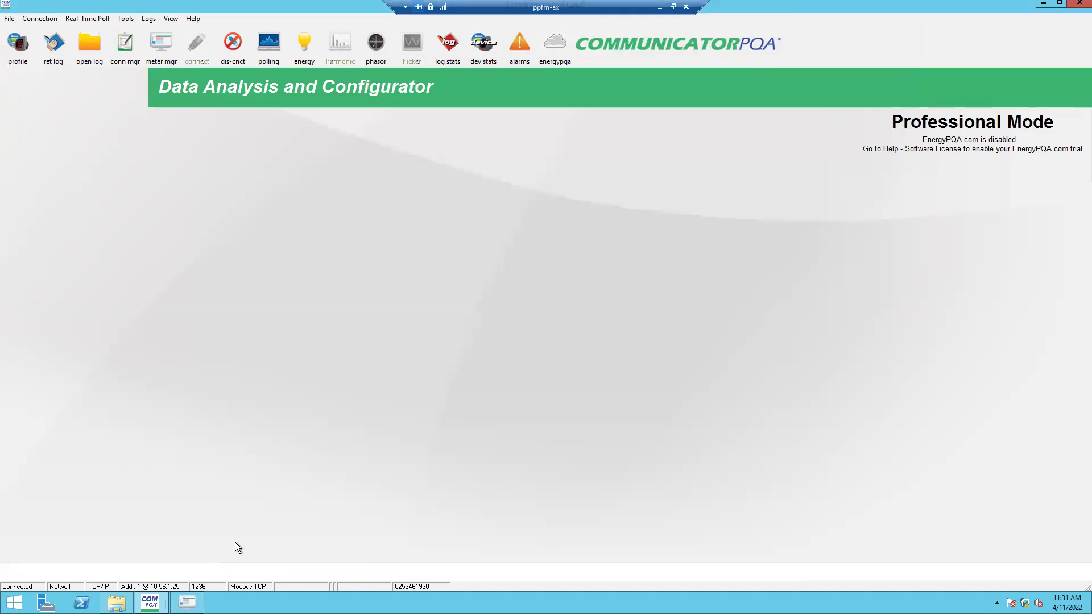
left_click(187, 601)
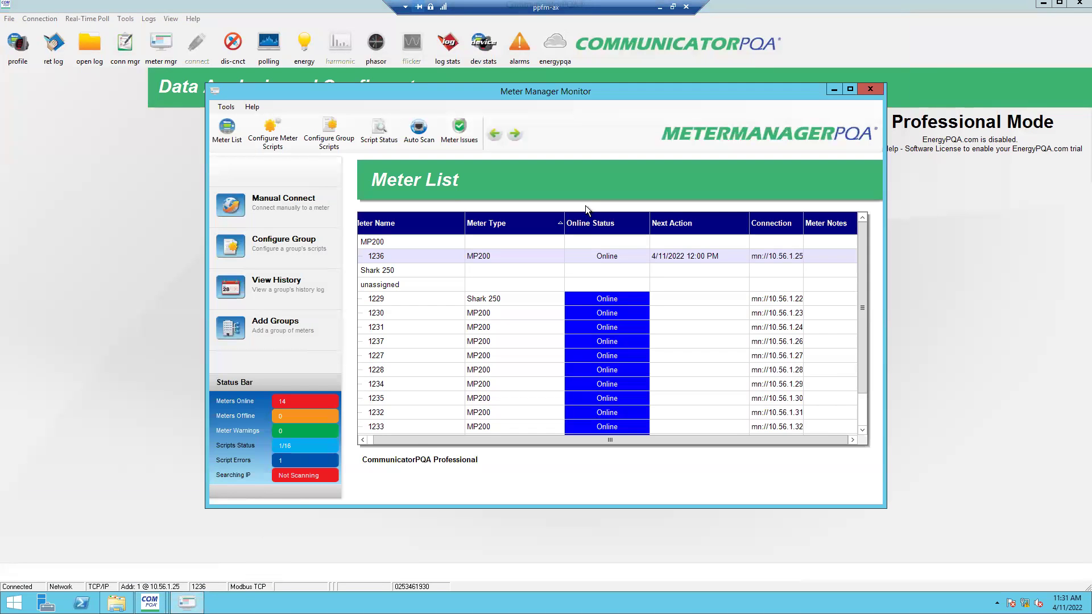
right_click(817, 257)
right_click(686, 260)
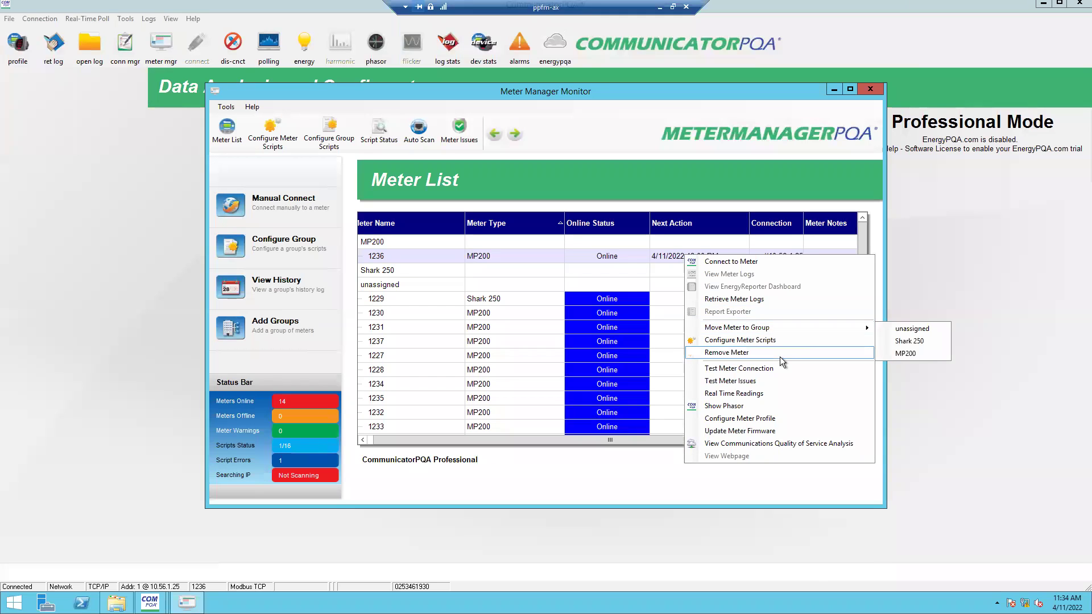
Step: Show Real Time Readings for meter 1236: about 119 V, 206 V line-to-line, 60.03 Hz
left_click(765, 394)
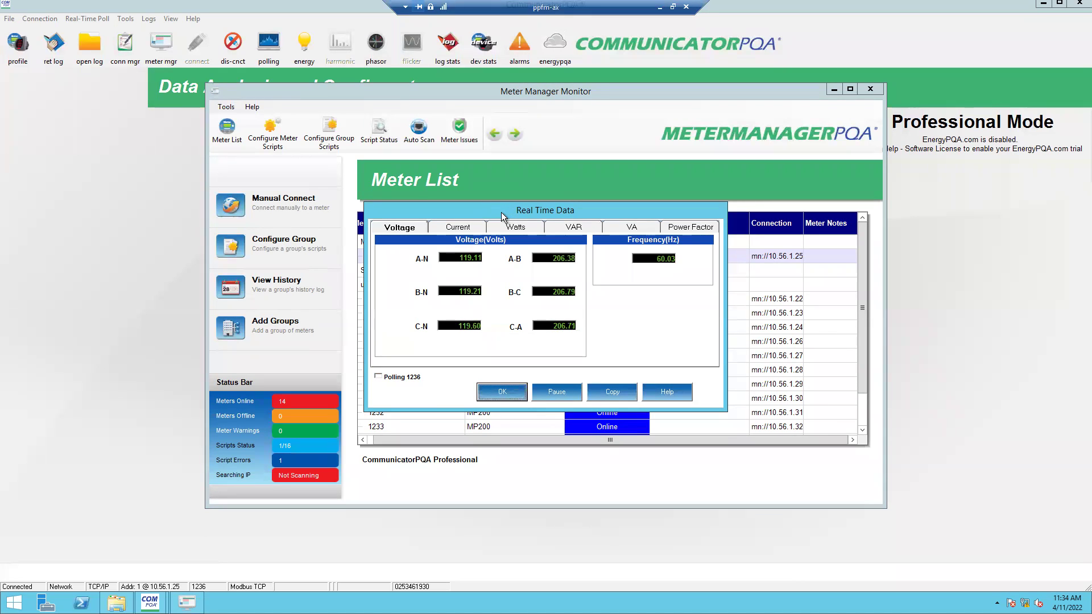
Step: Close the Real Time Data window, select Shark 250 meter 1229, and minimize the main CommunicatorPQA window
left_click_drag(500, 213, 493, 220)
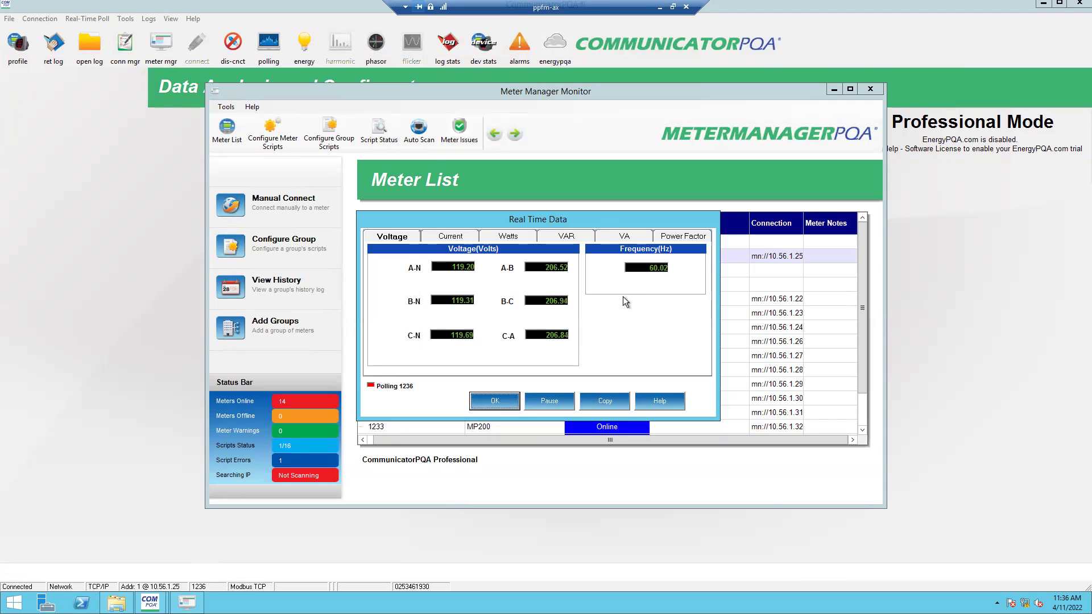
left_click_drag(635, 221, 449, 318)
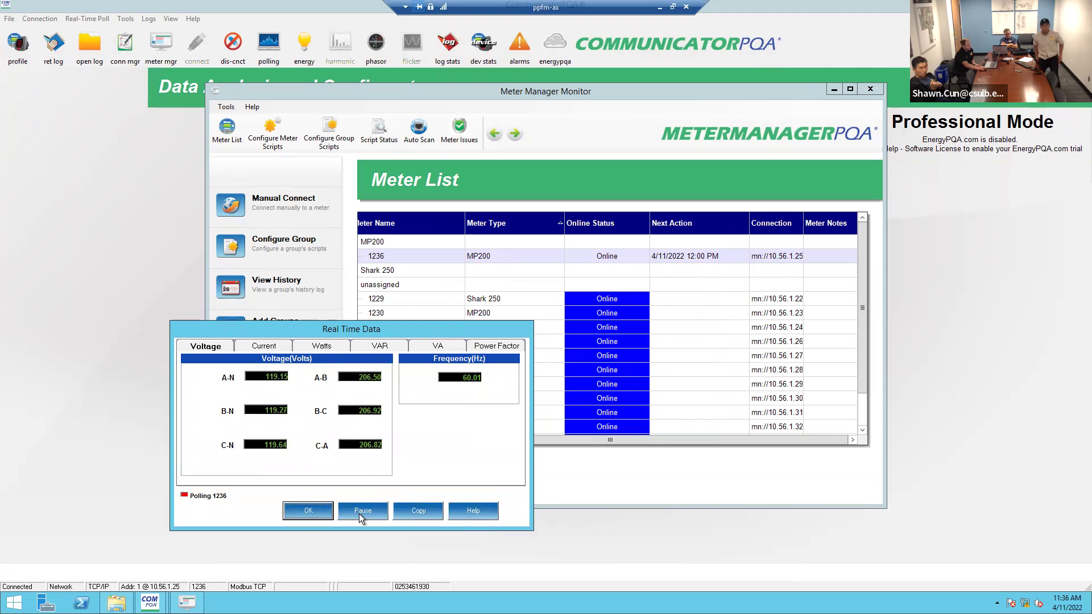
left_click(315, 511)
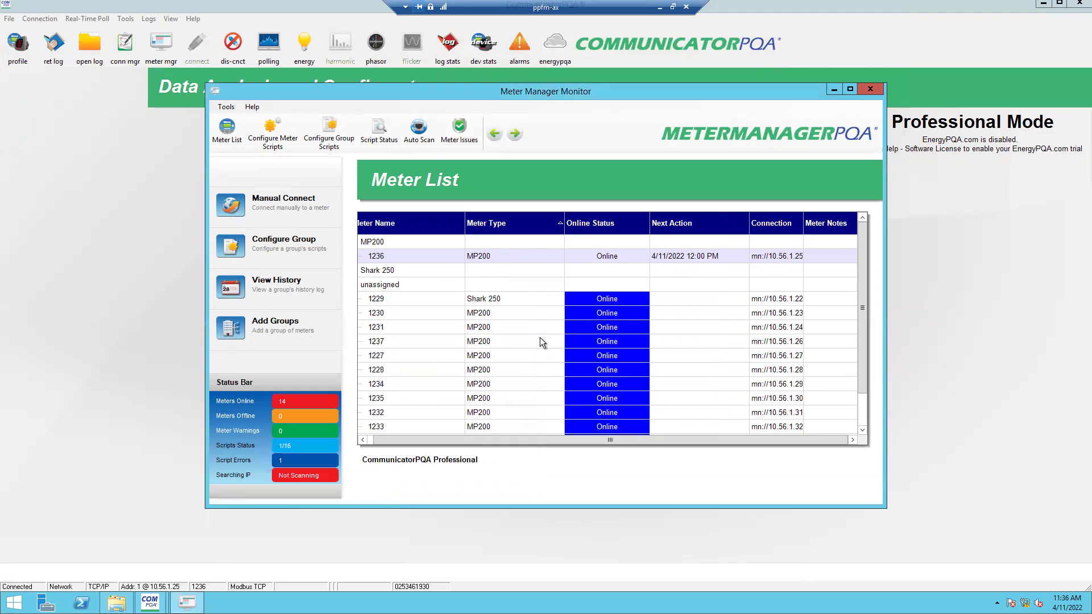
left_click(524, 302)
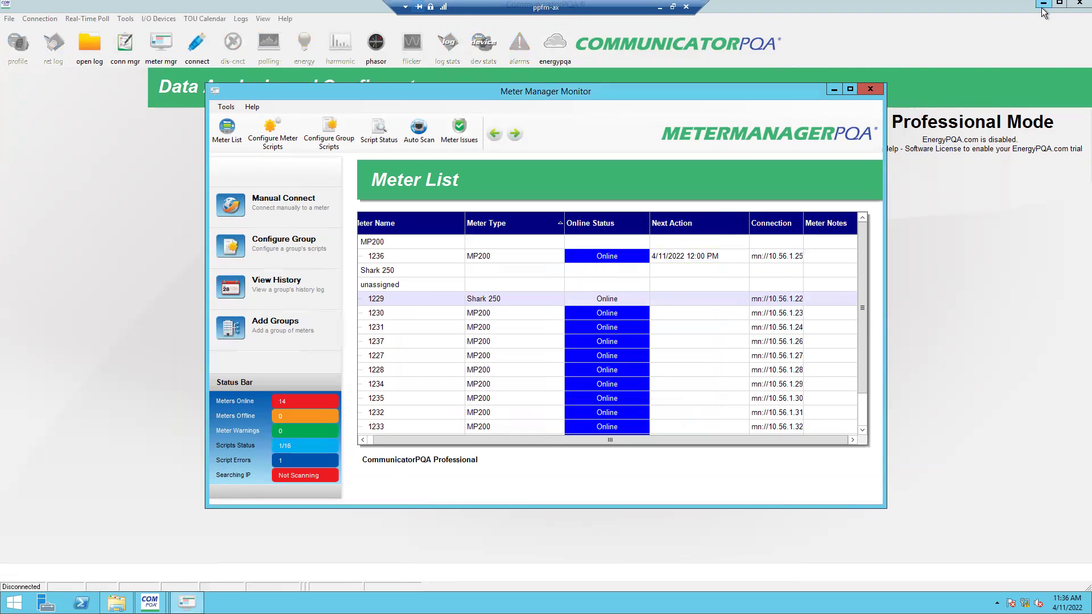
left_click(1043, 5)
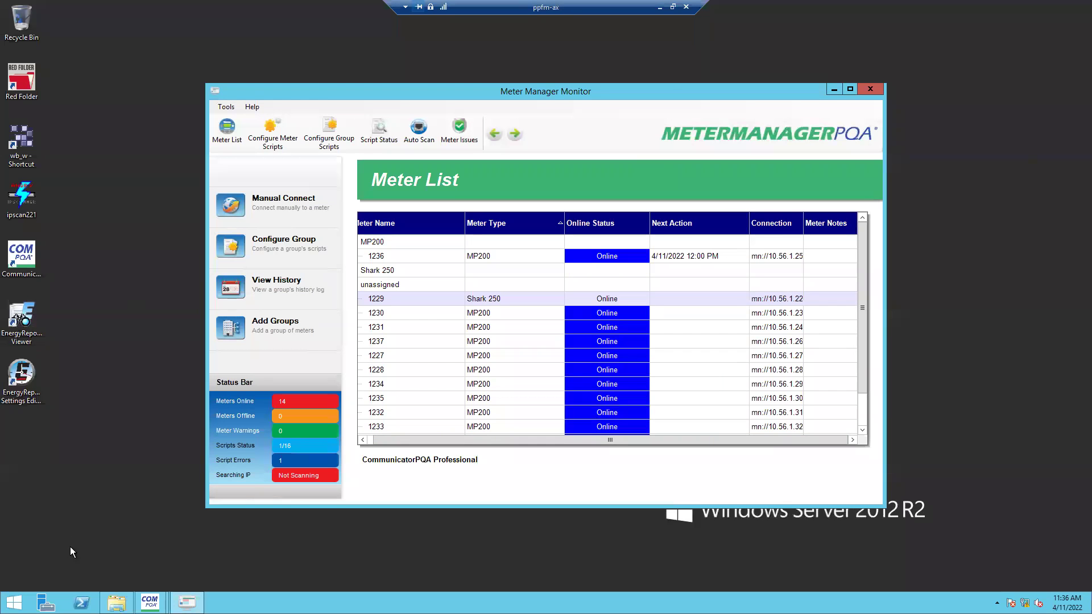
Step: Open the Start screen's app list and search it for 'exp' to find Internet Explorer
left_click(14, 601)
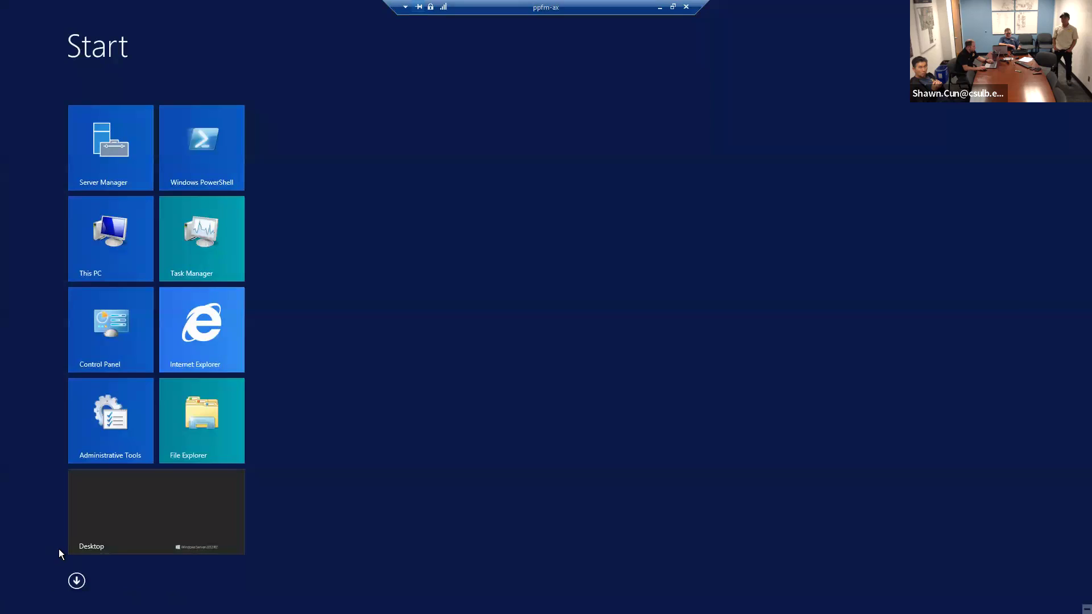
left_click(82, 576)
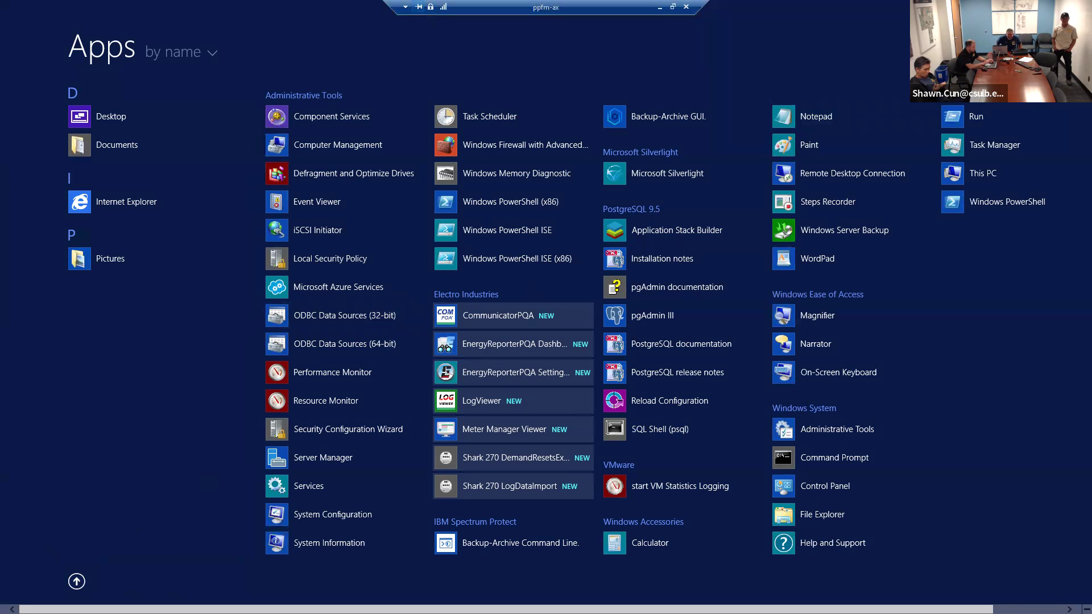
type("s")
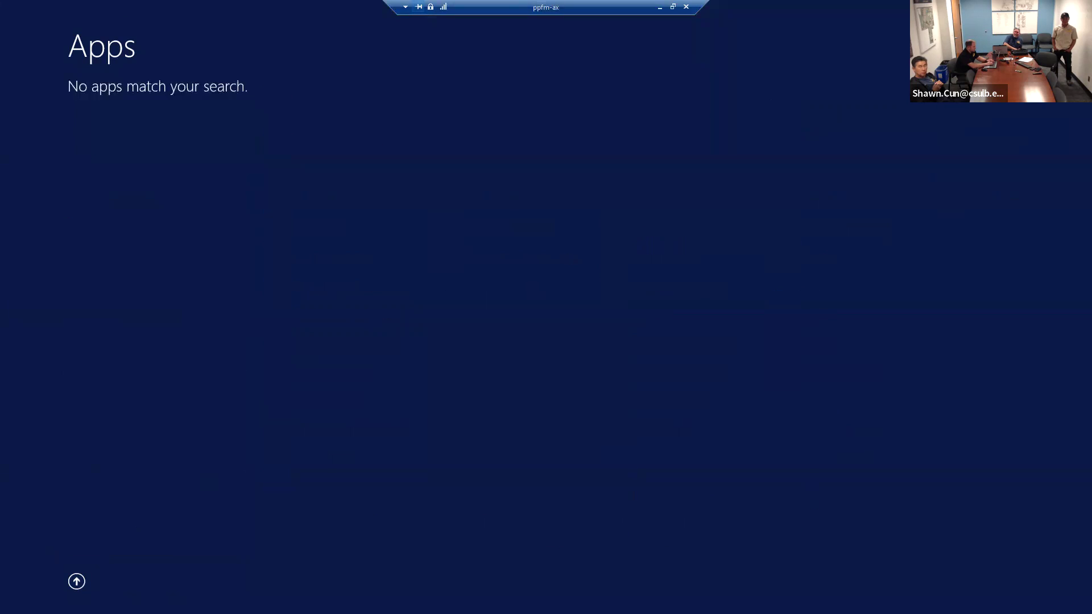
key("BackSpace")
type("firewall")
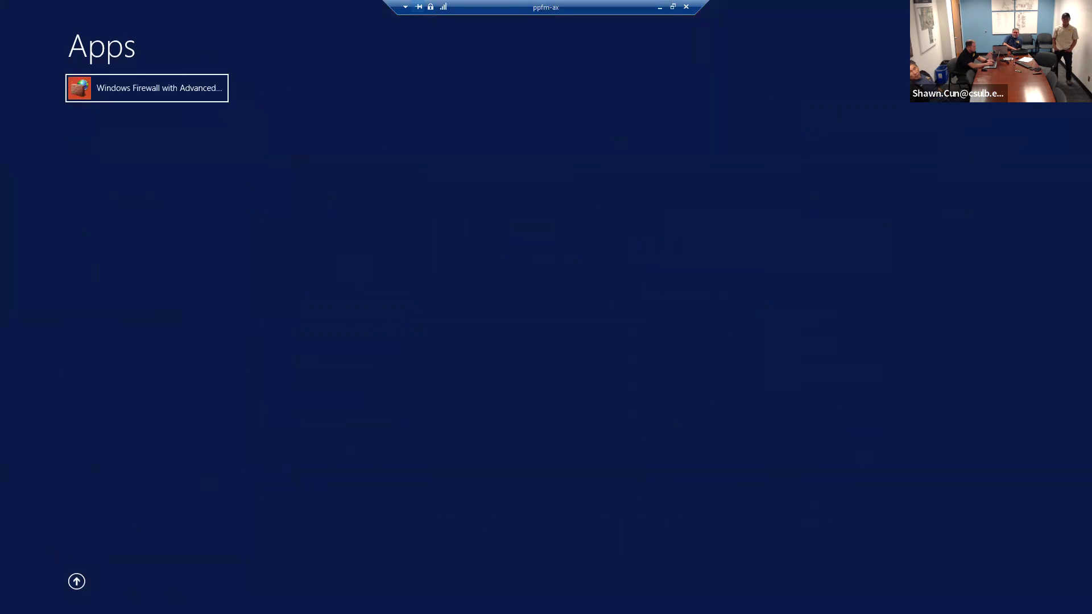
key("BackSpace")
key("BackSpace")
key("BackSpace")
key("BackSpace")
key("BackSpace")
key("BackSpace")
key("BackSpace")
key("BackSpace")
type("ed")
key("BackSpace")
key("BackSpace")
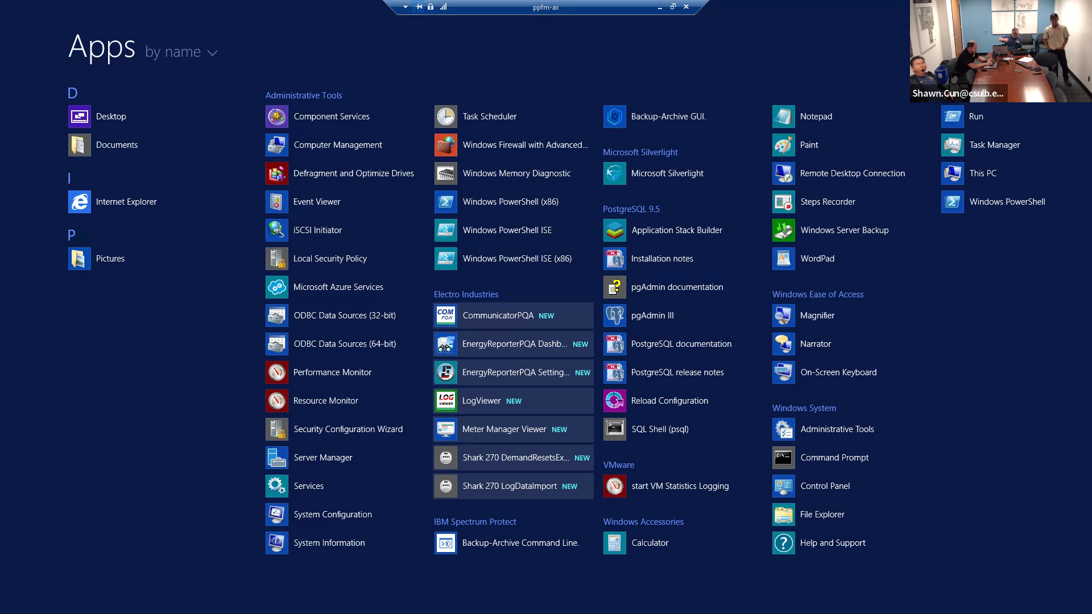
type("bd")
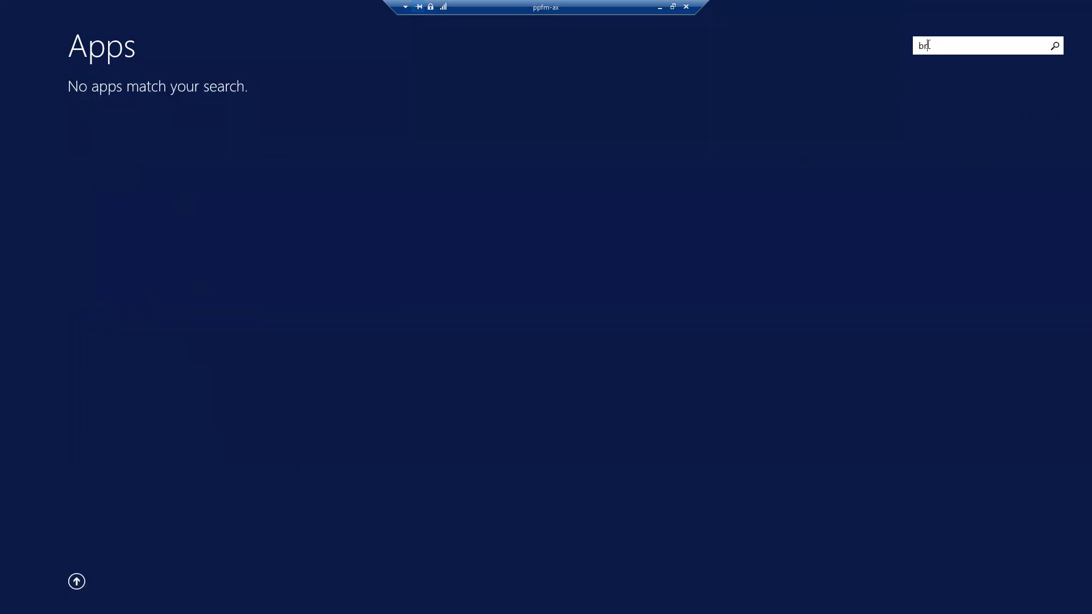
key("BackSpace")
key("BackSpace")
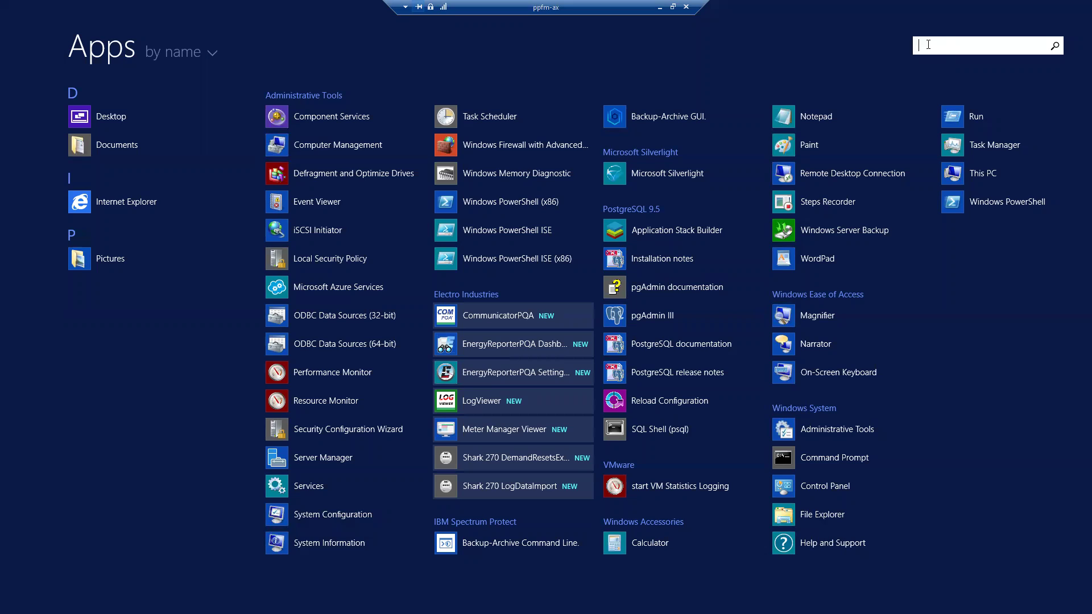
type("exp")
key("Return")
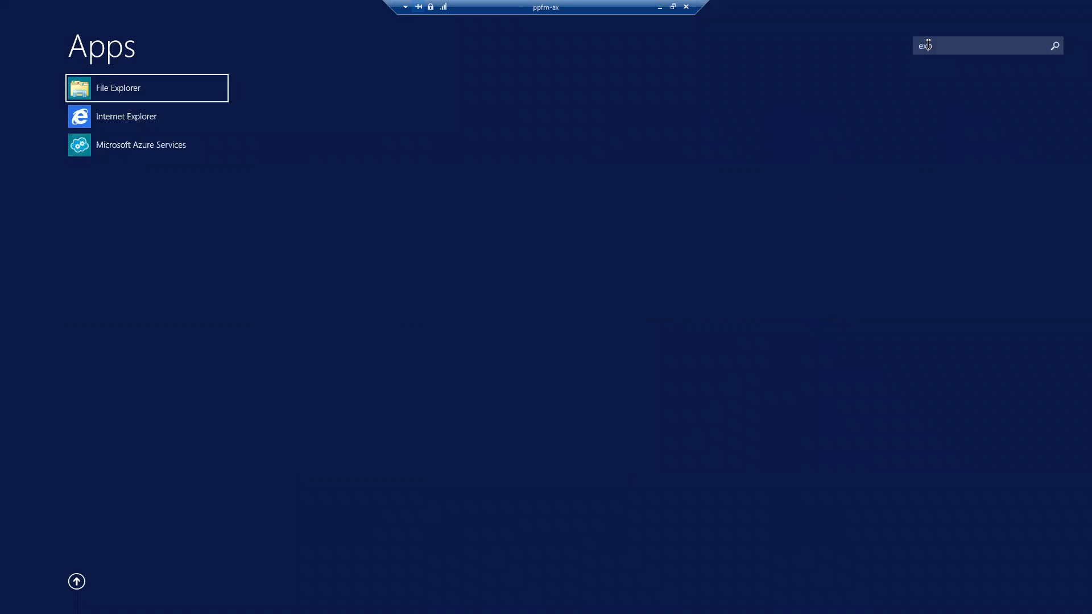
Step: Launch Internet Explorer and postpone the Internet Explorer 11 setup
left_click(166, 112)
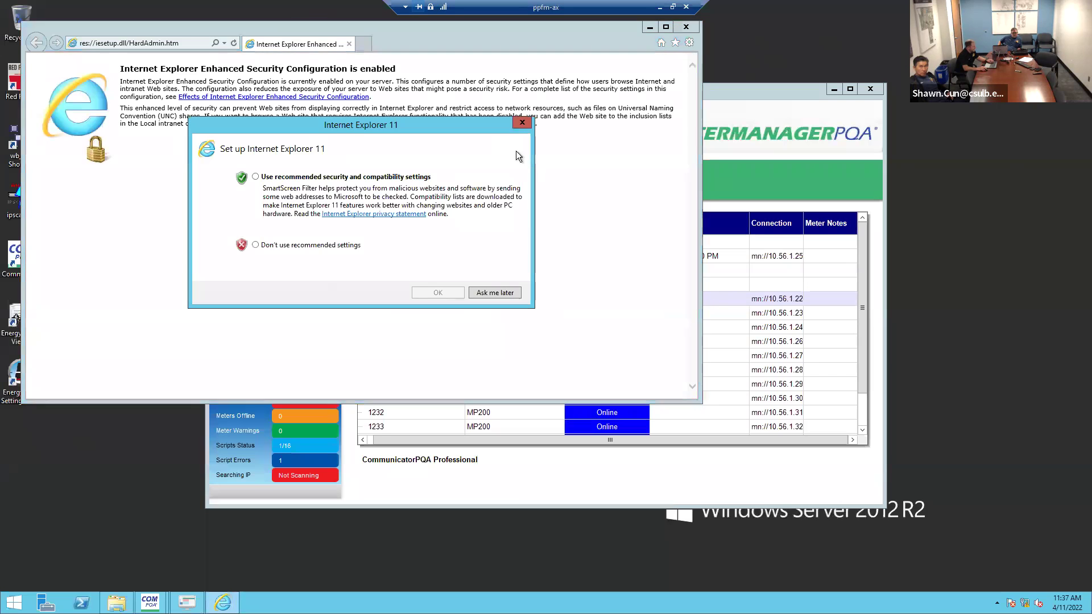
left_click(485, 292)
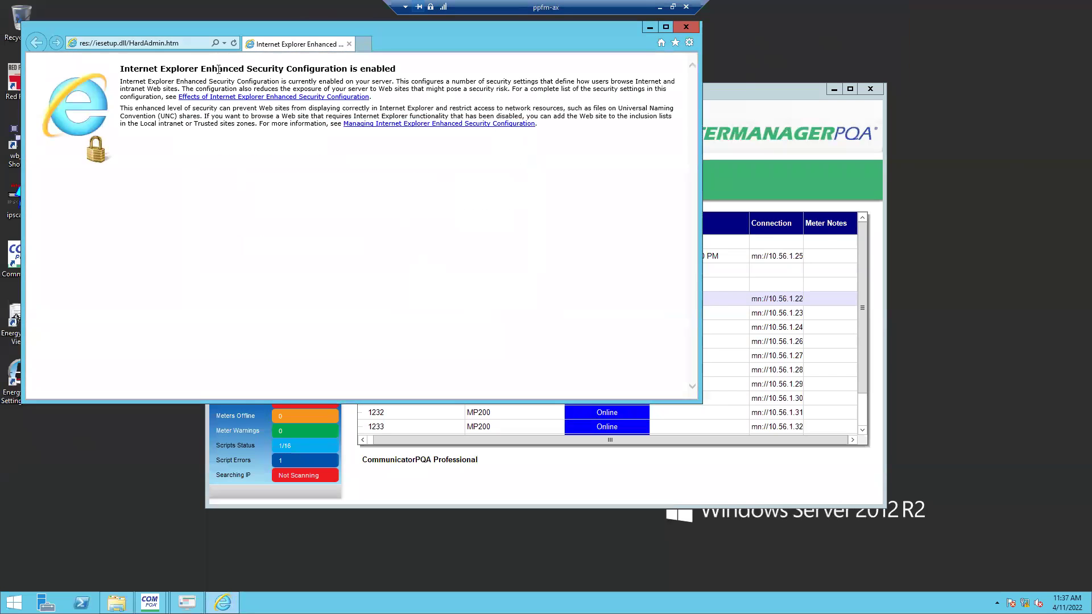
left_click(190, 42)
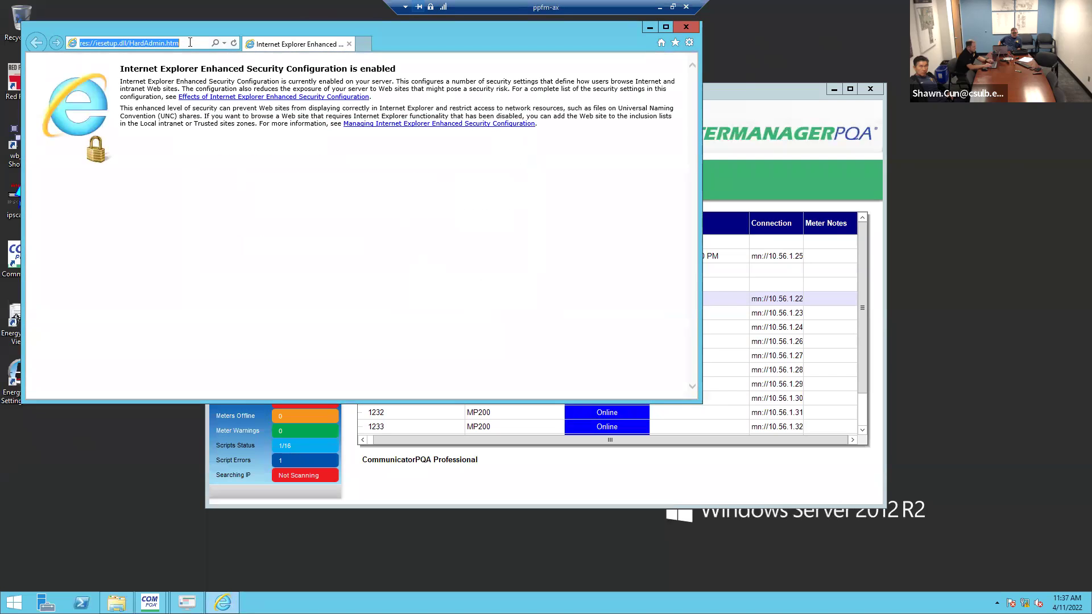
Step: Browse to the meter at 10.56.1.22 and stop prompting about blocked content
left_click(190, 42)
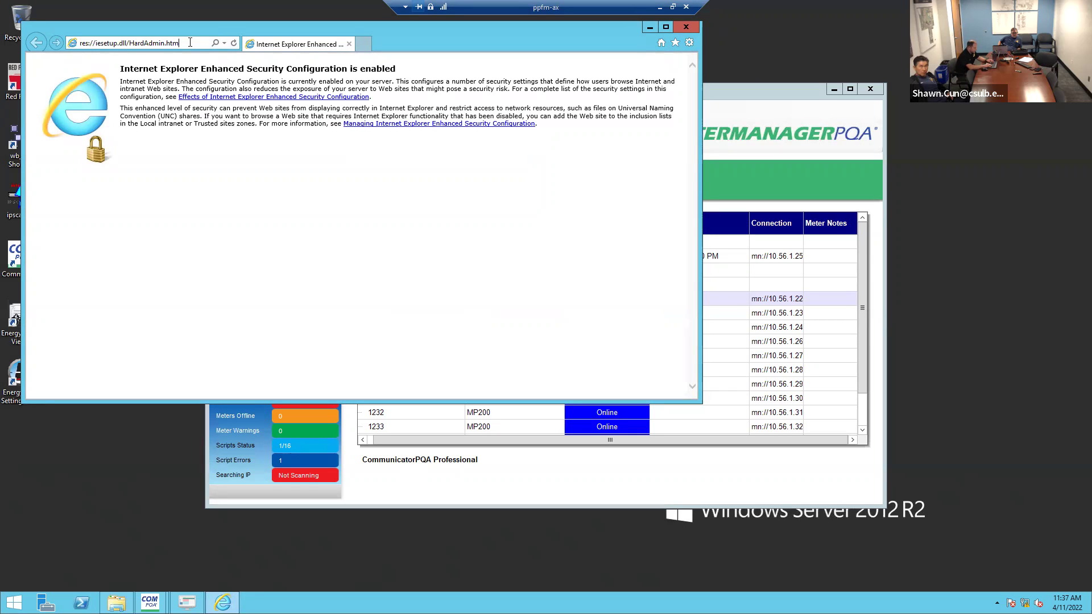
left_click(190, 42)
left_click(190, 43)
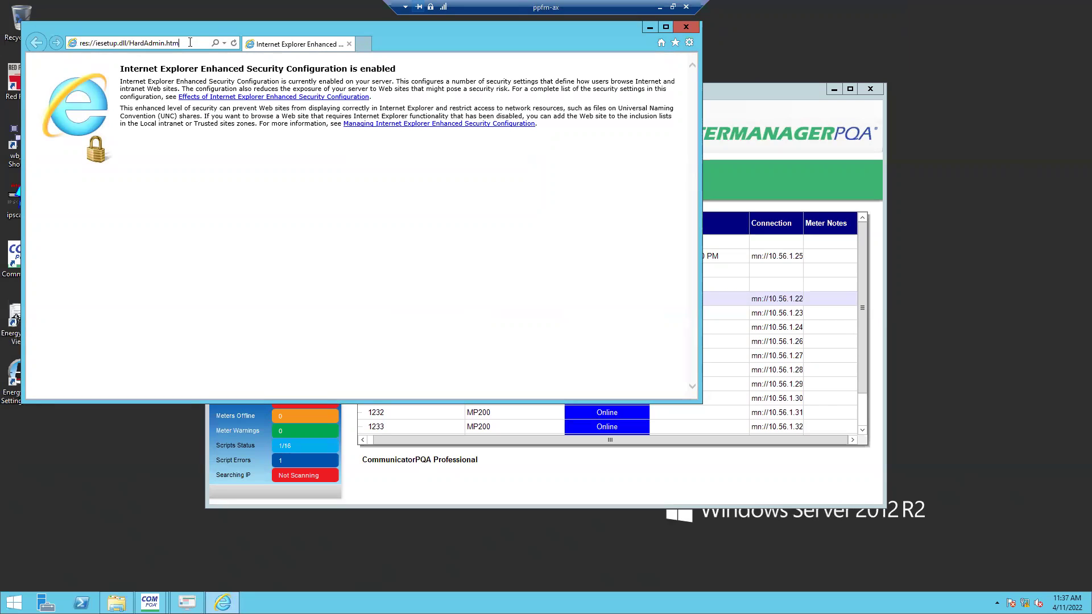
left_click(189, 42)
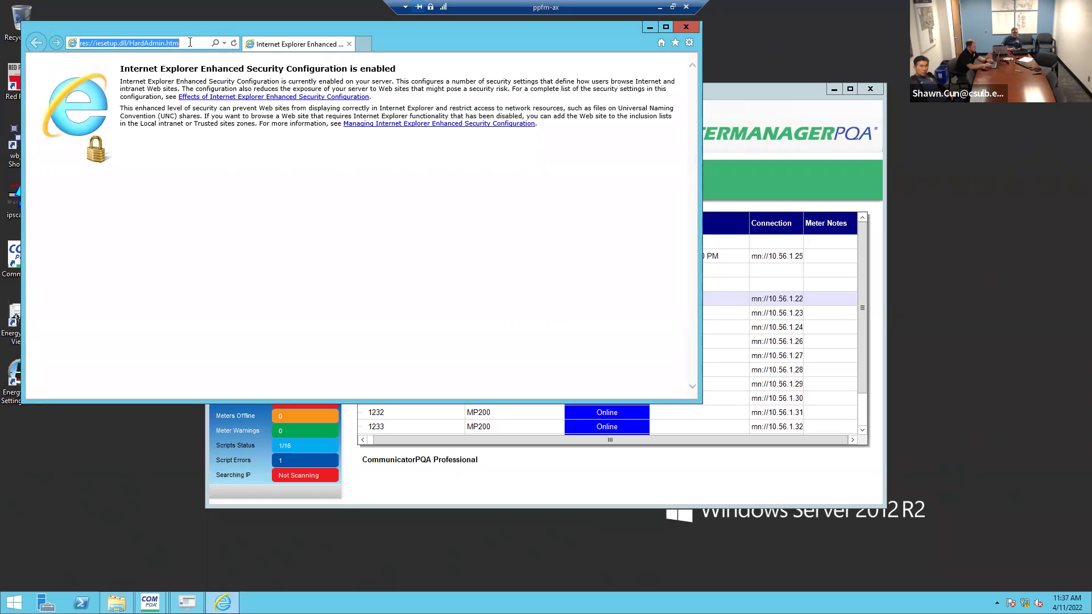
left_click(189, 43)
left_click(136, 44)
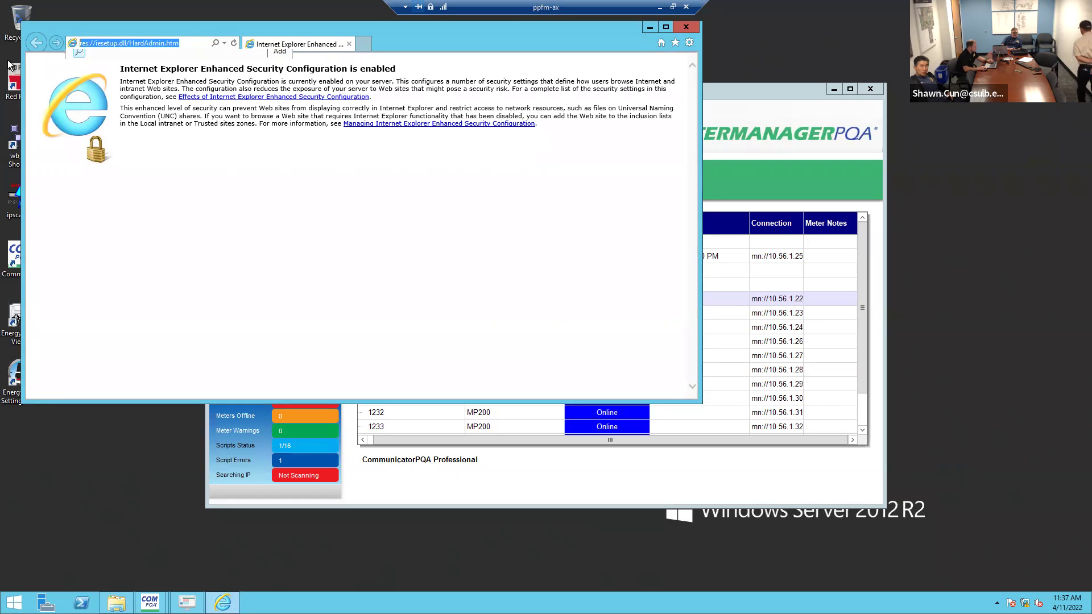
type("10")
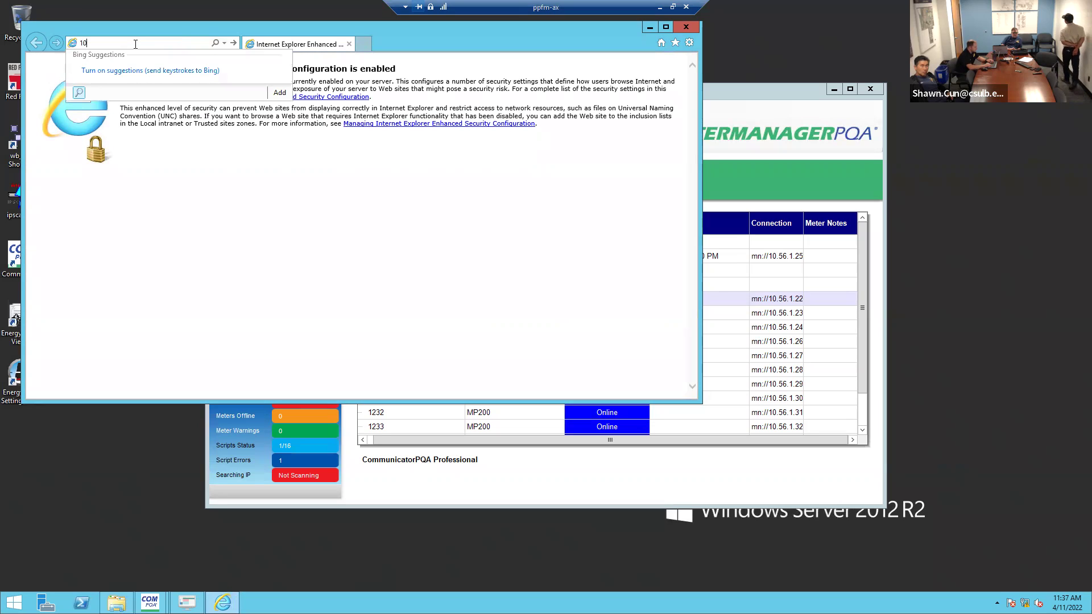
type(".56.1.22")
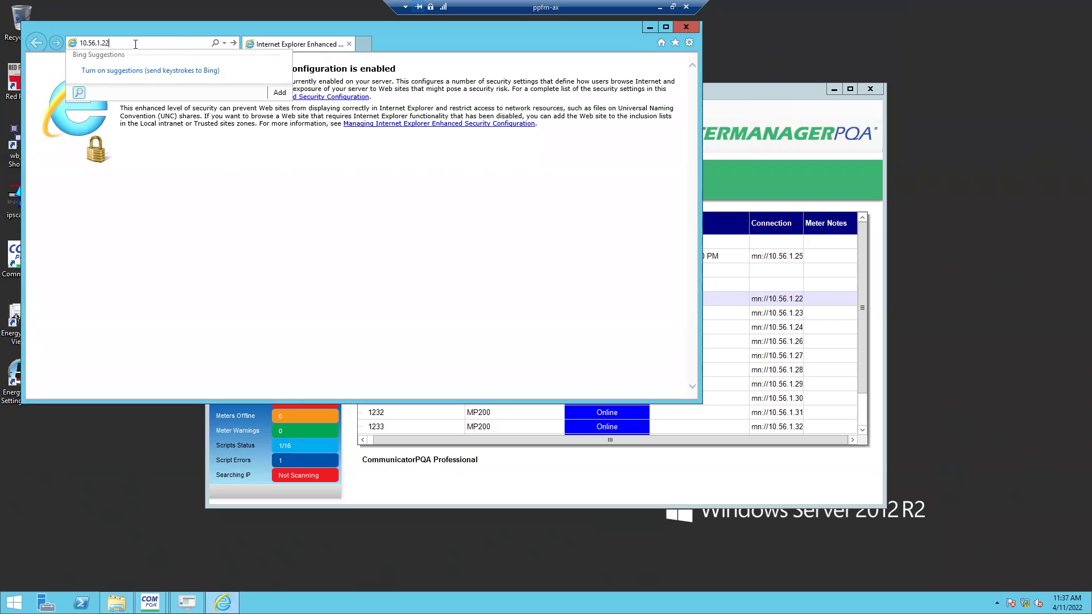
key("Return")
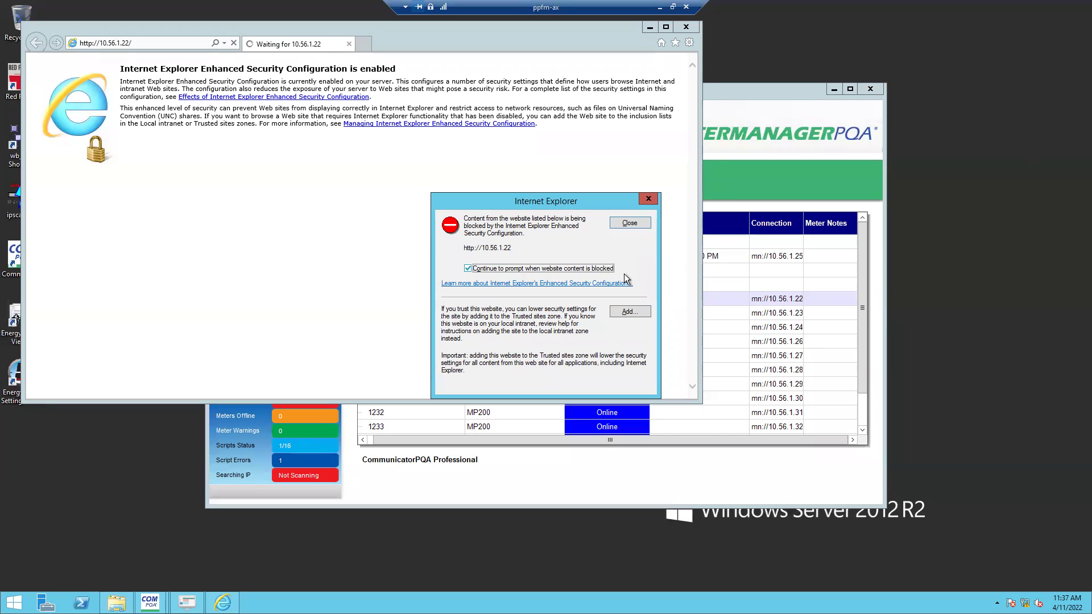
left_click(583, 270)
Step: Add 10.56.1.22 to the Trusted sites zone
left_click(626, 314)
left_click(620, 285)
left_click(625, 388)
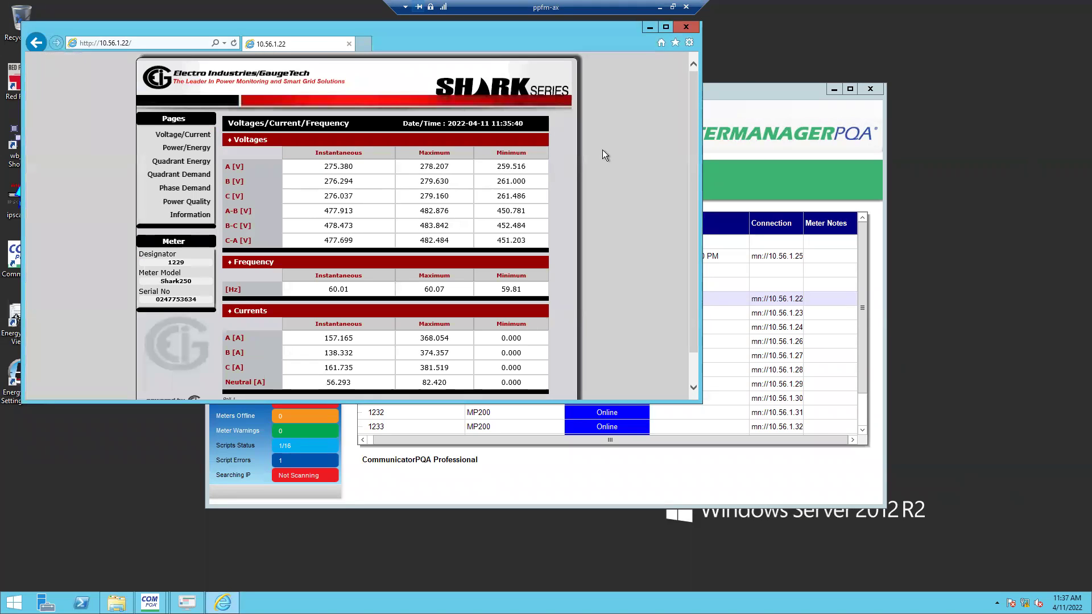
Step: Check the Meter List, return to the Shark meter page and enlarge the browser window downward
left_click(743, 95)
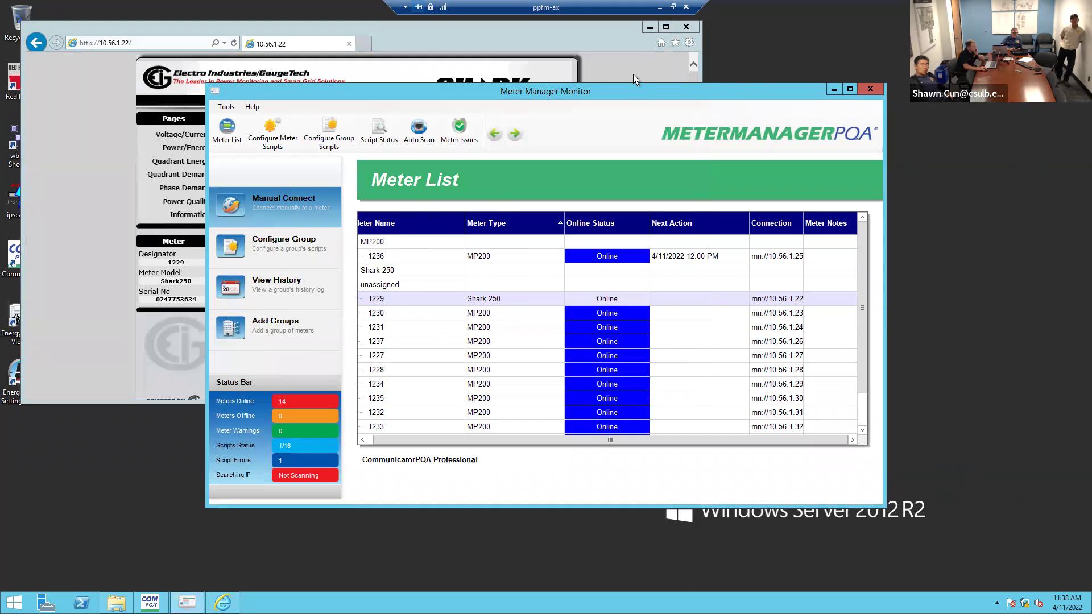
left_click(636, 73)
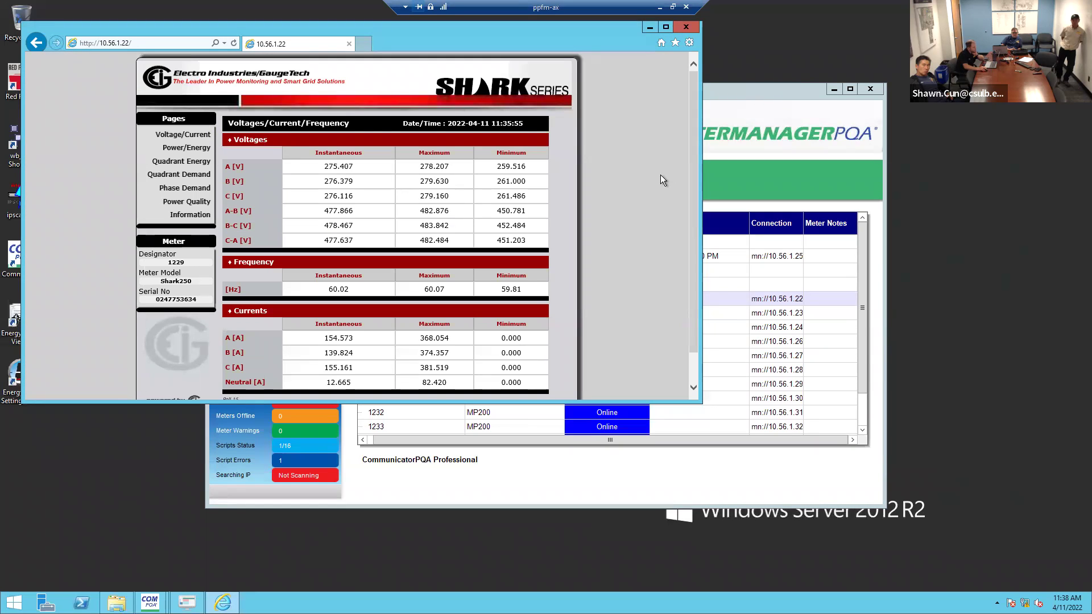
left_click(741, 175)
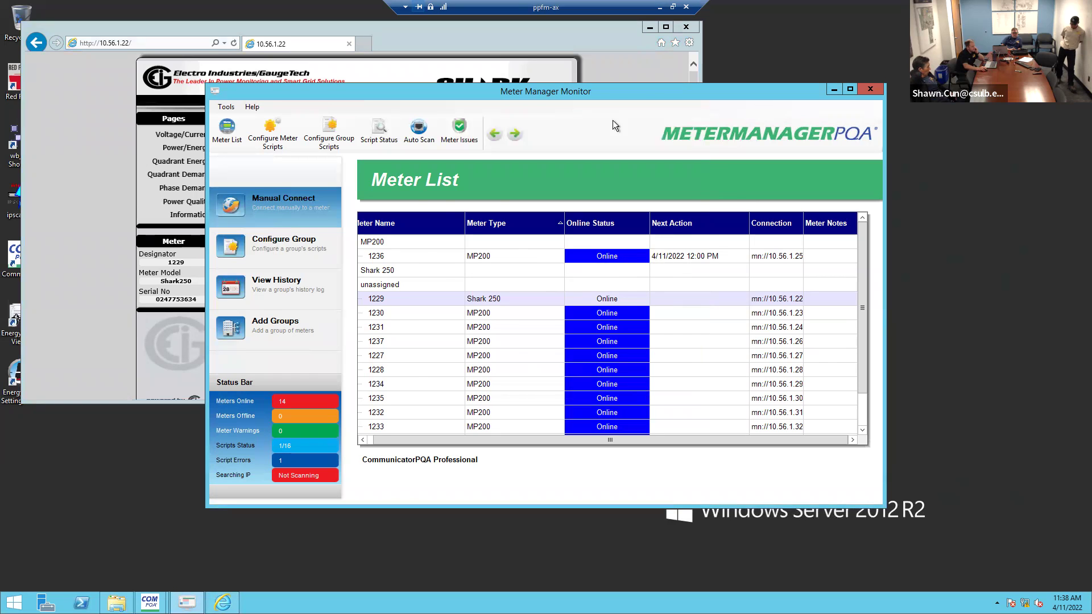
left_click(611, 70)
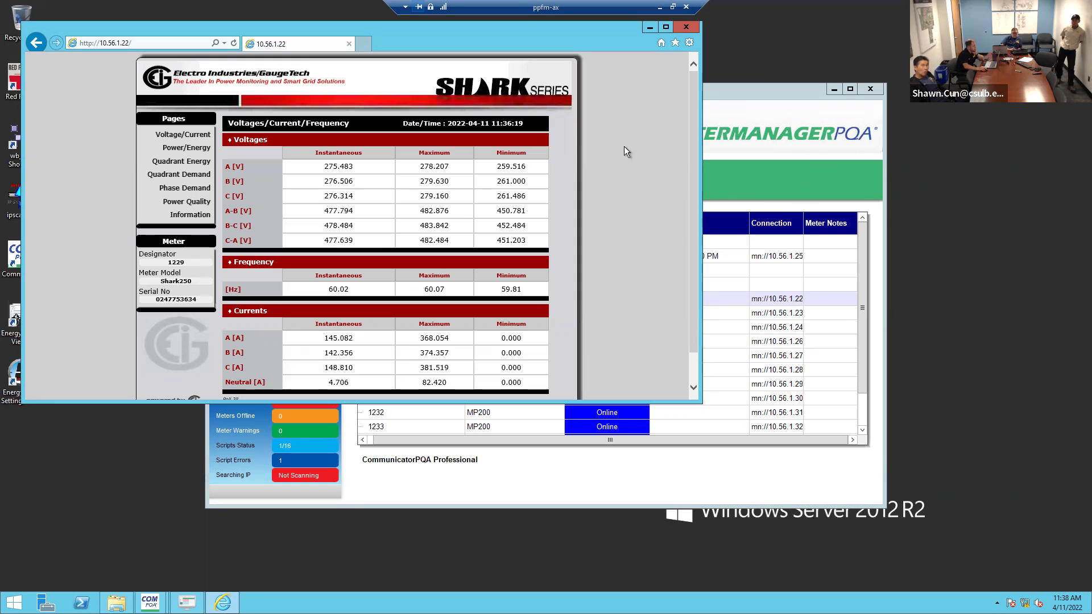
left_click_drag(688, 402, 688, 519)
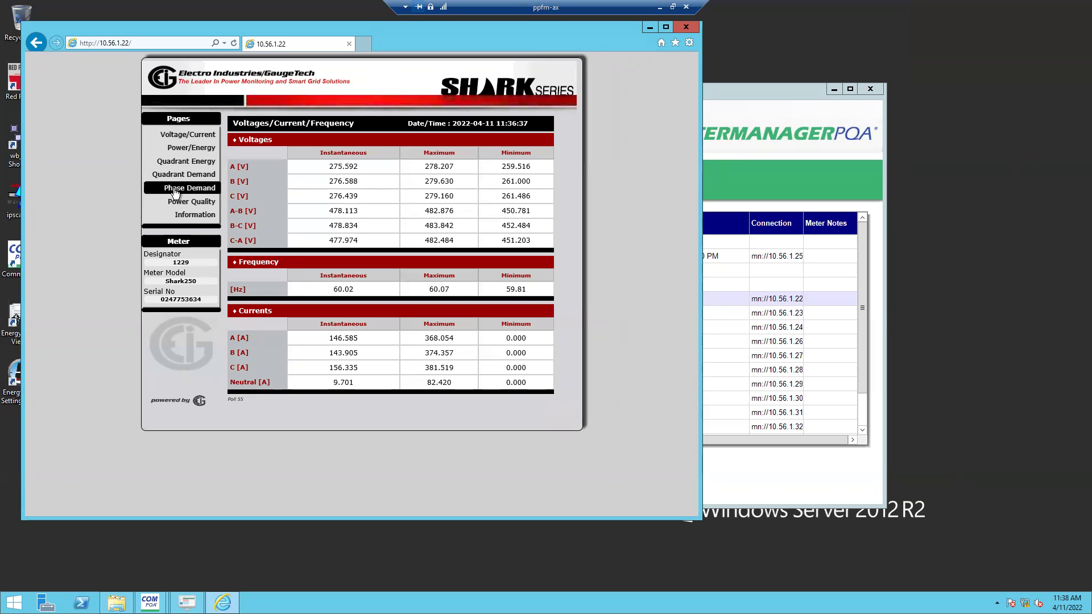
left_click(180, 202)
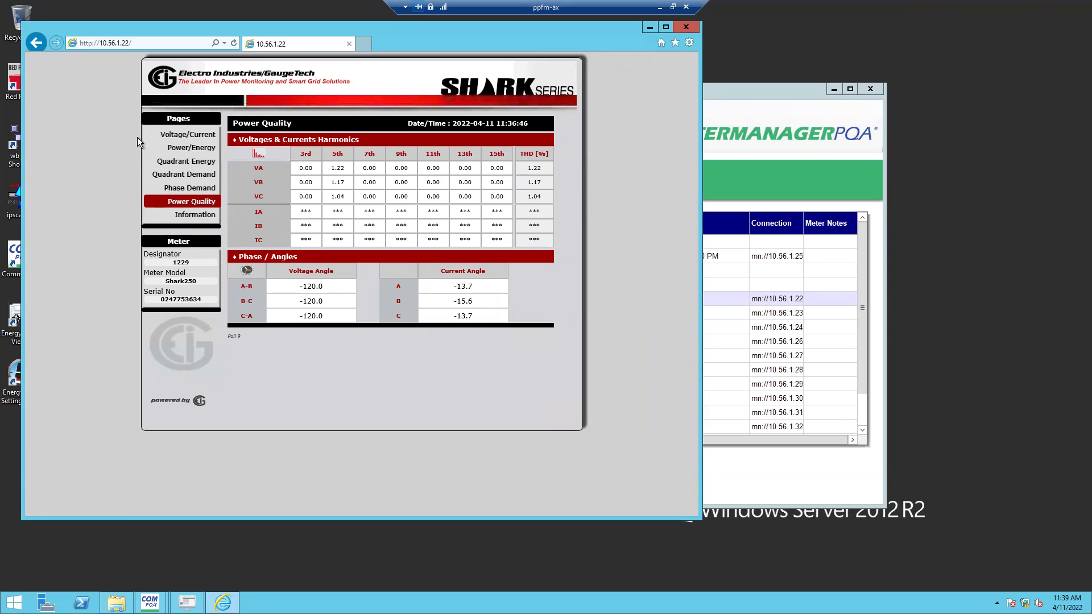
left_click(192, 147)
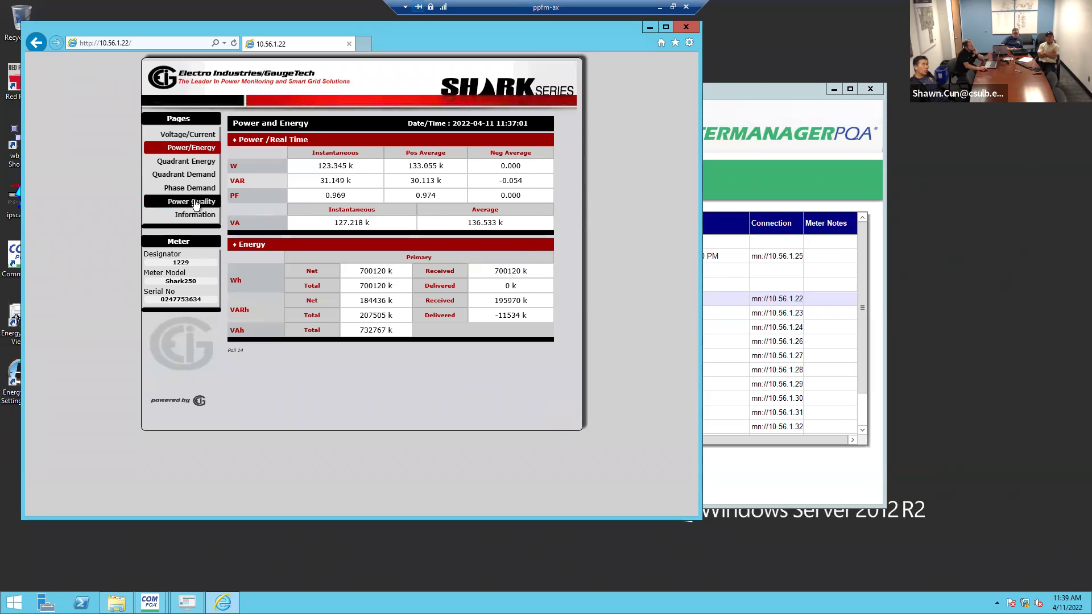
left_click(193, 201)
left_click(194, 194)
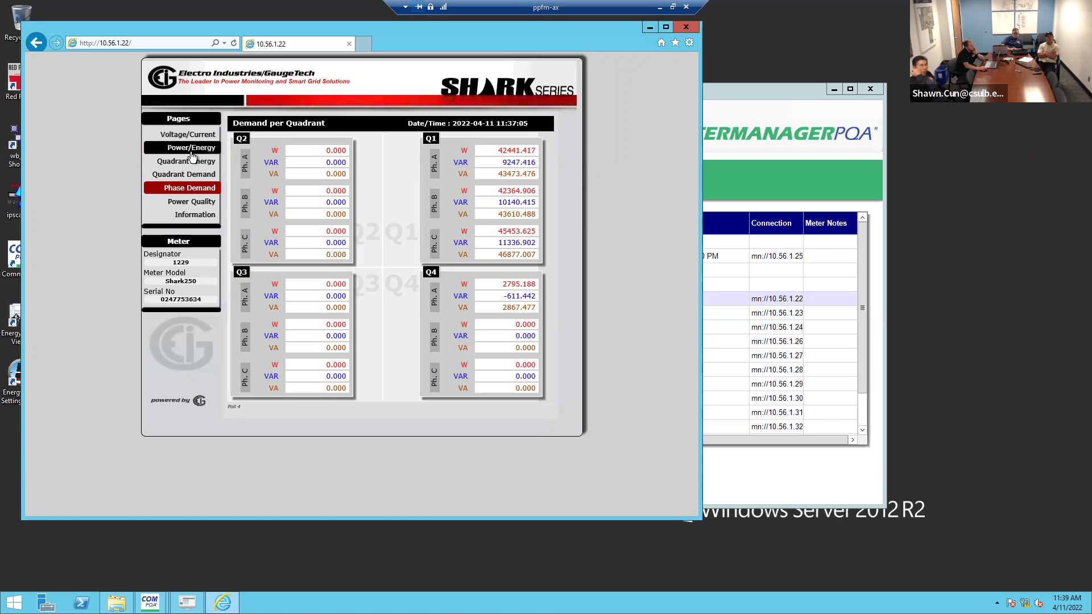
left_click(200, 135)
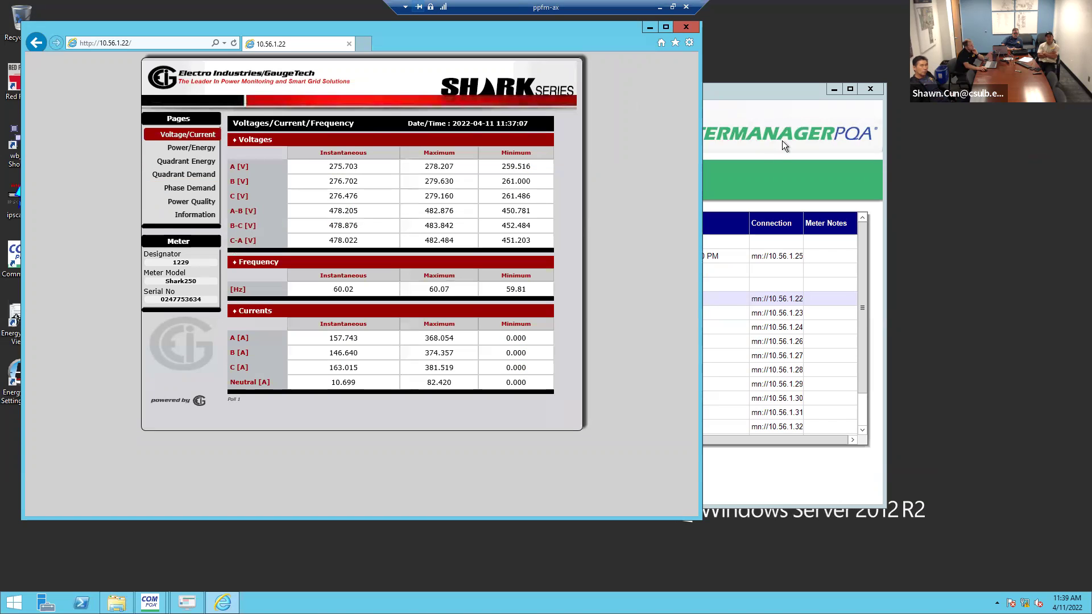
left_click(775, 148)
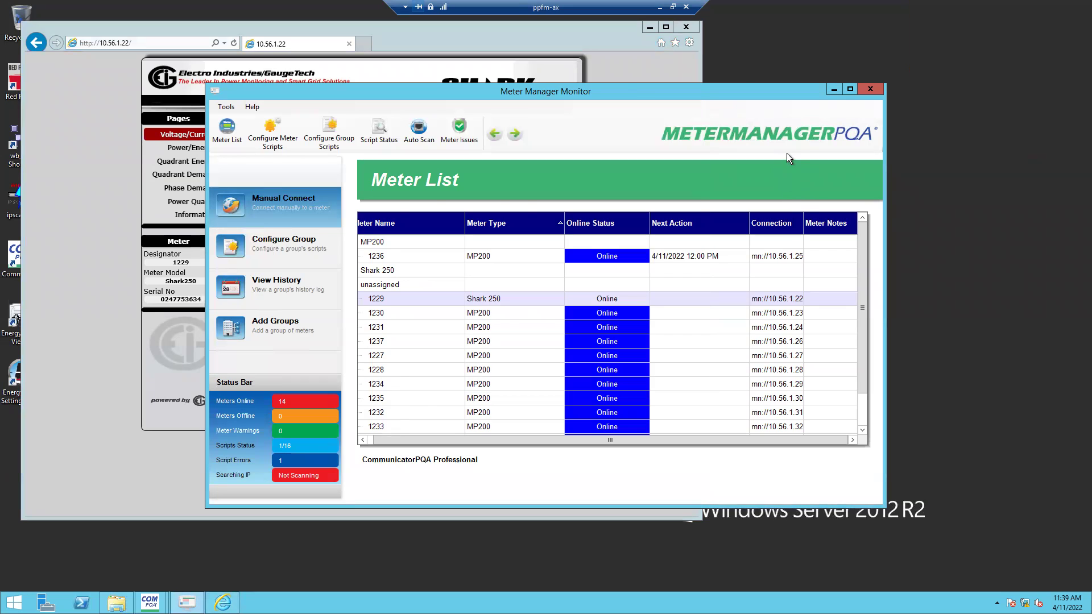
left_click(626, 67)
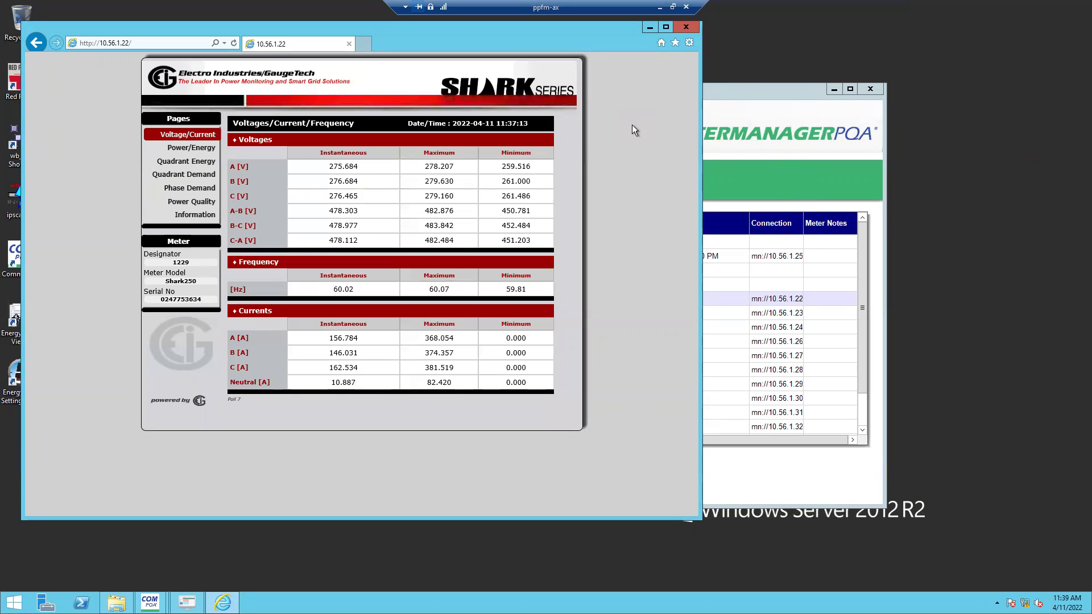
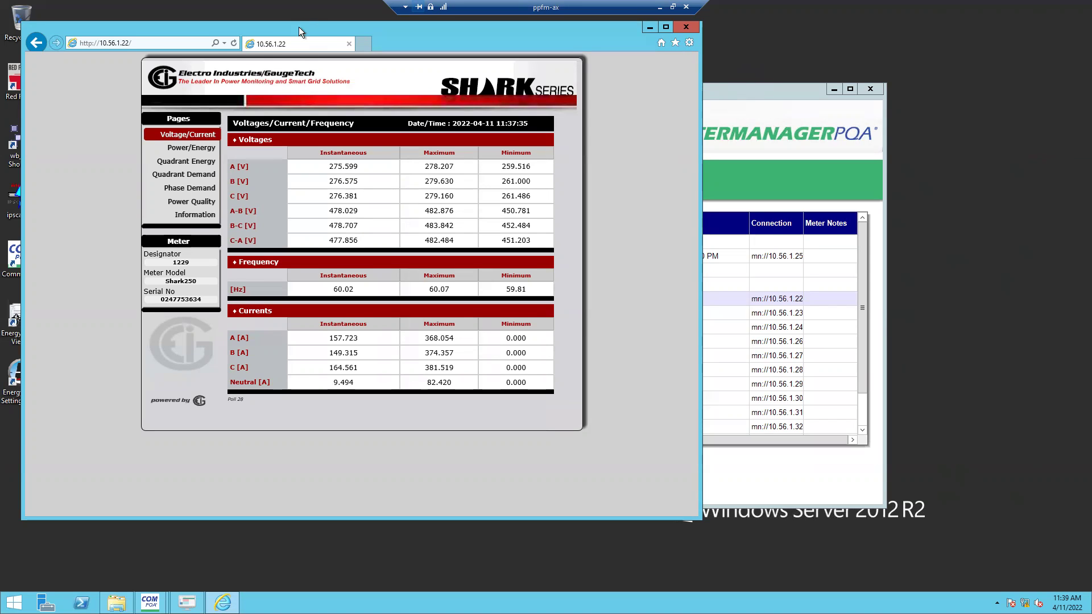
Step: Close the Shark 250 meter web page and maximize the Meter Manager meter list
left_click_drag(617, 25, 596, 80)
left_click(663, 81)
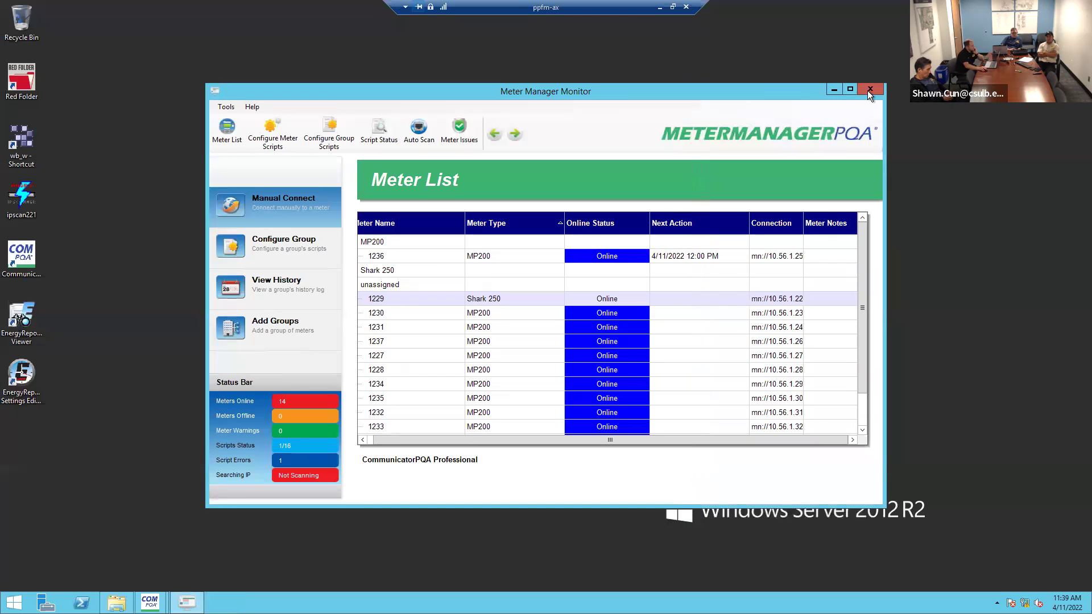
left_click(849, 90)
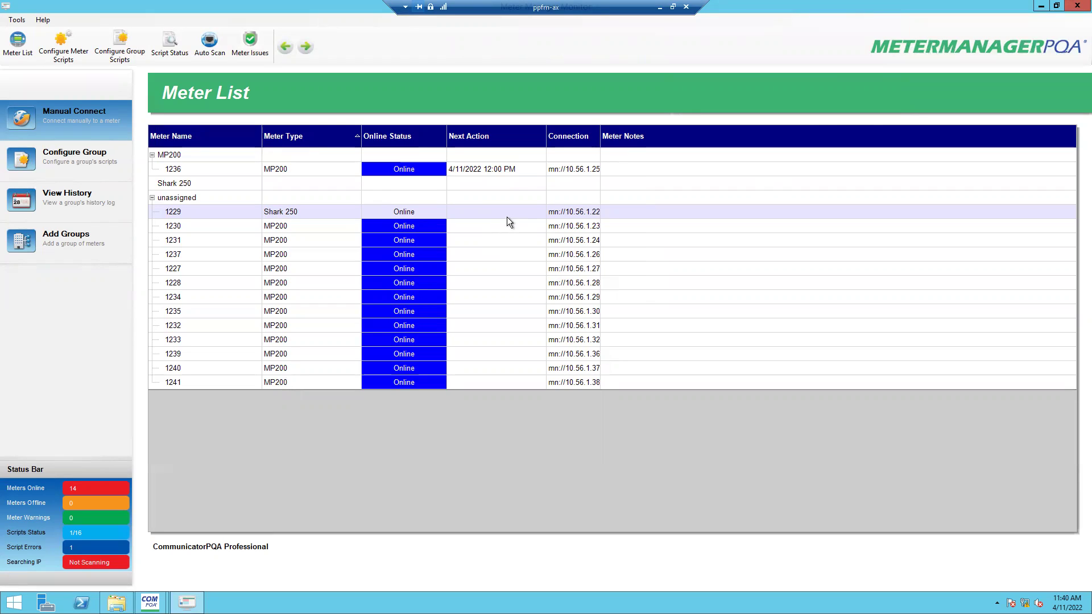
Step: Inspect the context menus for the Shark 250 group and meter 1229
right_click(206, 185)
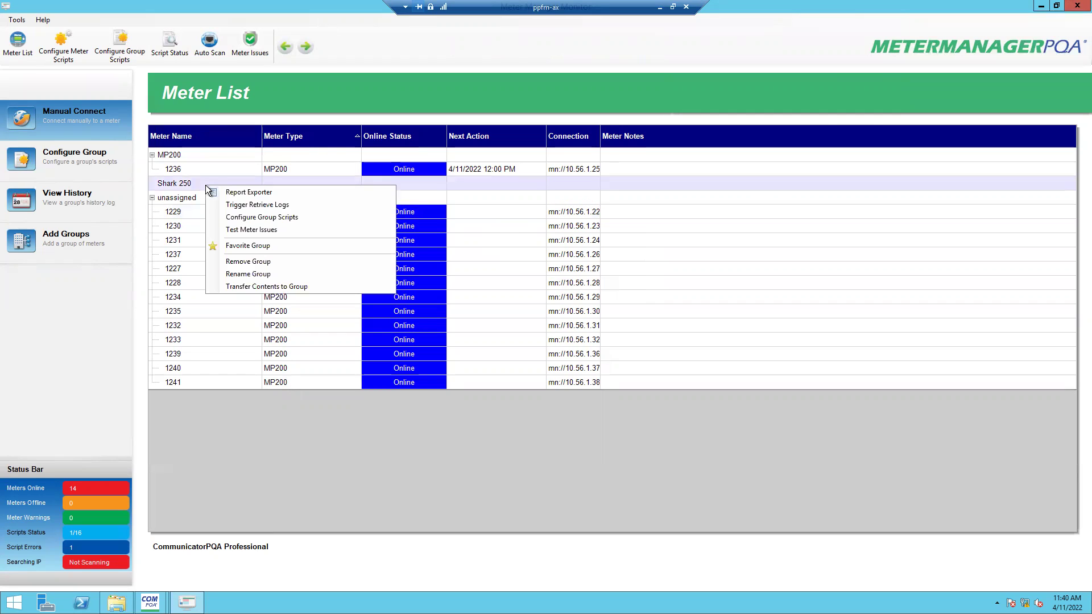
left_click(224, 394)
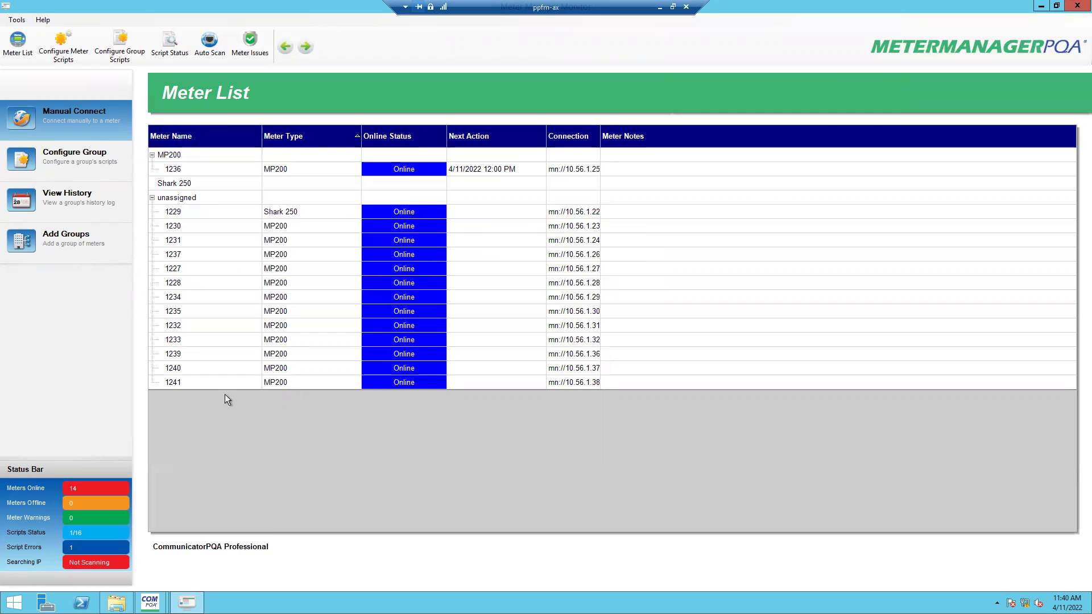
right_click(200, 212)
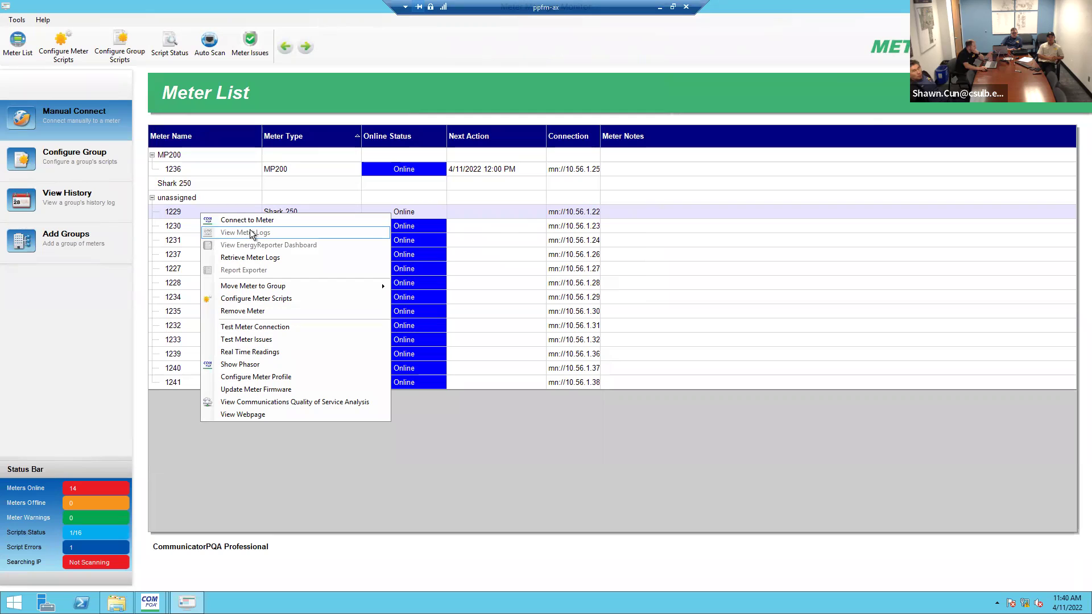
left_click(188, 446)
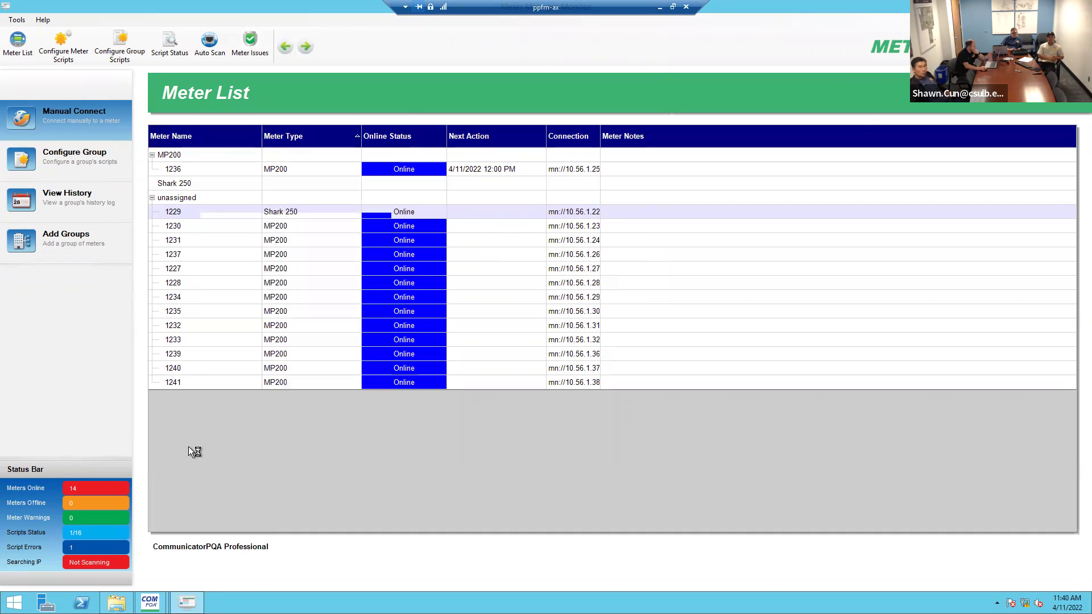
Step: Open Configure Meter Profile for meter 1229
left_click(199, 166)
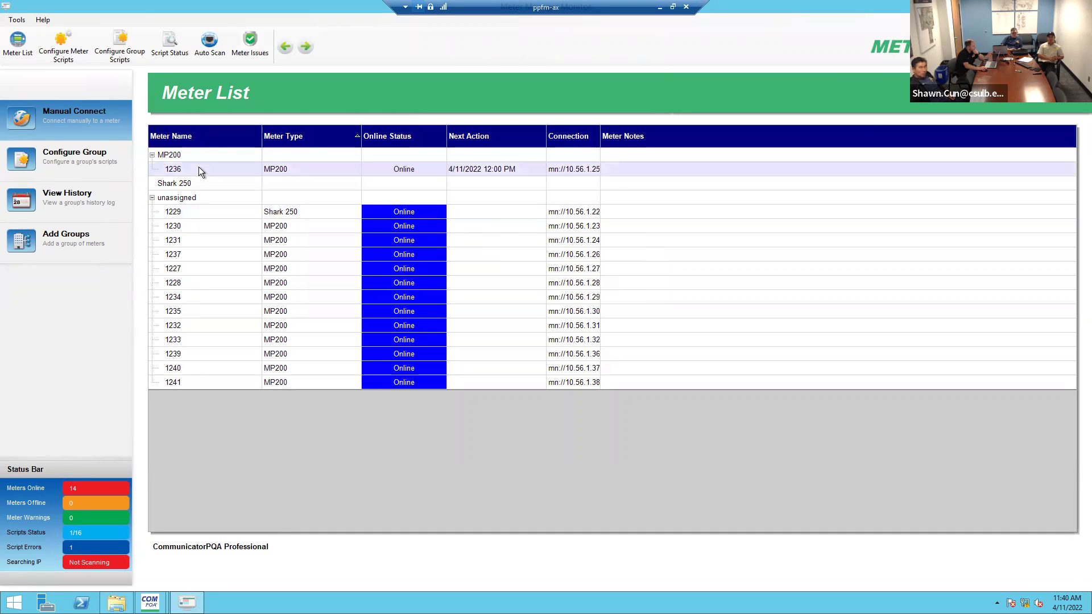
left_click(210, 211)
right_click(248, 210)
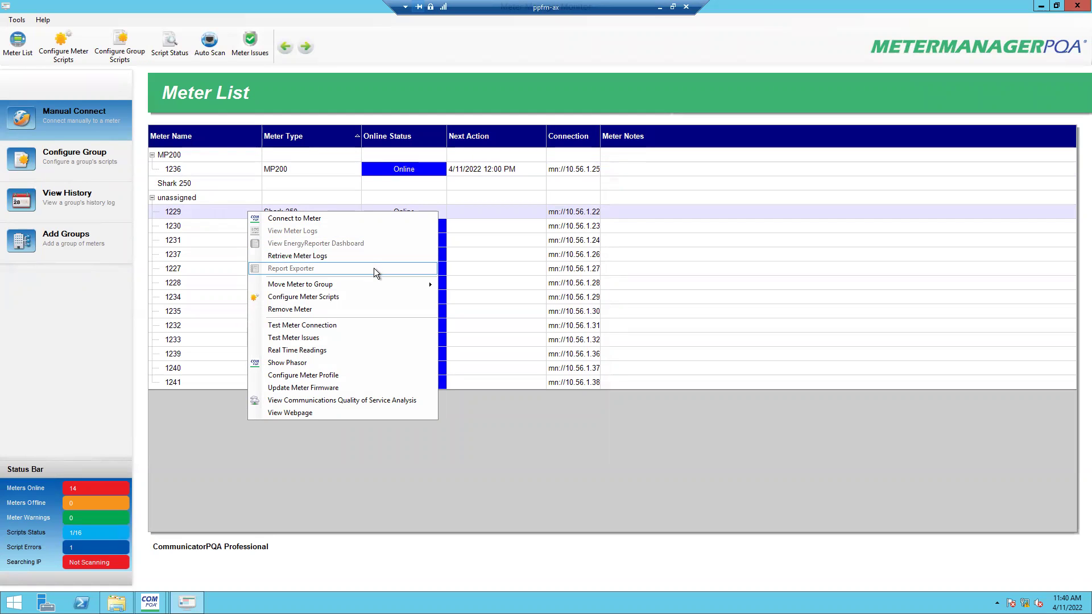
mouse_move(374, 283)
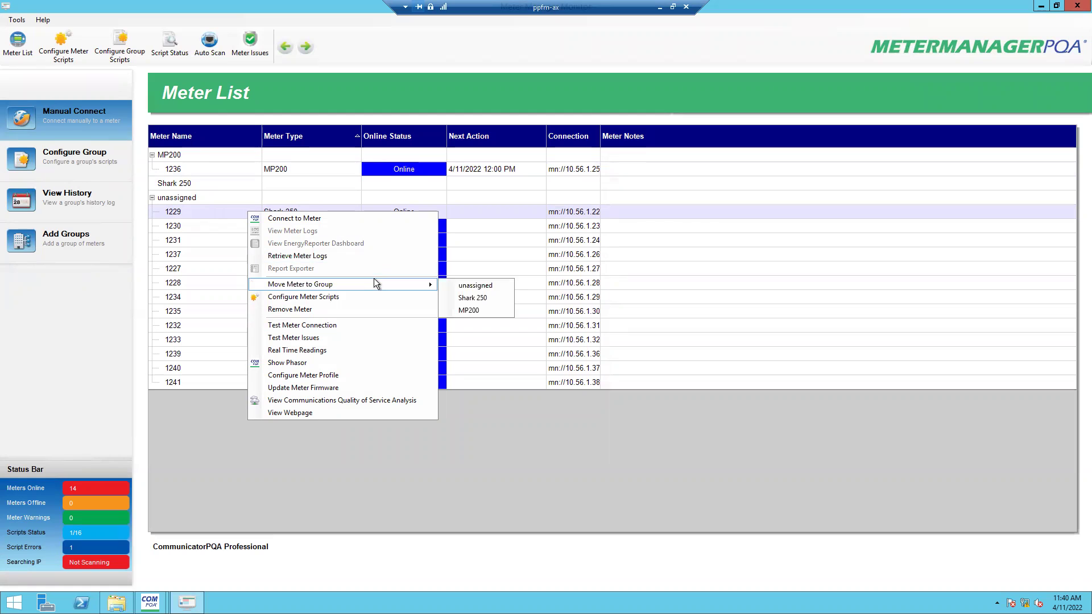
left_click(368, 374)
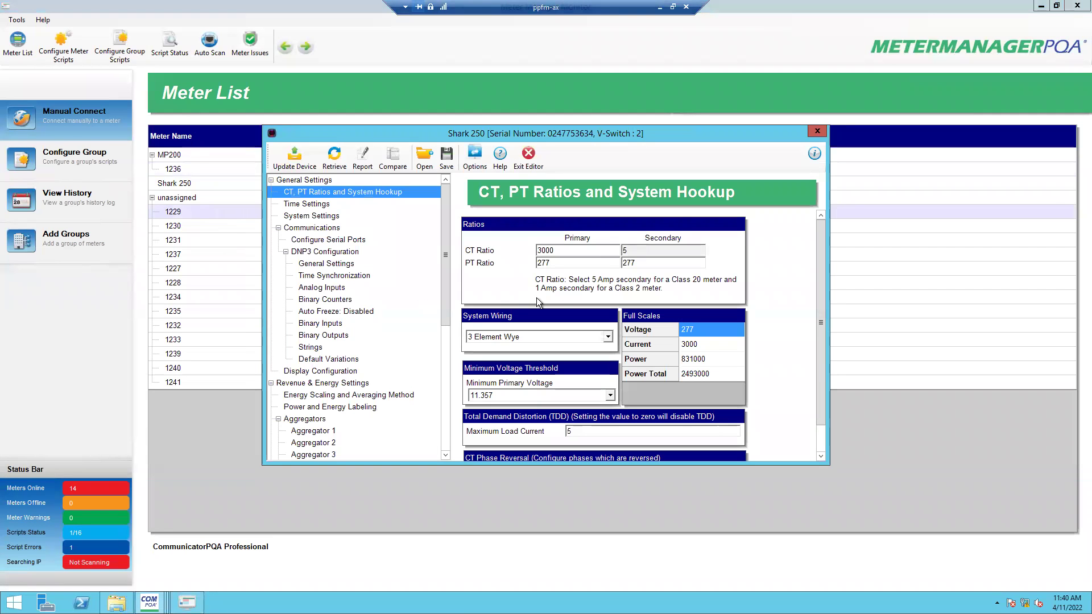
Step: Enlarge the Shark 250 profile editor and scroll down its settings tree
left_click_drag(814, 459, 814, 532)
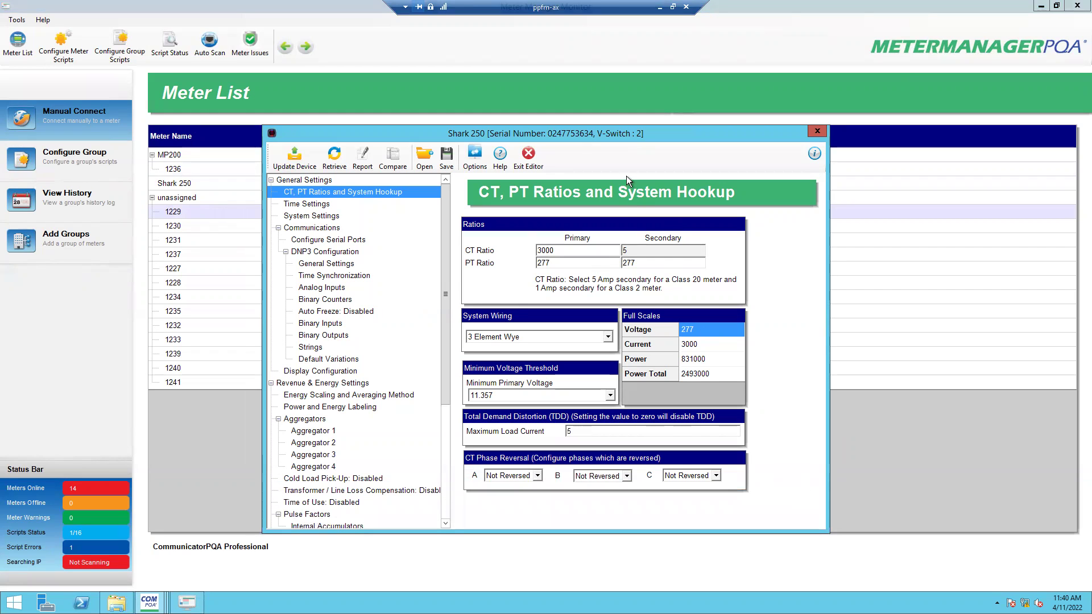
left_click_drag(616, 70, 616, 55)
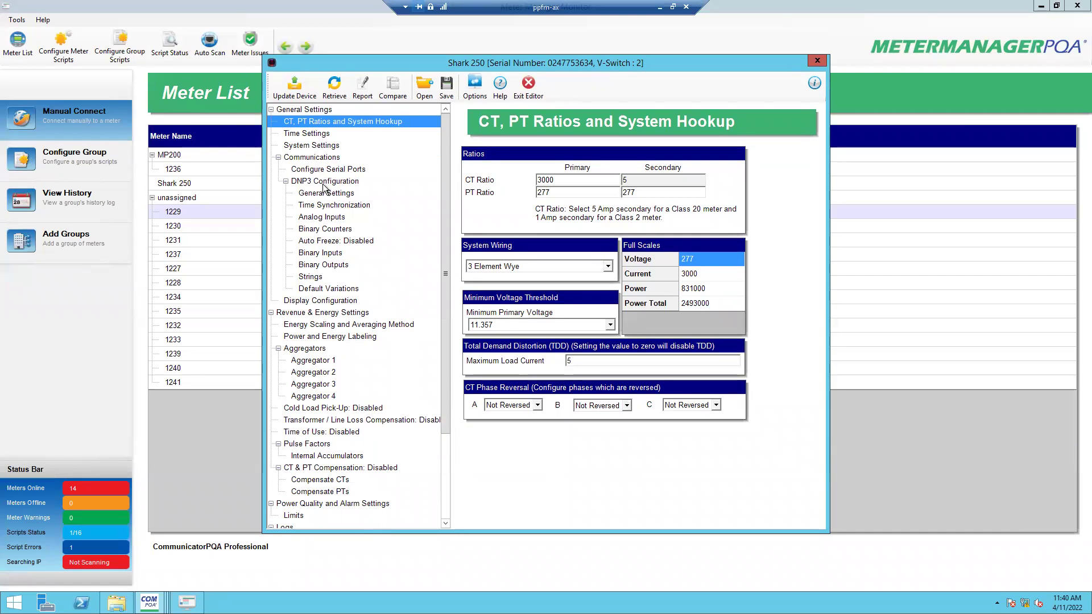
scroll(337, 287, "down", 3)
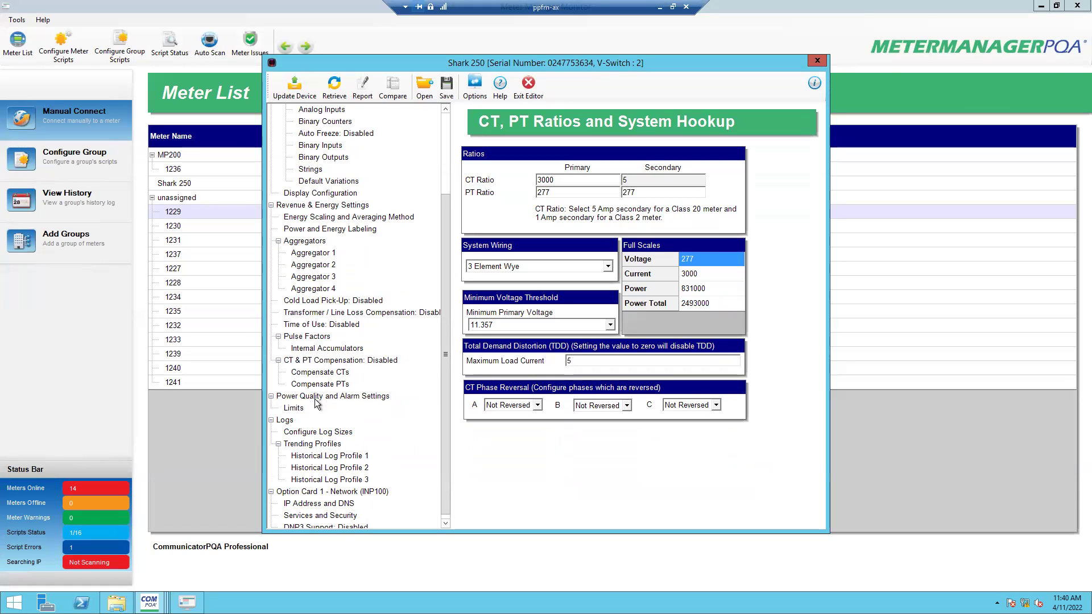
Step: Review Trending Profiles and Historical Log Profile 1's items logged every 15 Minutes
left_click(312, 444)
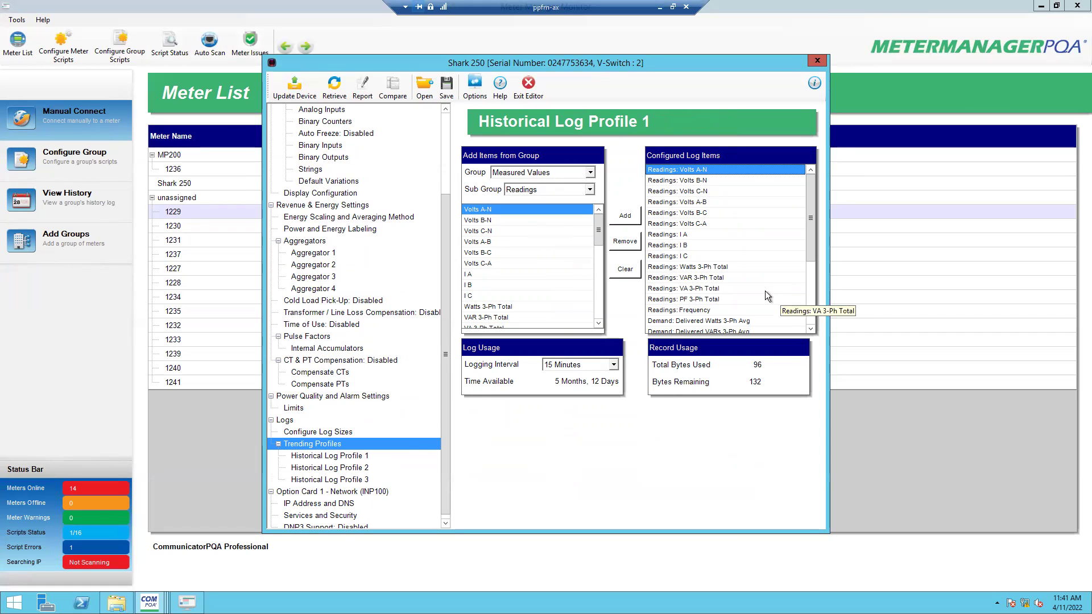
scroll(765, 293, "down", 4)
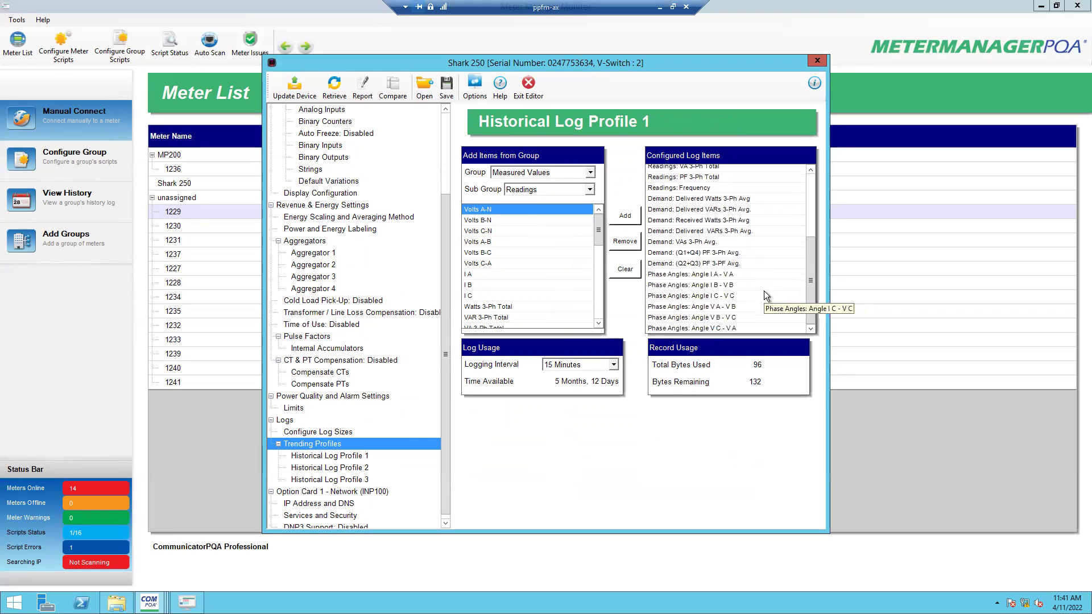
scroll(763, 291, "up", 5)
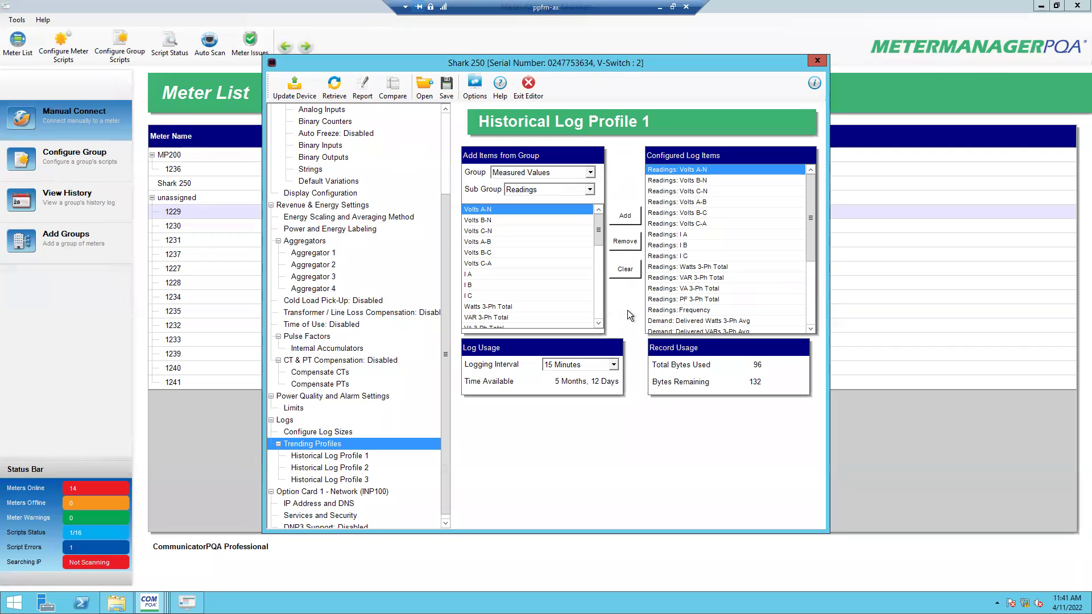
left_click(373, 454)
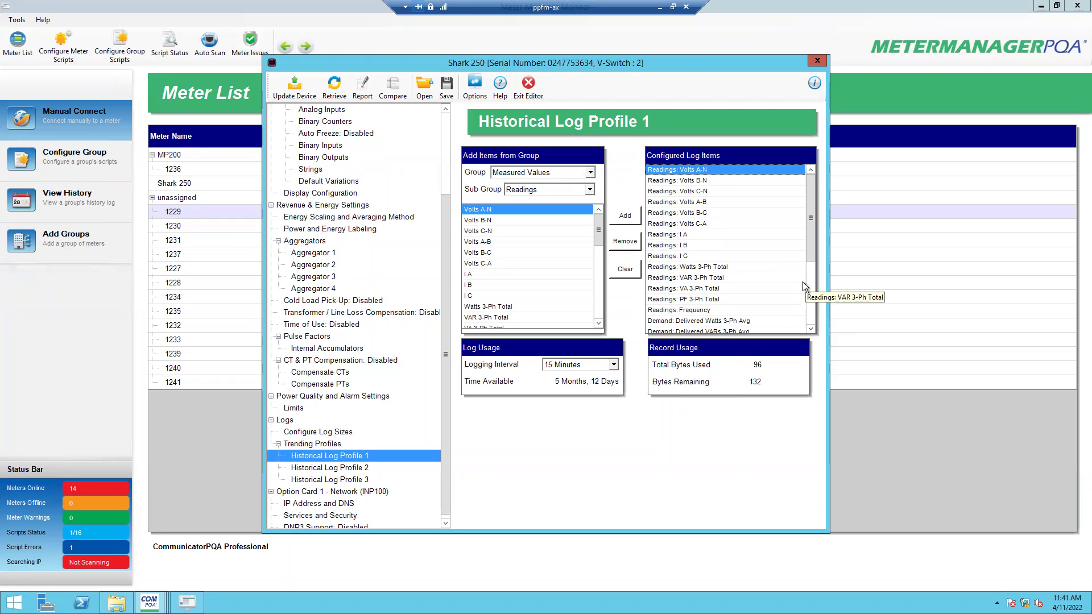
scroll(790, 279, "down", 3)
scroll(789, 278, "down", 1)
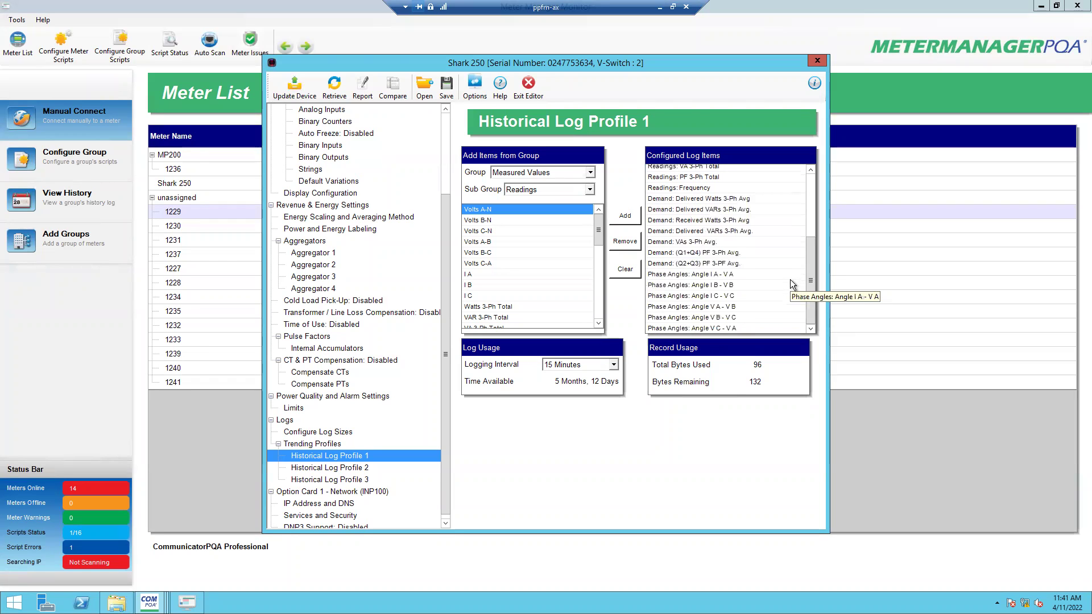
scroll(775, 271, "up", 4)
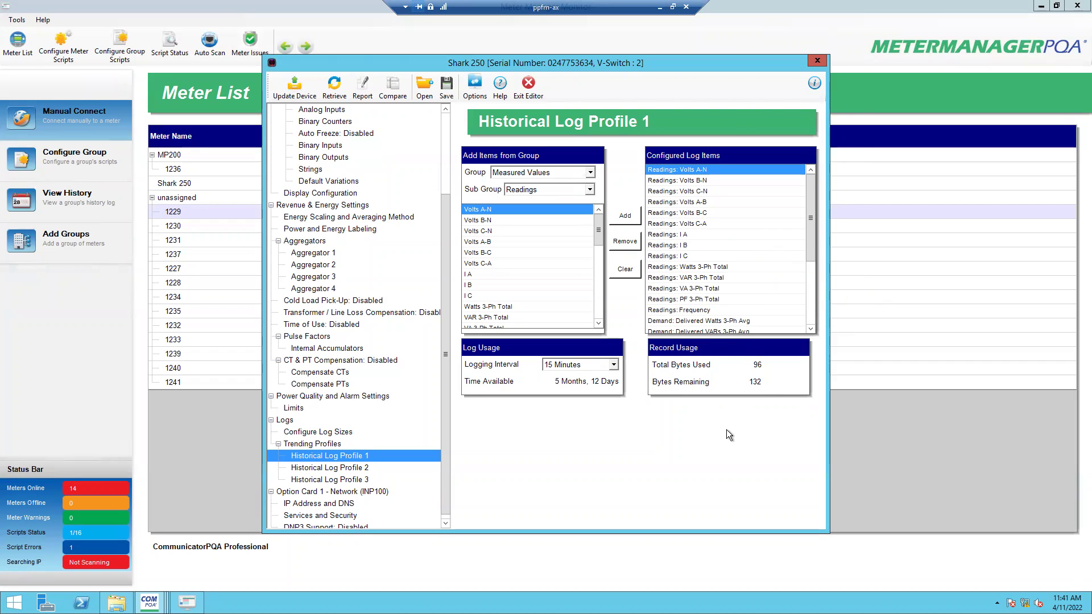
Step: Show Historical Log Profile 2 with its six energy items logged every 15 Minutes
left_click(322, 470)
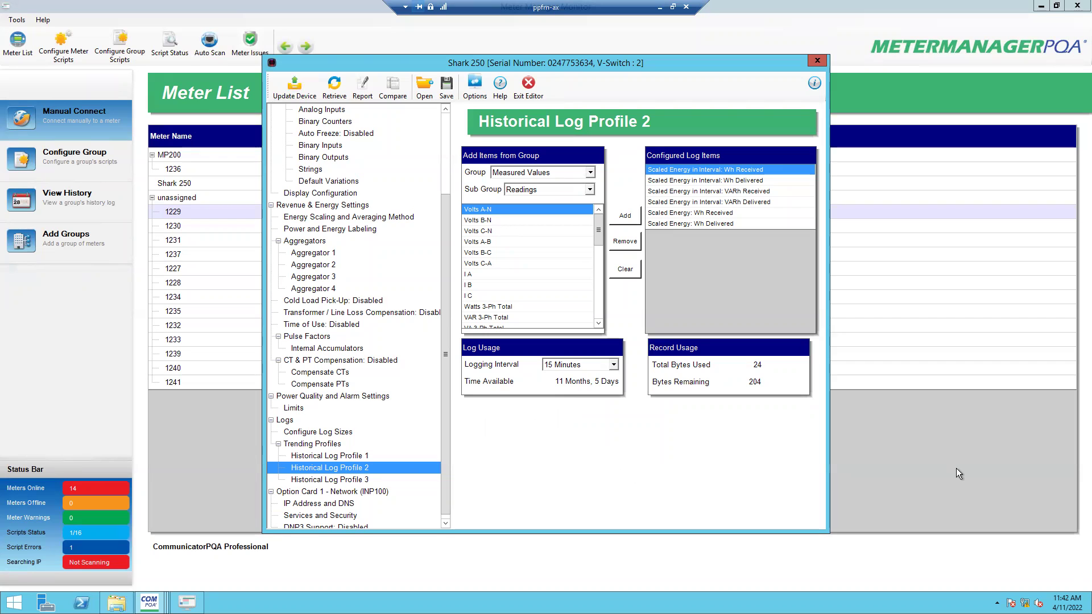
Step: Minimize the Meter List and generate the Shark 250 settings report
left_click(1019, 458)
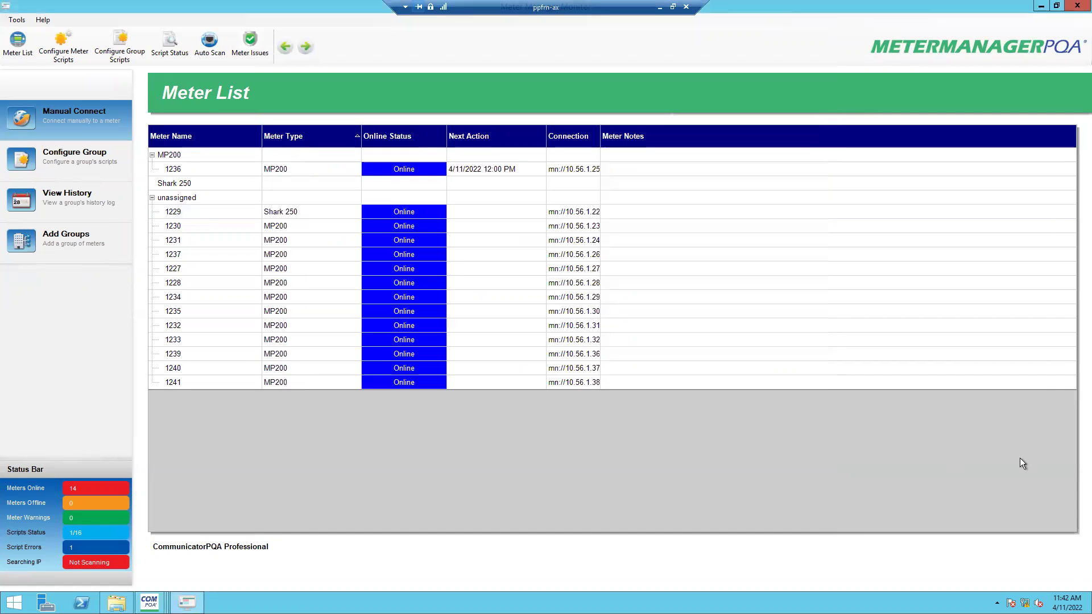
left_click(187, 603)
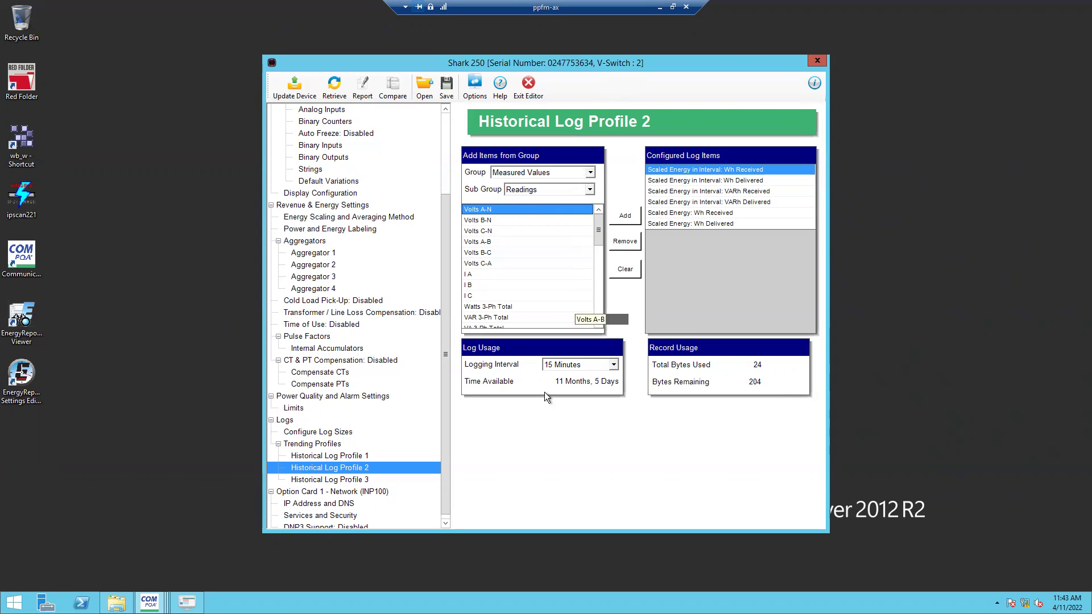
left_click(446, 523)
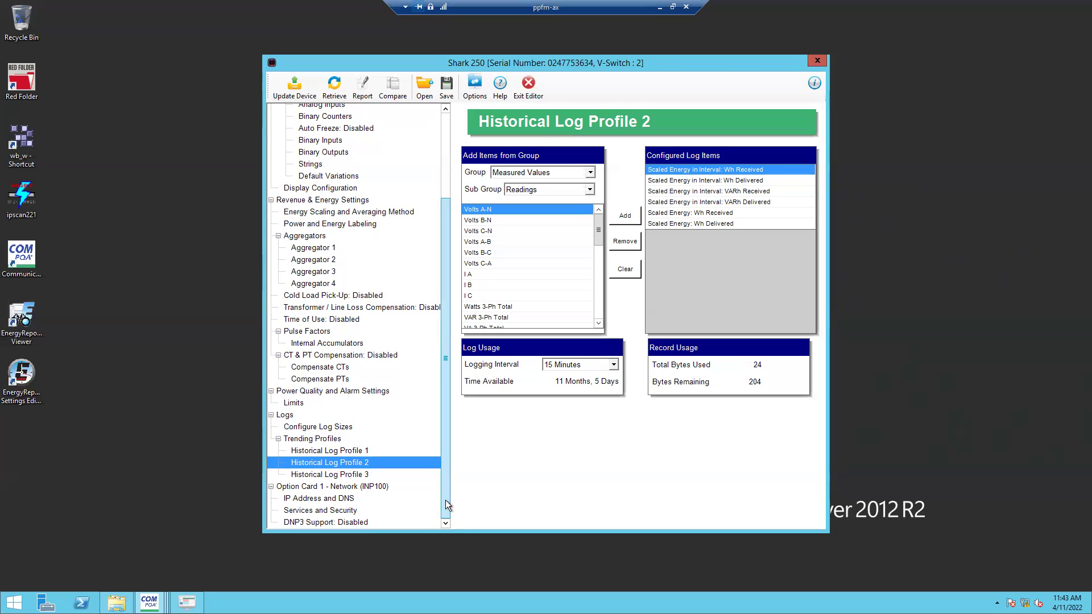
left_click_drag(445, 498, 468, 368)
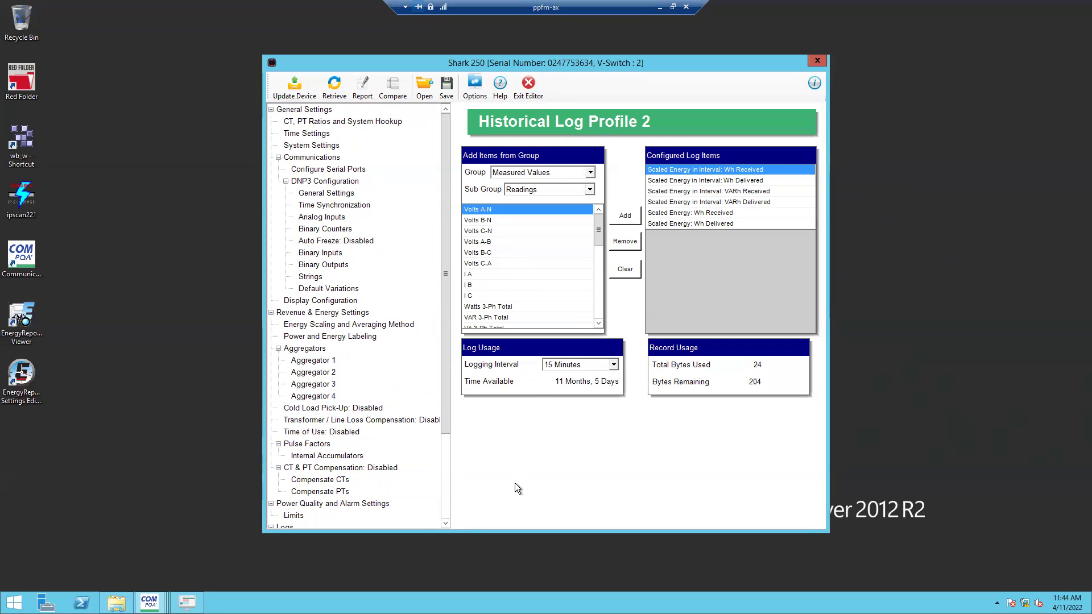
left_click(358, 100)
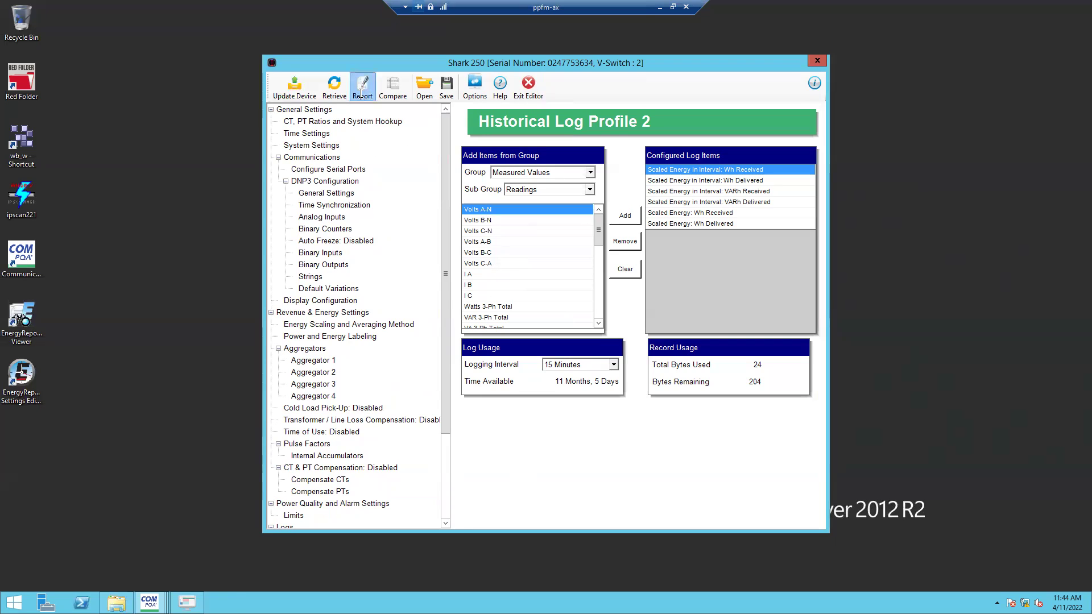
Step: Review the report's System Setup, Communications and Historical Log sections, marking the MAC address line
scroll(183, 133, "down", 3)
scroll(183, 133, "down", 14)
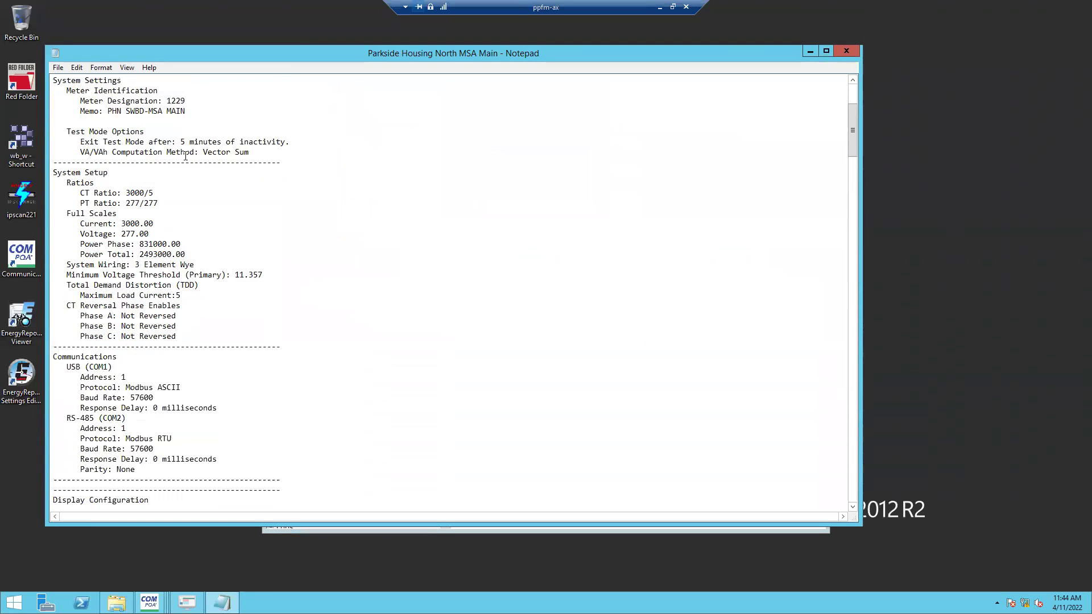
scroll(185, 161, "down", 13)
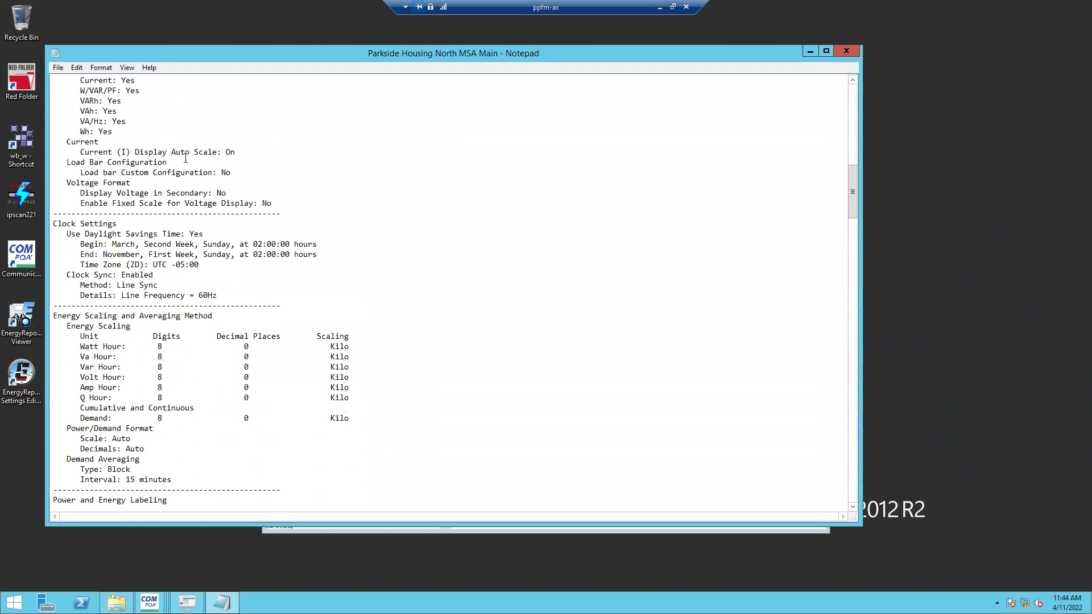
scroll(185, 158, "down", 20)
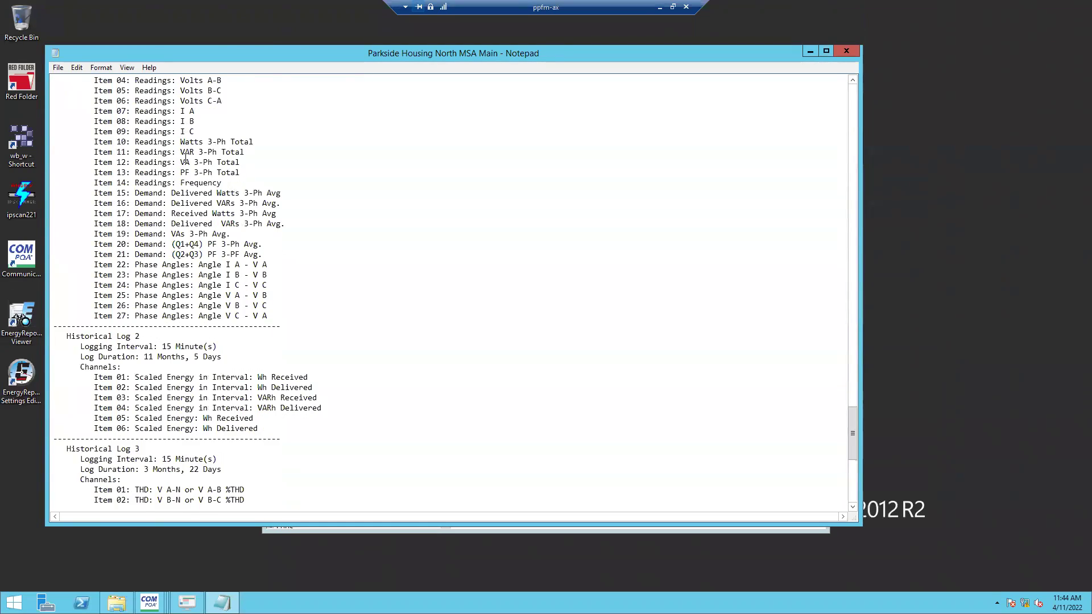
scroll(200, 207, "up", 20)
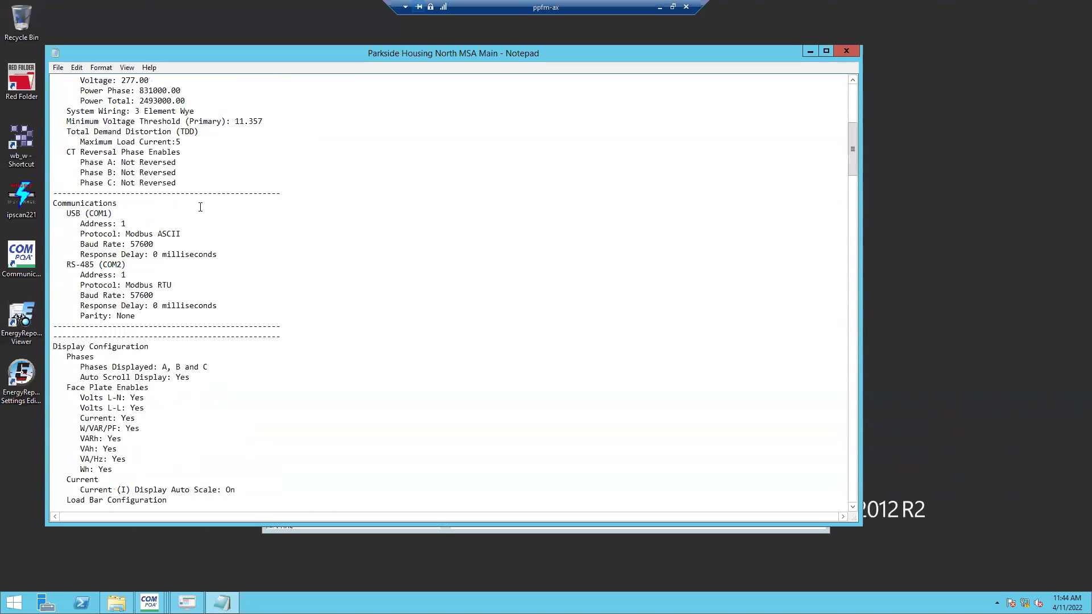
scroll(199, 207, "up", 10)
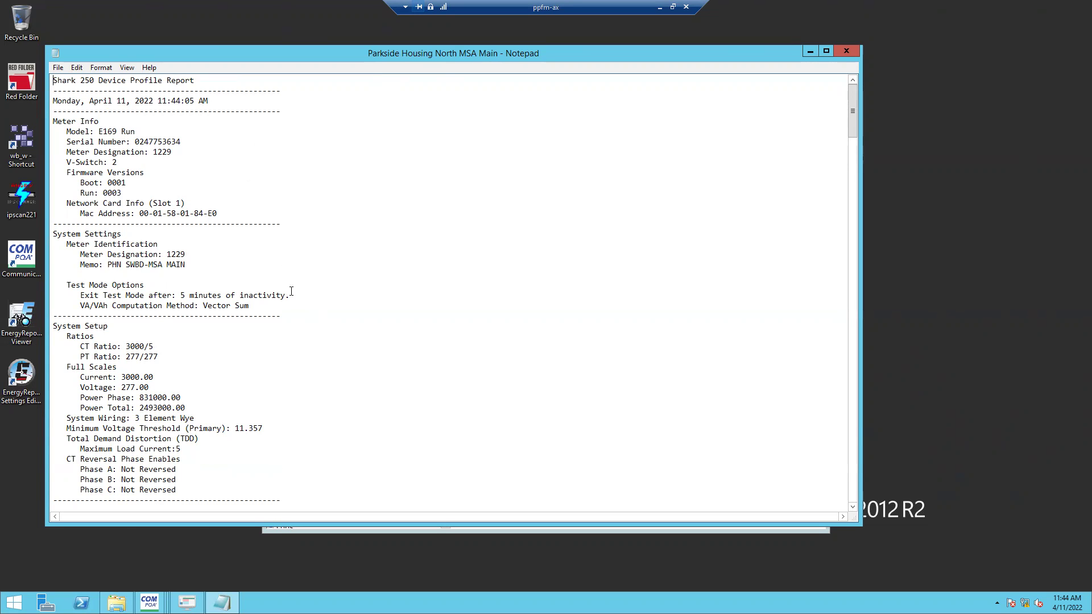
scroll(312, 291, "down", 2)
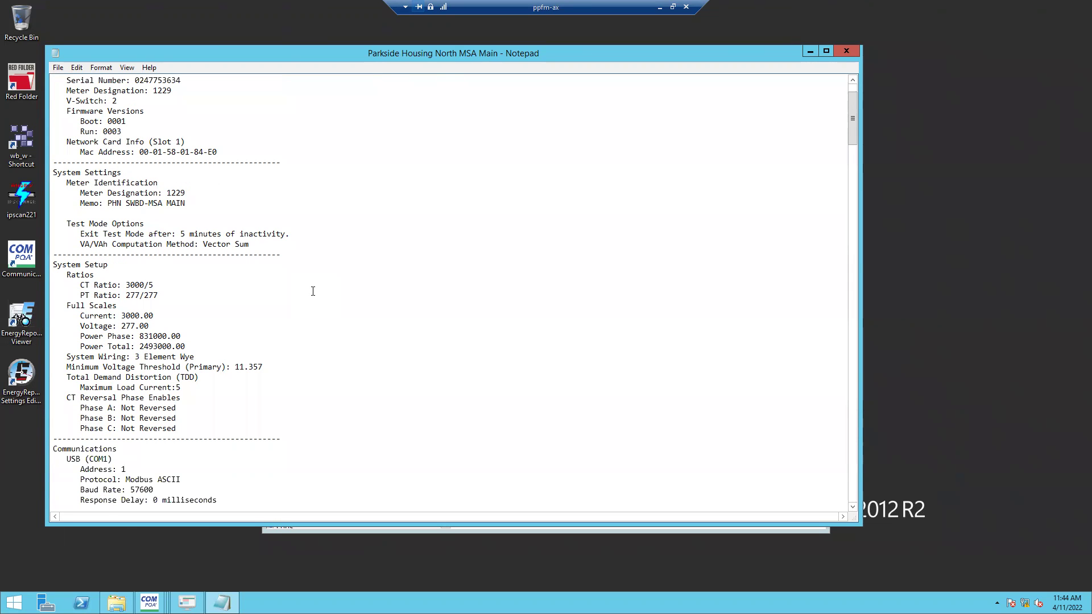
scroll(313, 291, "down", 4)
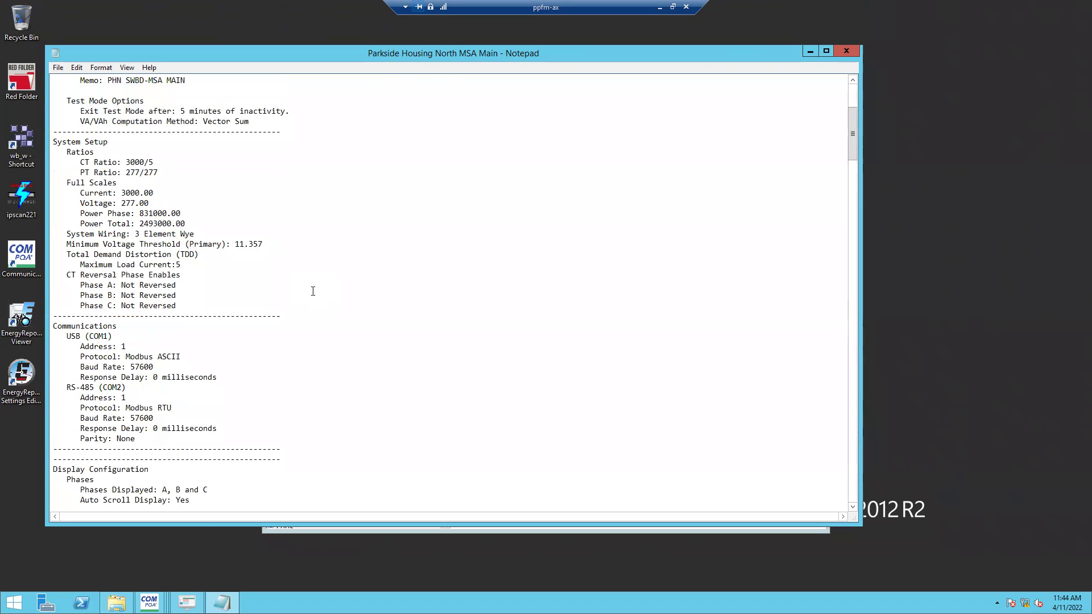
scroll(313, 291, "down", 6)
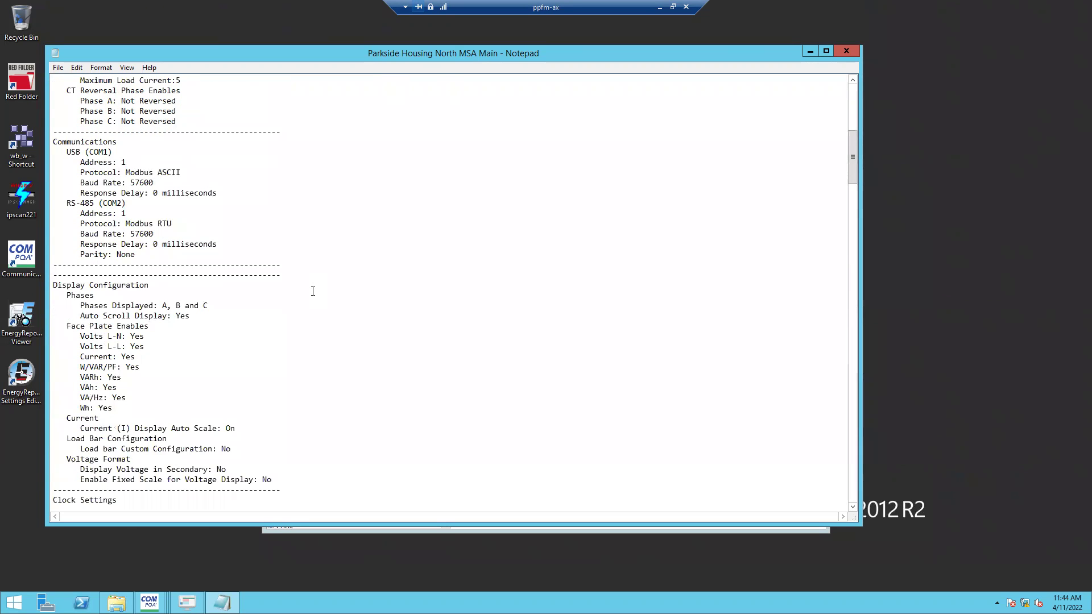
scroll(313, 291, "up", 1)
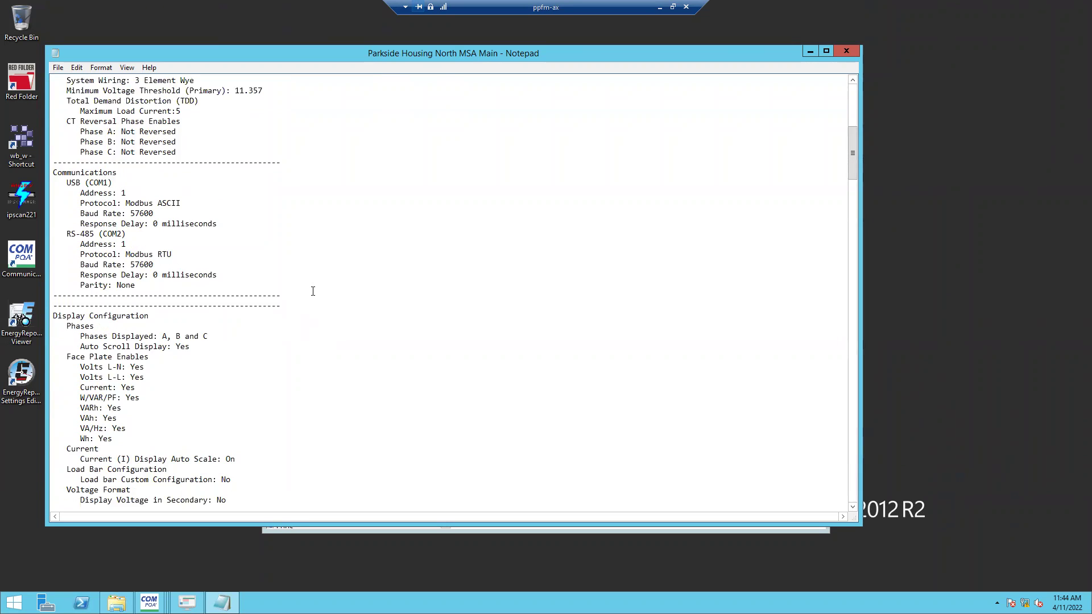
scroll(313, 291, "up", 11)
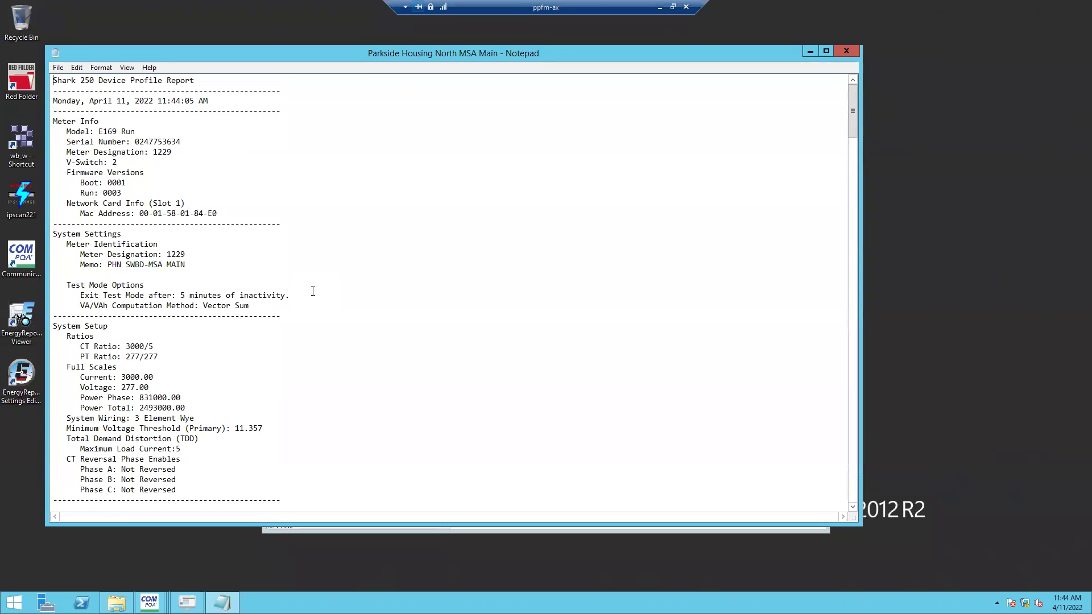
left_click(175, 214)
scroll(273, 266, "down", 9)
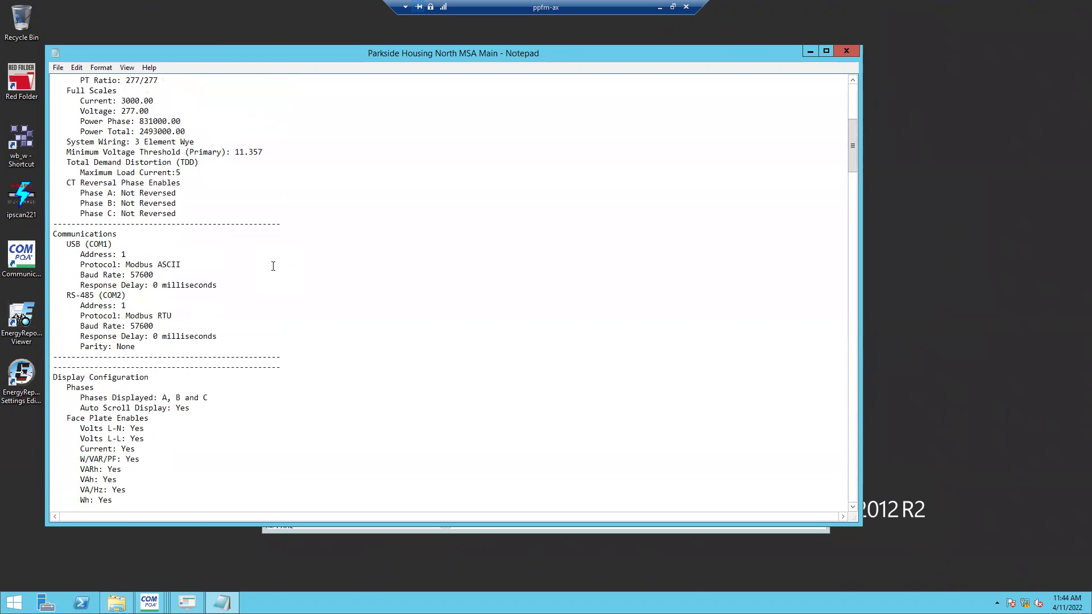
scroll(272, 266, "up", 9)
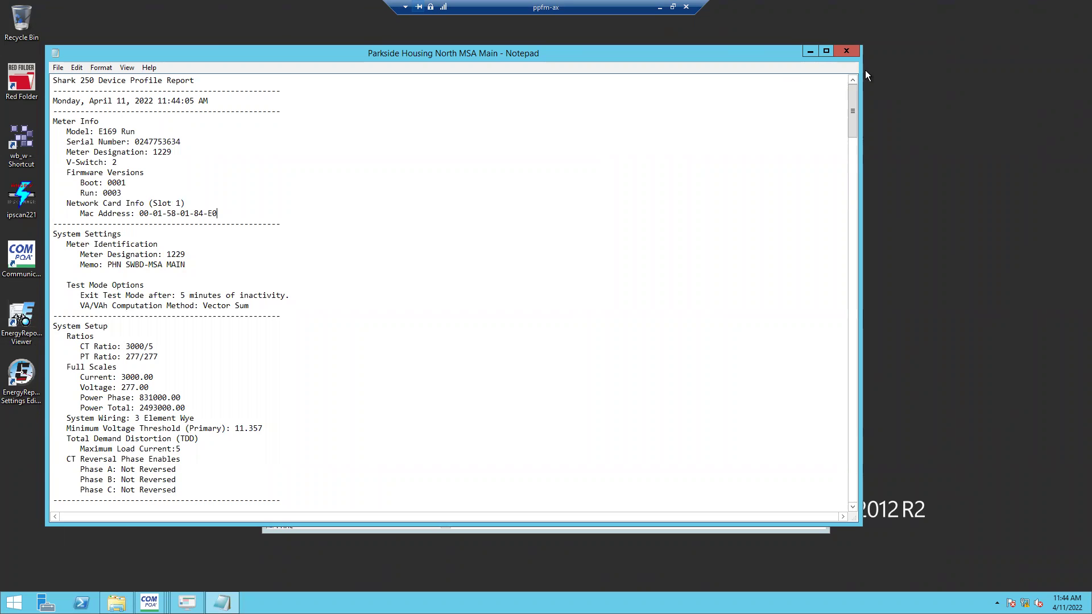
Step: Close the Notepad report to return to the Shark 250 editor
left_click(846, 51)
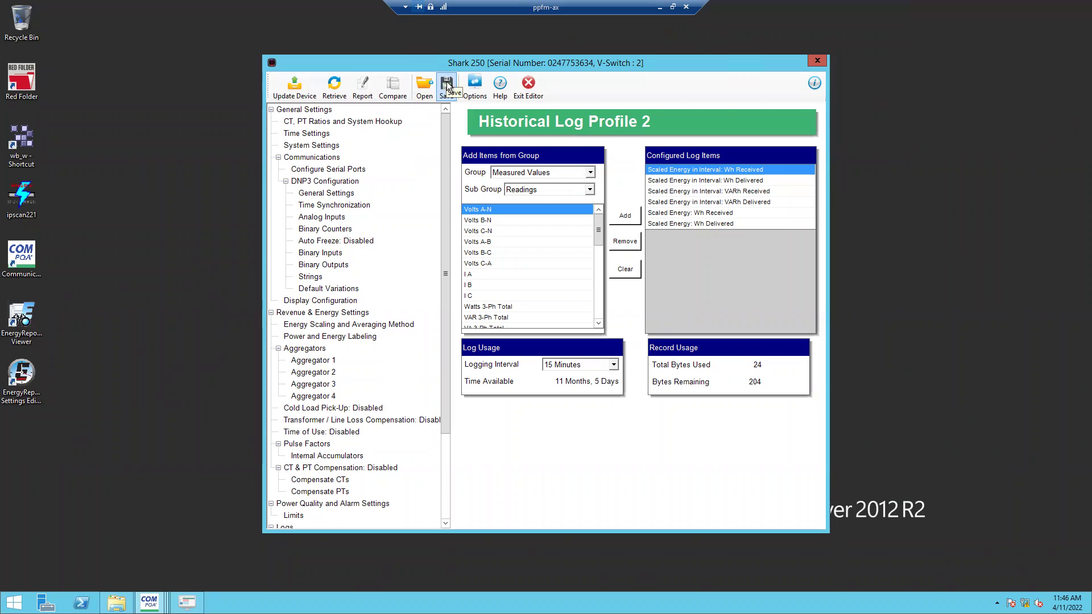
left_click(445, 85)
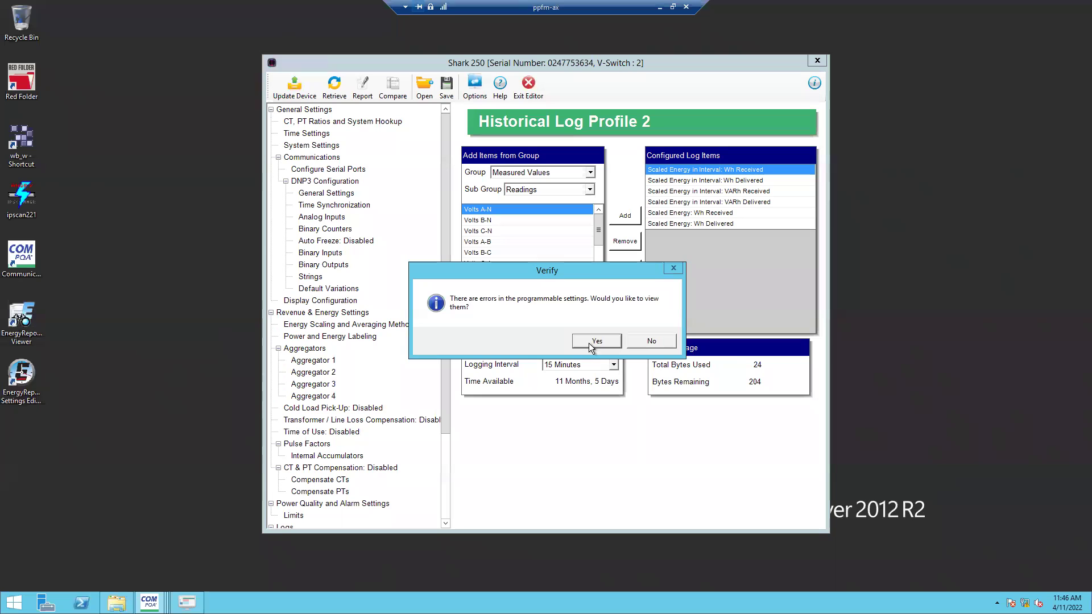
left_click(609, 343)
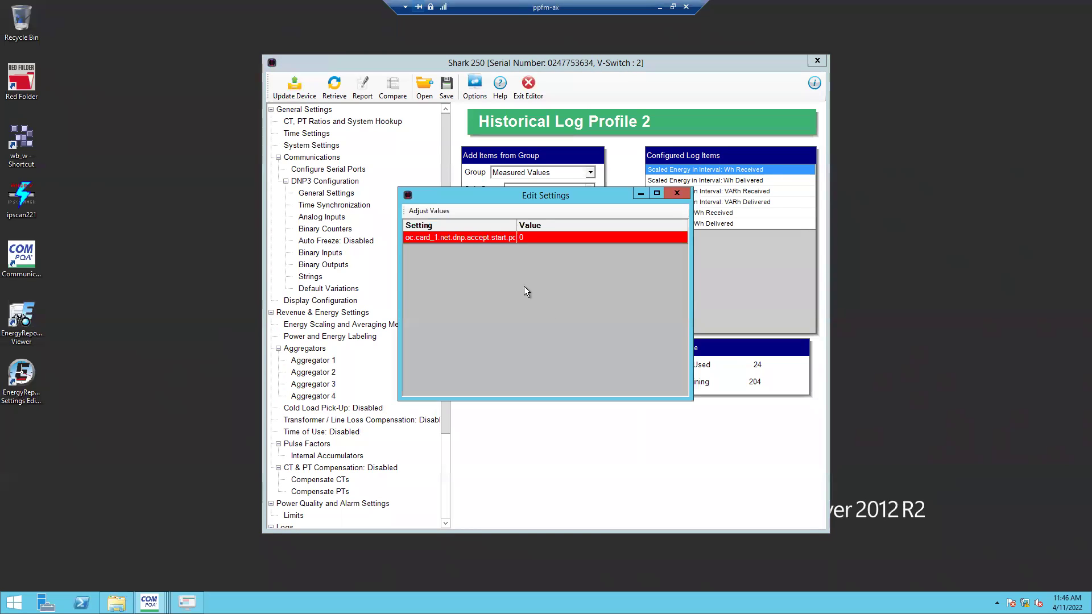
left_click_drag(516, 227, 542, 227)
left_click(674, 193)
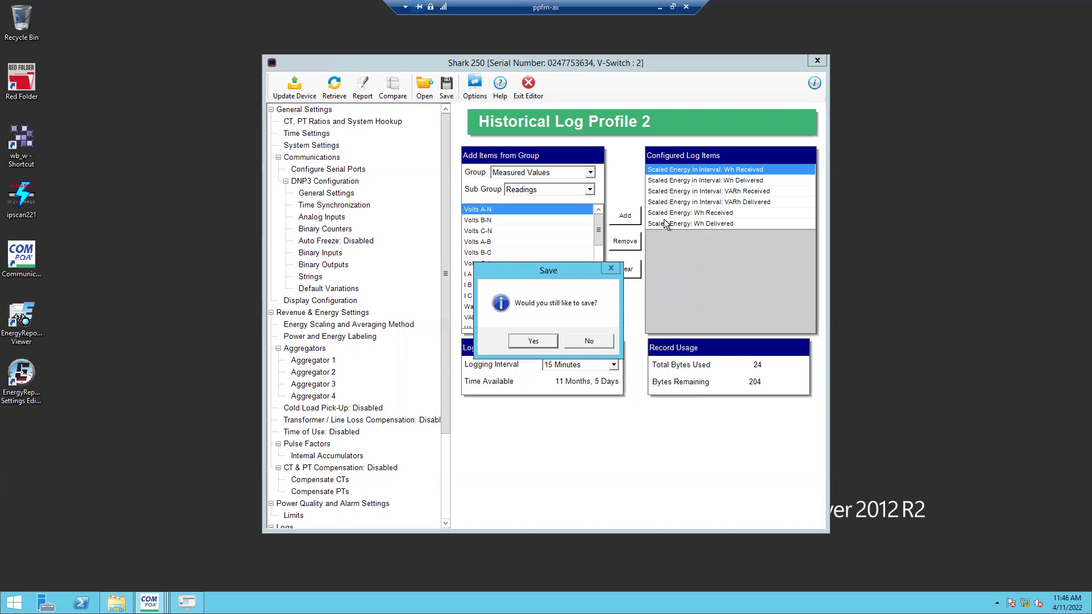
left_click(533, 341)
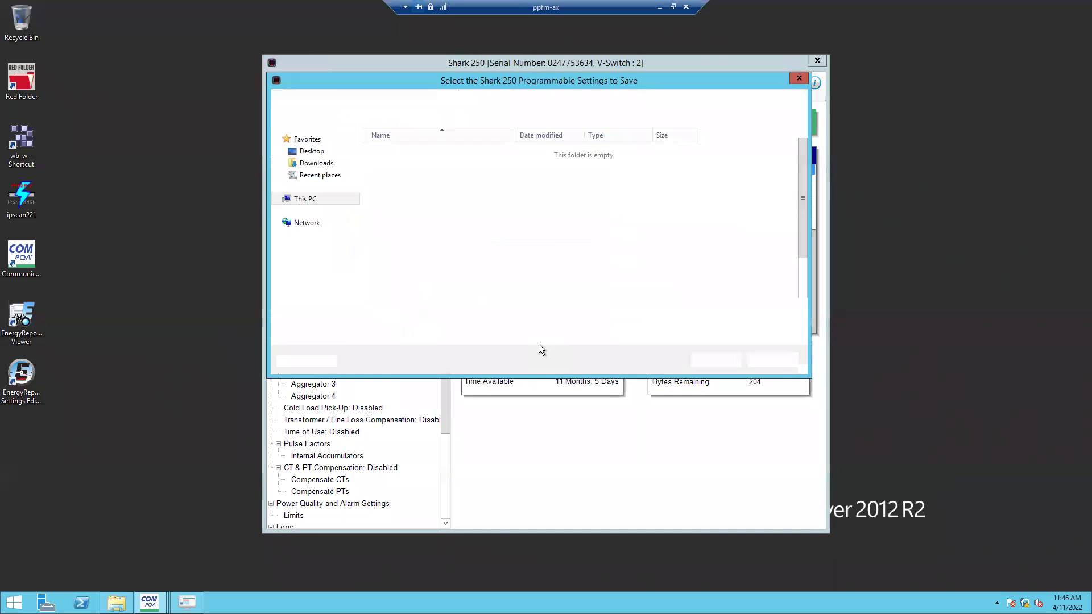
left_click(615, 97)
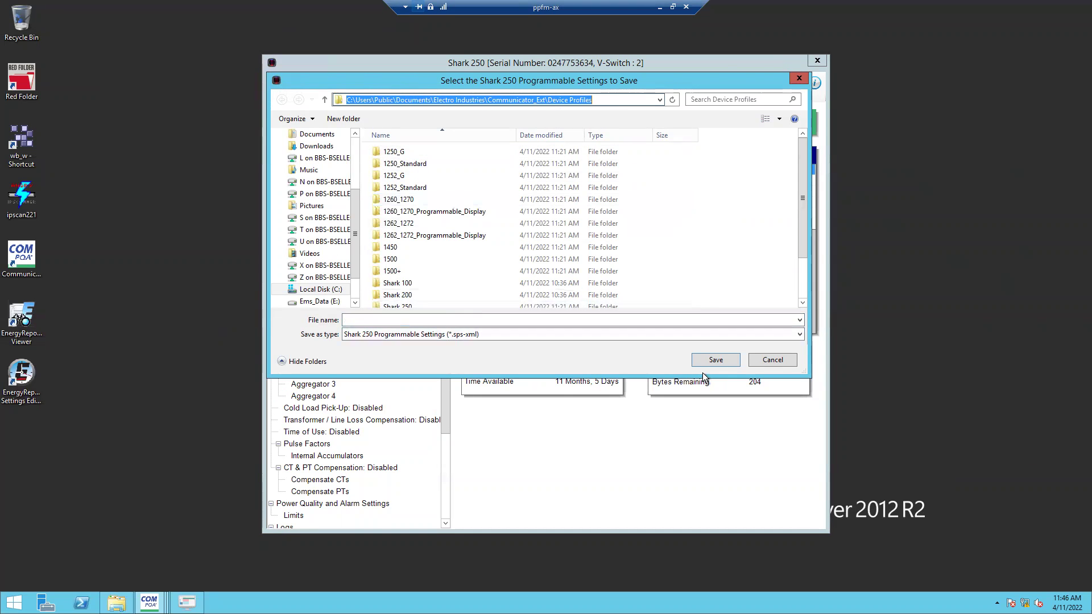
left_click(766, 360)
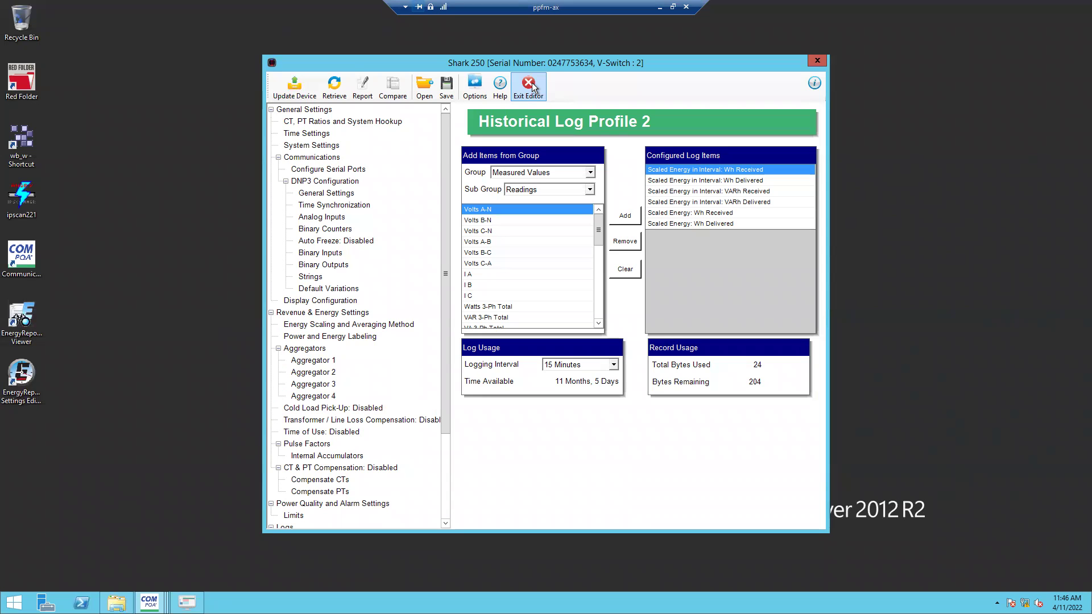
Step: Exit the Shark 250 editor, widen the Connection column, and select meter 1236
left_click(529, 86)
key("Return")
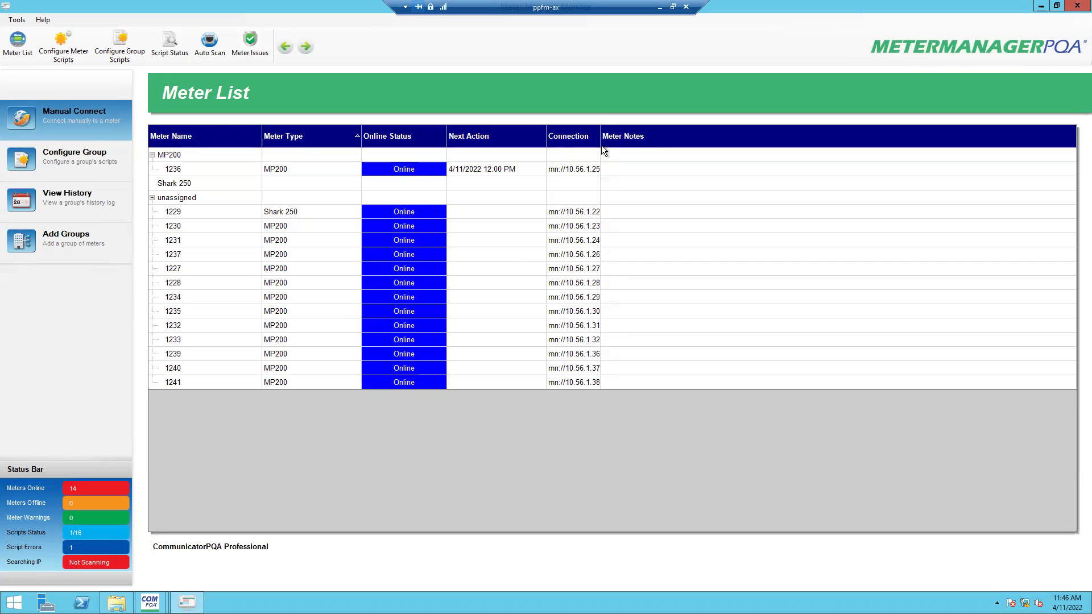
left_click_drag(600, 138, 637, 136)
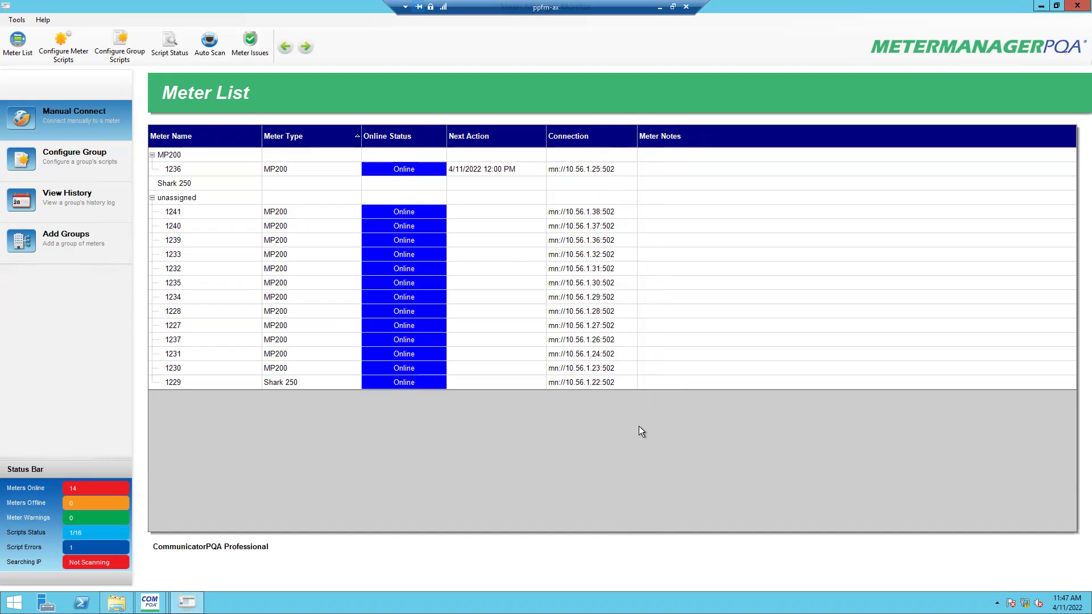
left_click(189, 173)
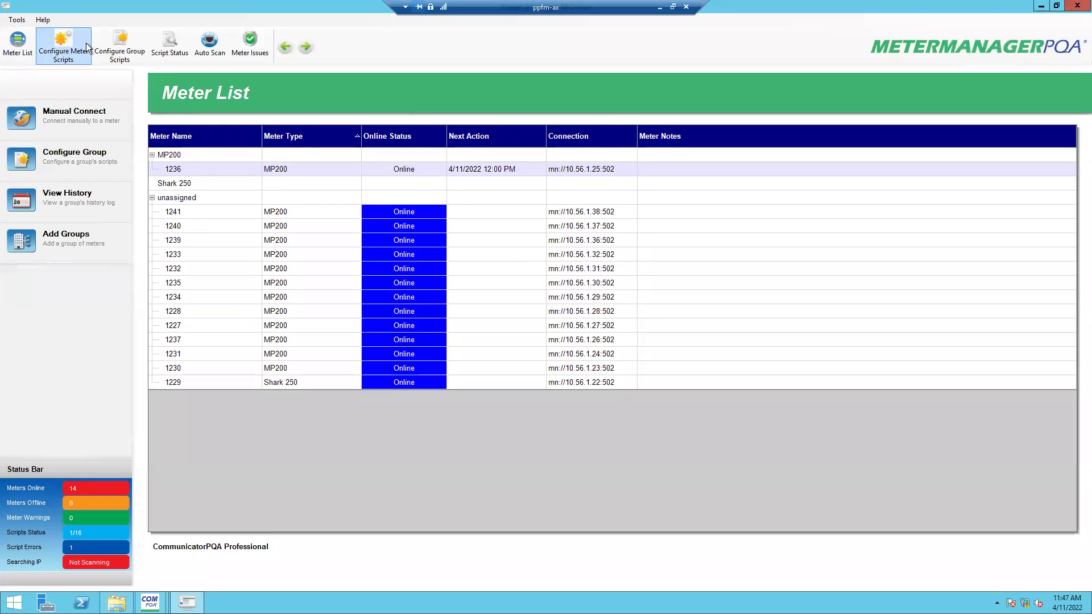
Step: Open Configure Group Scripts for the MP200 group and select meter 1241
left_click(131, 43)
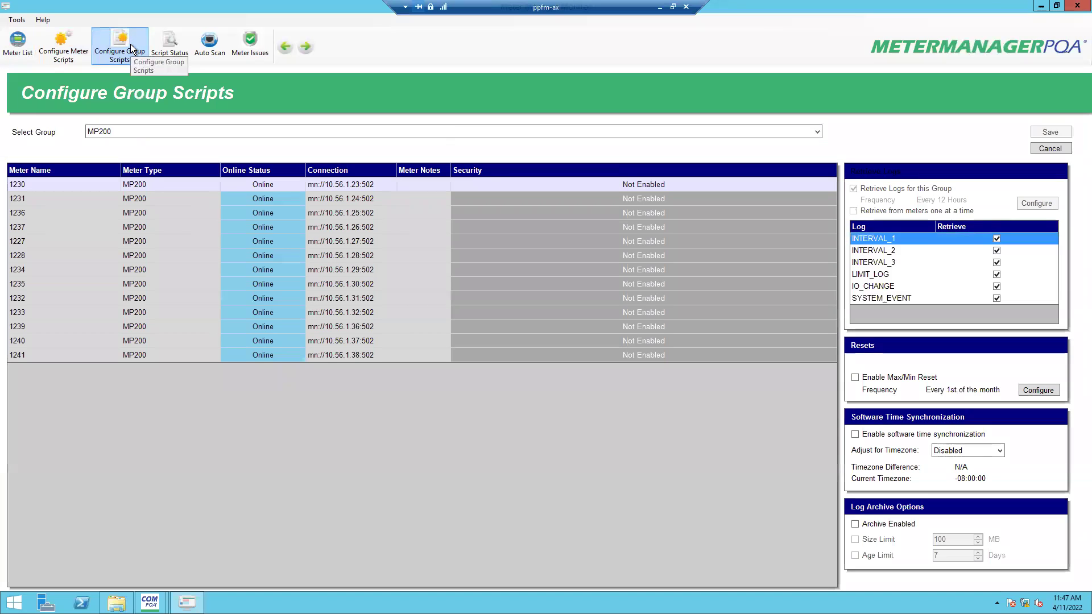
left_click(162, 132)
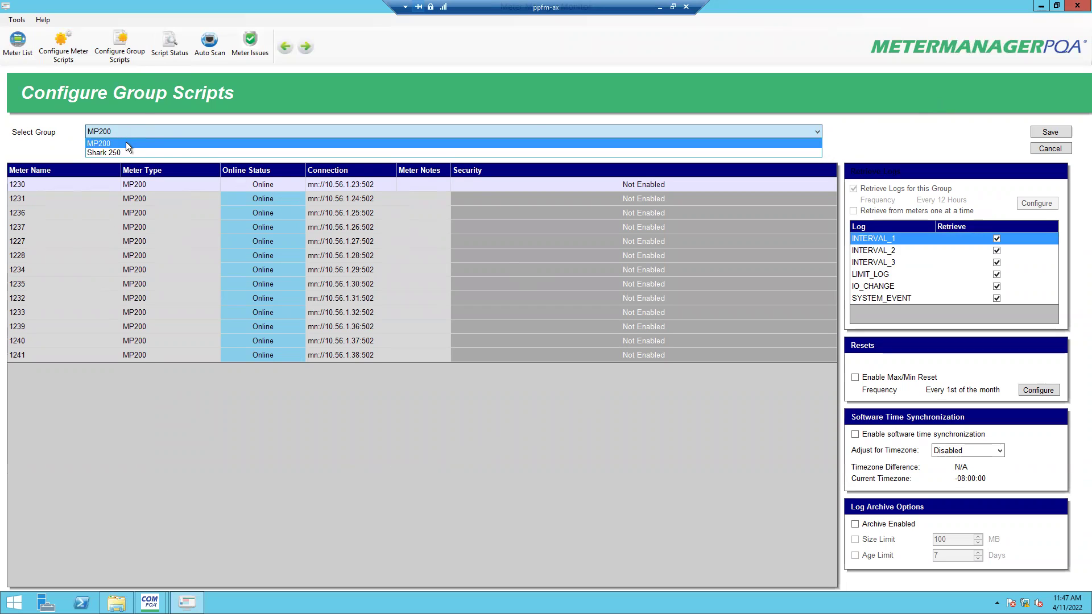
left_click(64, 141)
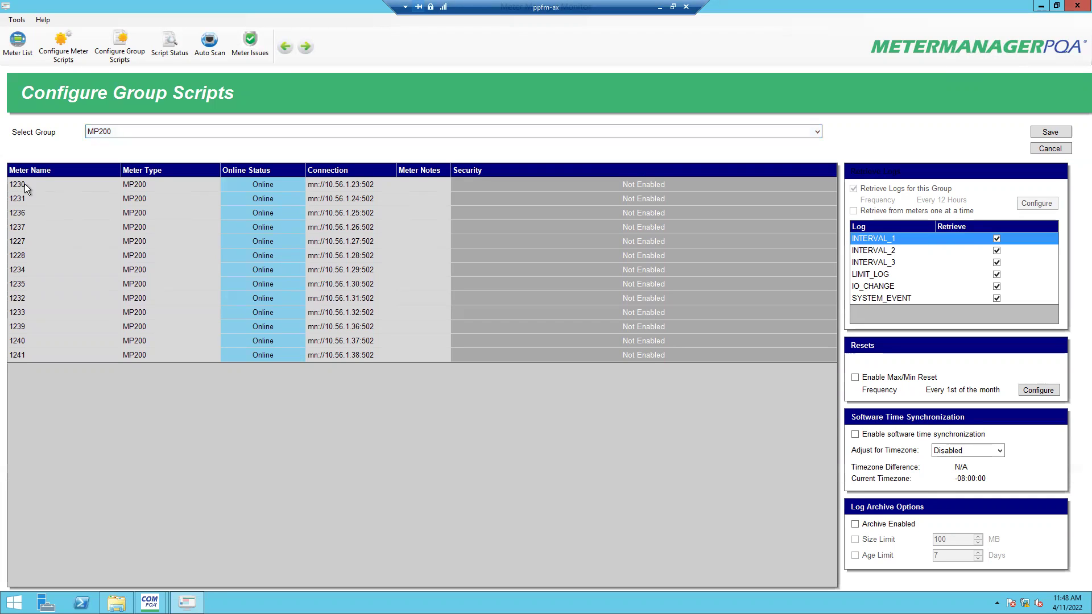
left_click(32, 354)
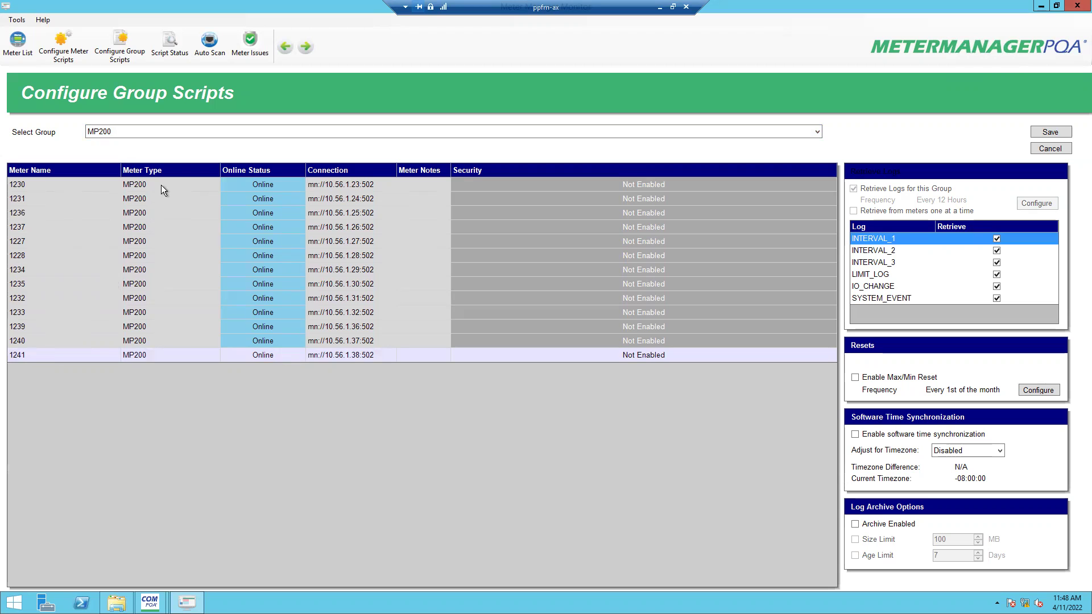
Step: Select meter 1230 in the MP200 group's meter list
left_click(161, 185)
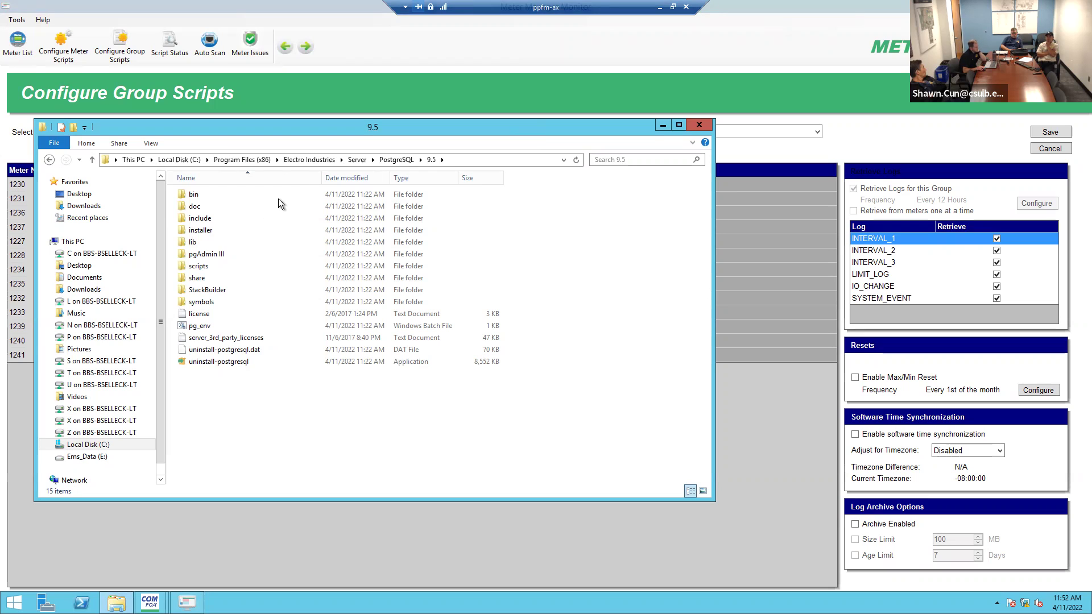
Step: Check the PostgreSQL 9.5 folder's full path and the This PC drives, then close the folder window
left_click(462, 159)
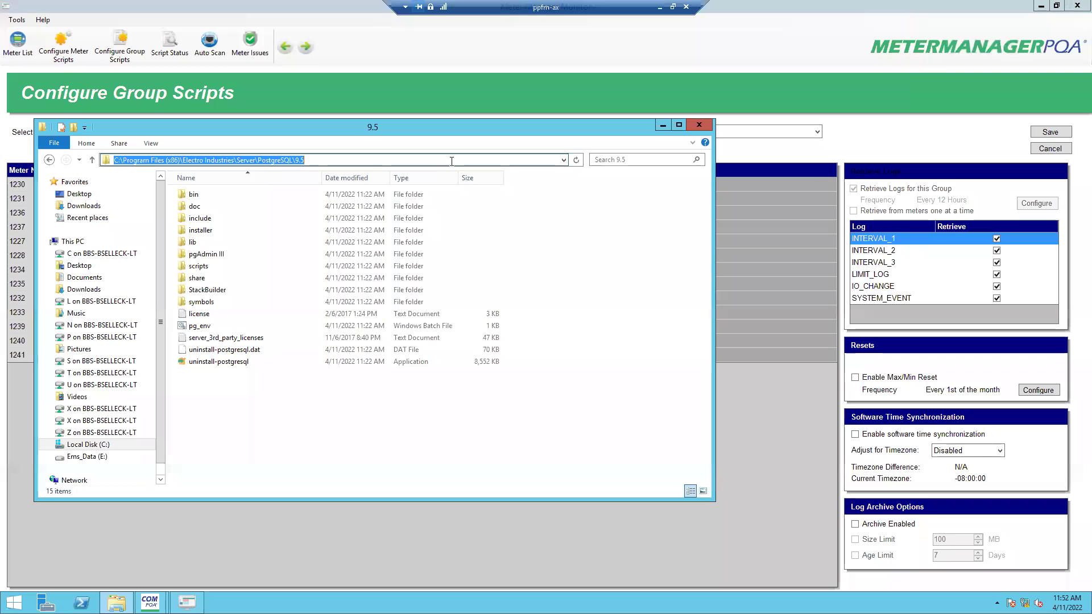
left_click(454, 161)
left_click(574, 257)
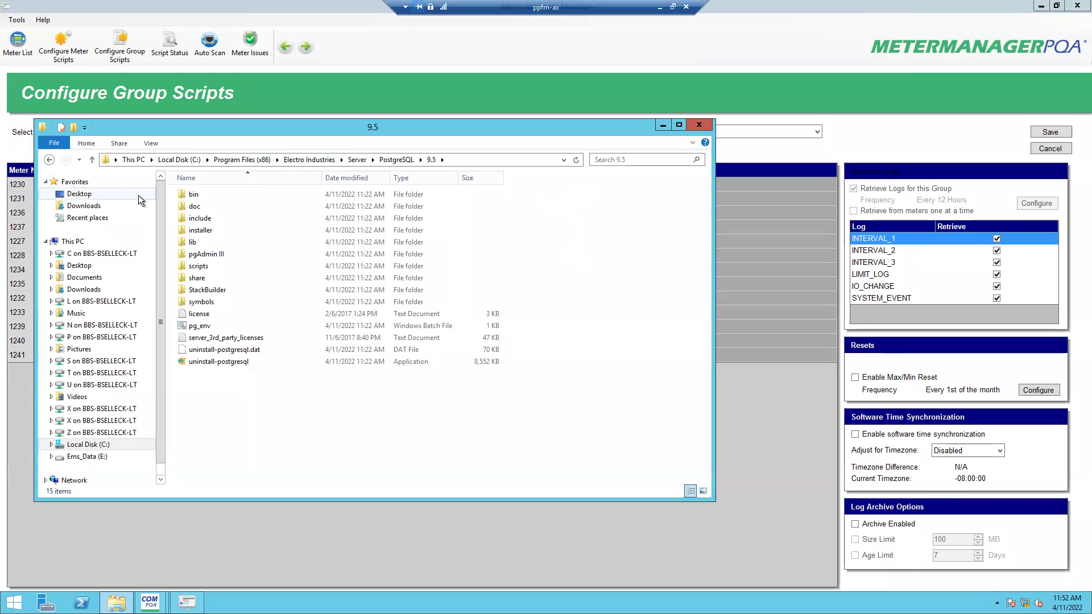
left_click(46, 241)
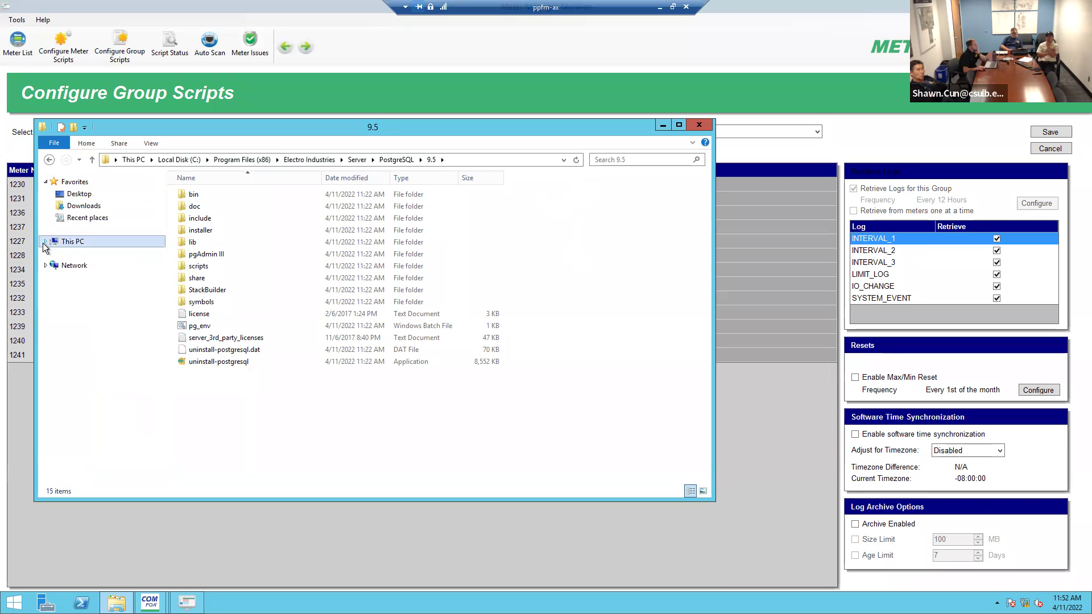
left_click(46, 241)
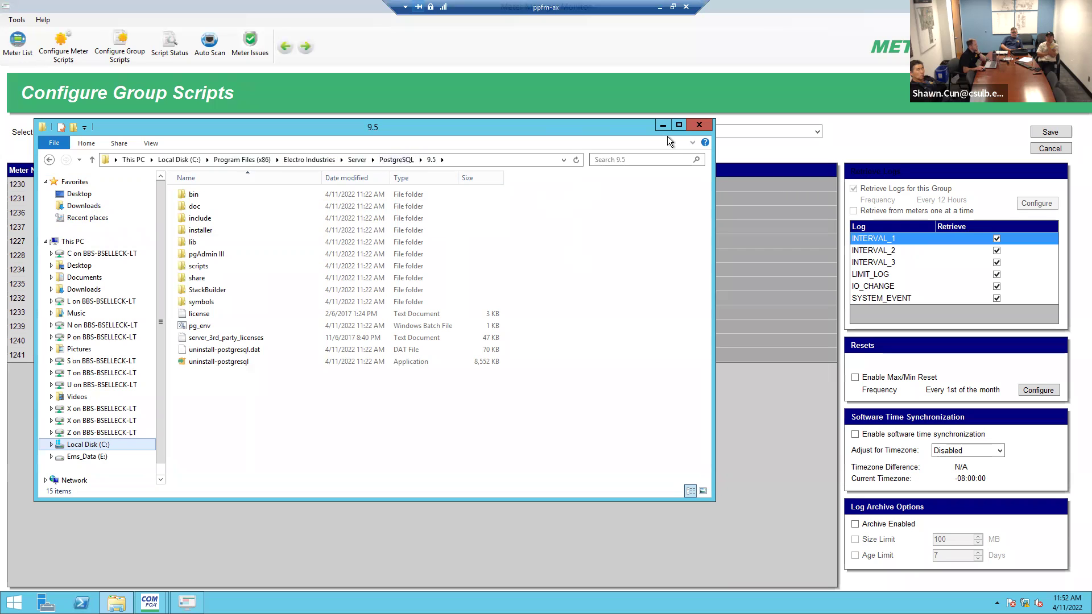
left_click(699, 125)
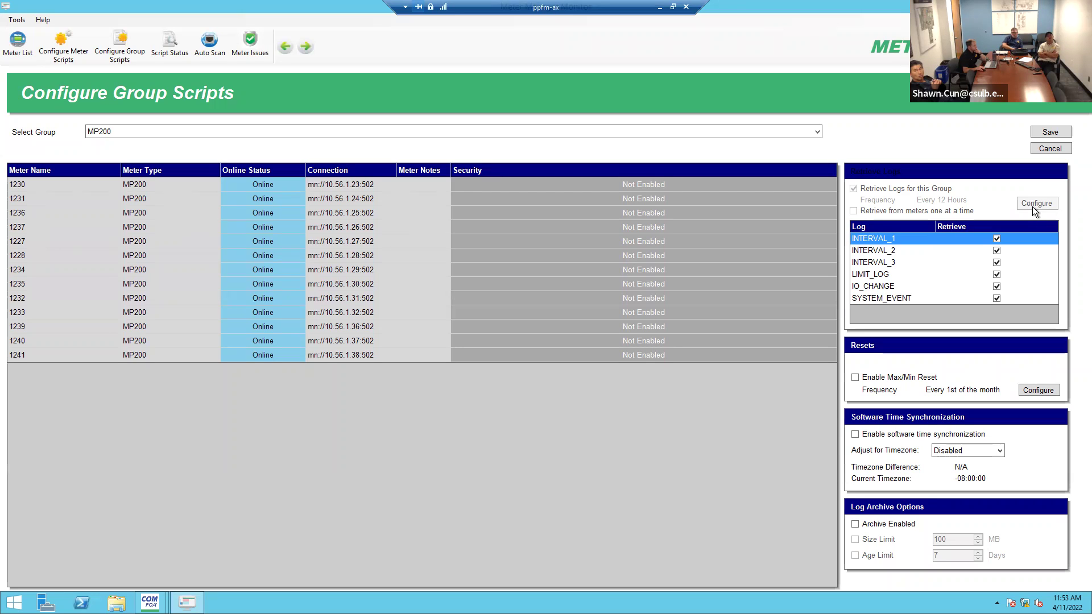
Step: Review meters 1230, 1241 and 1235 in the MP200 group scripts grid, then cancel without saving
left_click(188, 190)
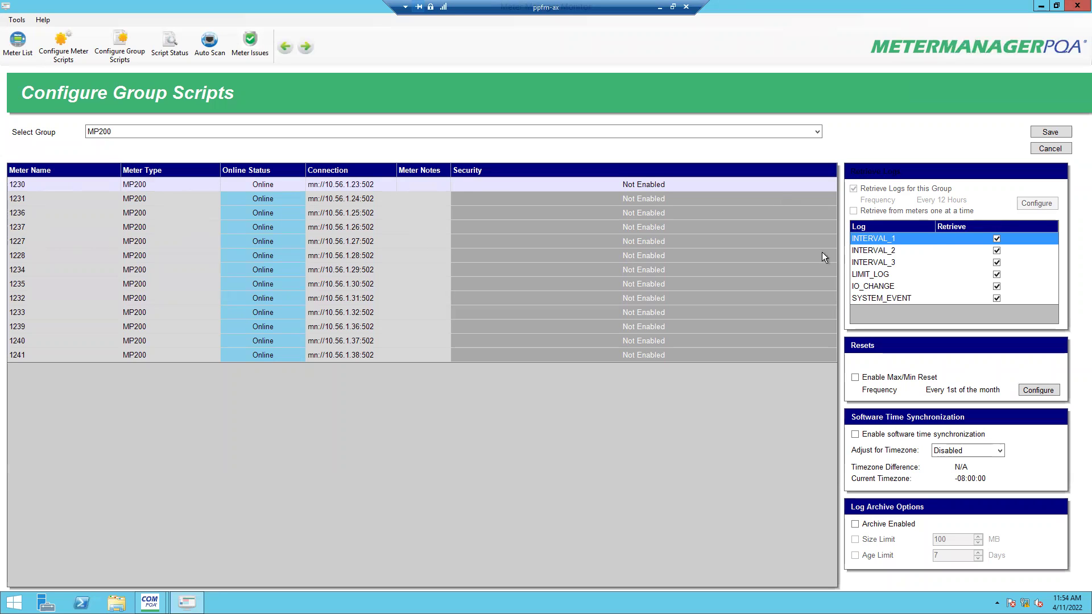
left_click(514, 358)
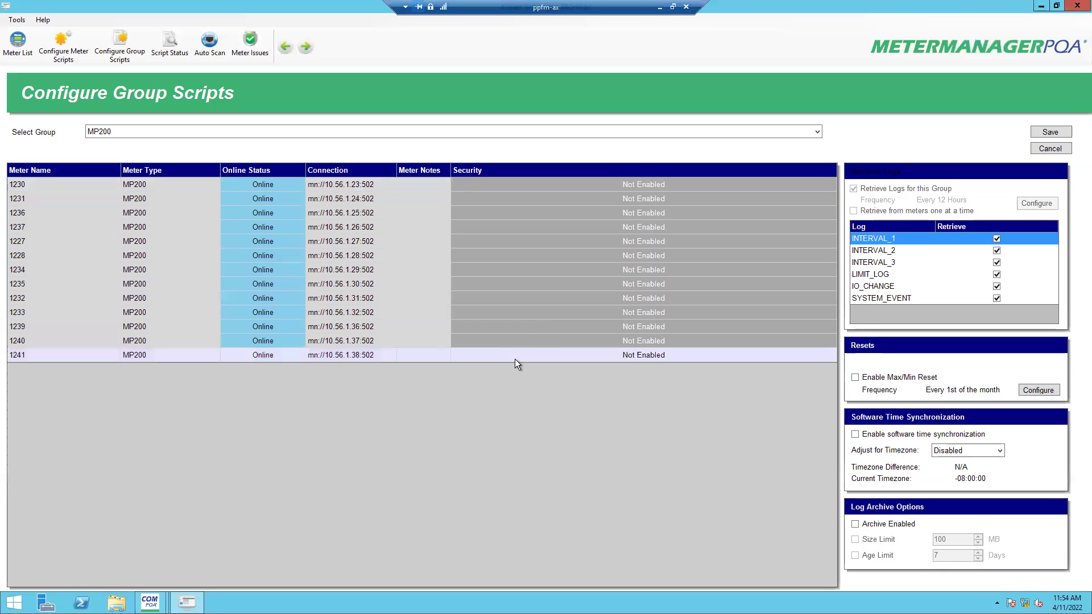
left_click(506, 288)
left_click(511, 188)
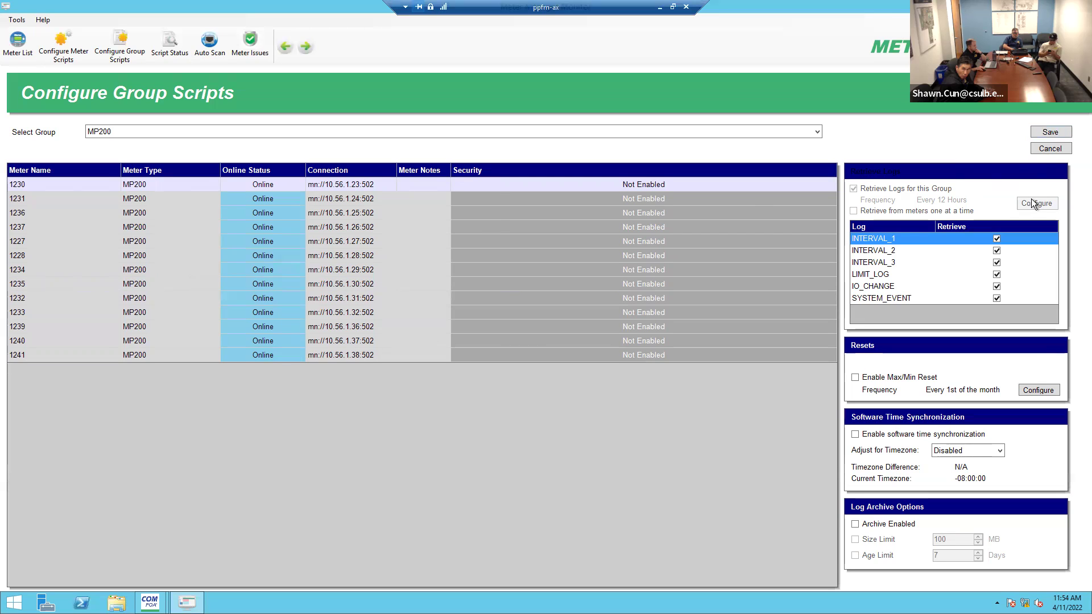
left_click(1046, 148)
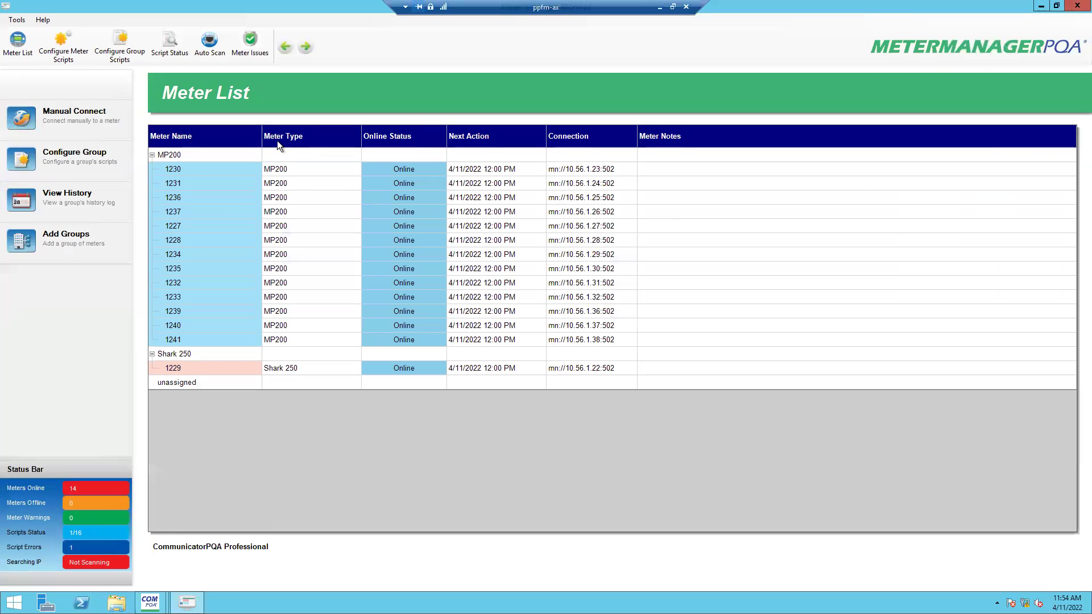
left_click(131, 53)
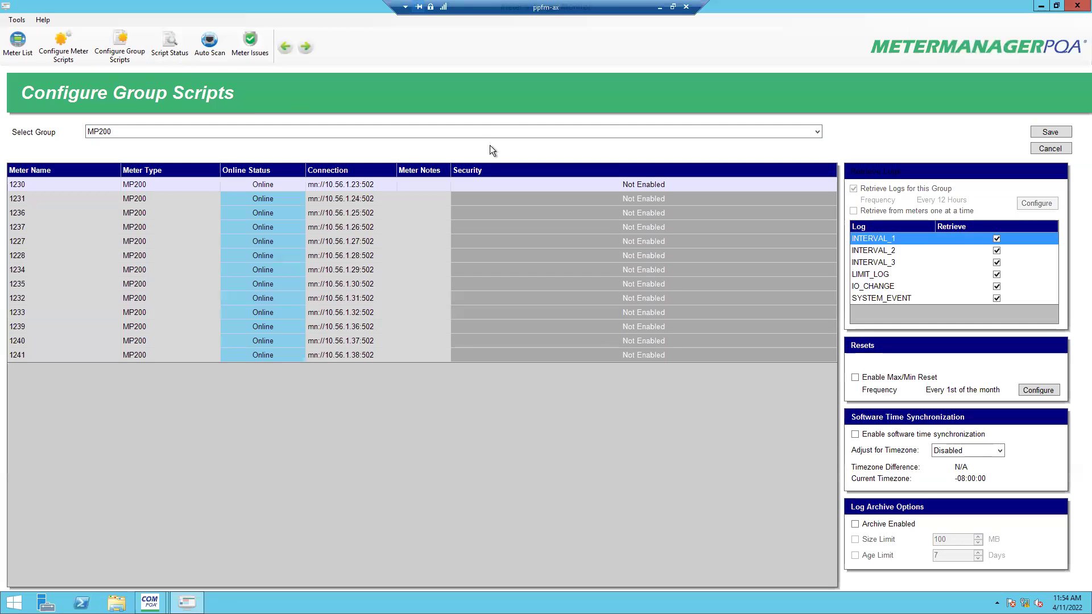
left_click(350, 131)
left_click(326, 151)
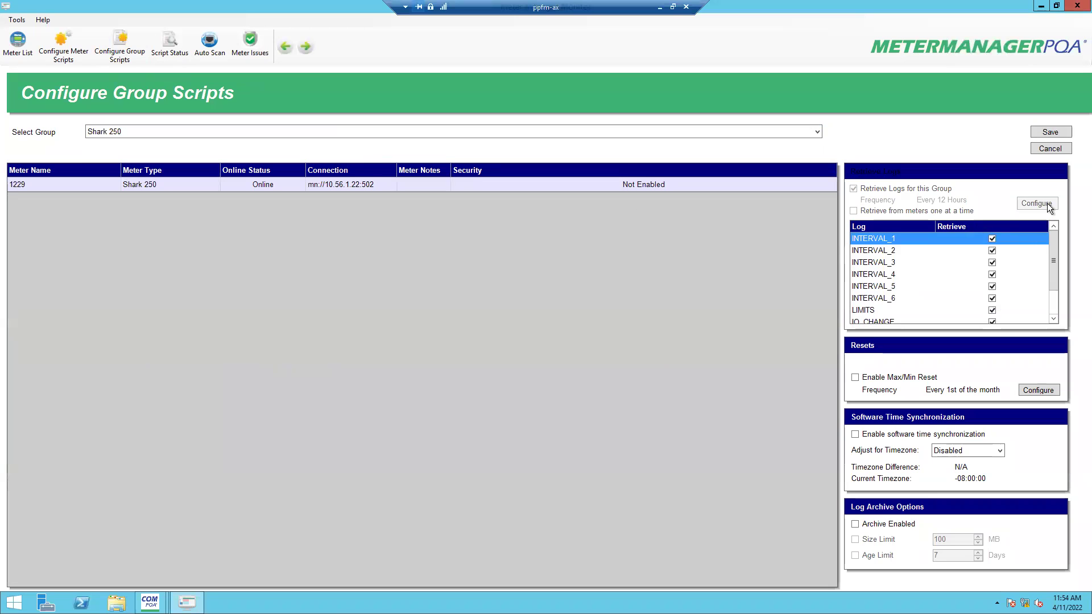
left_click(339, 137)
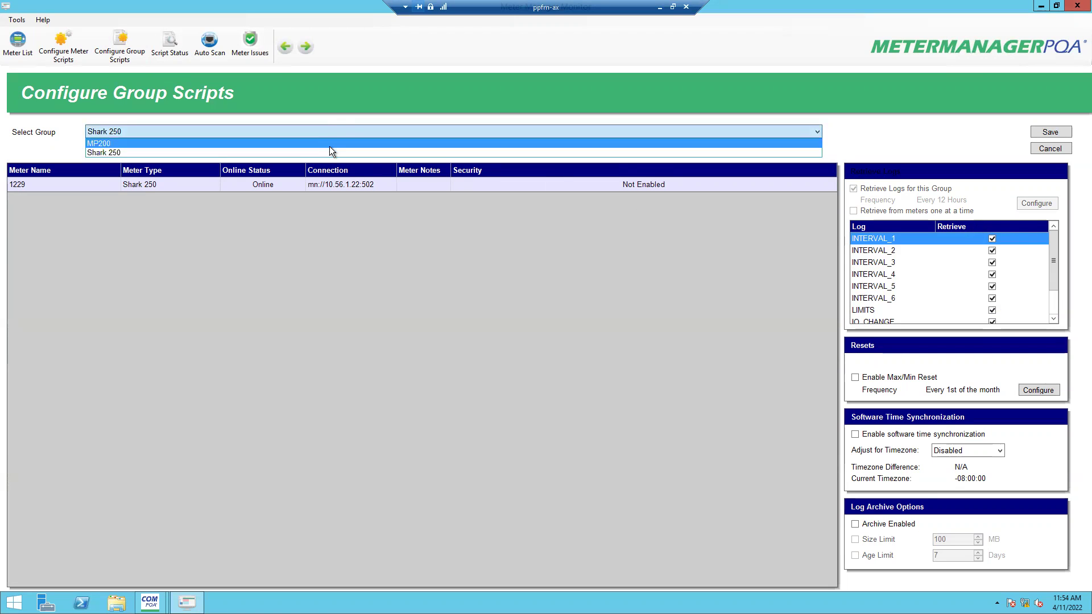
left_click(329, 145)
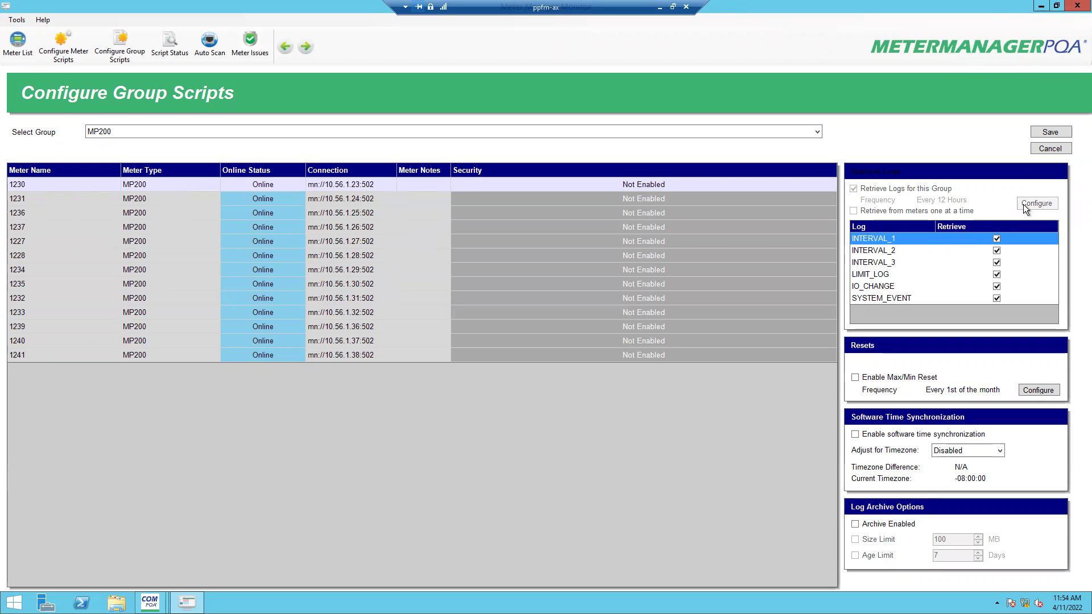
left_click(592, 137)
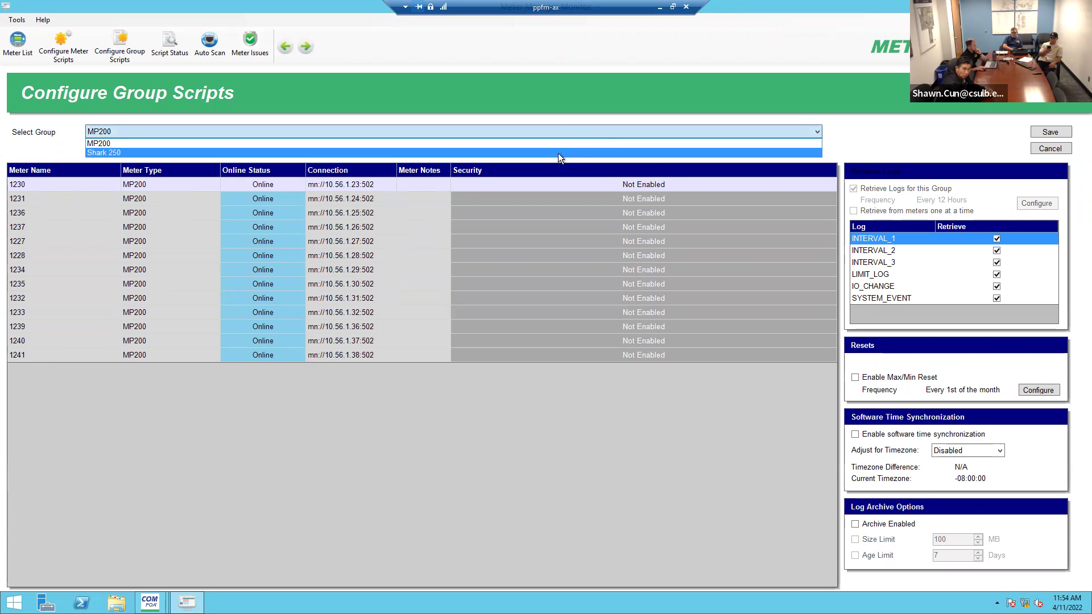
left_click(558, 153)
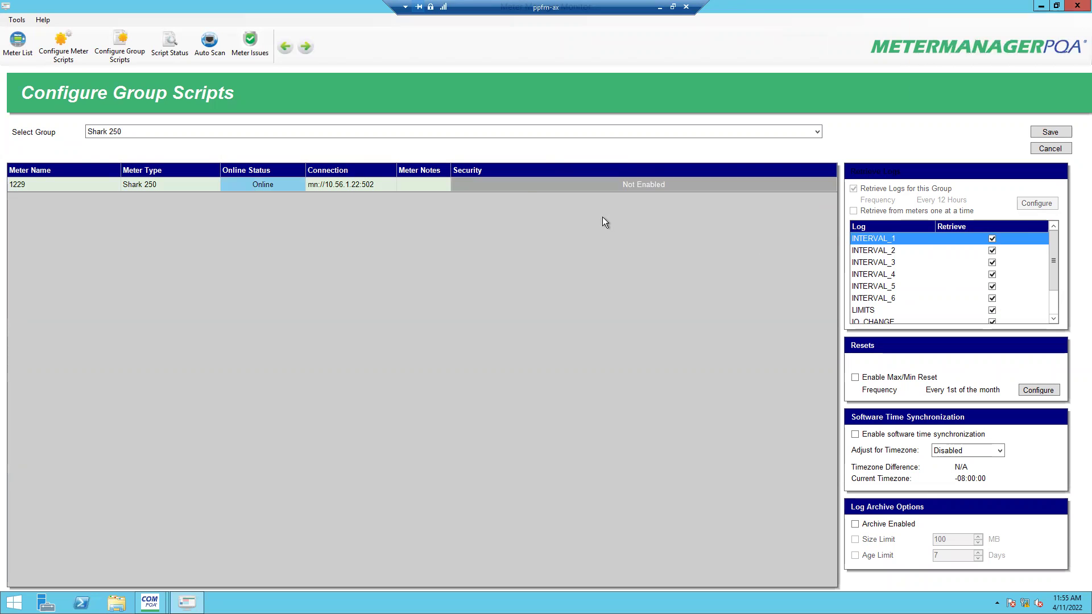
left_click(230, 131)
left_click(223, 140)
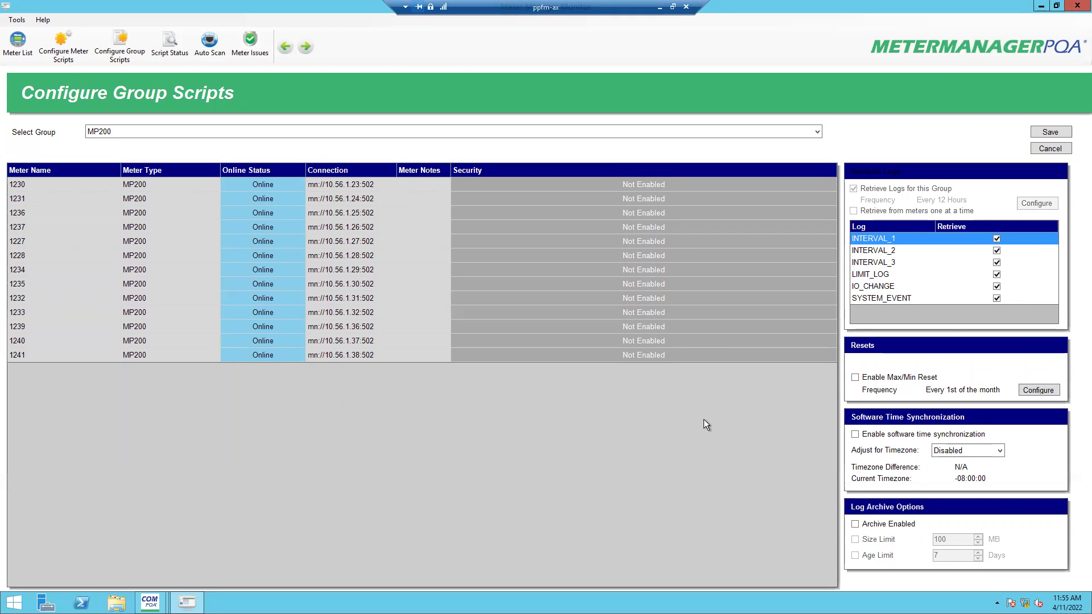
left_click(447, 189)
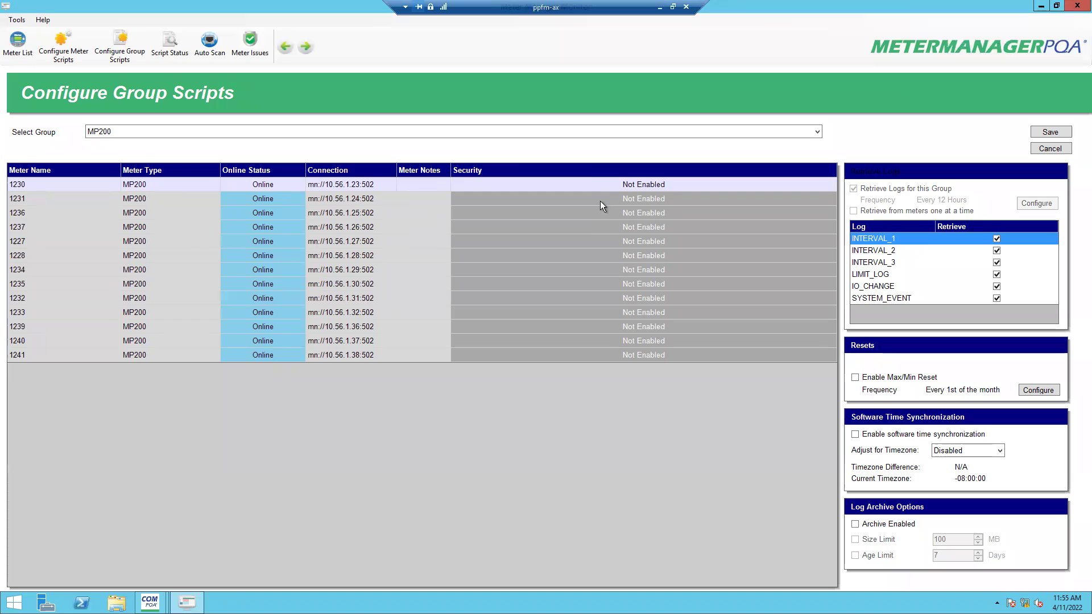
left_click(600, 199)
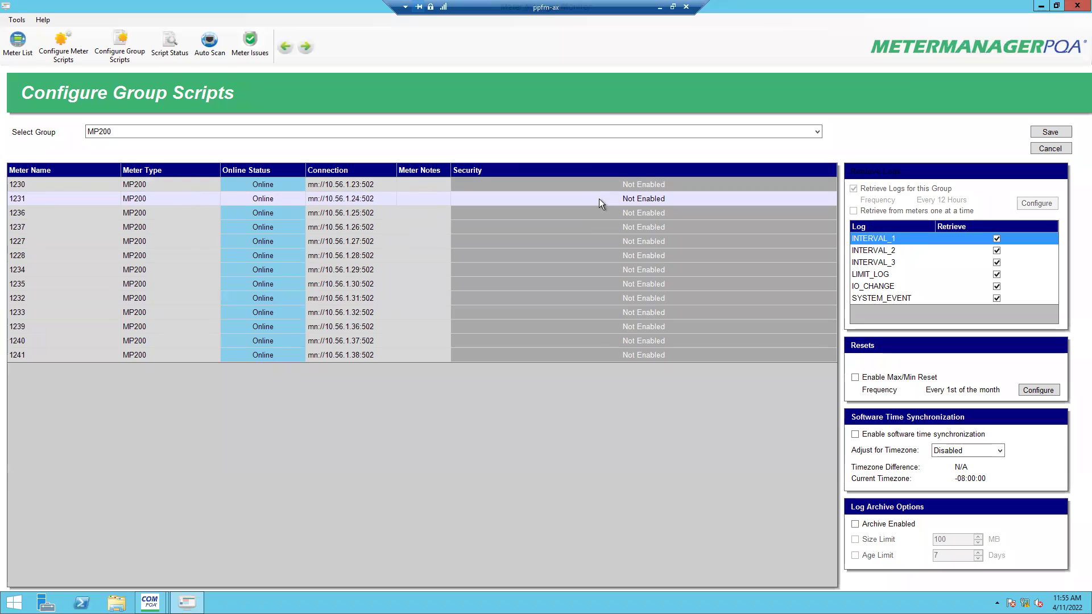
left_click(602, 186)
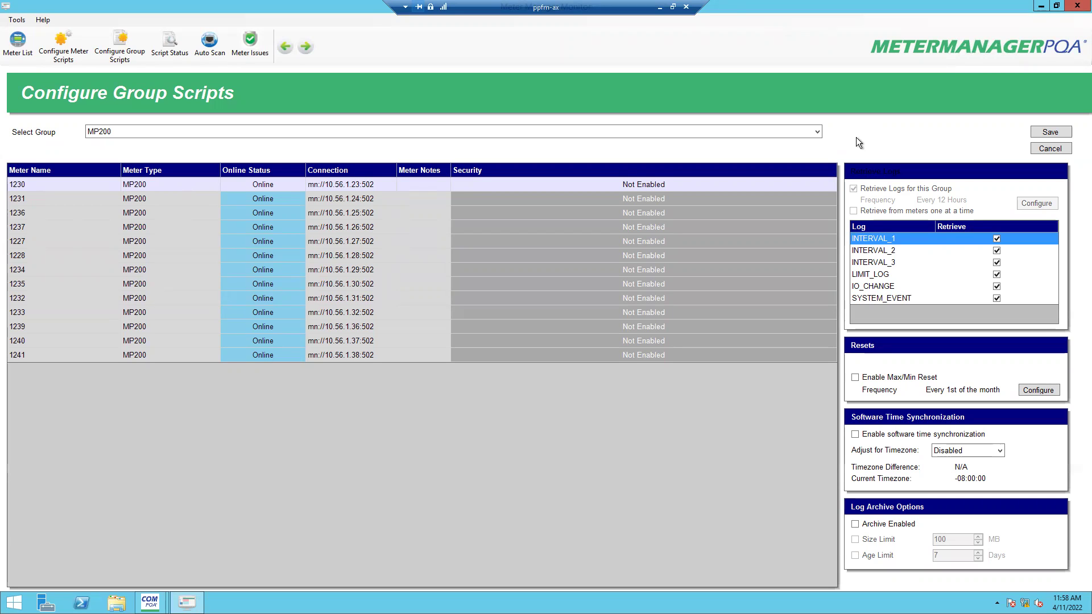
Step: Minimize the MeterManagerPQA group scripts window
left_click(1039, 8)
Step: Restore the Data Analysis and Configurator window, then review its Connection, Real-Time Poll and File menus and connection manager
left_click(150, 602)
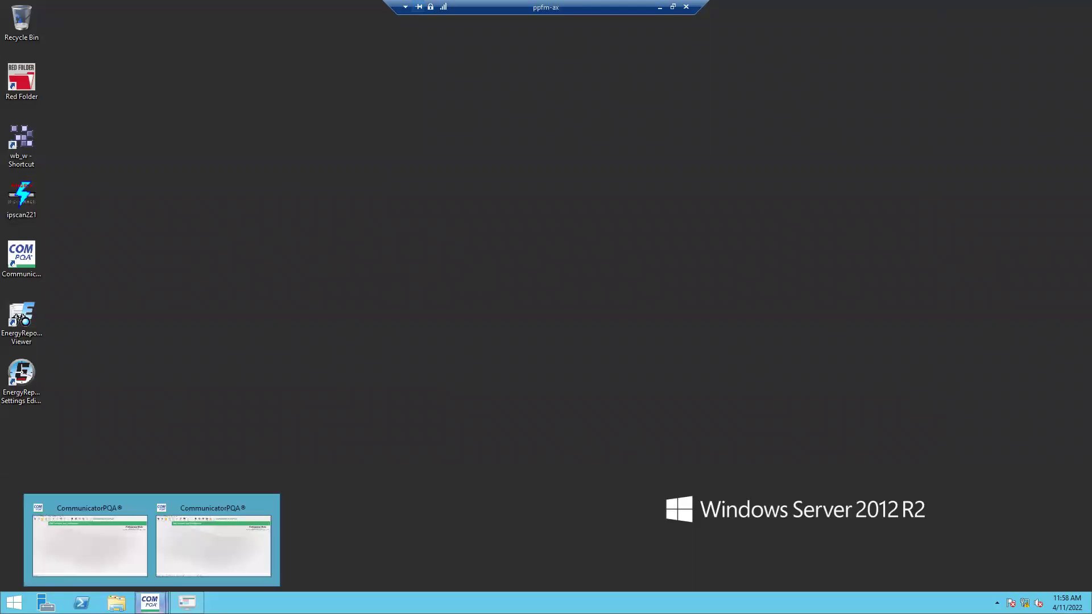
left_click(189, 564)
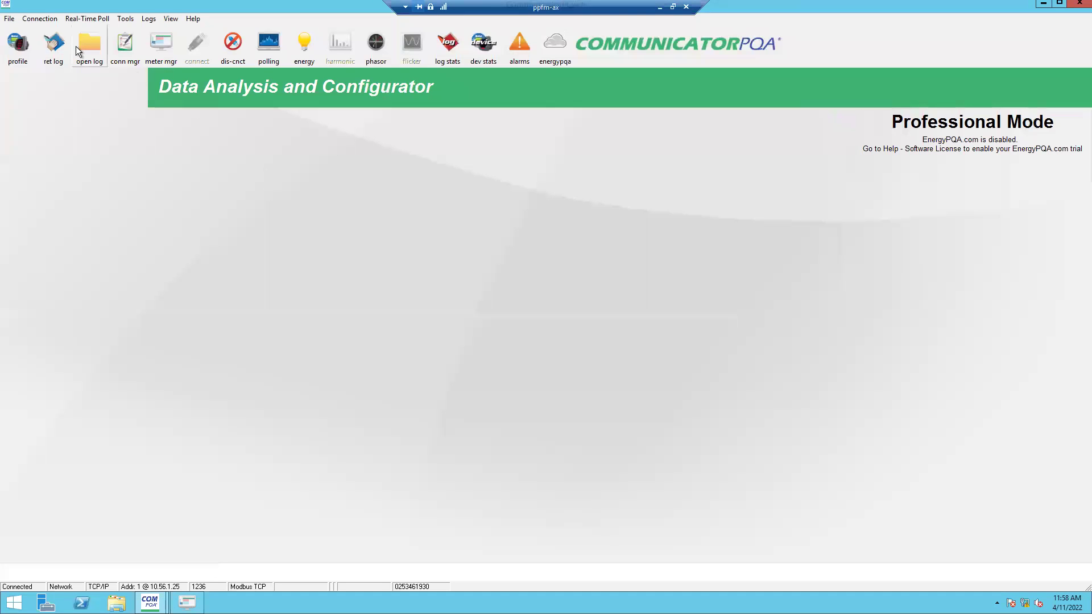
left_click(36, 19)
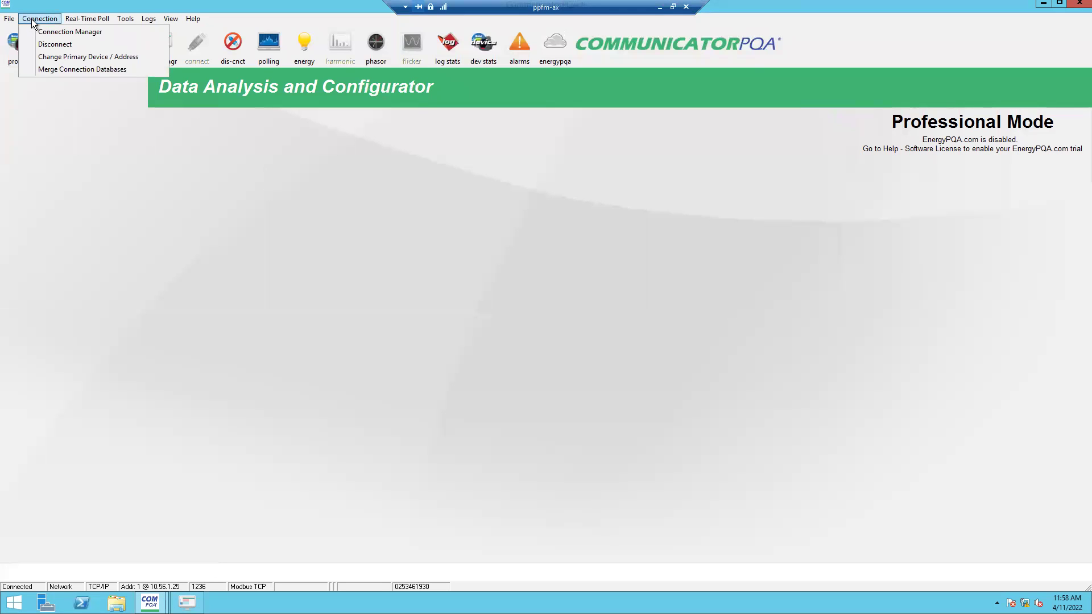
mouse_move(98, 20)
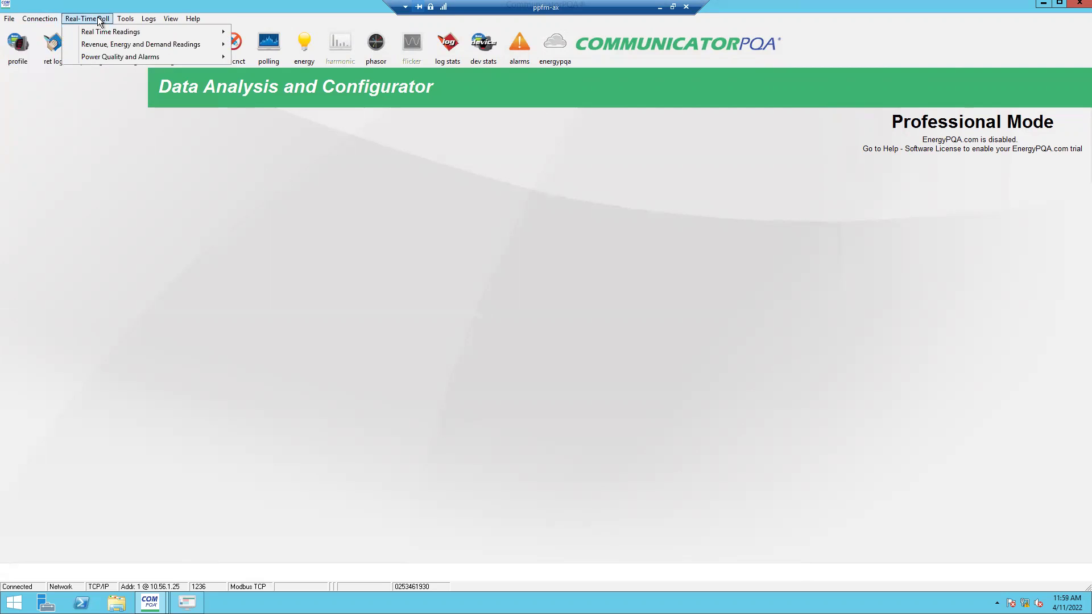
mouse_move(53, 20)
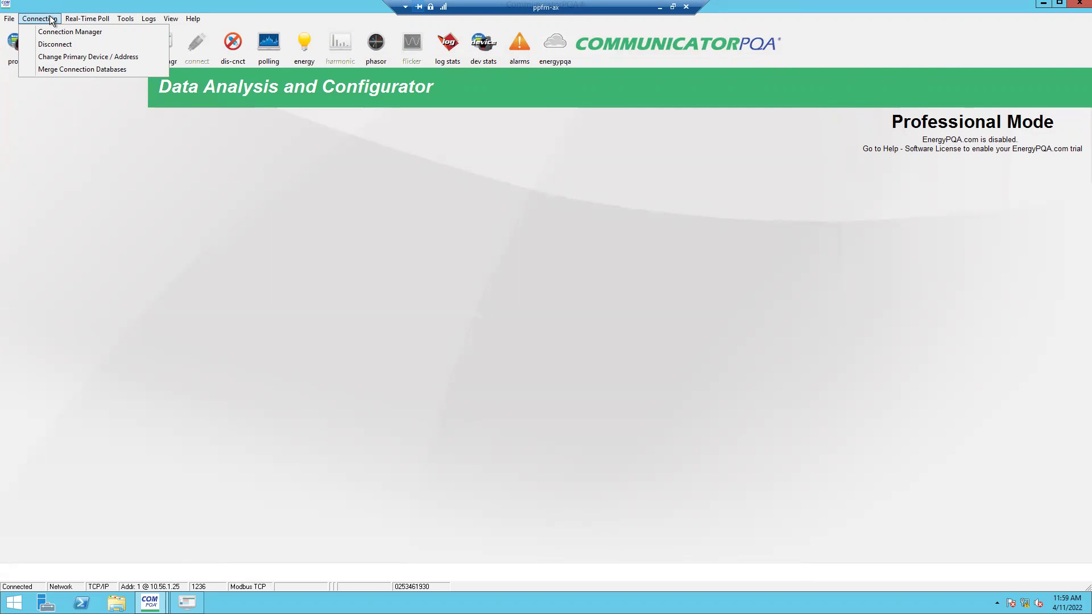
mouse_move(10, 19)
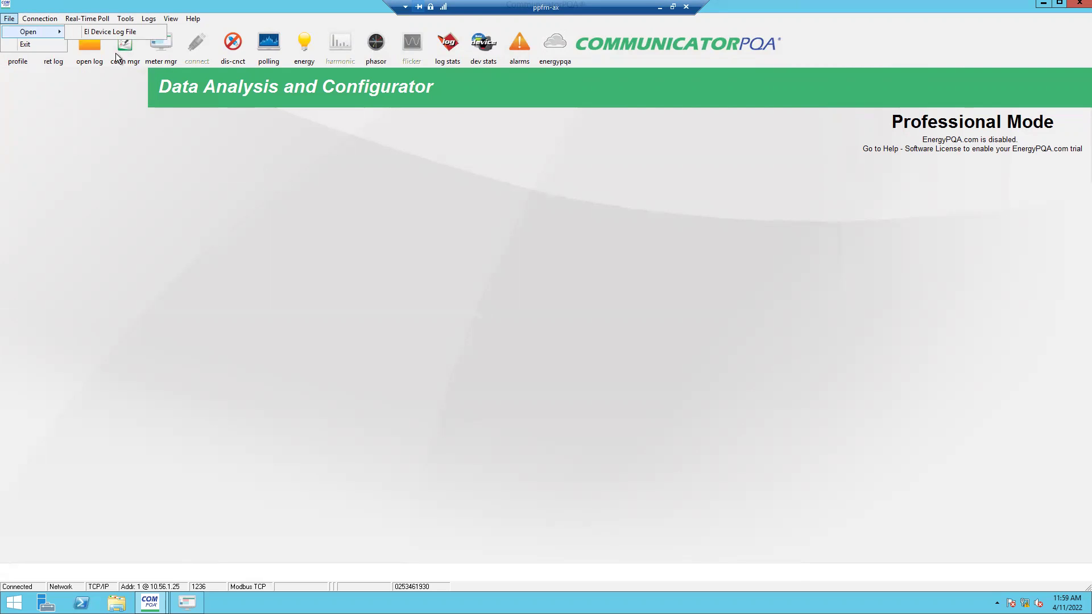
left_click(285, 149)
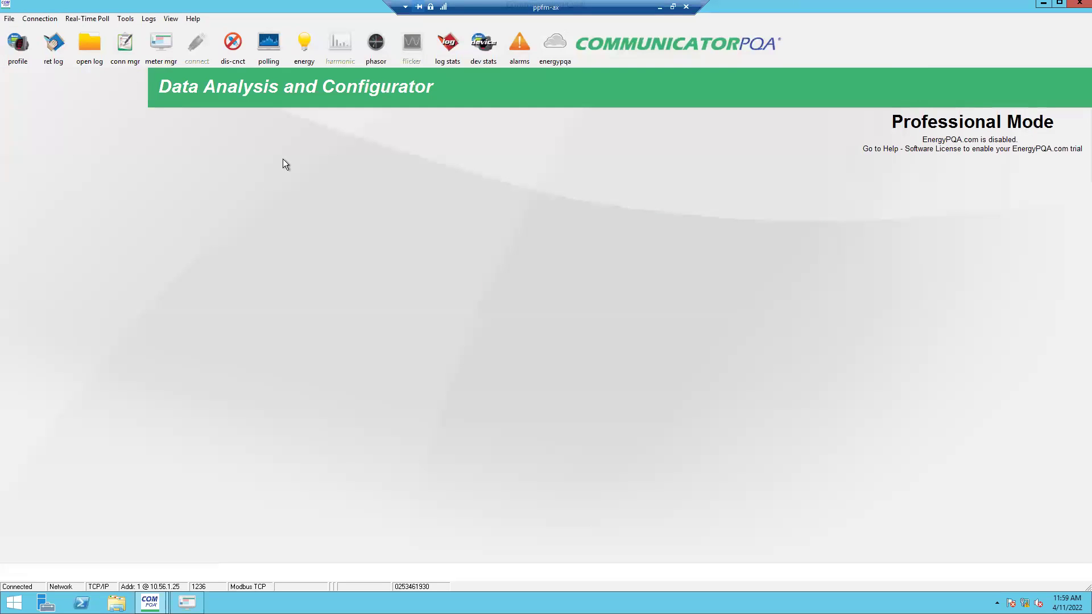
left_click(125, 54)
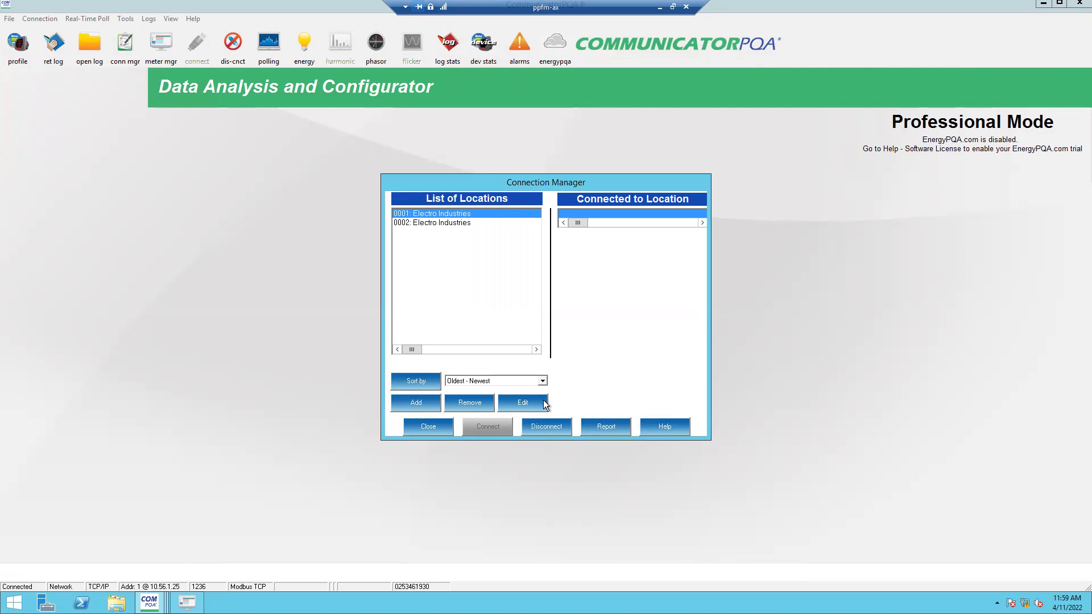
left_click(439, 430)
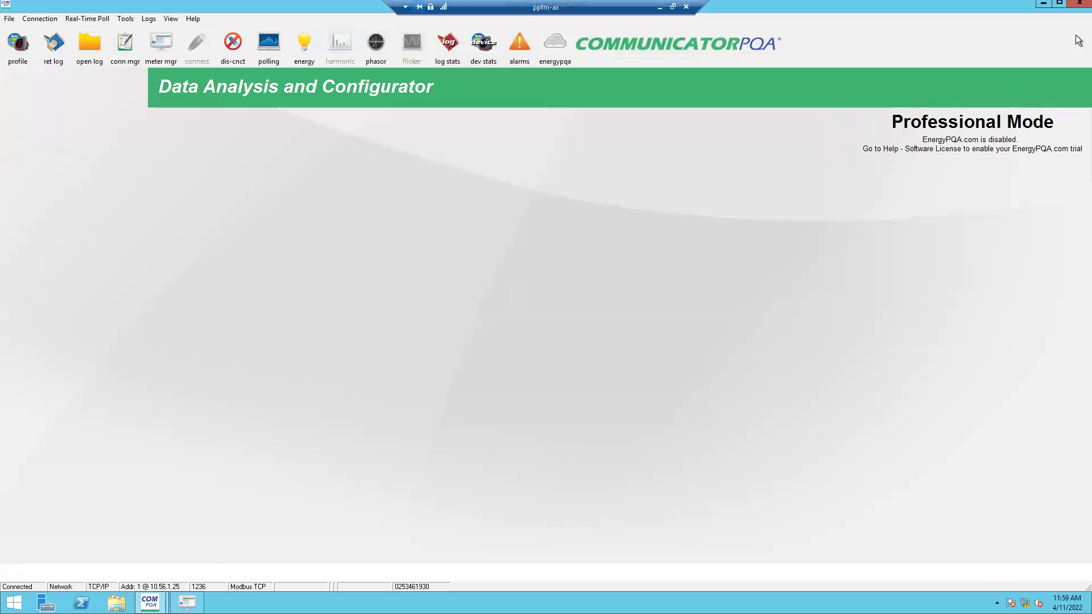
Step: In MeterManagerPQA, open Tools > Configure > System > System Options on the Paths tab
left_click(163, 54)
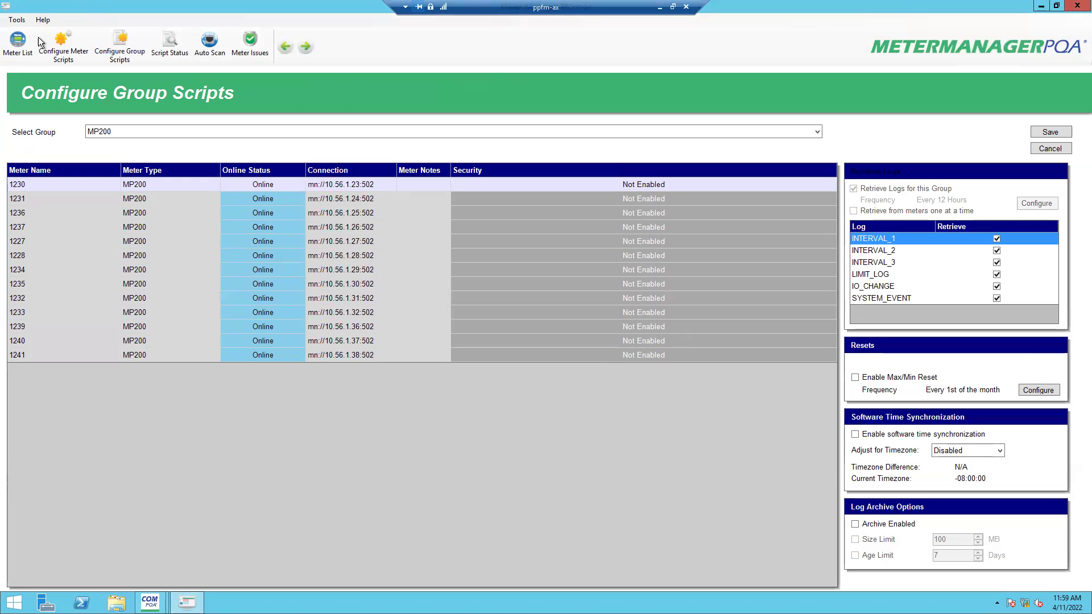
left_click(10, 21)
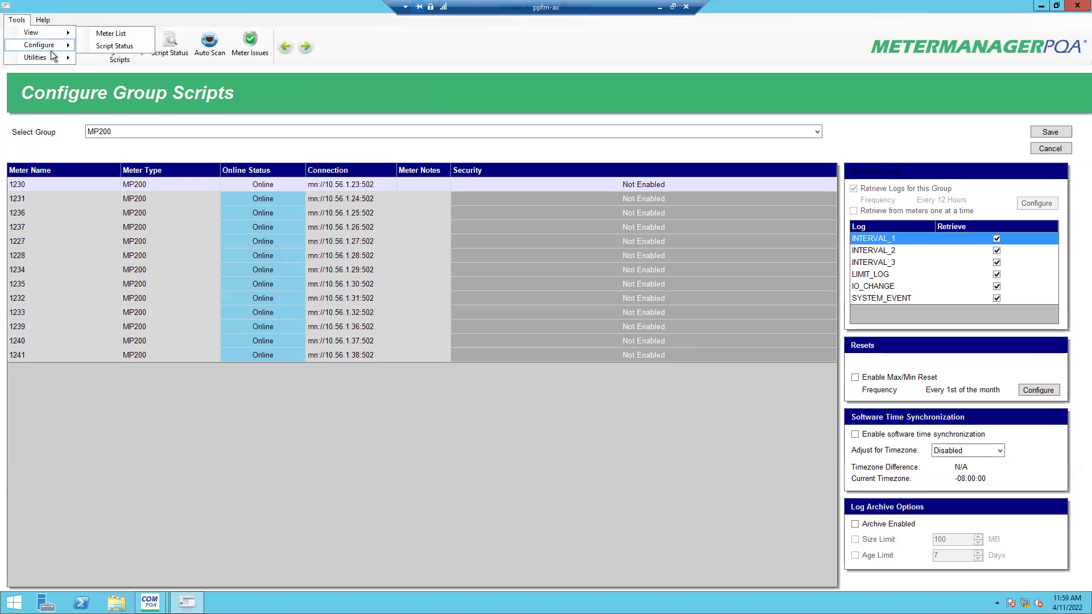
mouse_move(50, 46)
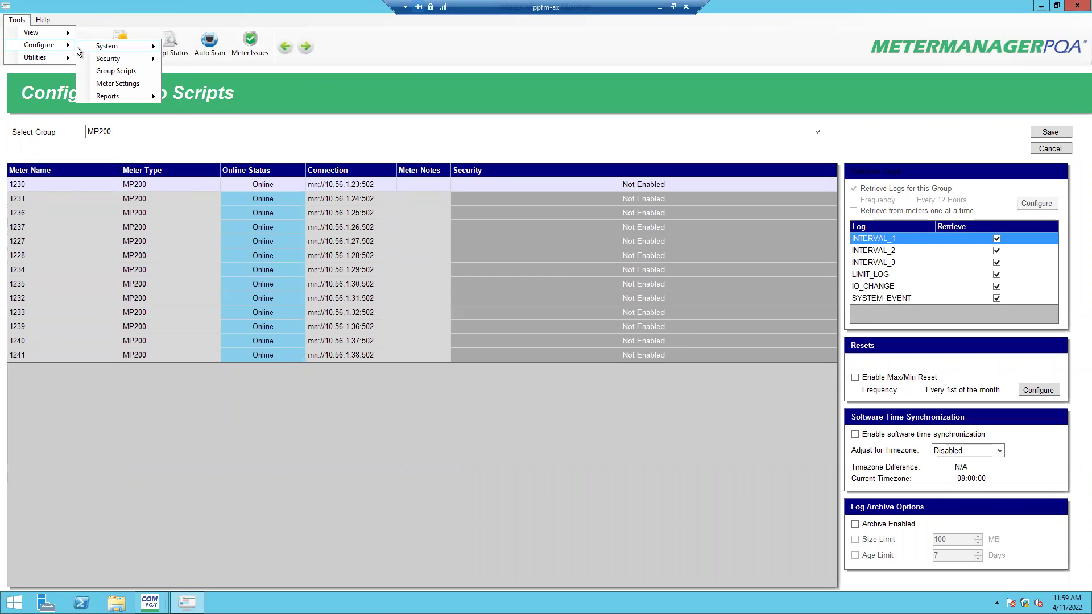
mouse_move(108, 46)
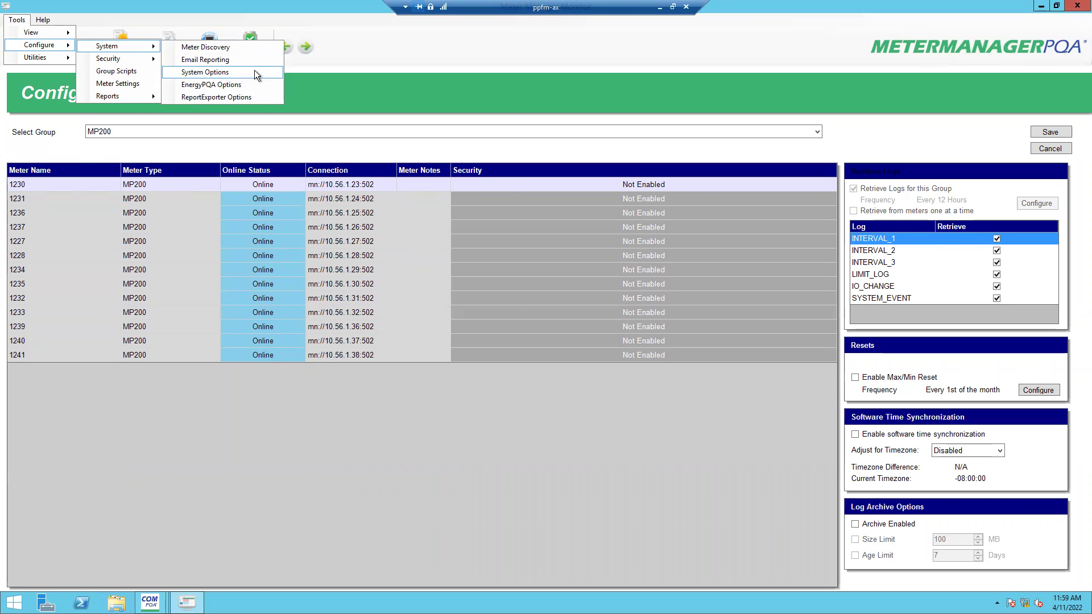
left_click(254, 72)
left_click(152, 99)
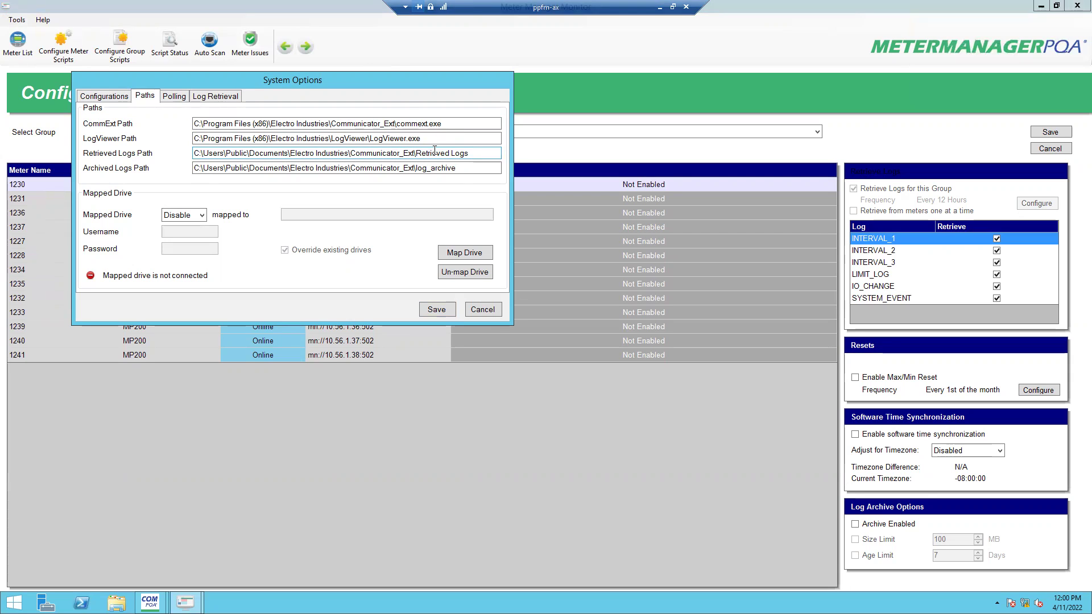
Step: Read the full Archived Logs Path, then cancel out of System Options
left_click(460, 172)
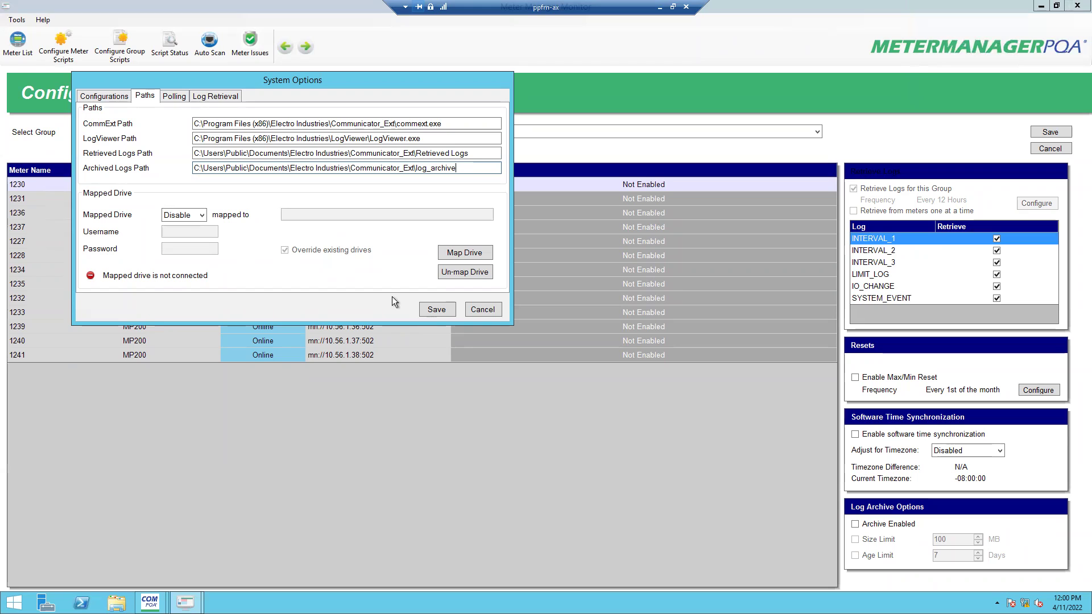
left_click(483, 309)
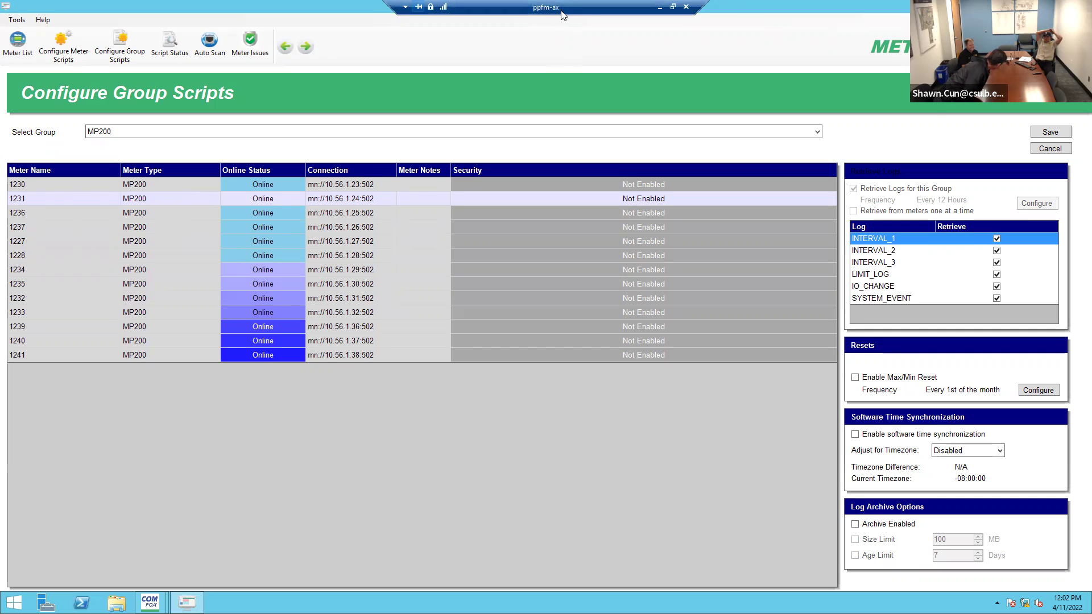
left_click_drag(602, 13, 720, 12)
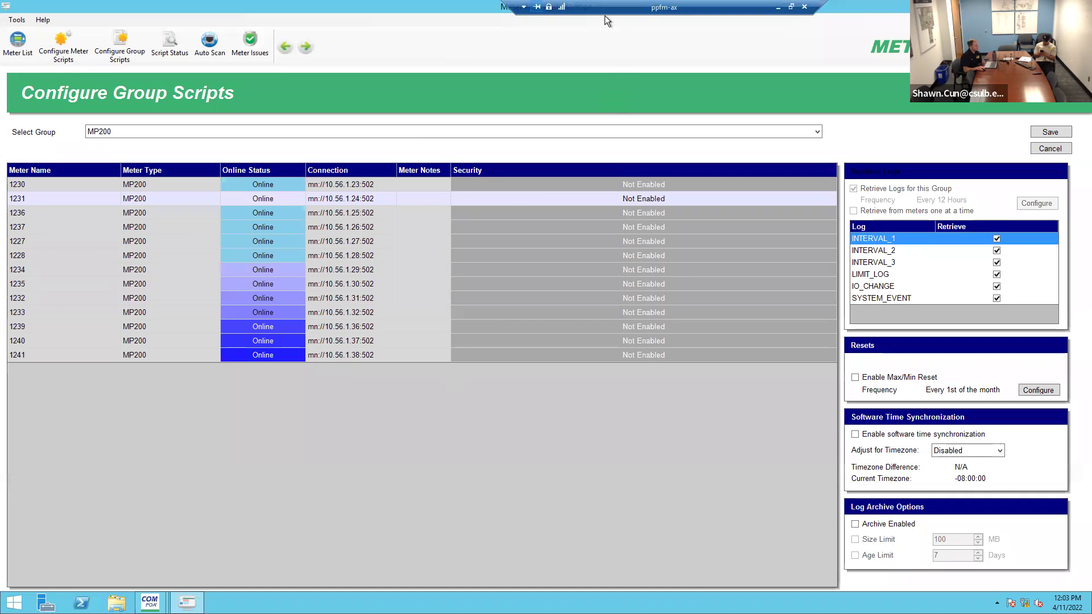
left_click_drag(605, 9, 700, 8)
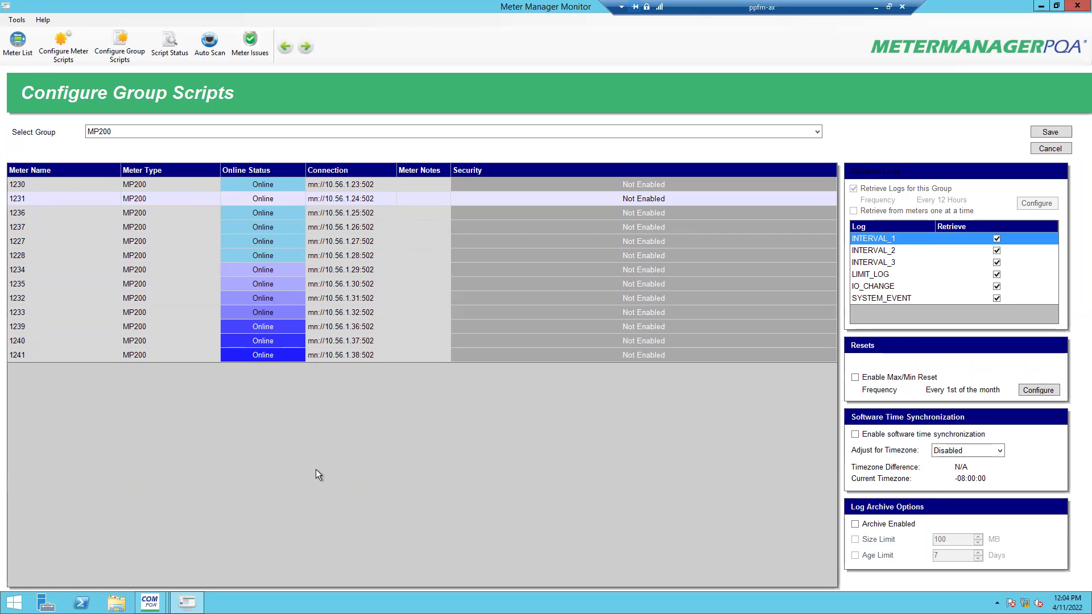
Step: Close Meter Manager Monitor, reopen meter mgr, and collapse MP200 while expanding the Shark 250 group
left_click(1071, 9)
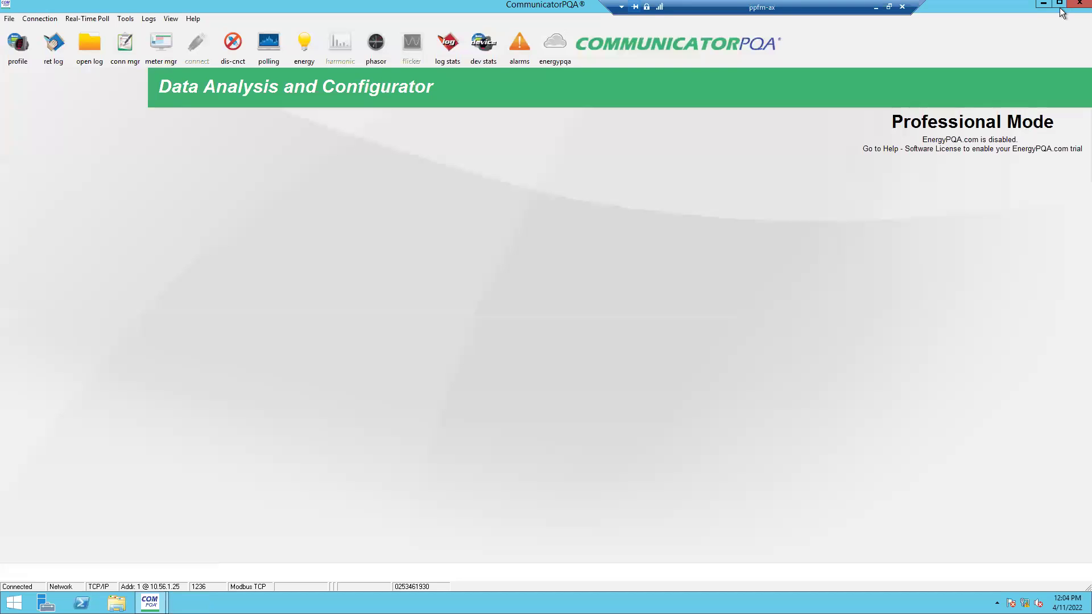
left_click(155, 53)
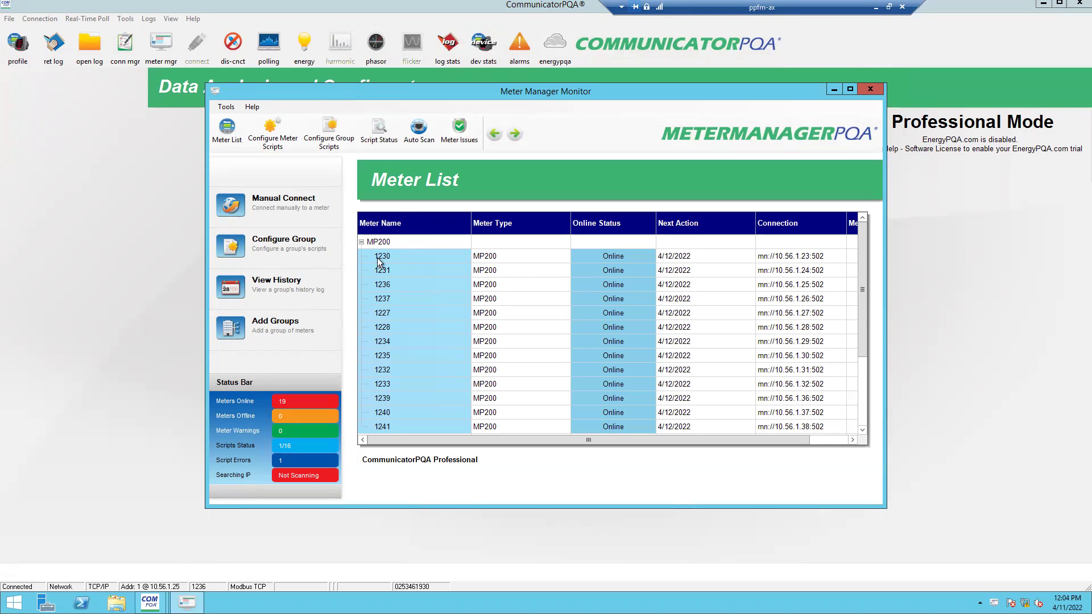
left_click(360, 242)
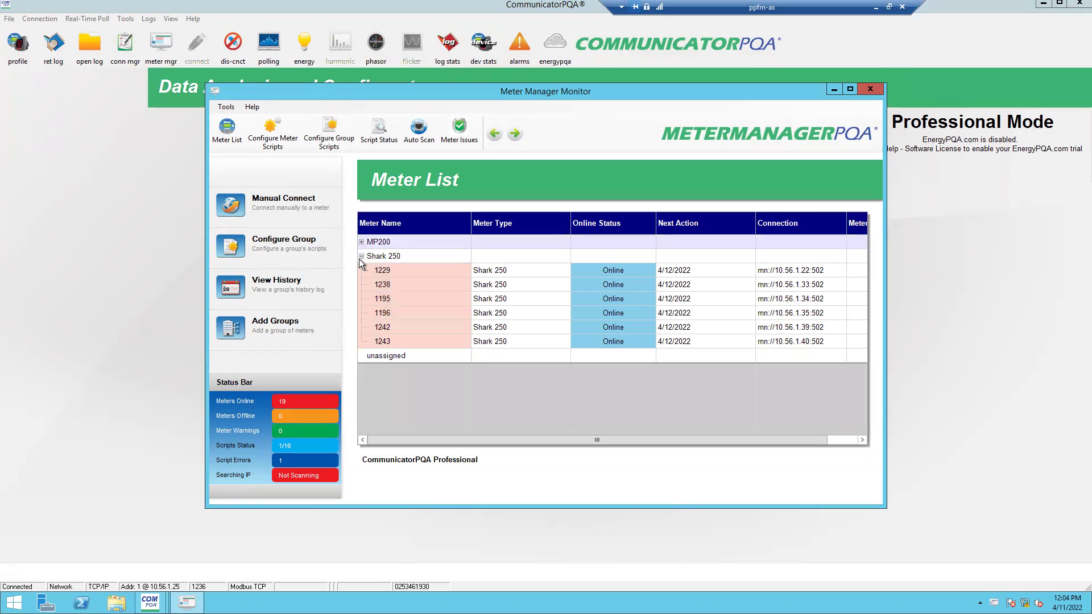
left_click(362, 257)
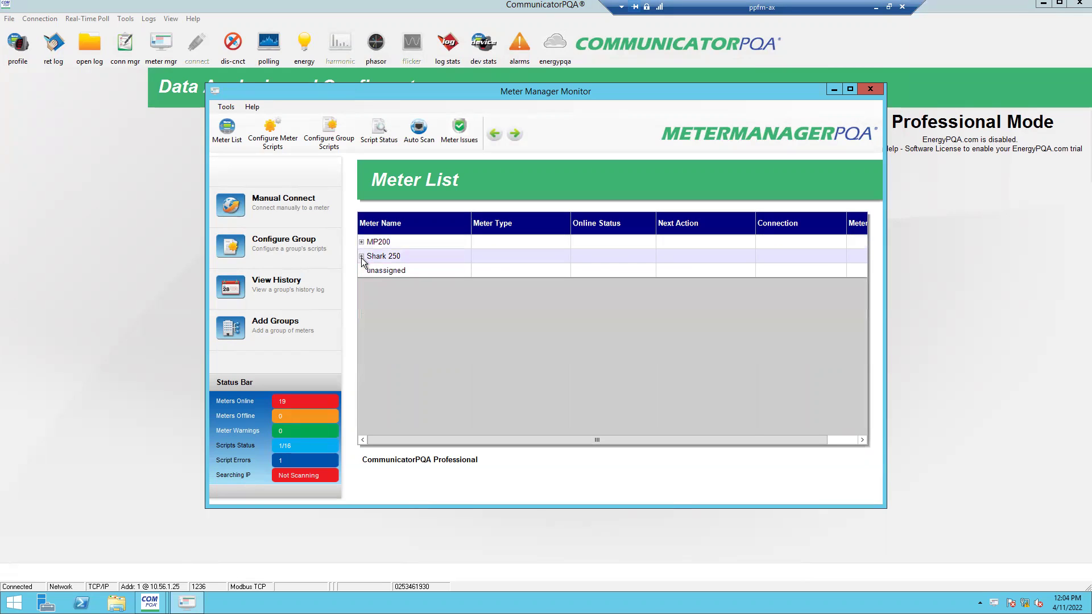
left_click(362, 256)
left_click(361, 242)
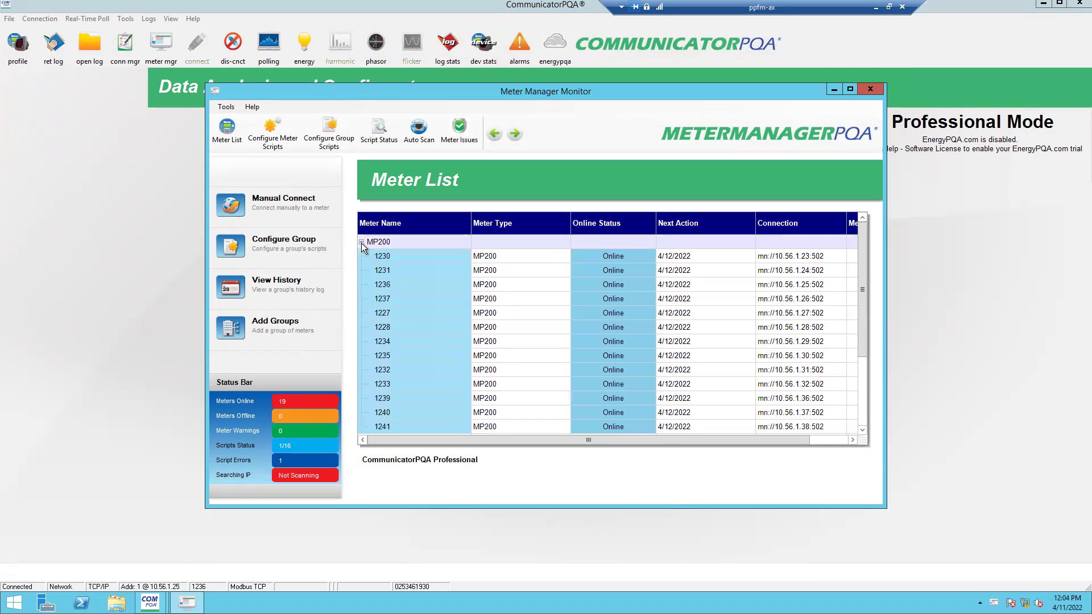
left_click(360, 243)
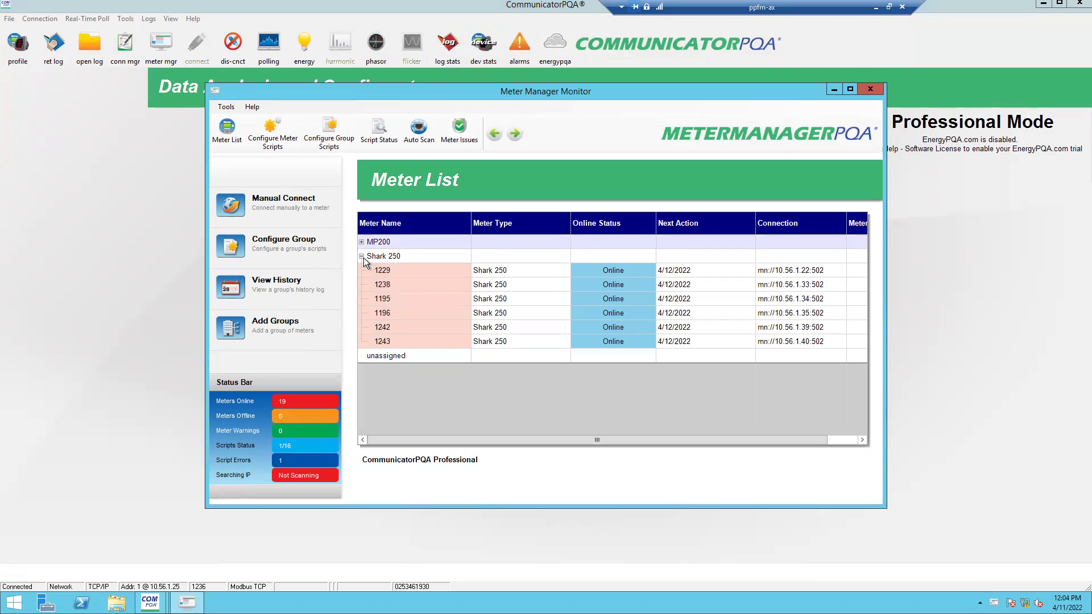
left_click(361, 257)
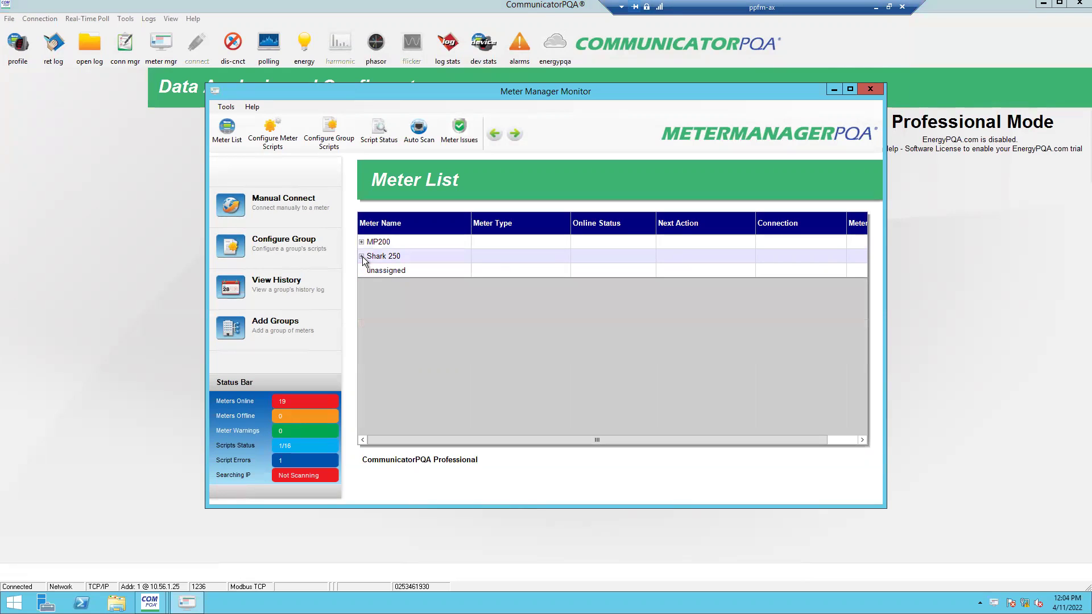
left_click(361, 256)
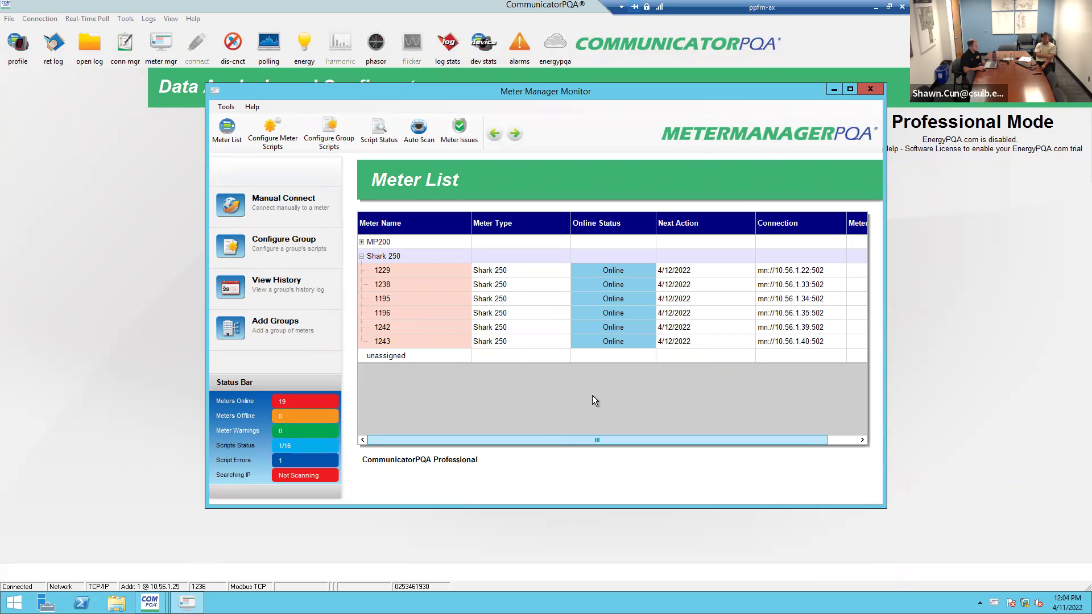
Step: Close the meter manager, return to the connected CommunicatorPQA window, and disconnect from meter 1236
left_click(869, 90)
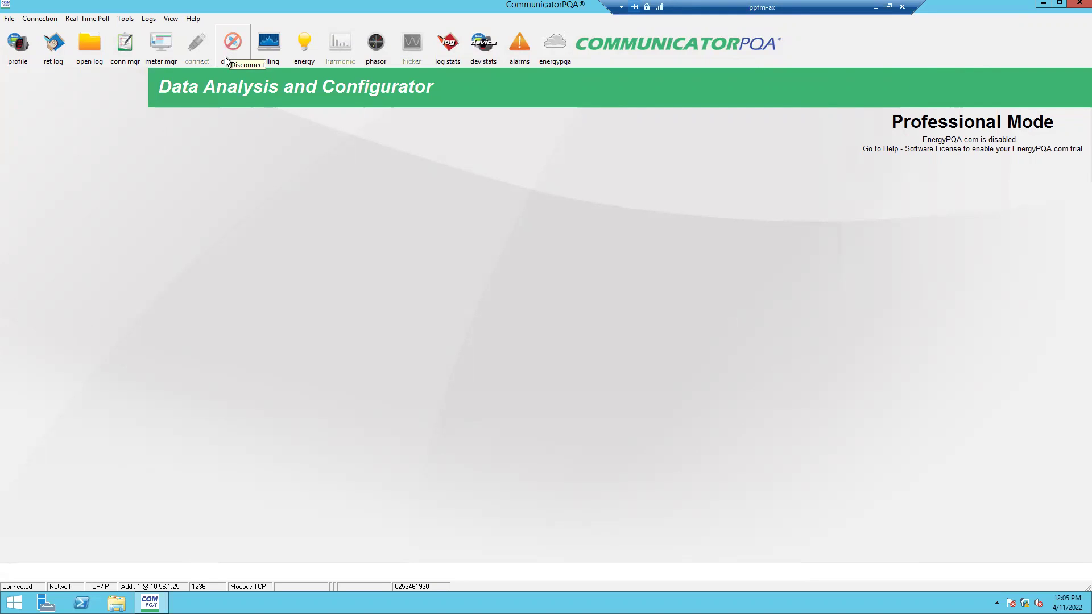
mouse_move(150, 602)
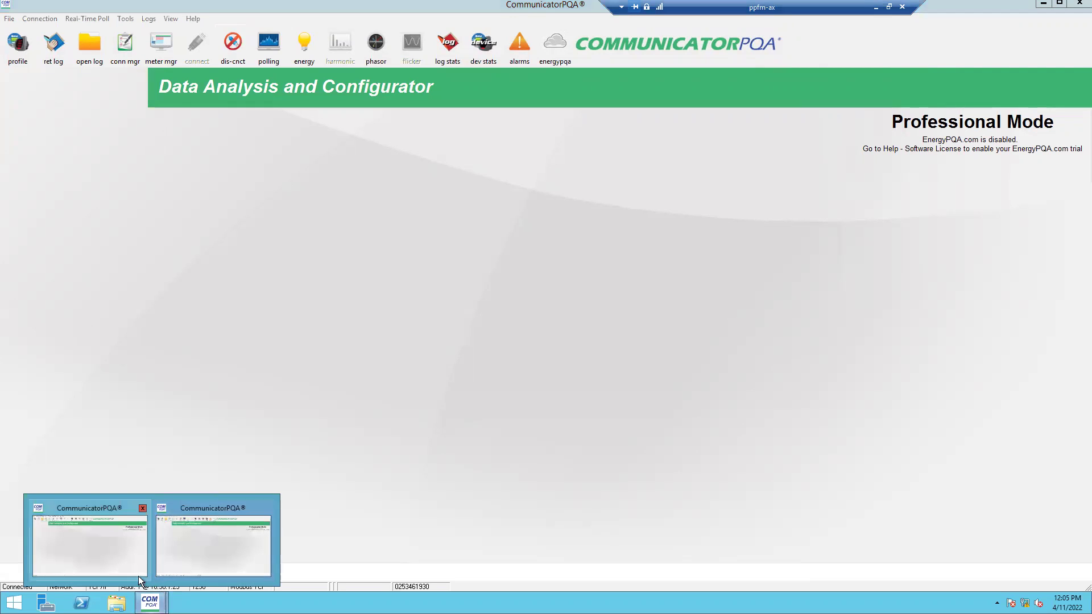
left_click(135, 571)
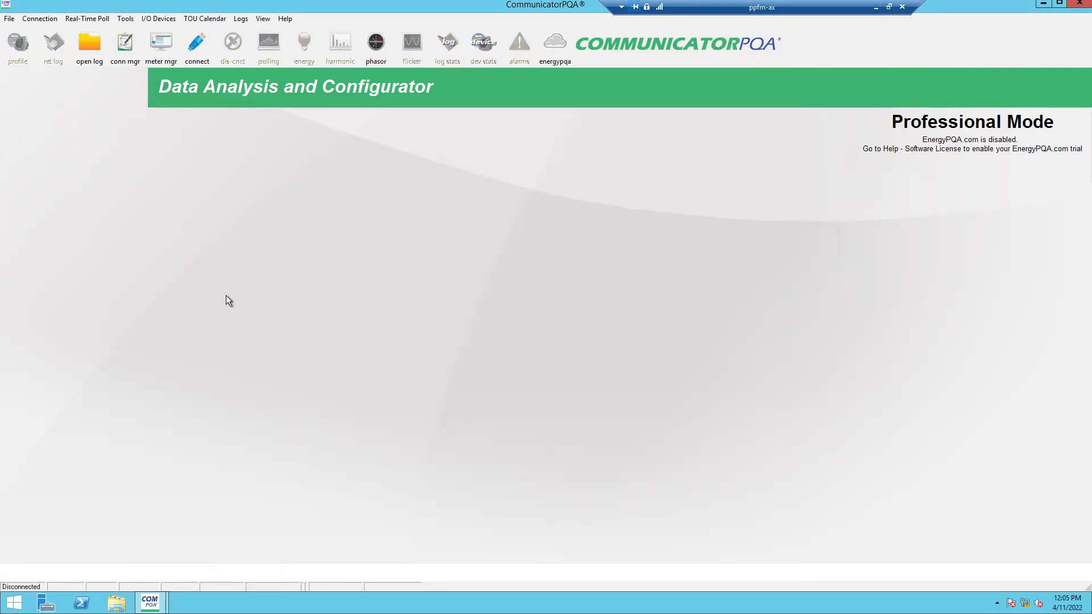
mouse_move(151, 602)
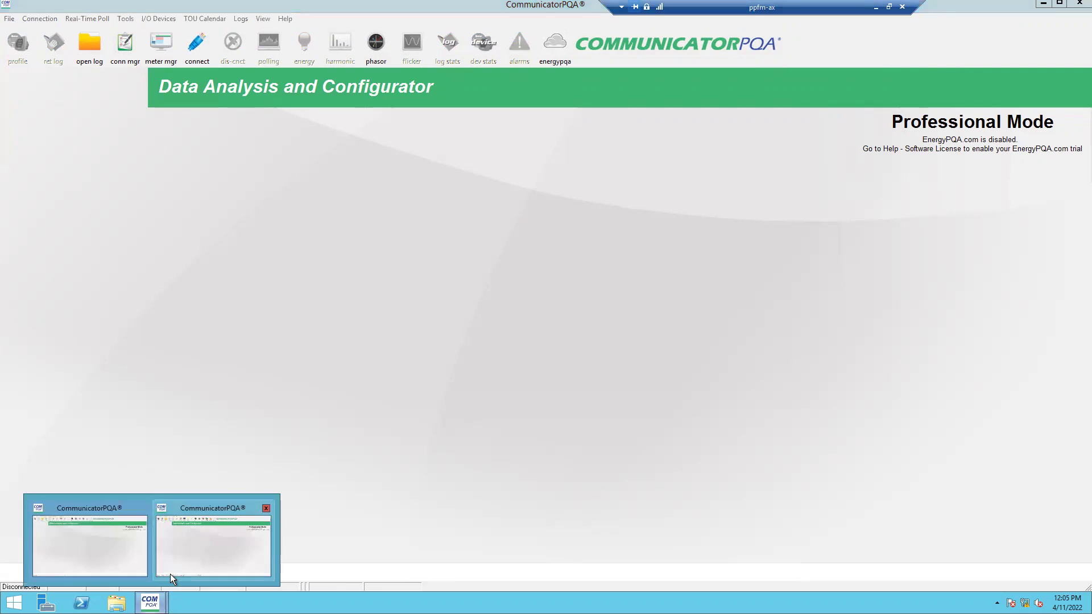
left_click(172, 574)
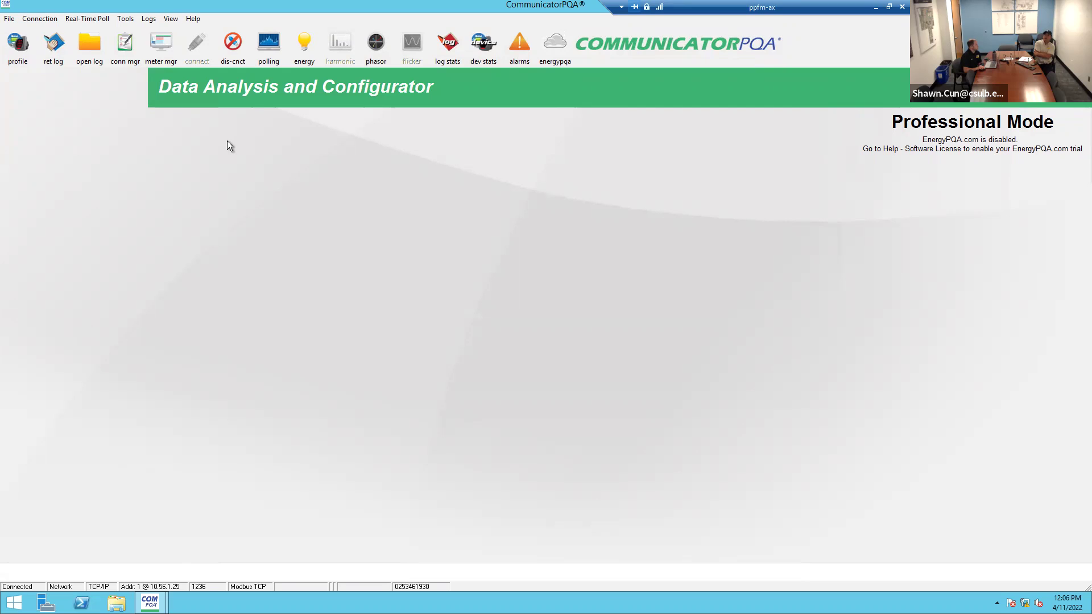
left_click(235, 53)
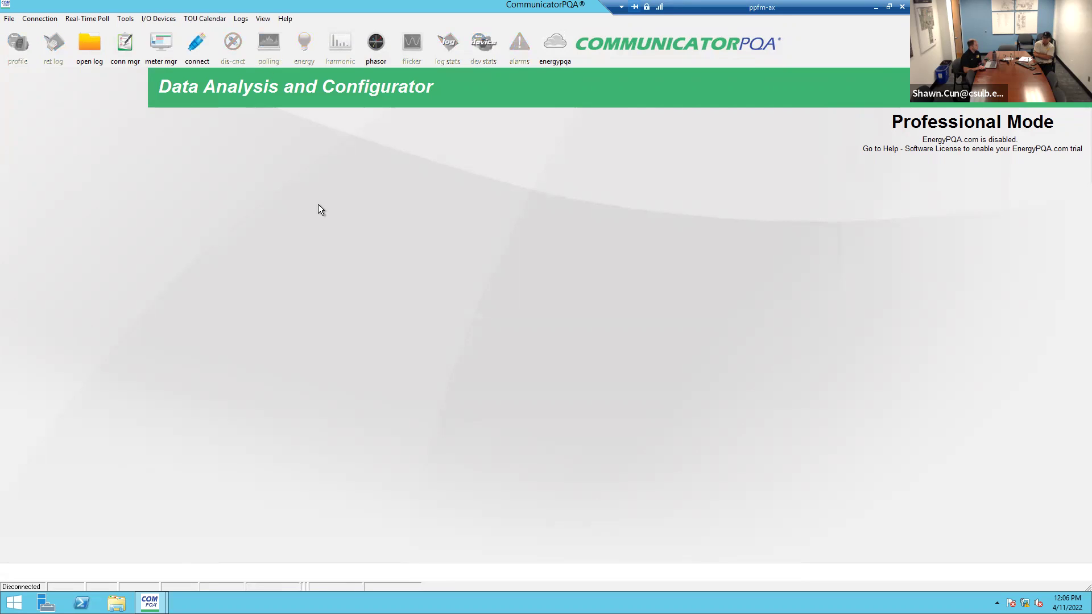